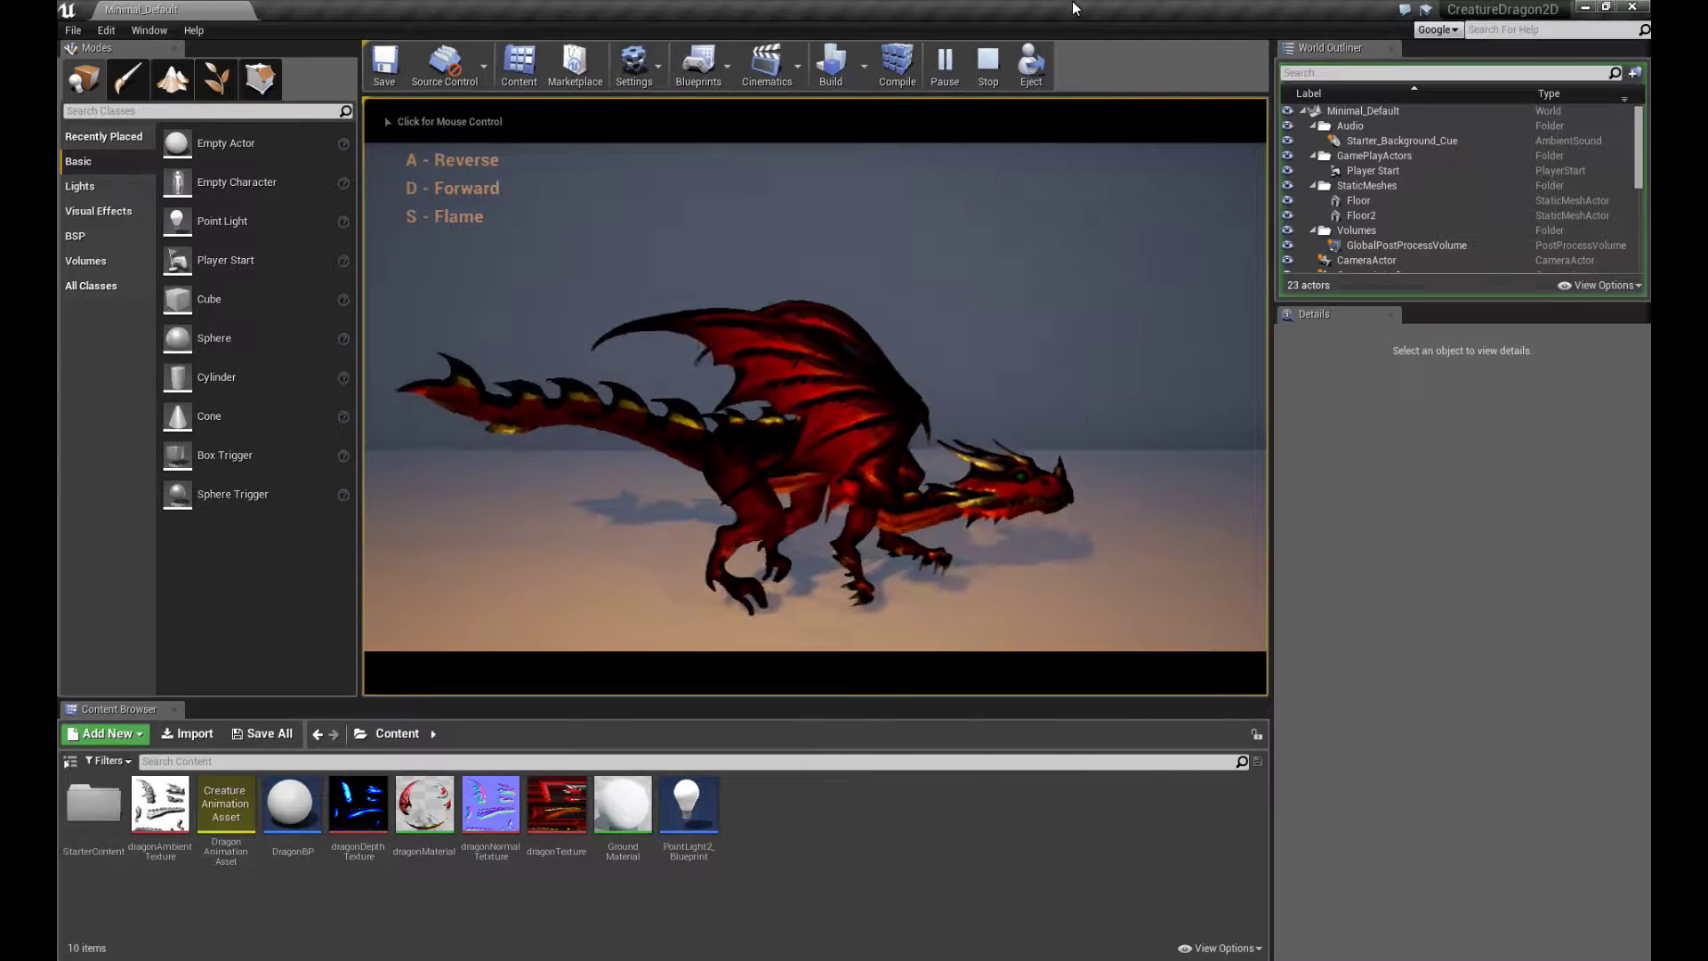
# Step: Trigger the dragon's flame attack several times in the running game preview
pyautogui.press('s')
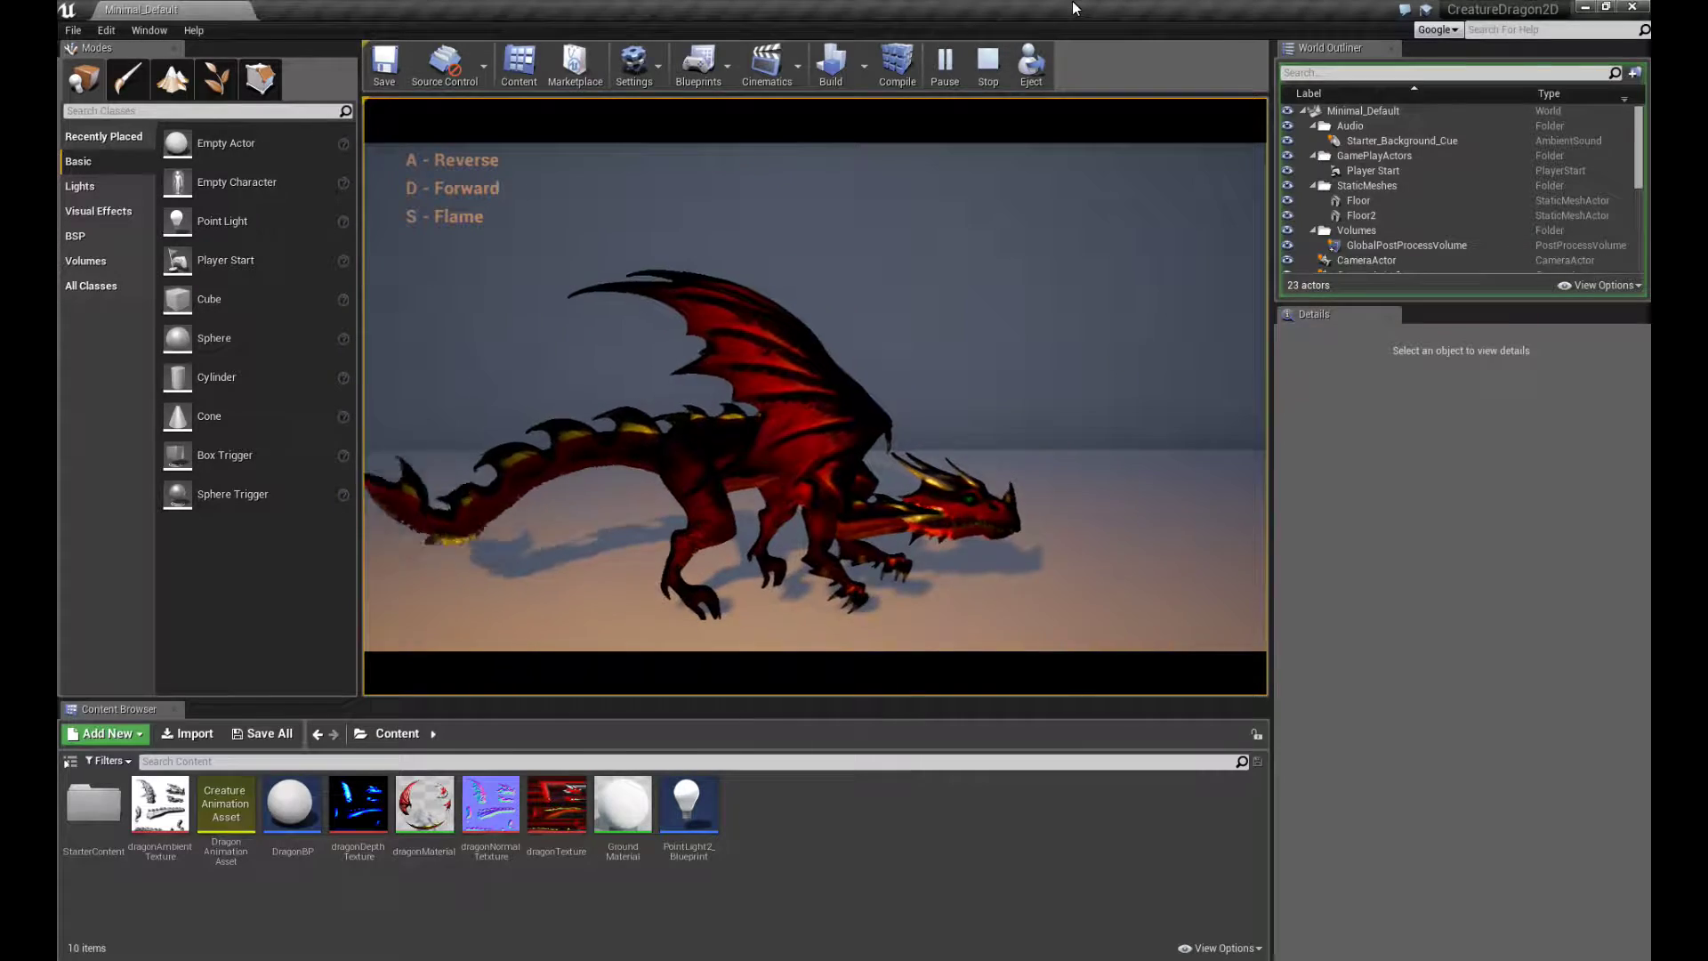
pyautogui.press('s')
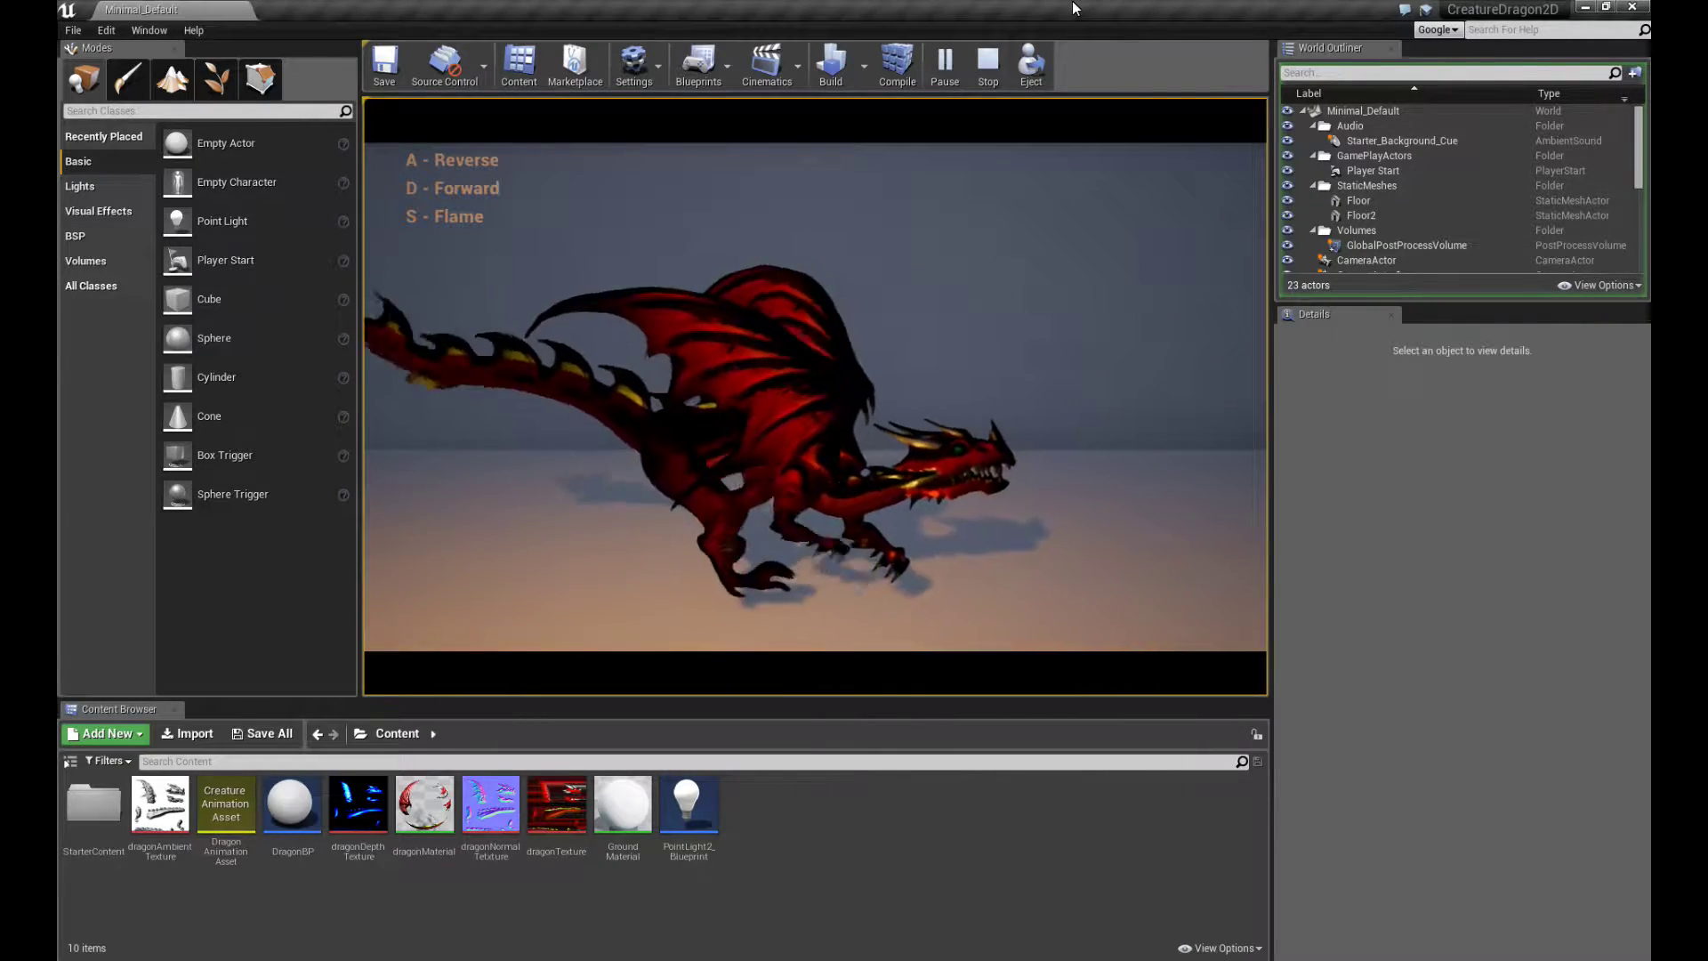
pyautogui.press('s')
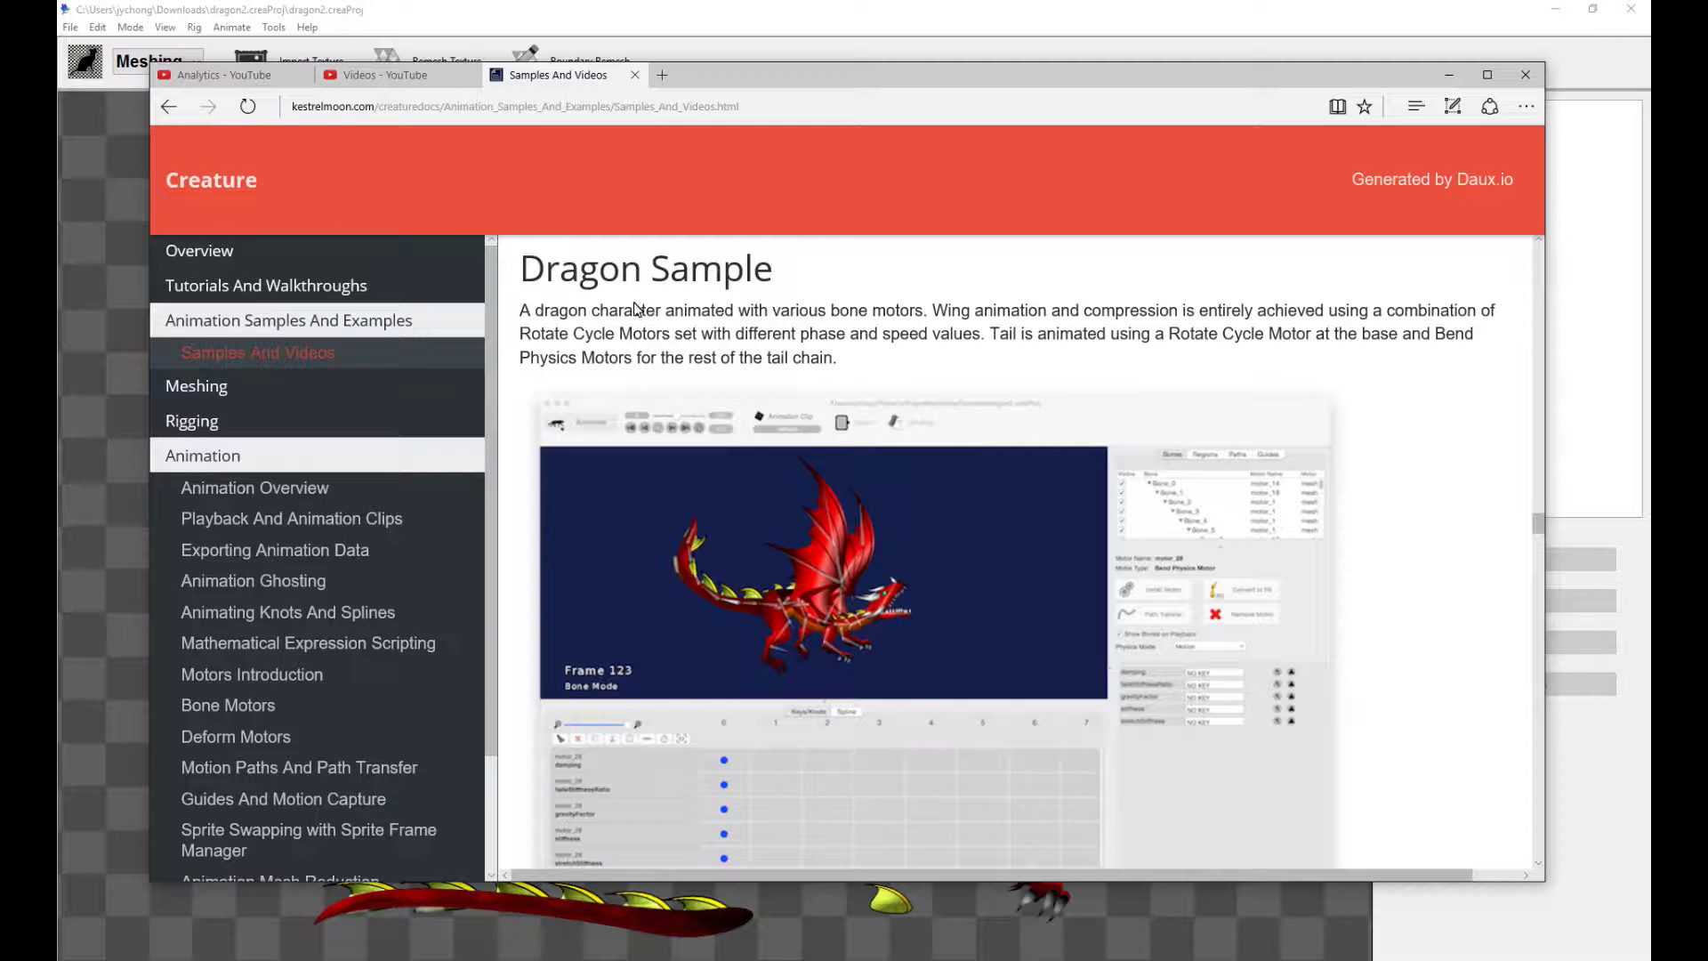
# Step: Review the Dragon Sample section of the documentation down to its download link, and switch to the dragon2 project in Creature
pyautogui.moveTo(525, 270); pyautogui.dragTo(793, 284)
pyautogui.click(859, 320)
pyautogui.scroll(-2, 859, 326)
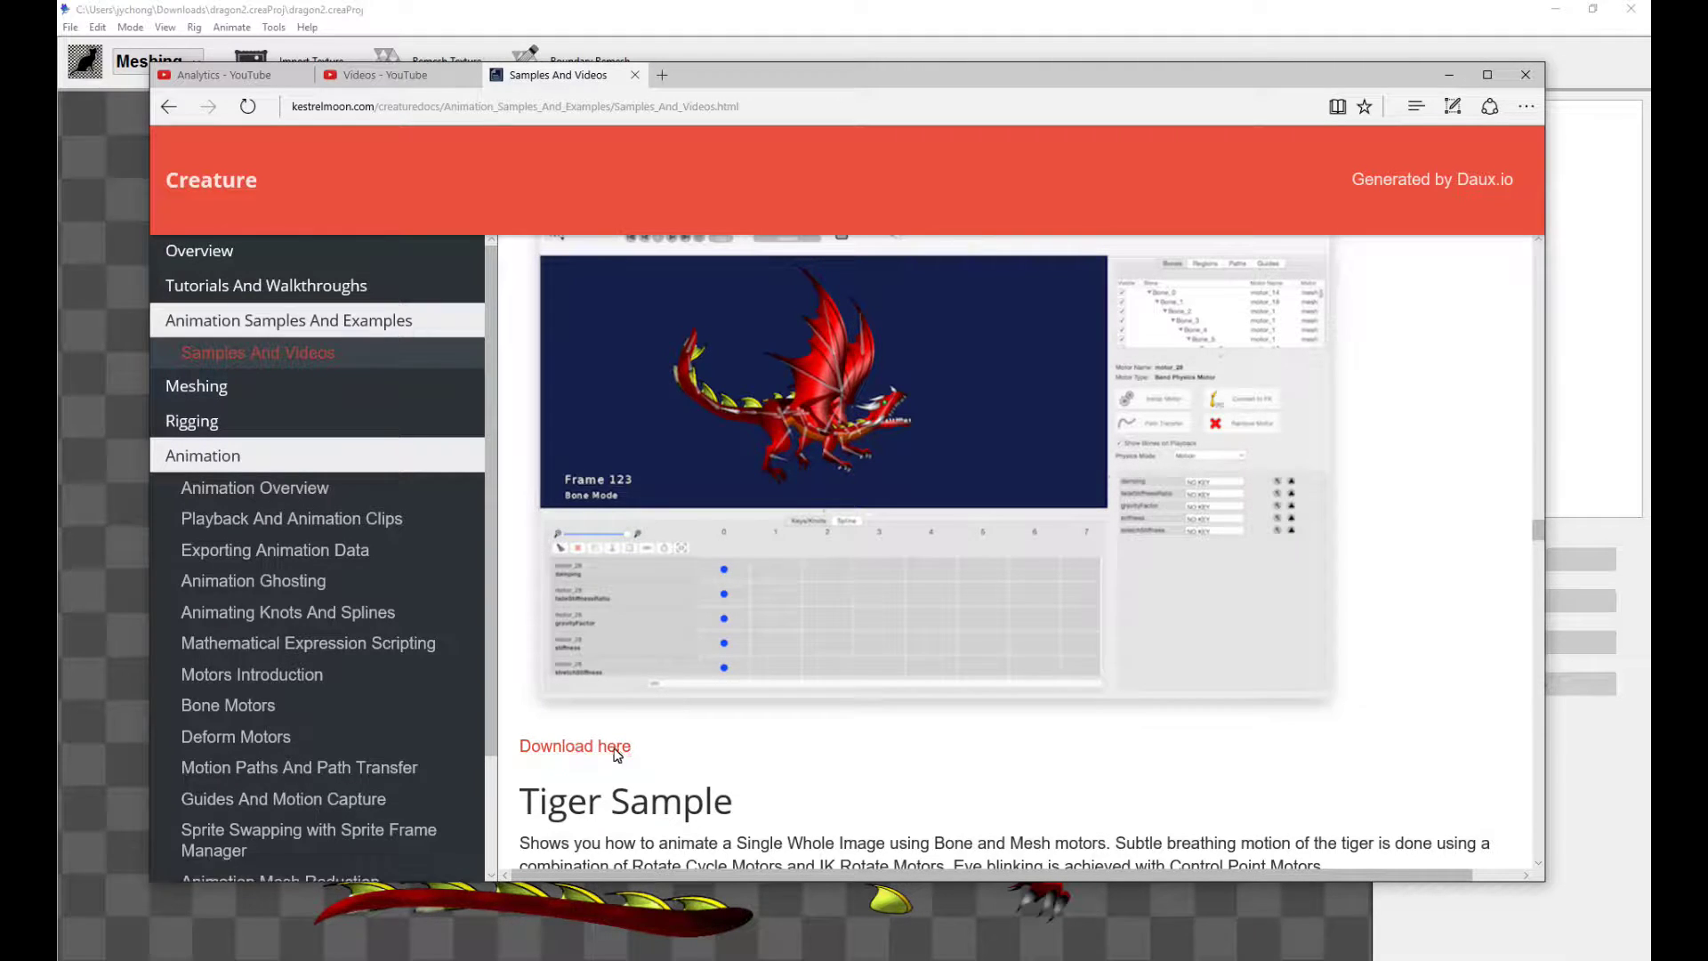
pyautogui.click(815, 23)
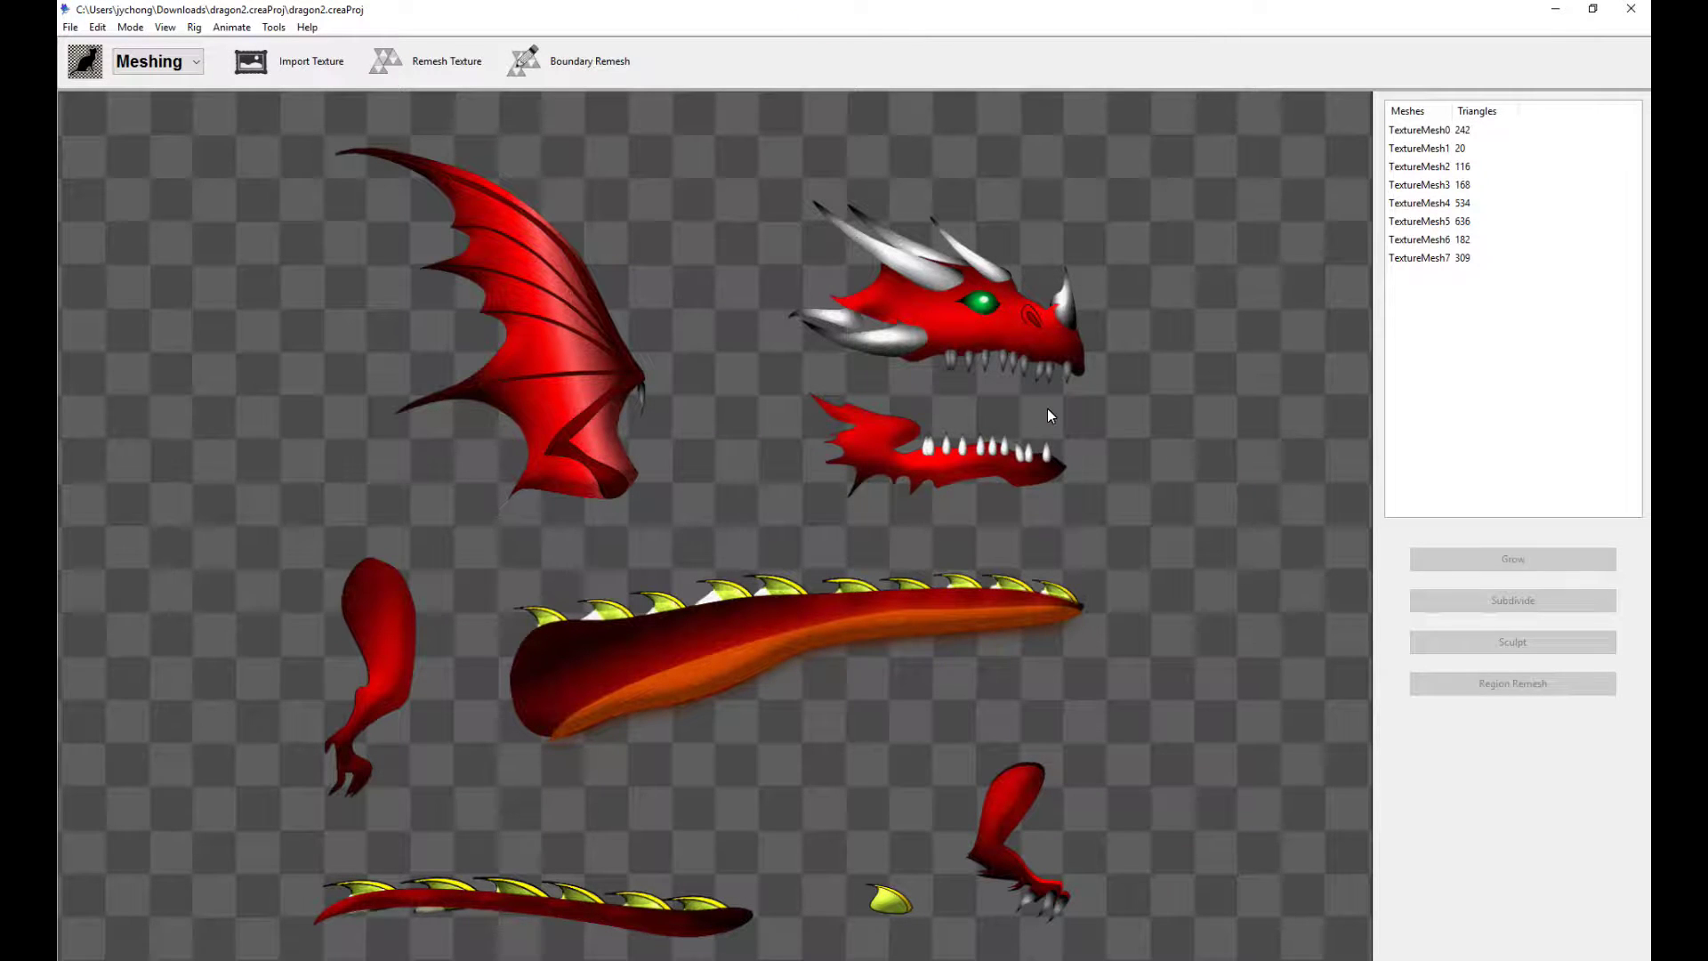
# Step: Inspect the texture meshes of the dragon's separate parts, including the wing, legs, lower jaw and torso
pyautogui.click(596, 387)
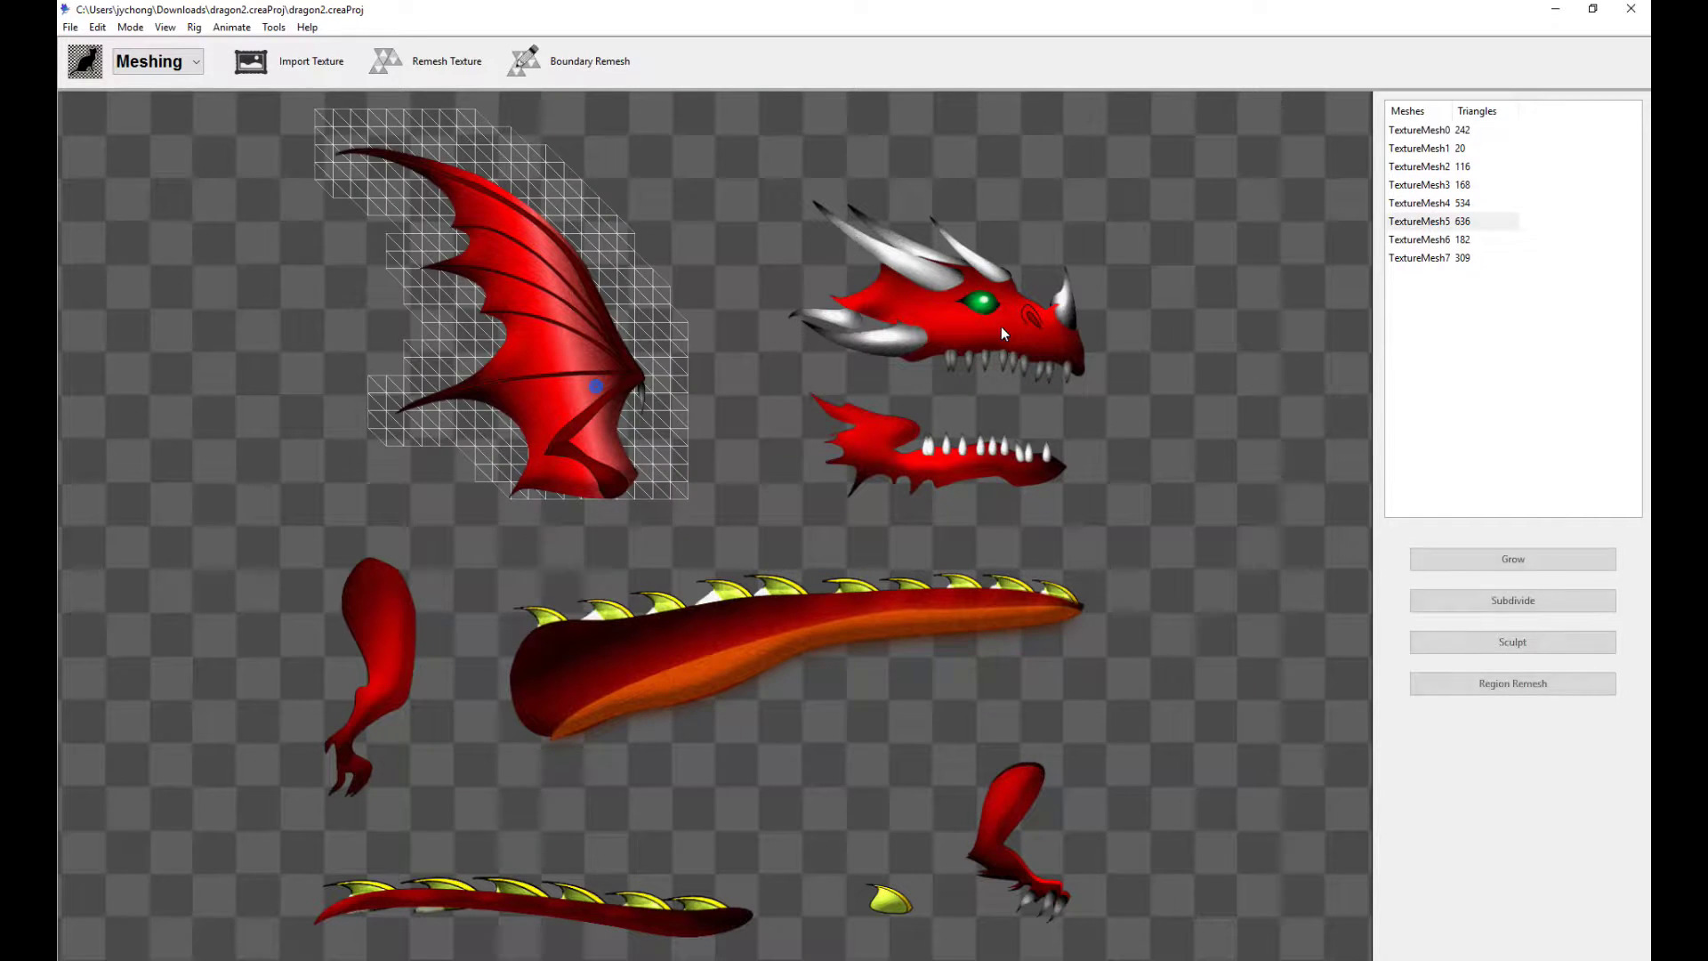
pyautogui.click(998, 849)
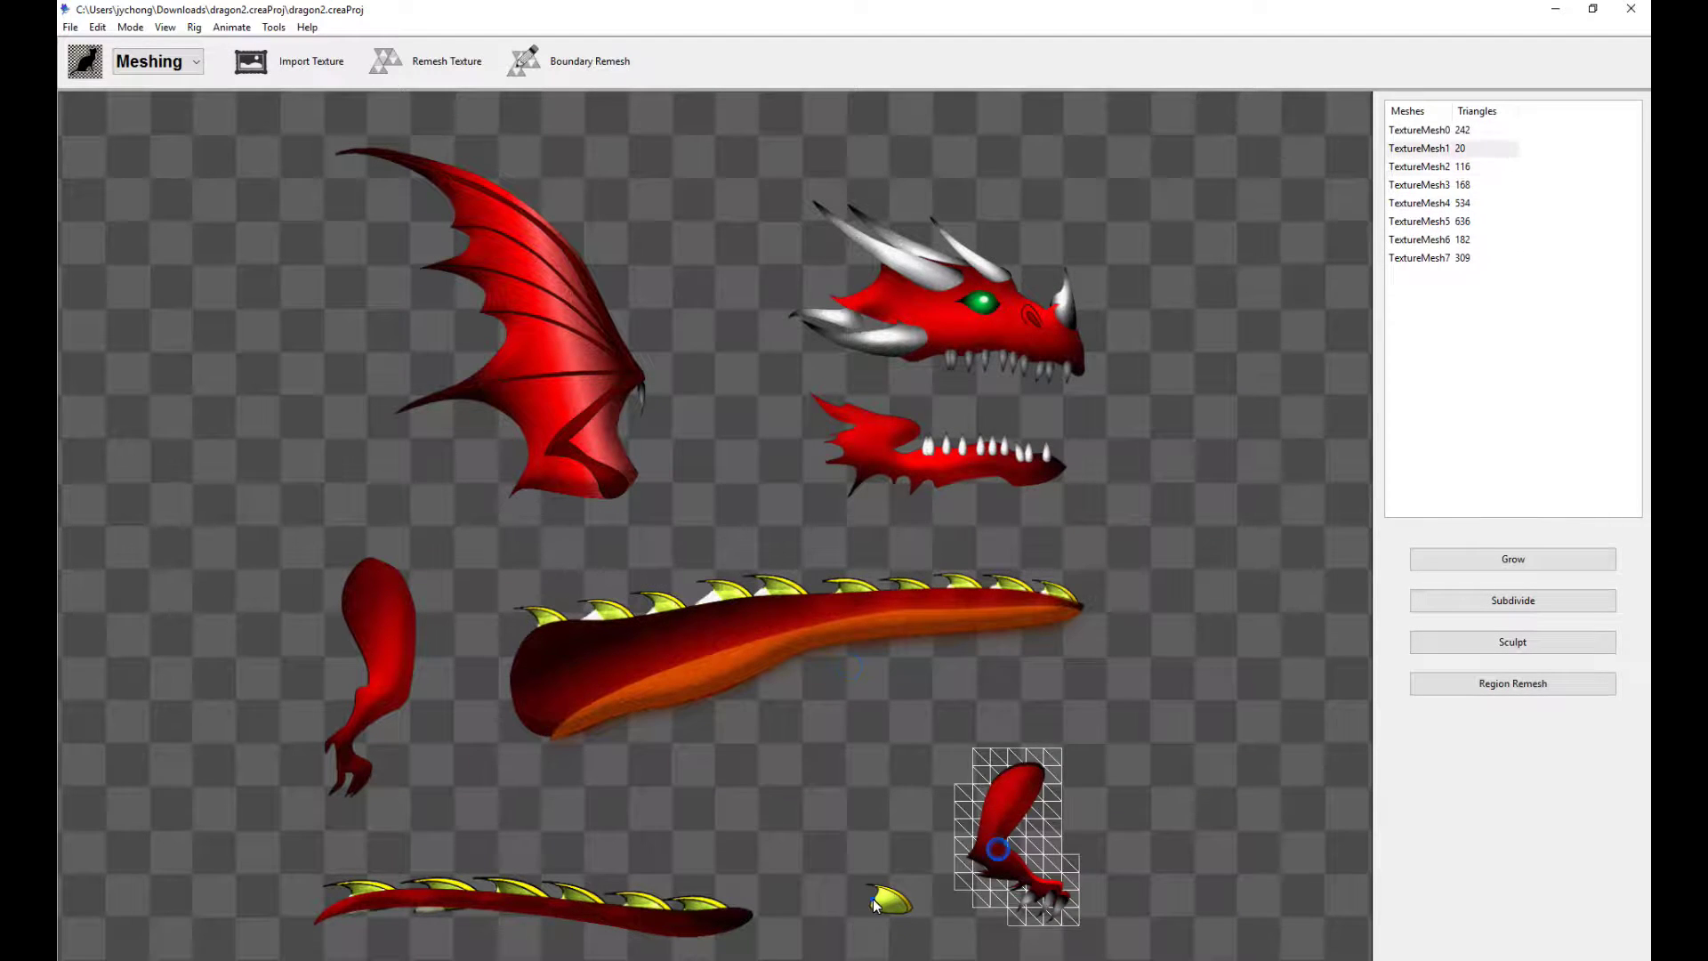
pyautogui.click(396, 602)
pyautogui.click(890, 500)
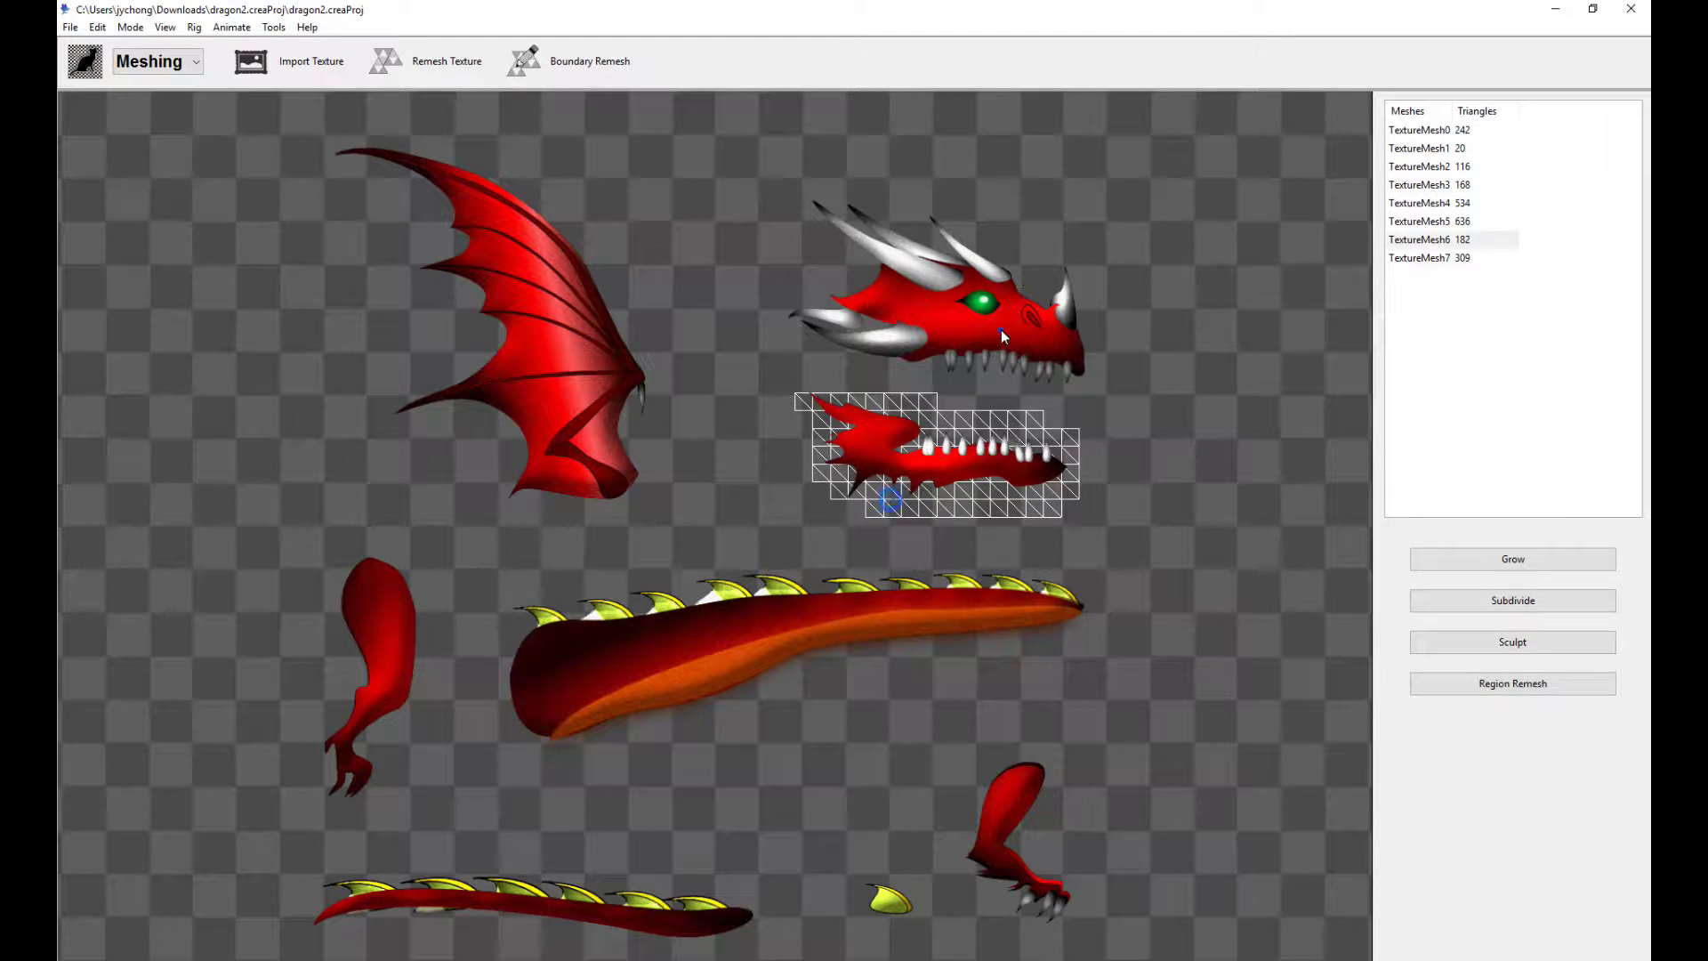
pyautogui.click(607, 376)
pyautogui.click(822, 602)
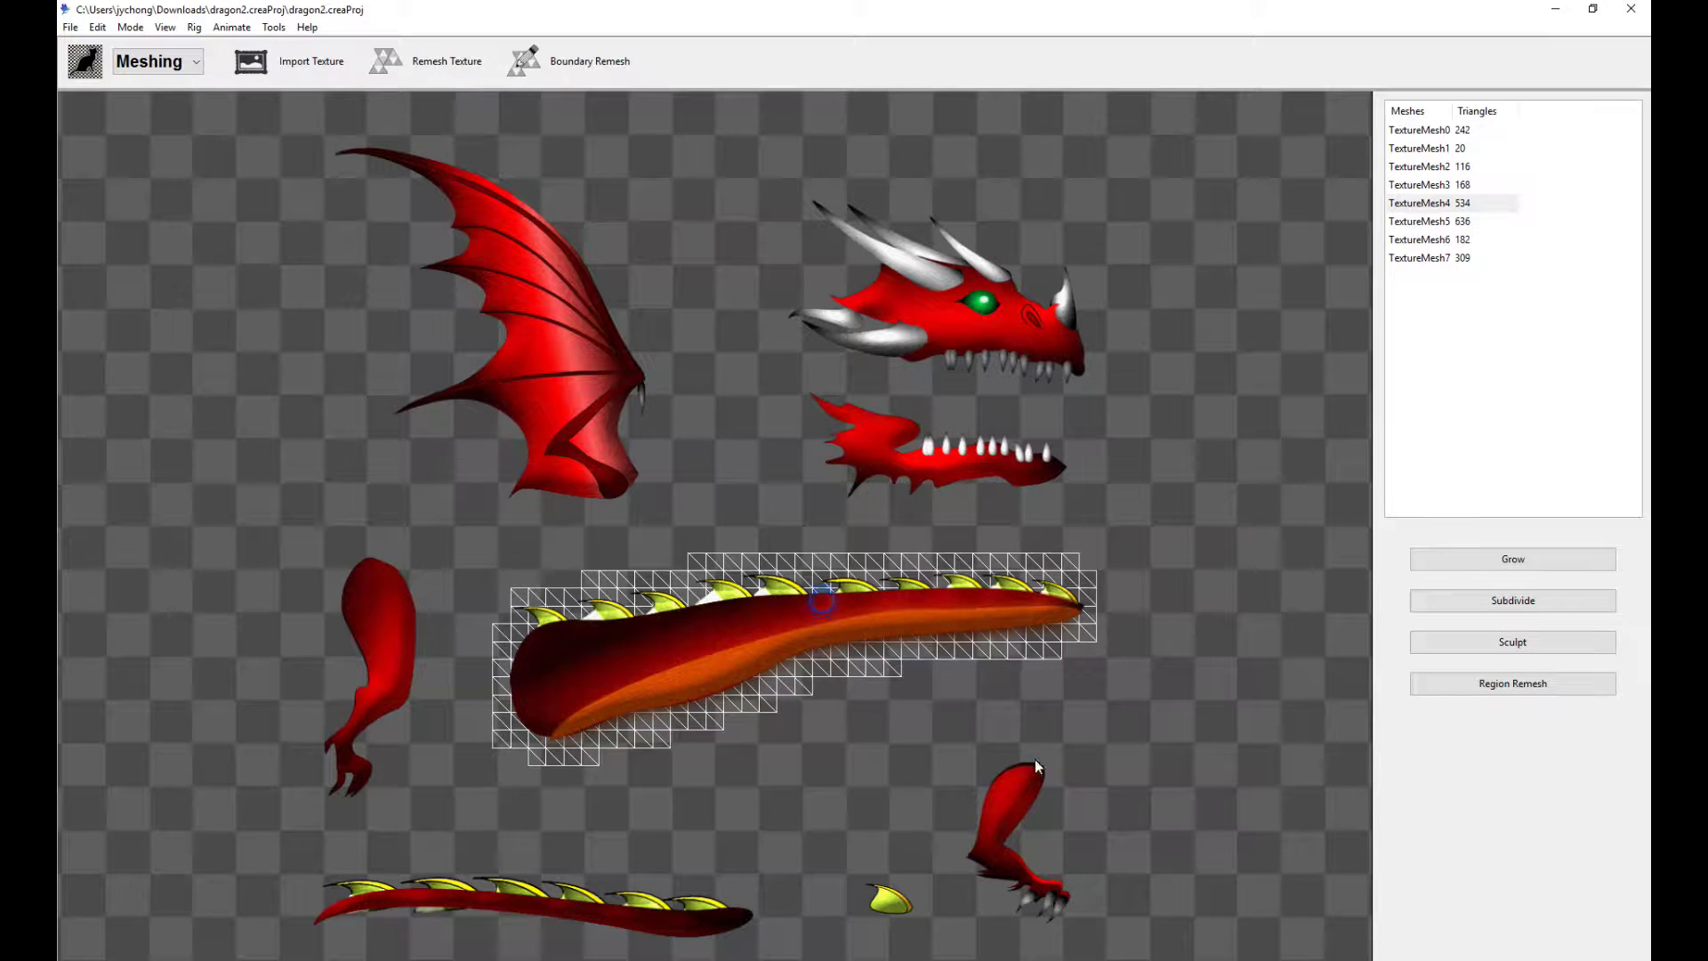
pyautogui.click(1027, 804)
# Step: Switch to Rig mode and inspect the dragon's mesh regions, from the wings and upper jaw to the body, tail and back leg
pyautogui.click(189, 64)
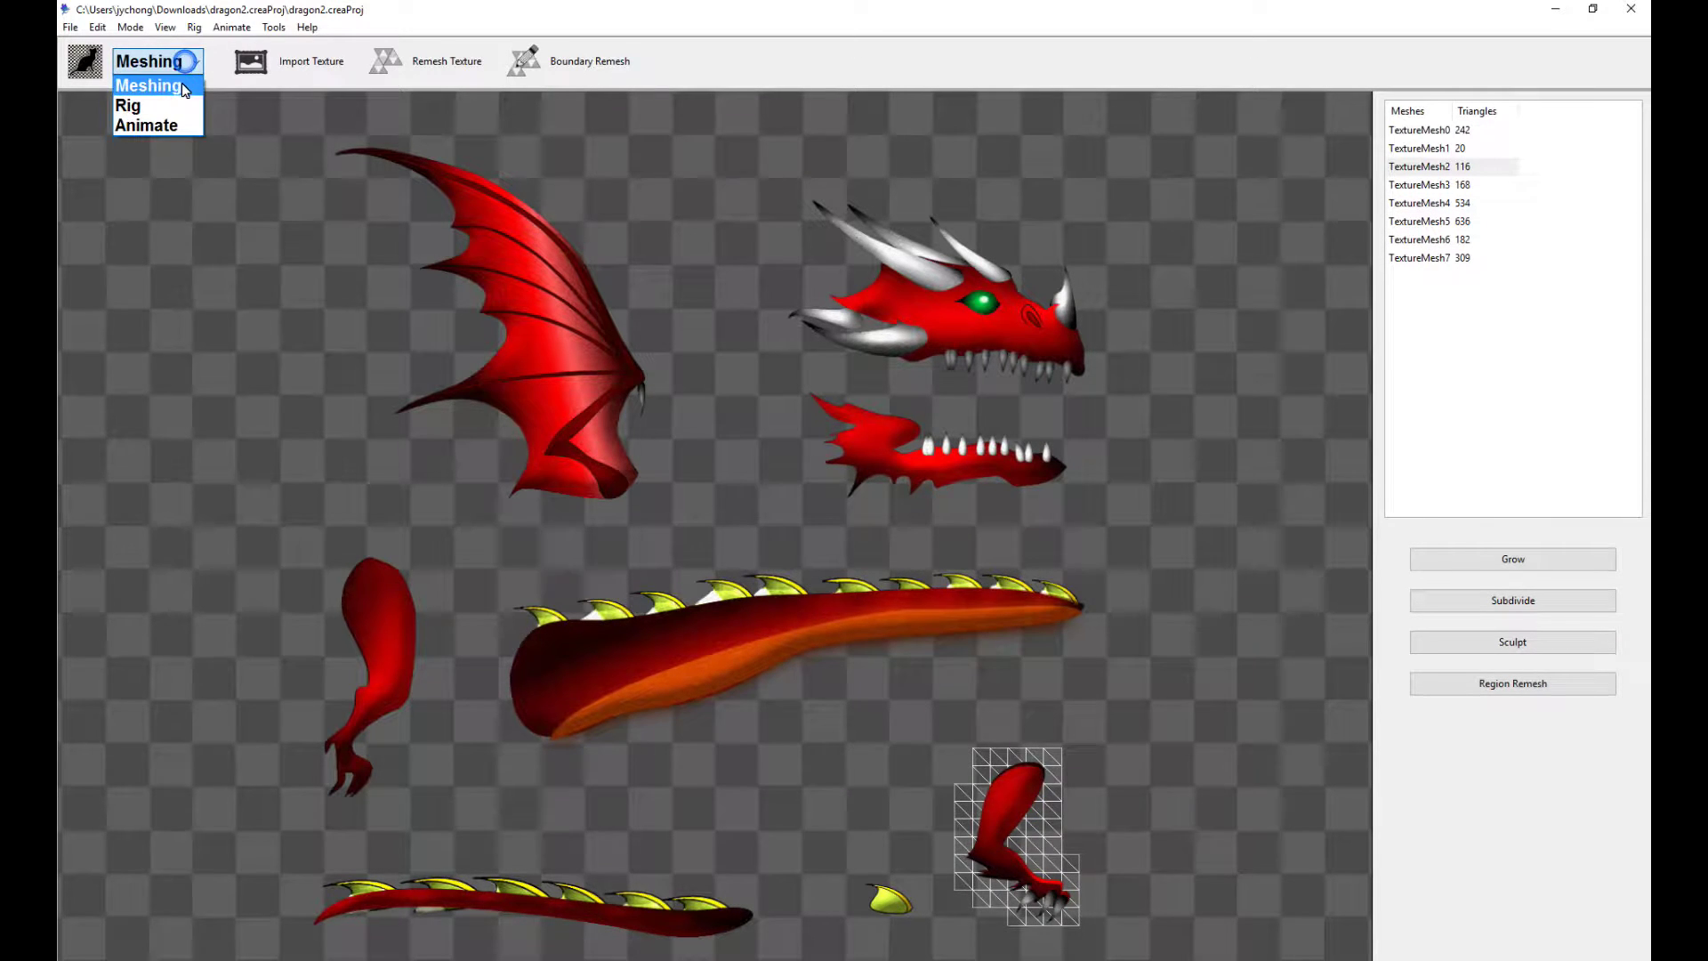
pyautogui.click(176, 103)
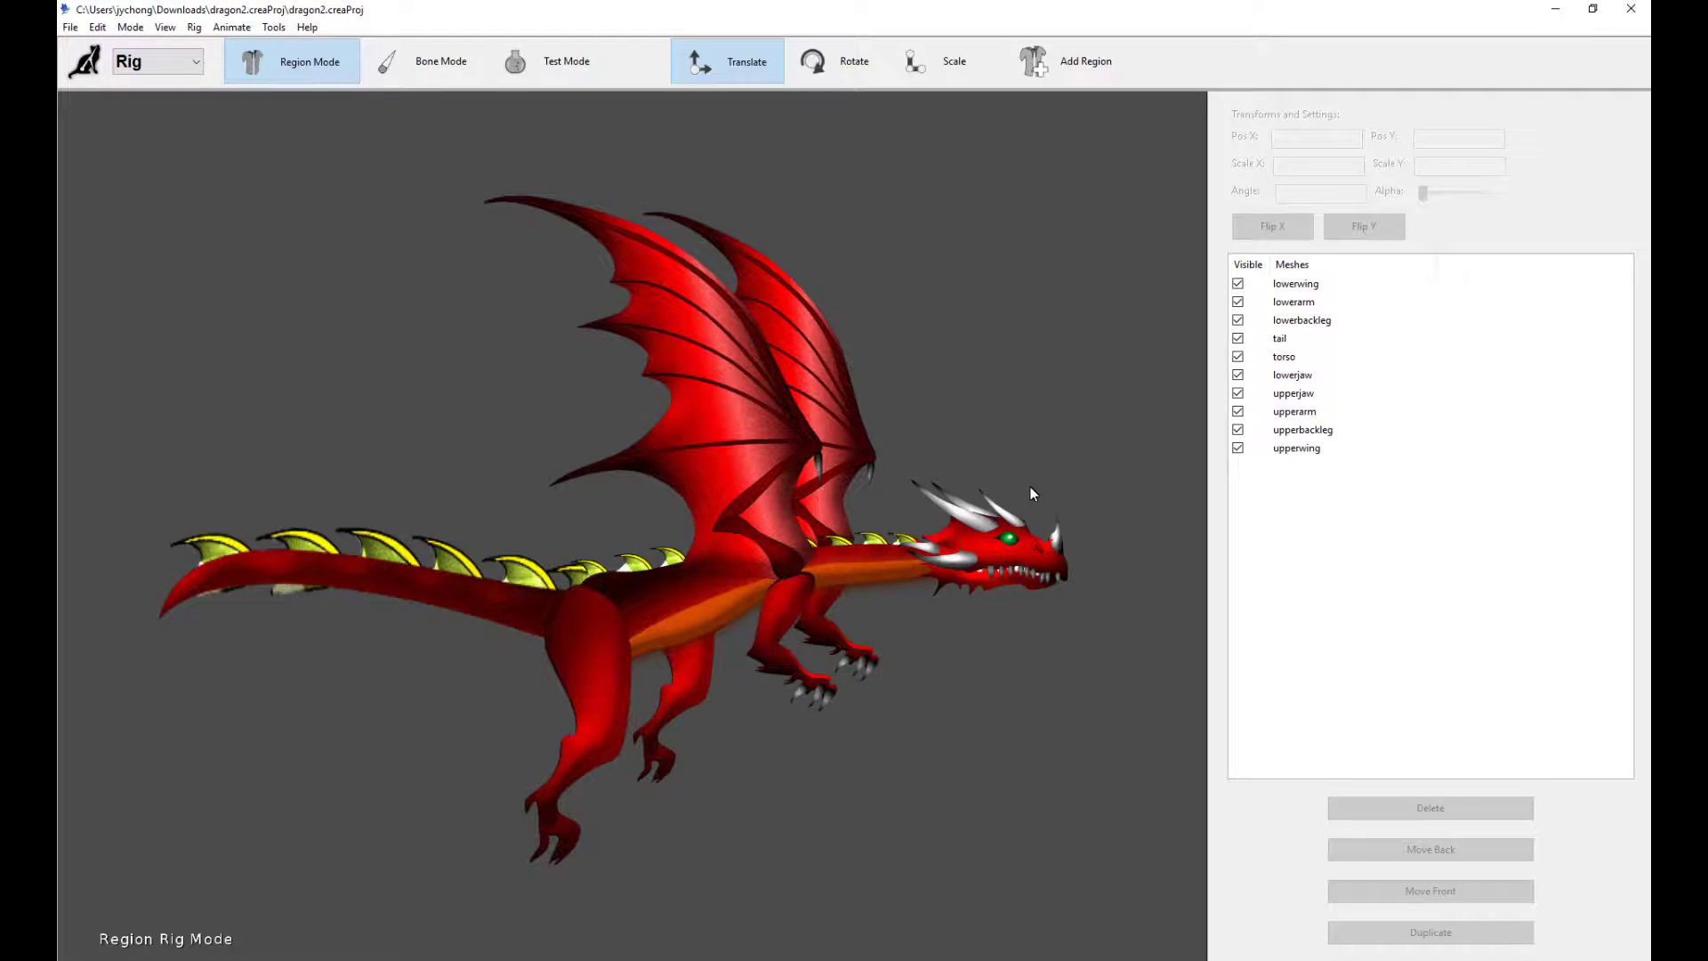
pyautogui.click(706, 402)
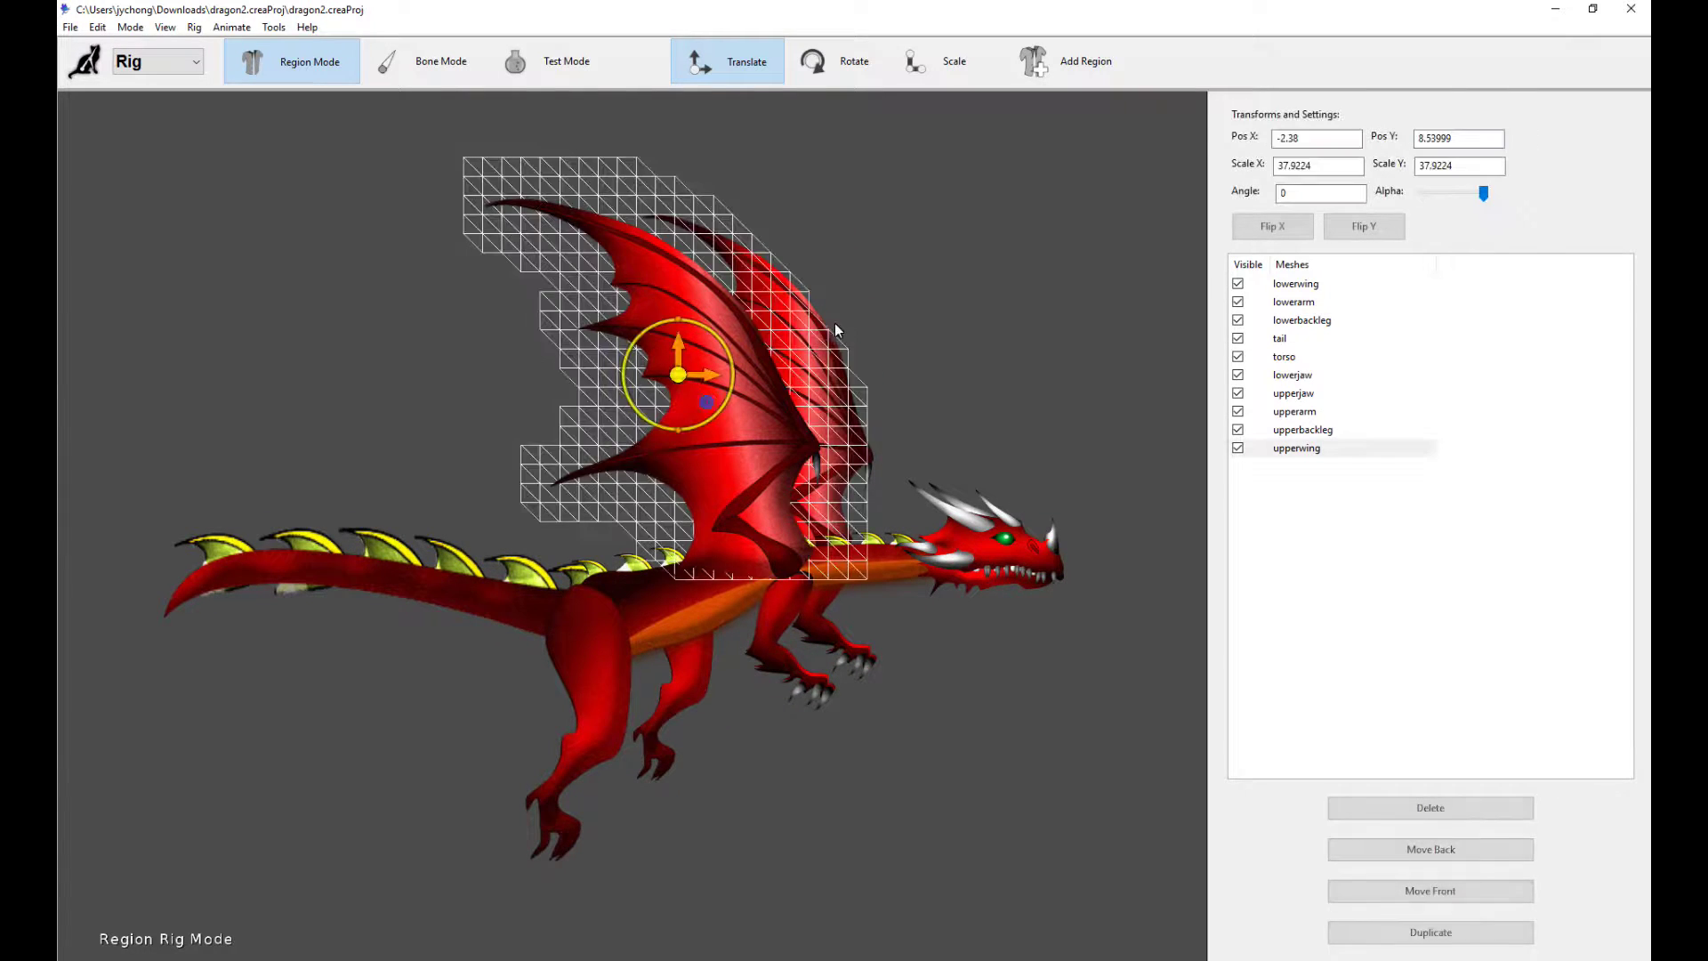
pyautogui.click(857, 312)
pyautogui.click(1041, 546)
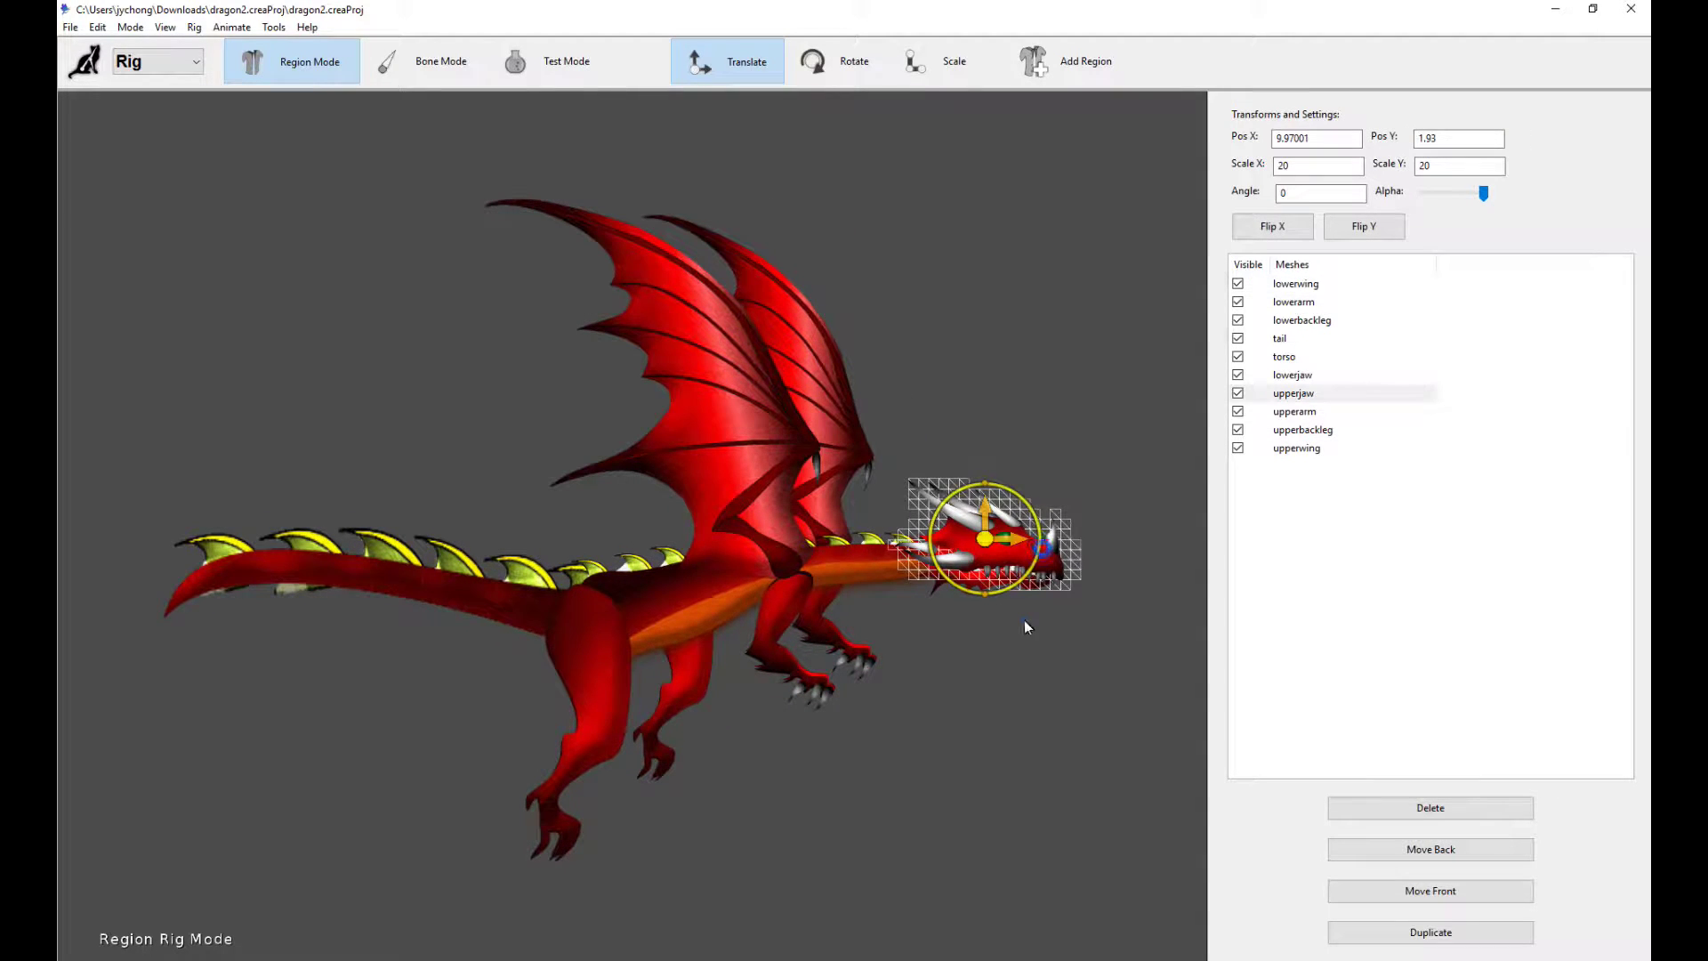
pyautogui.click(643, 578)
pyautogui.click(376, 584)
pyautogui.click(668, 752)
pyautogui.click(907, 771)
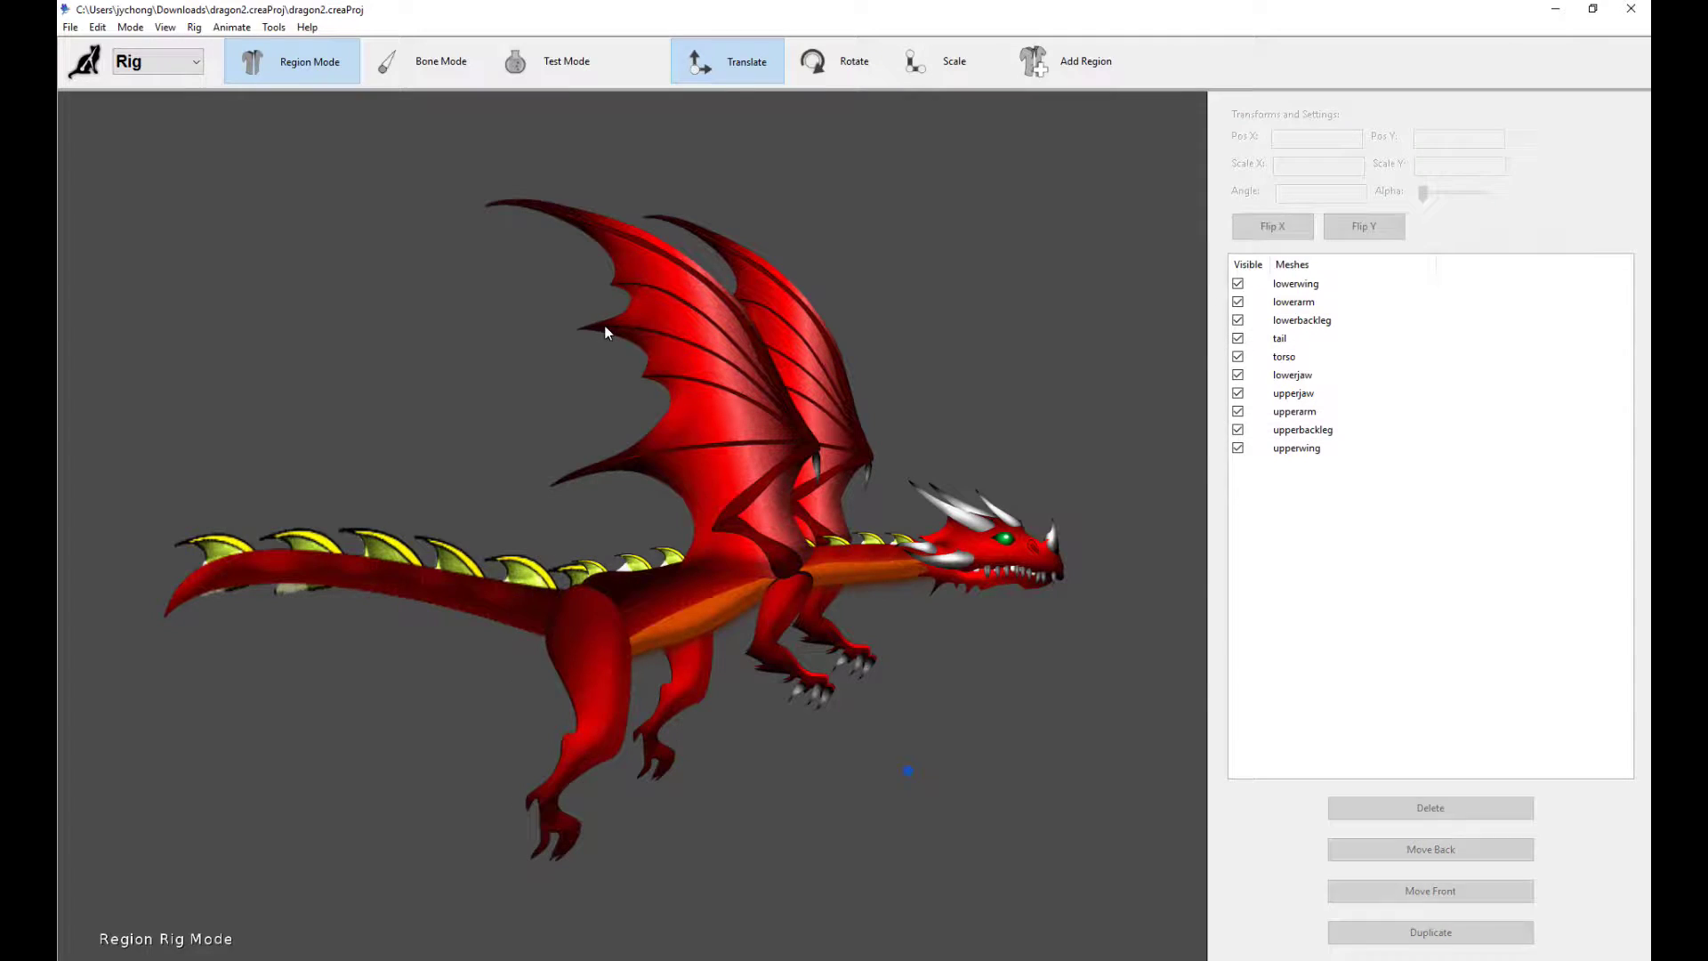
# Step: Switch the rig to Bone Mode and inspect the bones of both wings
pyautogui.click(429, 61)
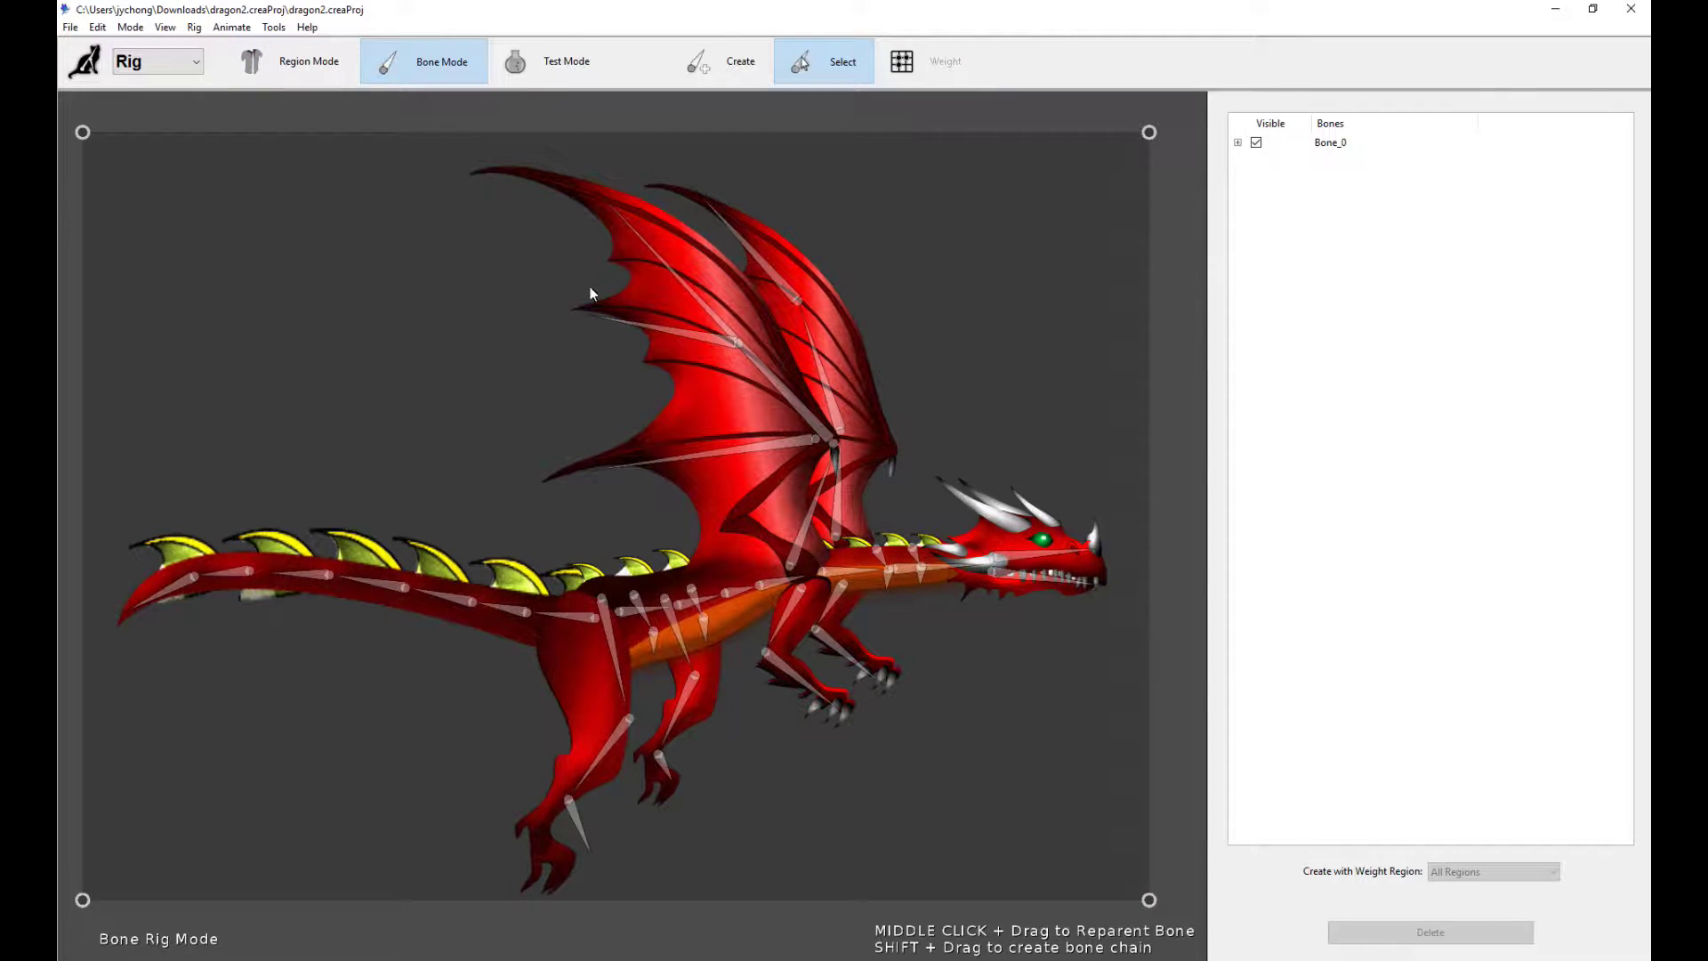
pyautogui.click(781, 272)
pyautogui.click(815, 365)
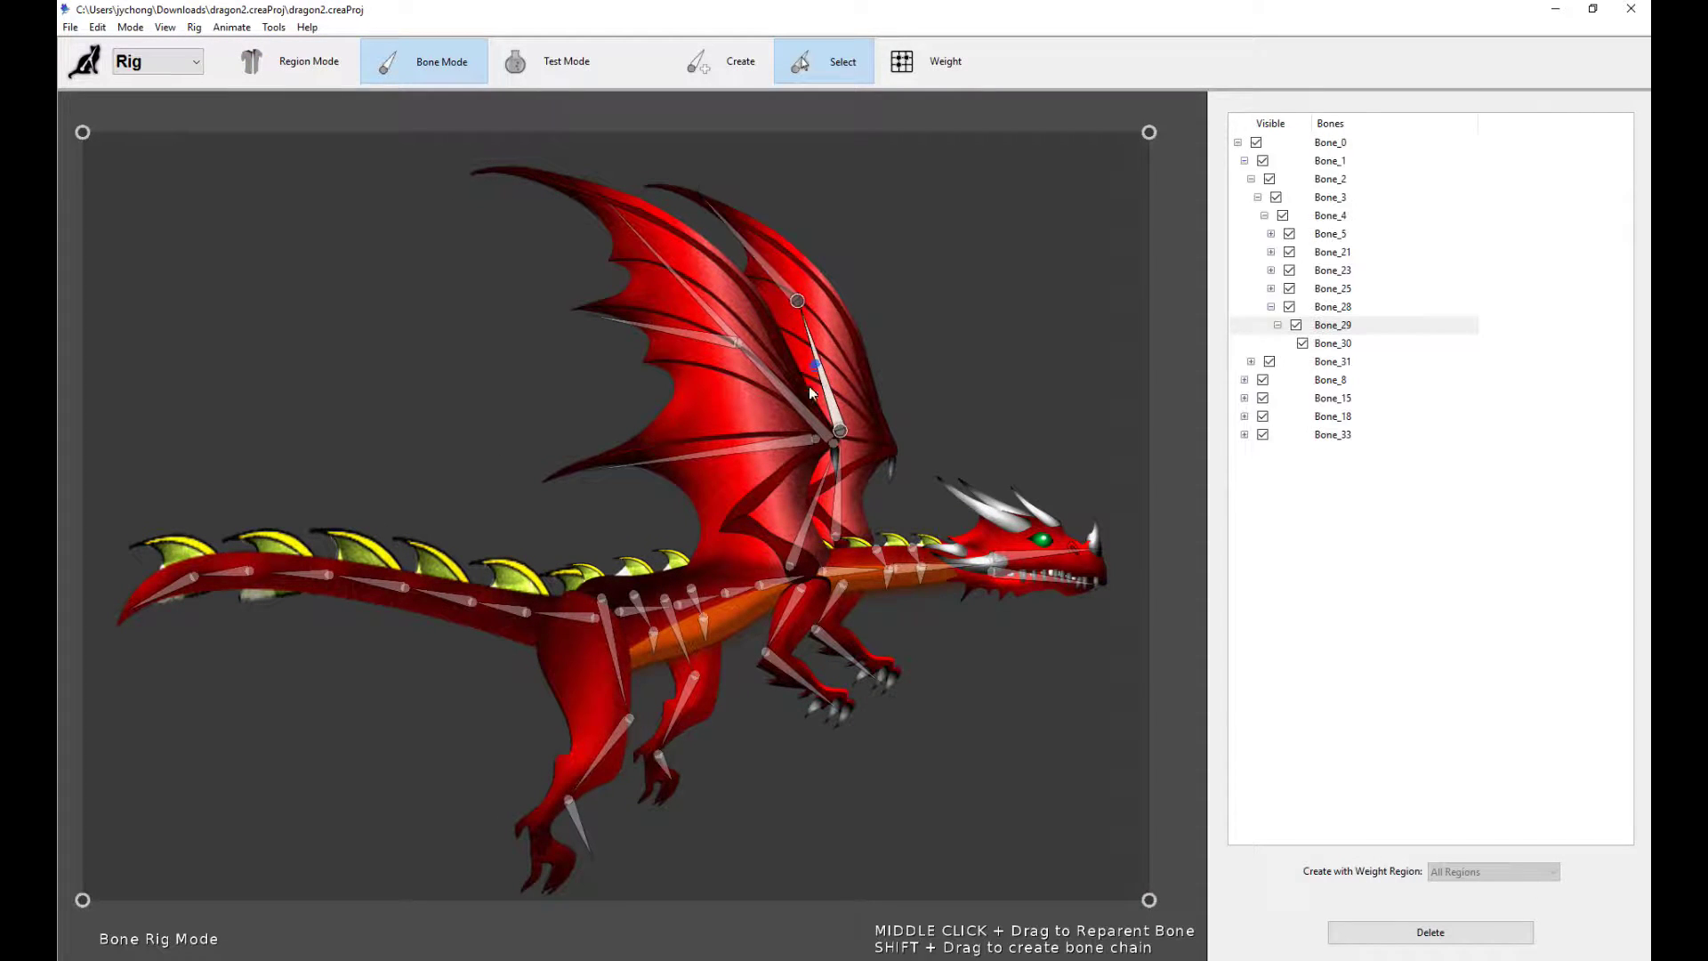
pyautogui.click(793, 392)
pyautogui.click(674, 333)
pyautogui.click(778, 440)
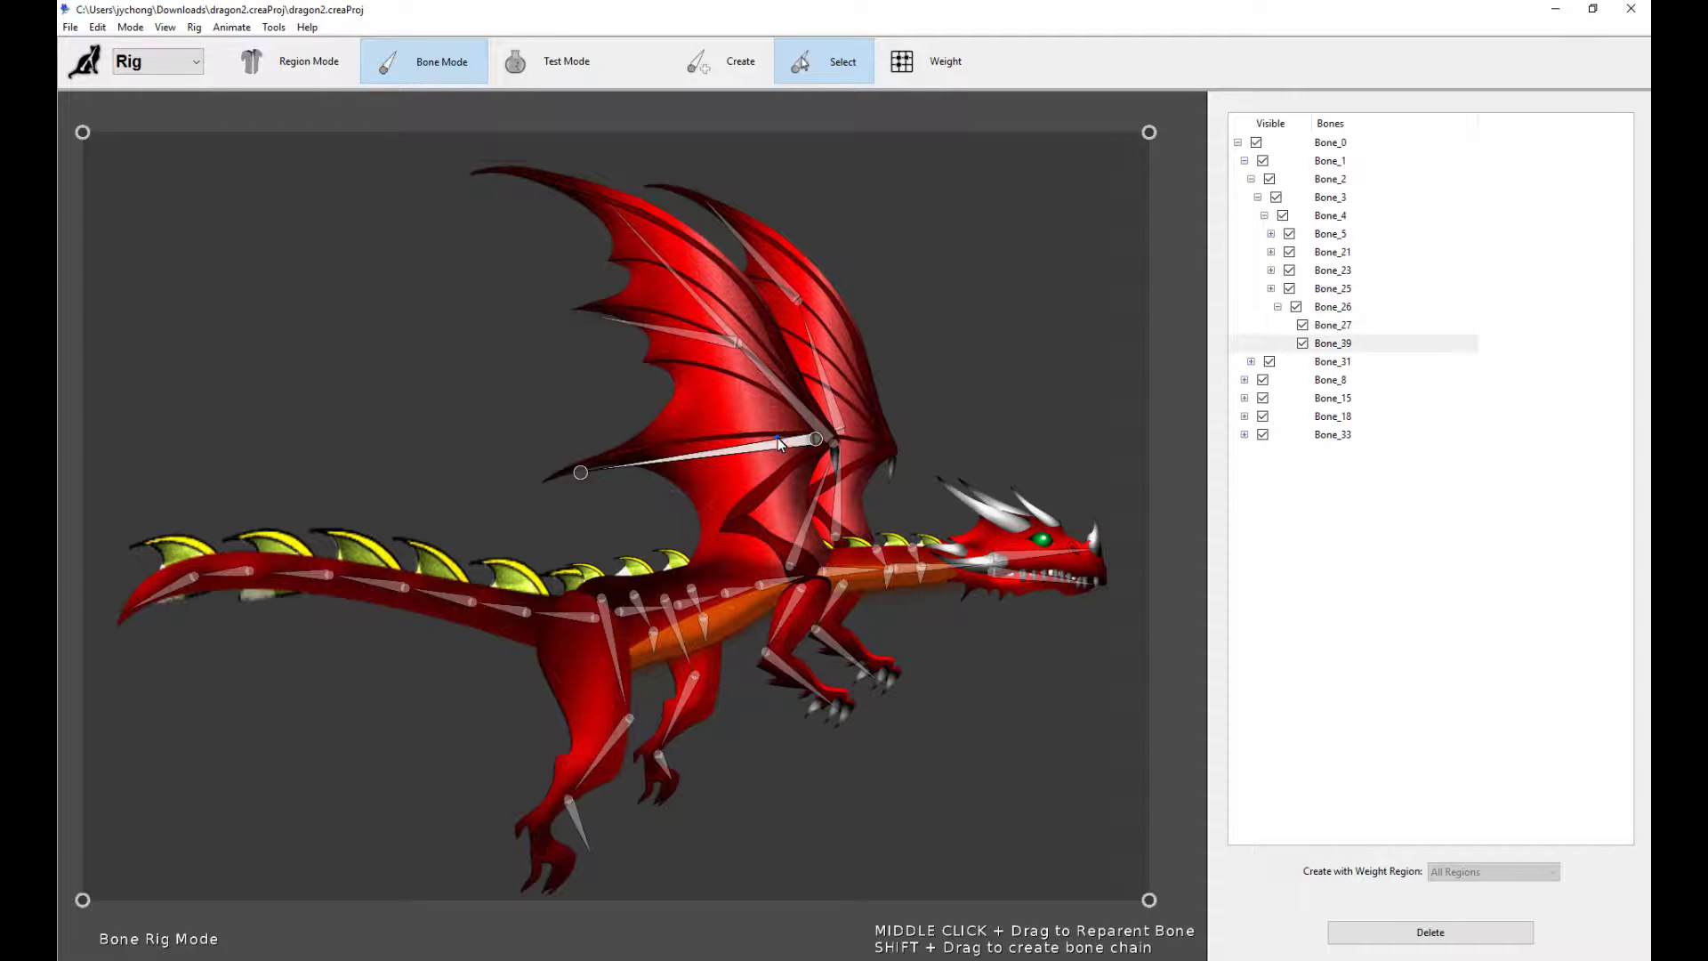
pyautogui.click(814, 501)
pyautogui.click(839, 480)
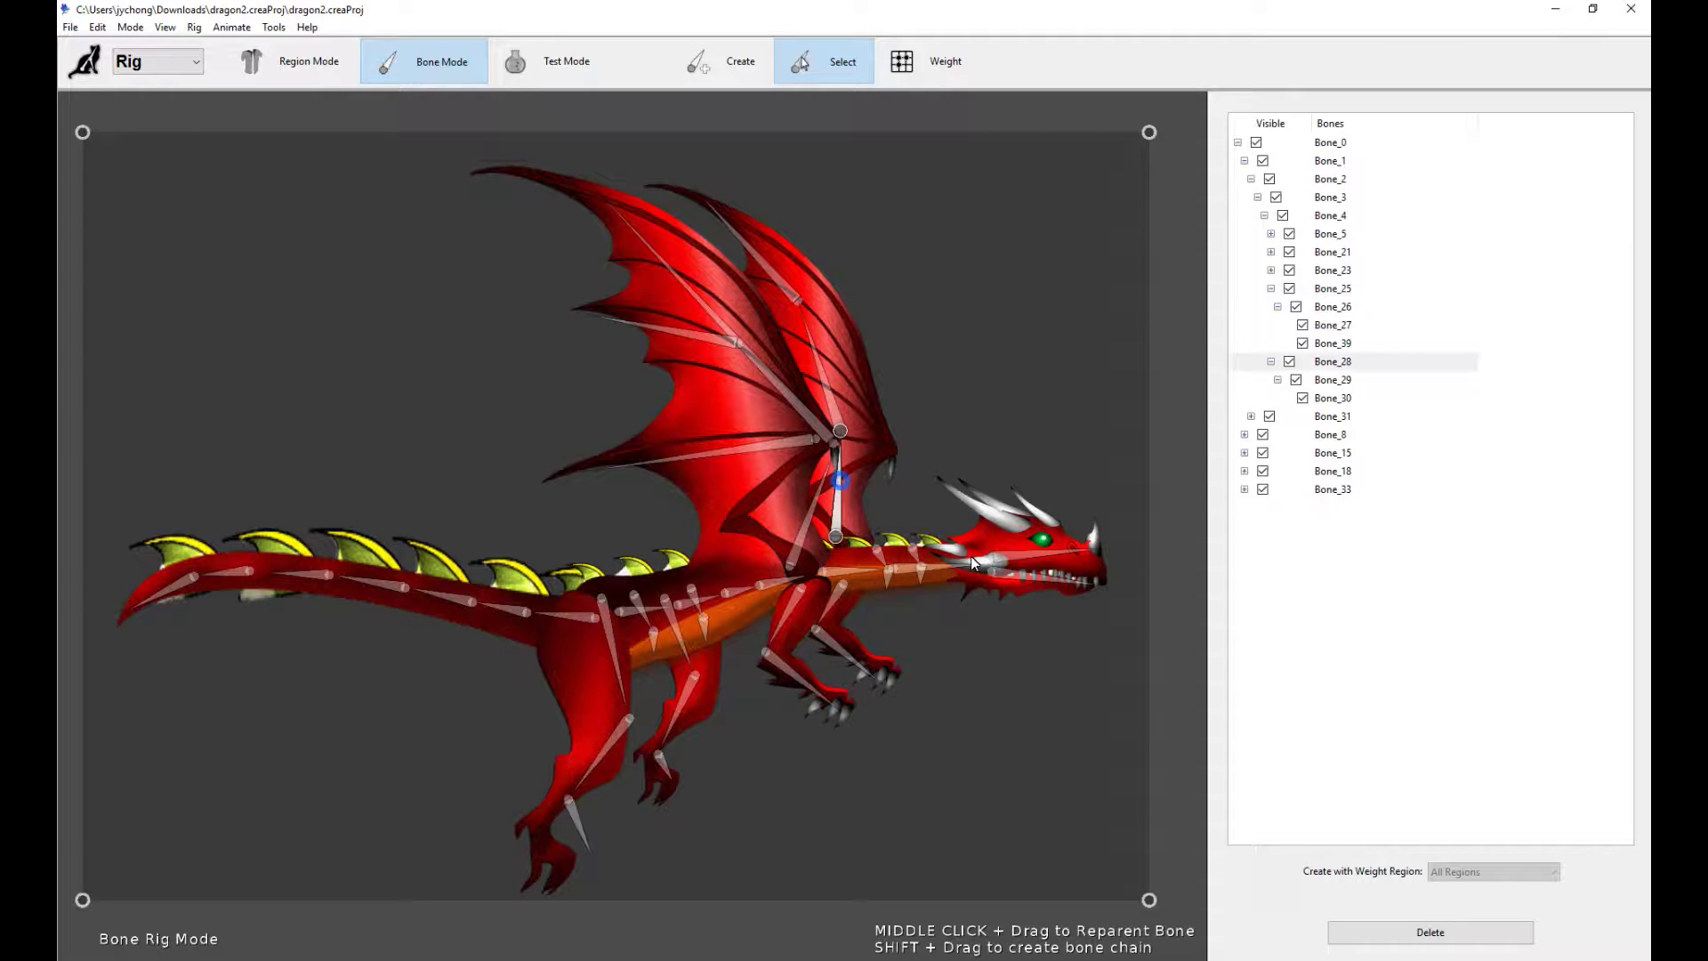
# Step: Inspect the bones of the dragon's head, jaw, spine and front legs
pyautogui.click(1027, 556)
pyautogui.click(1046, 583)
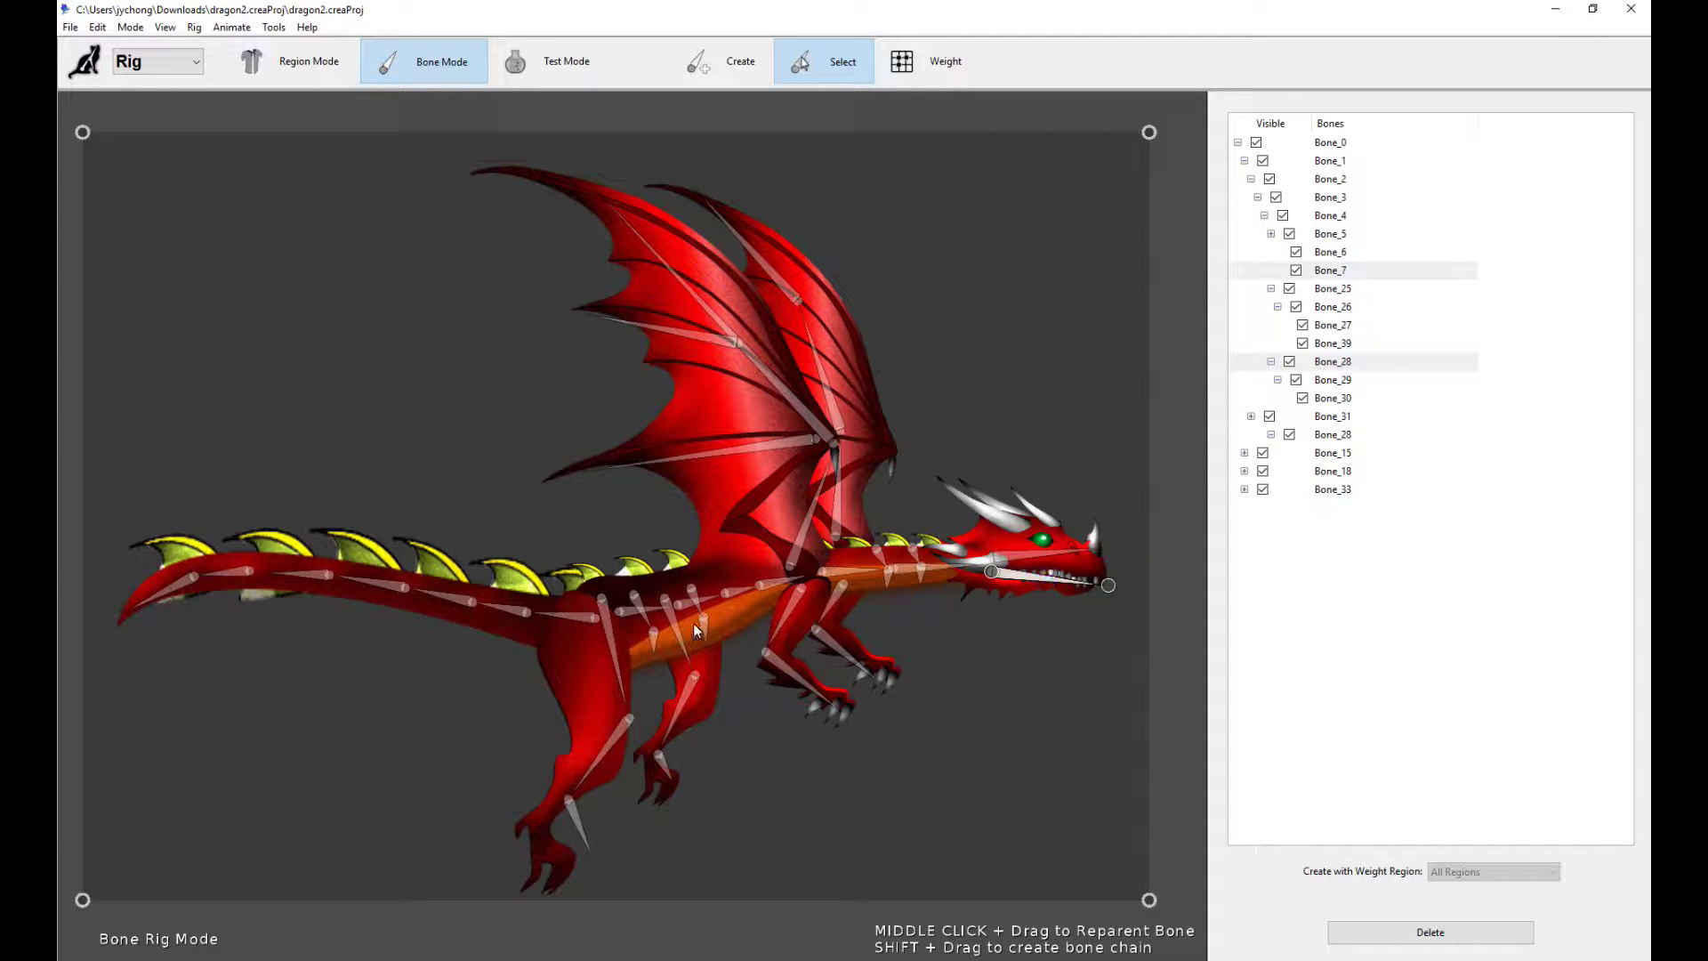
pyautogui.click(779, 579)
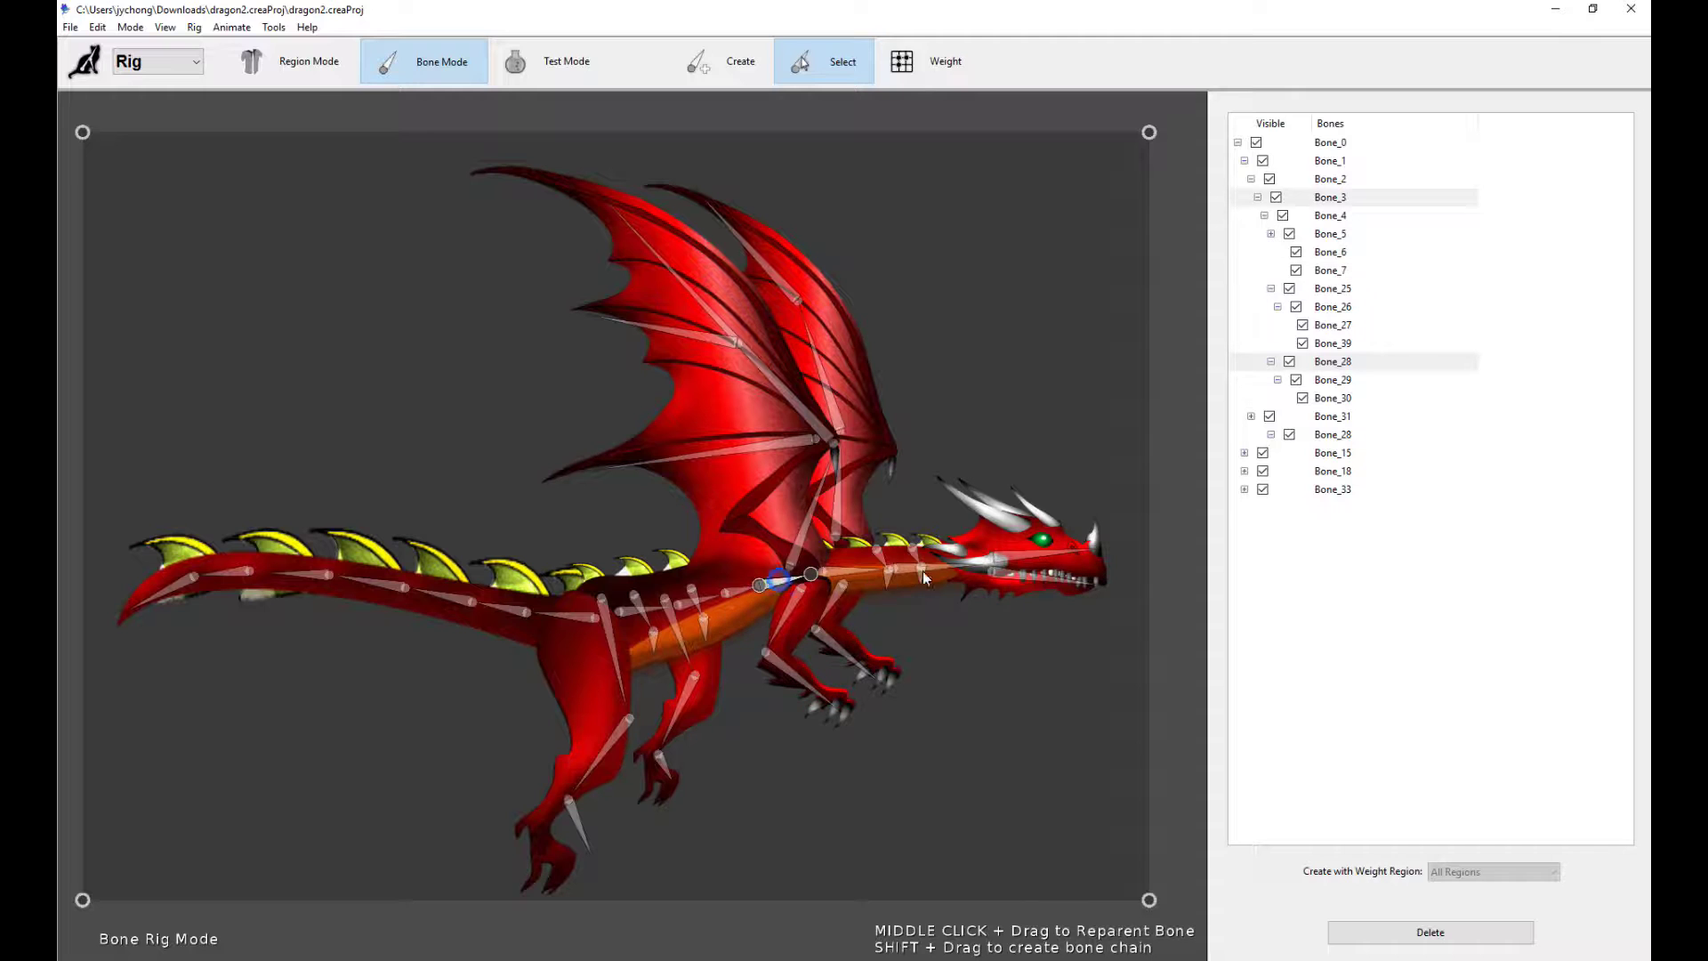
pyautogui.click(852, 658)
pyautogui.click(827, 601)
pyautogui.click(783, 618)
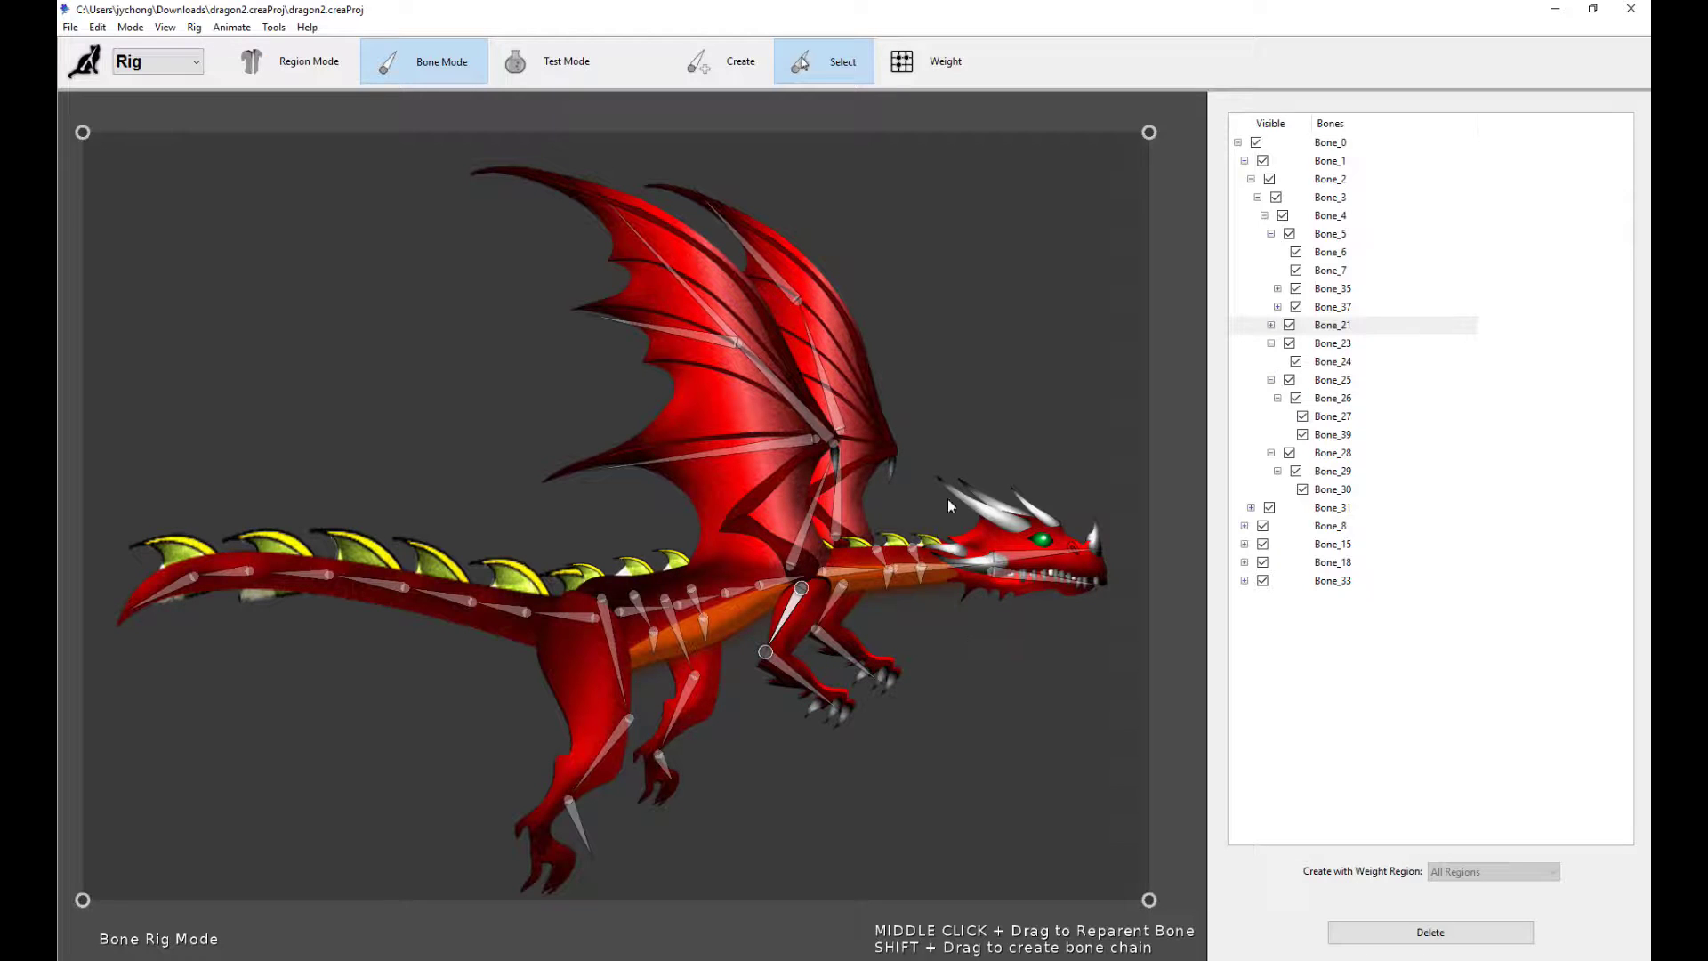
# Step: Switch to Animate mode and load the ground_fire animation clip
pyautogui.click(162, 74)
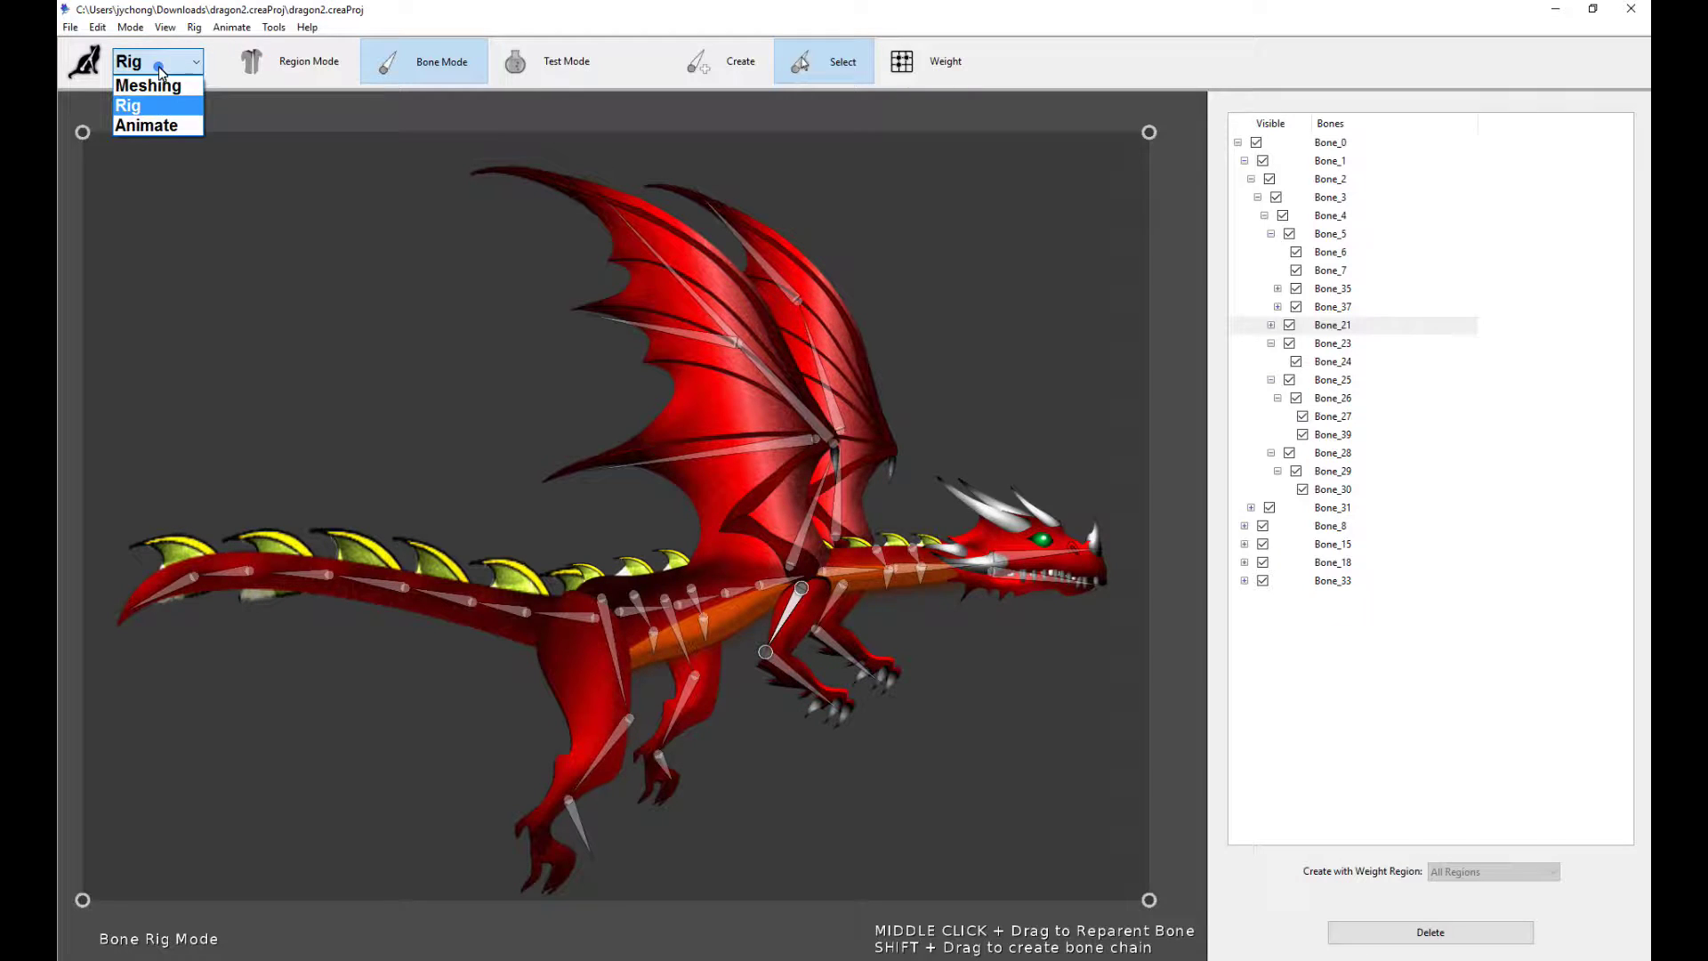
pyautogui.click(147, 126)
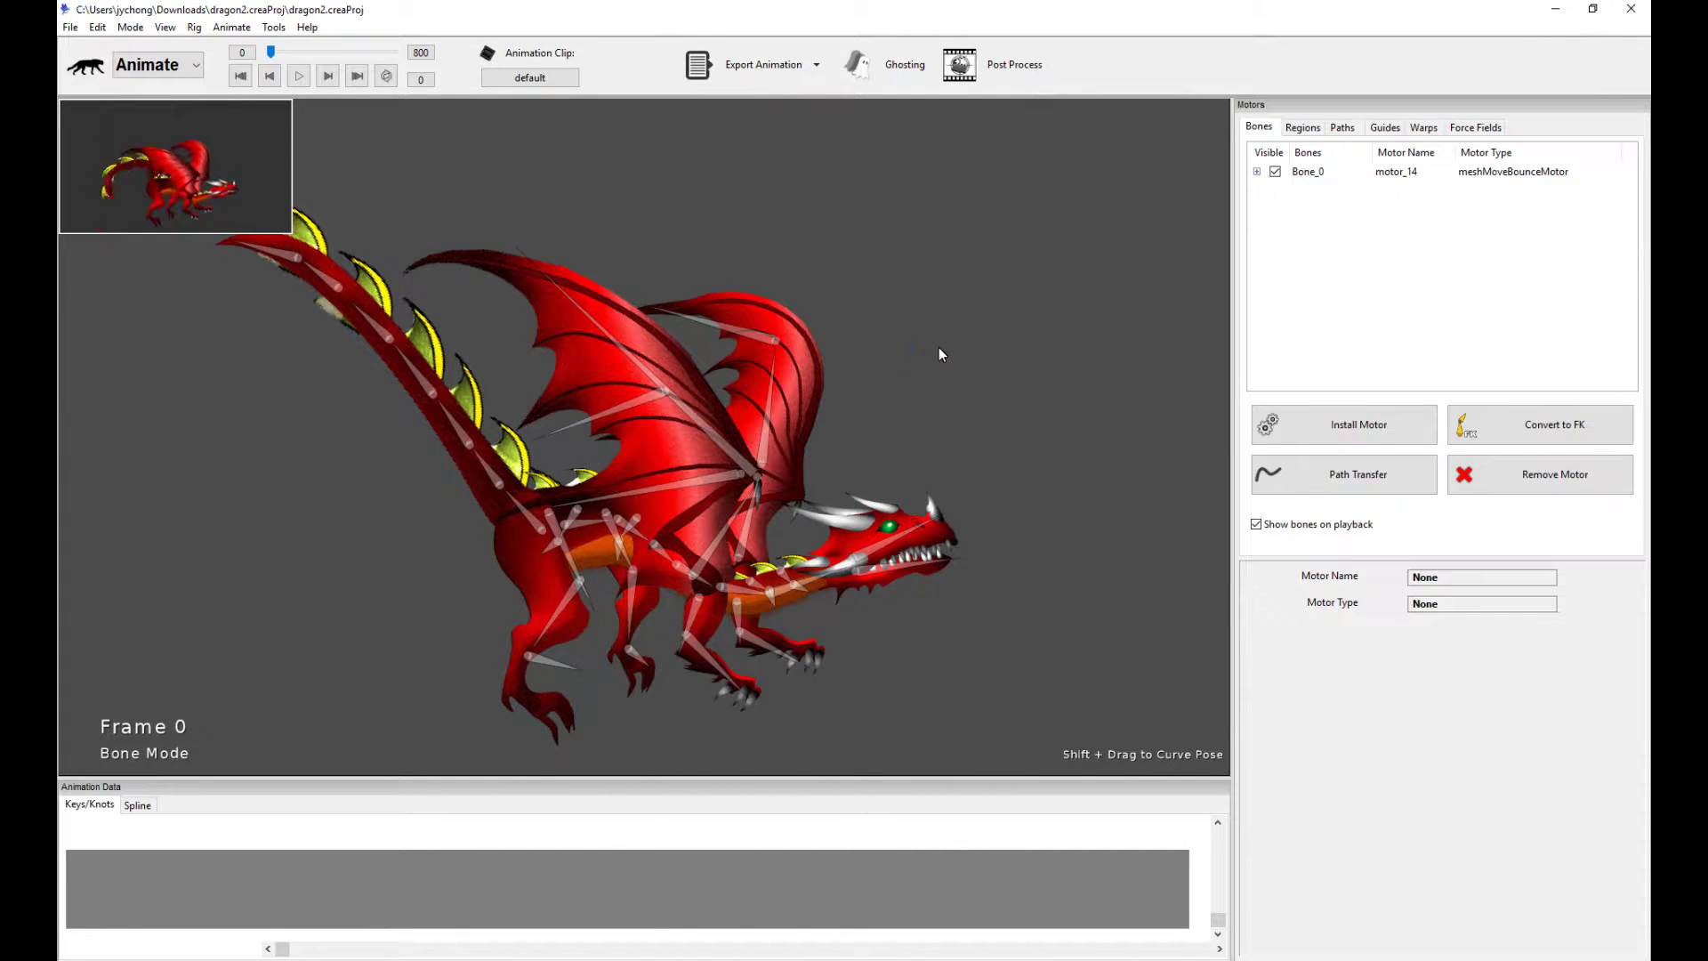
pyautogui.click(533, 79)
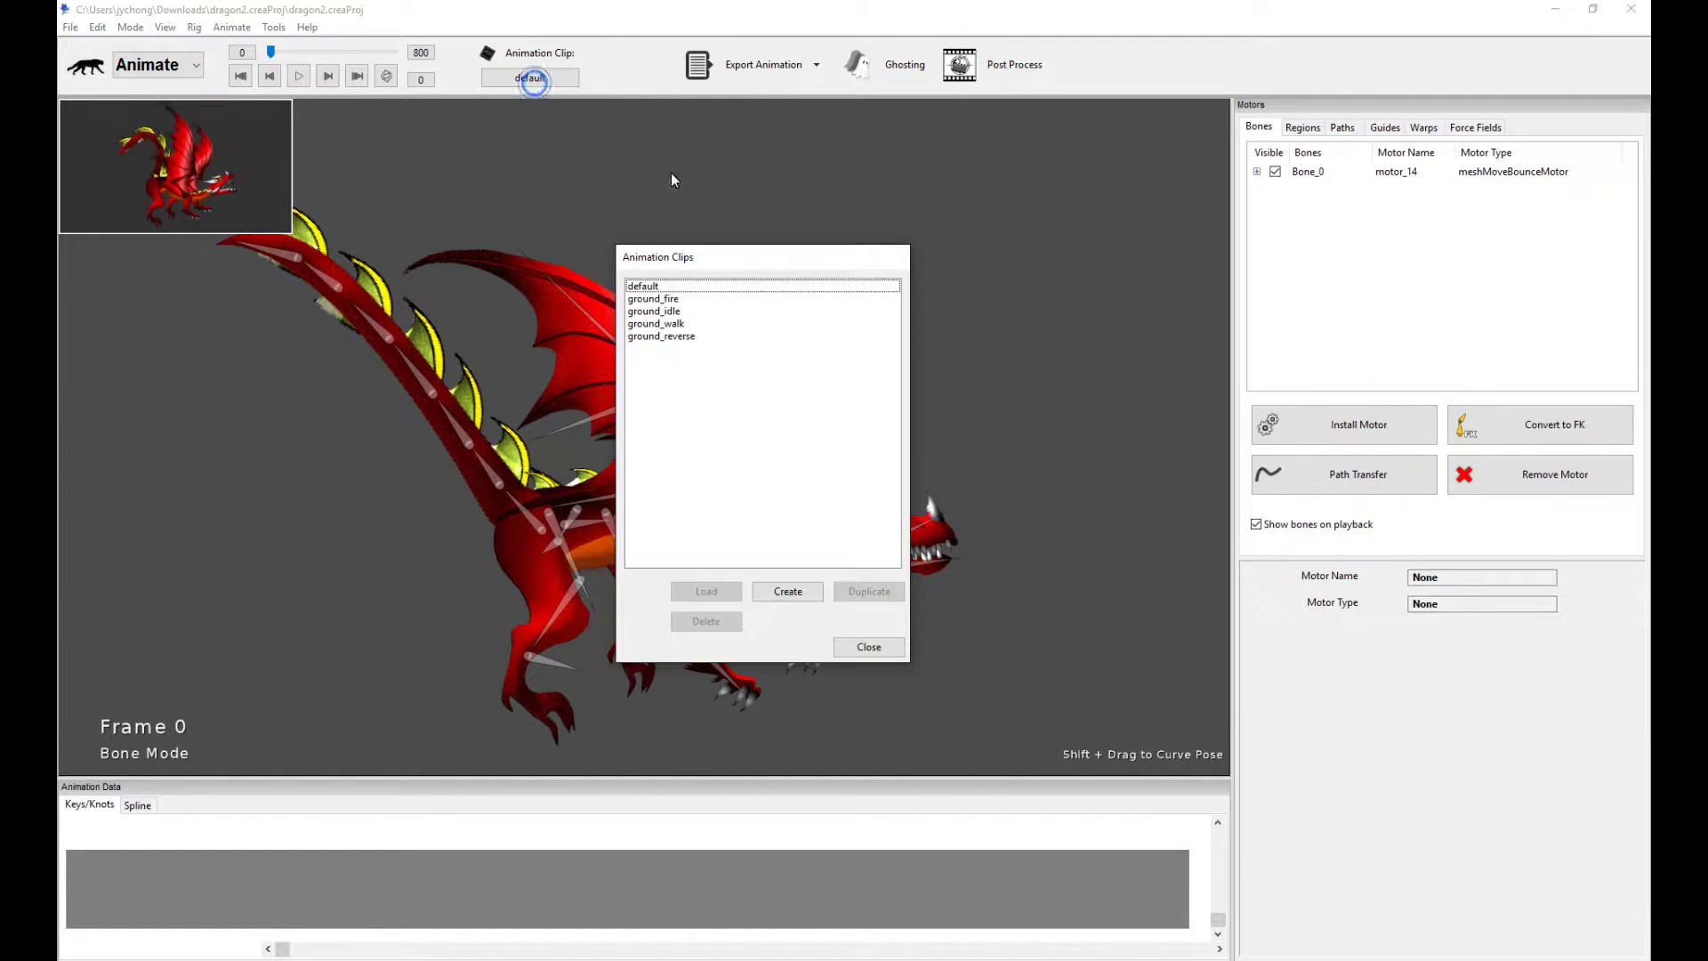
pyautogui.click(683, 298)
pyautogui.click(726, 593)
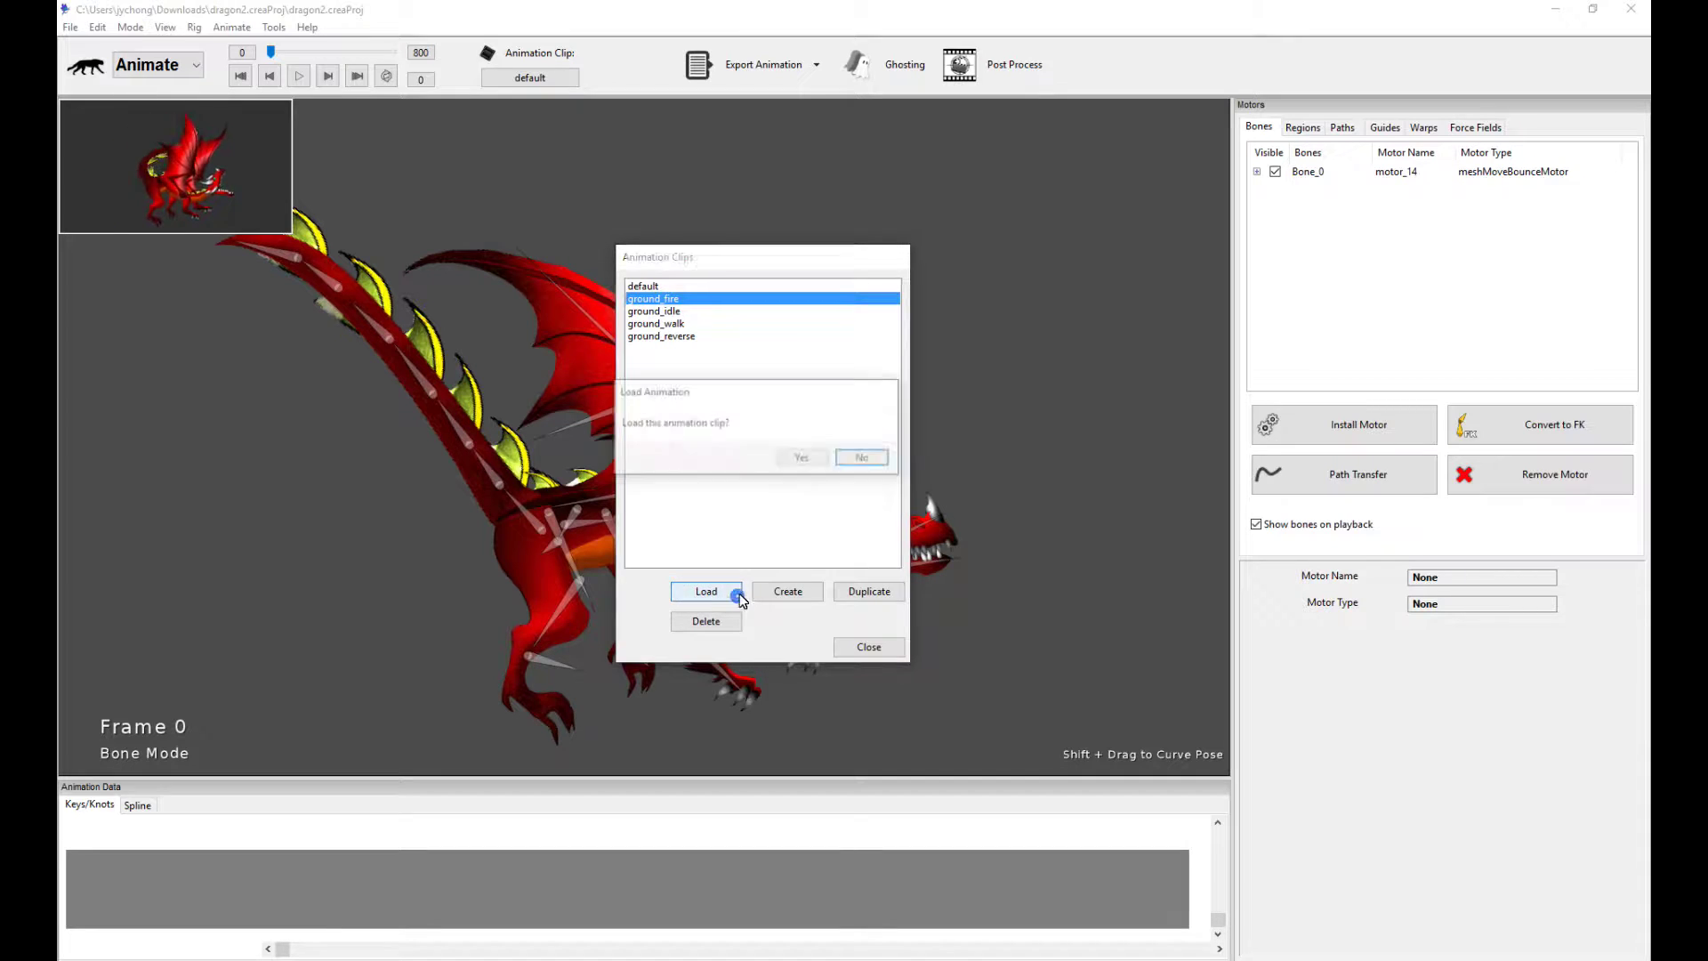
pyautogui.click(803, 458)
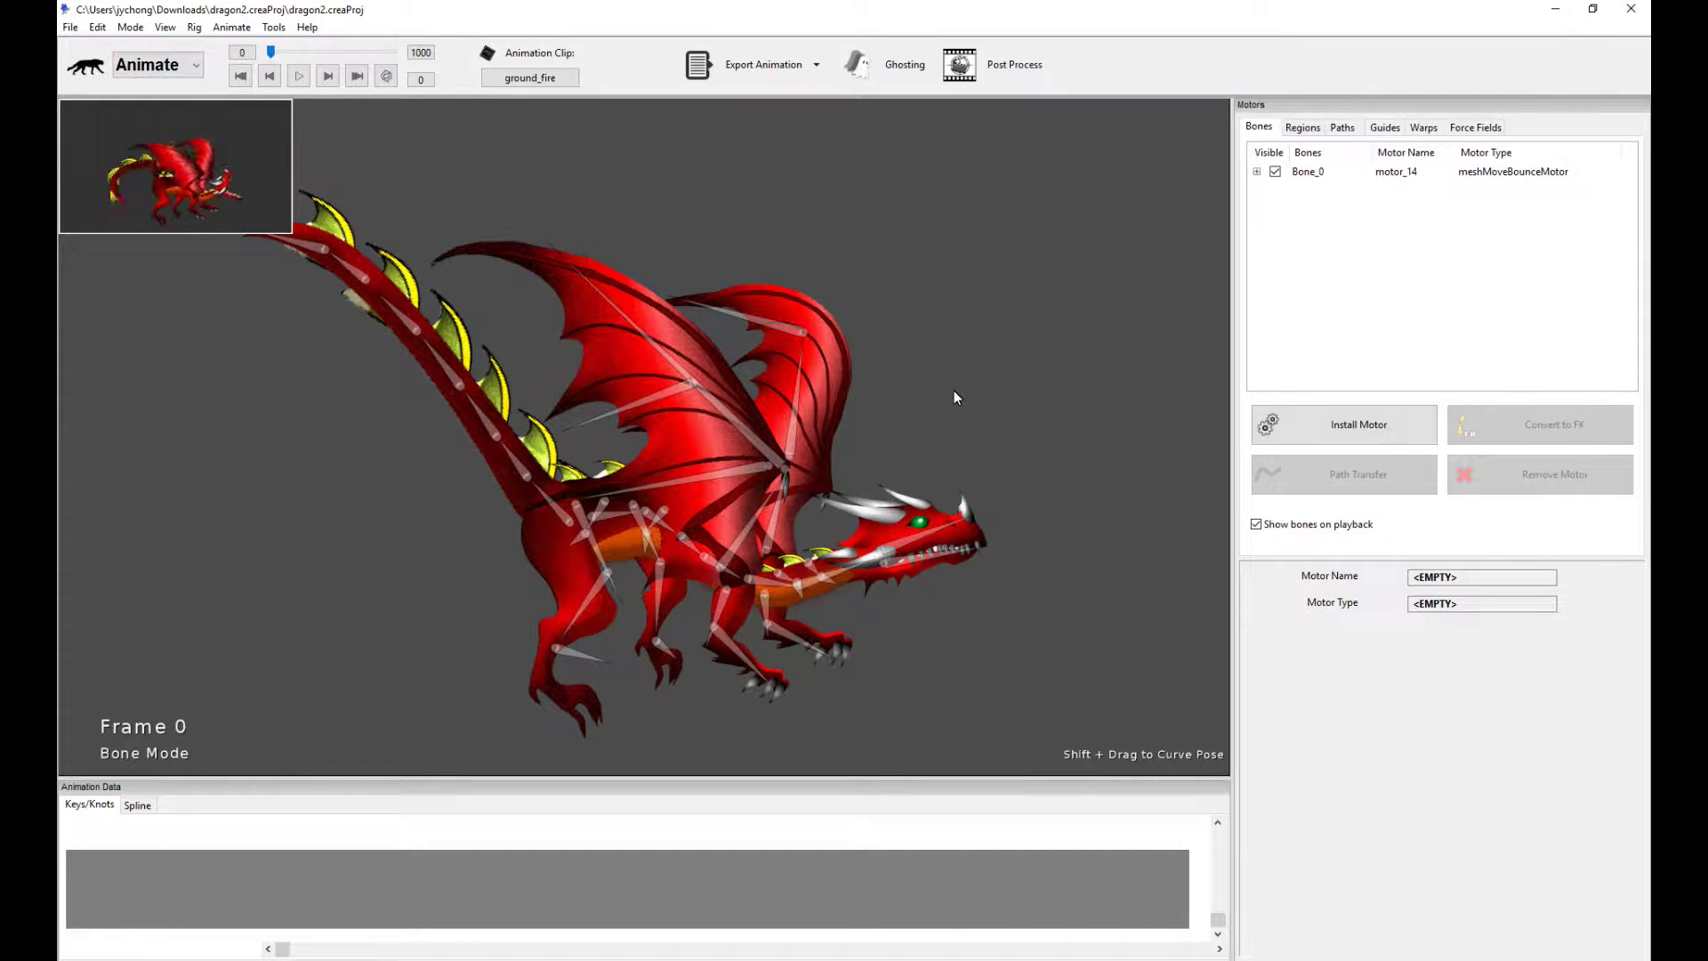
# Step: Play the ground_fire clip twice to review the dragon's fire-breathing motion, stopping playback after each run
pyautogui.press('space')
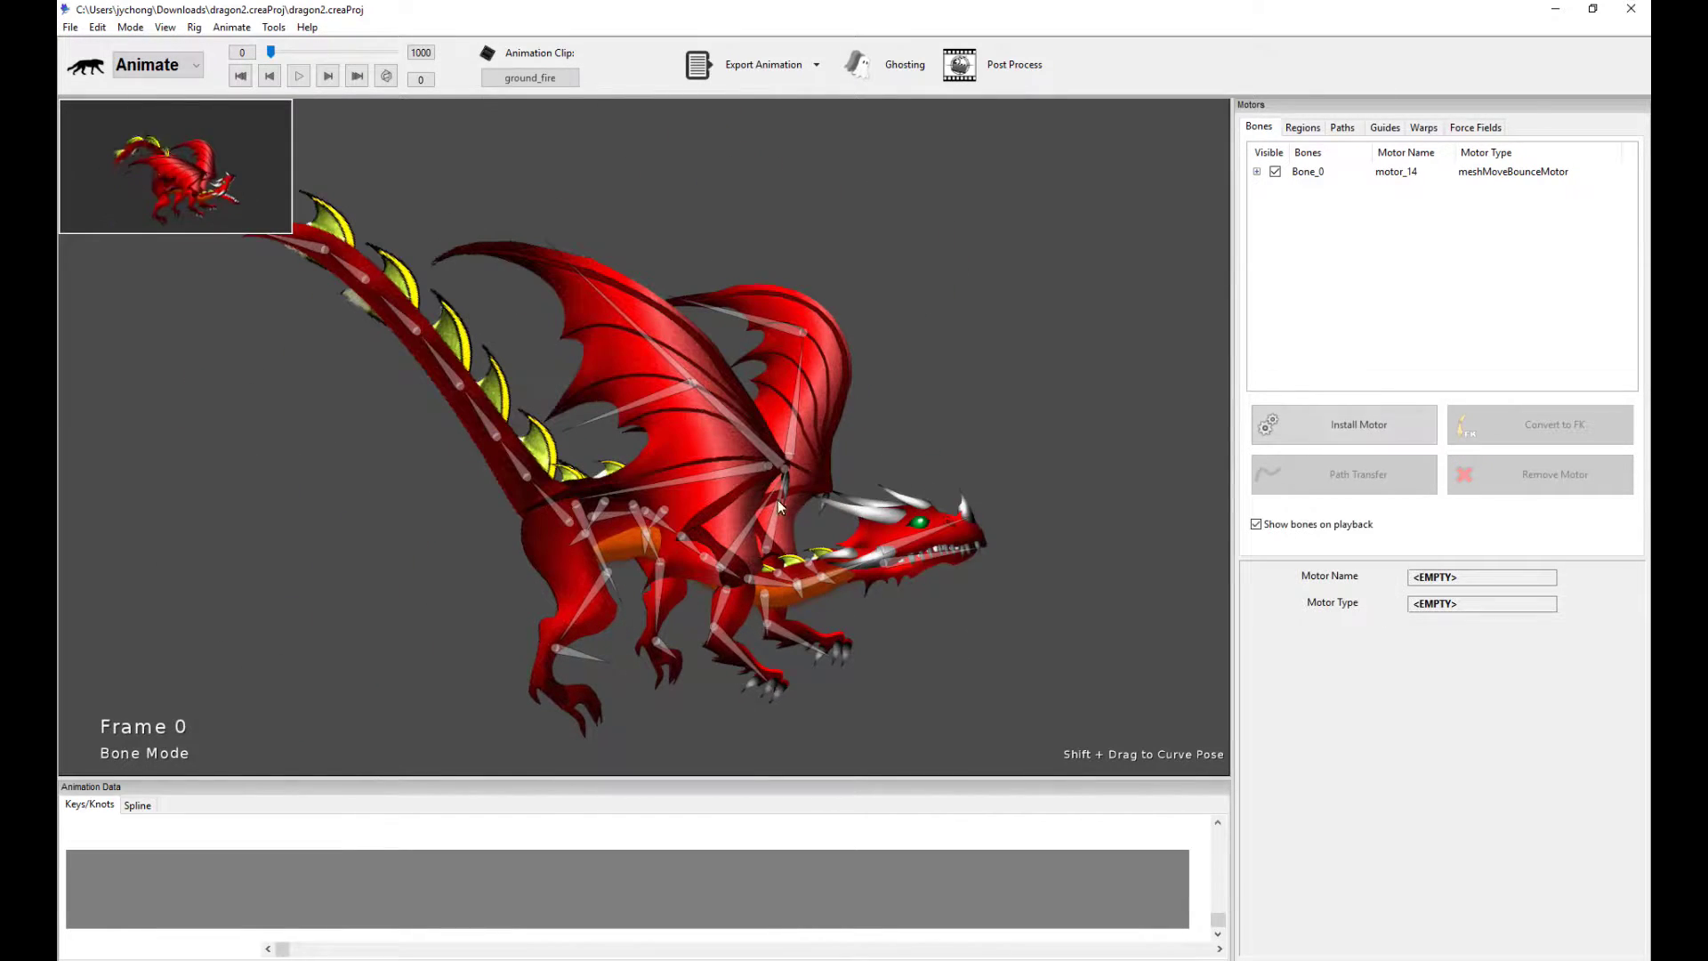
pyautogui.scroll(1, 778, 500)
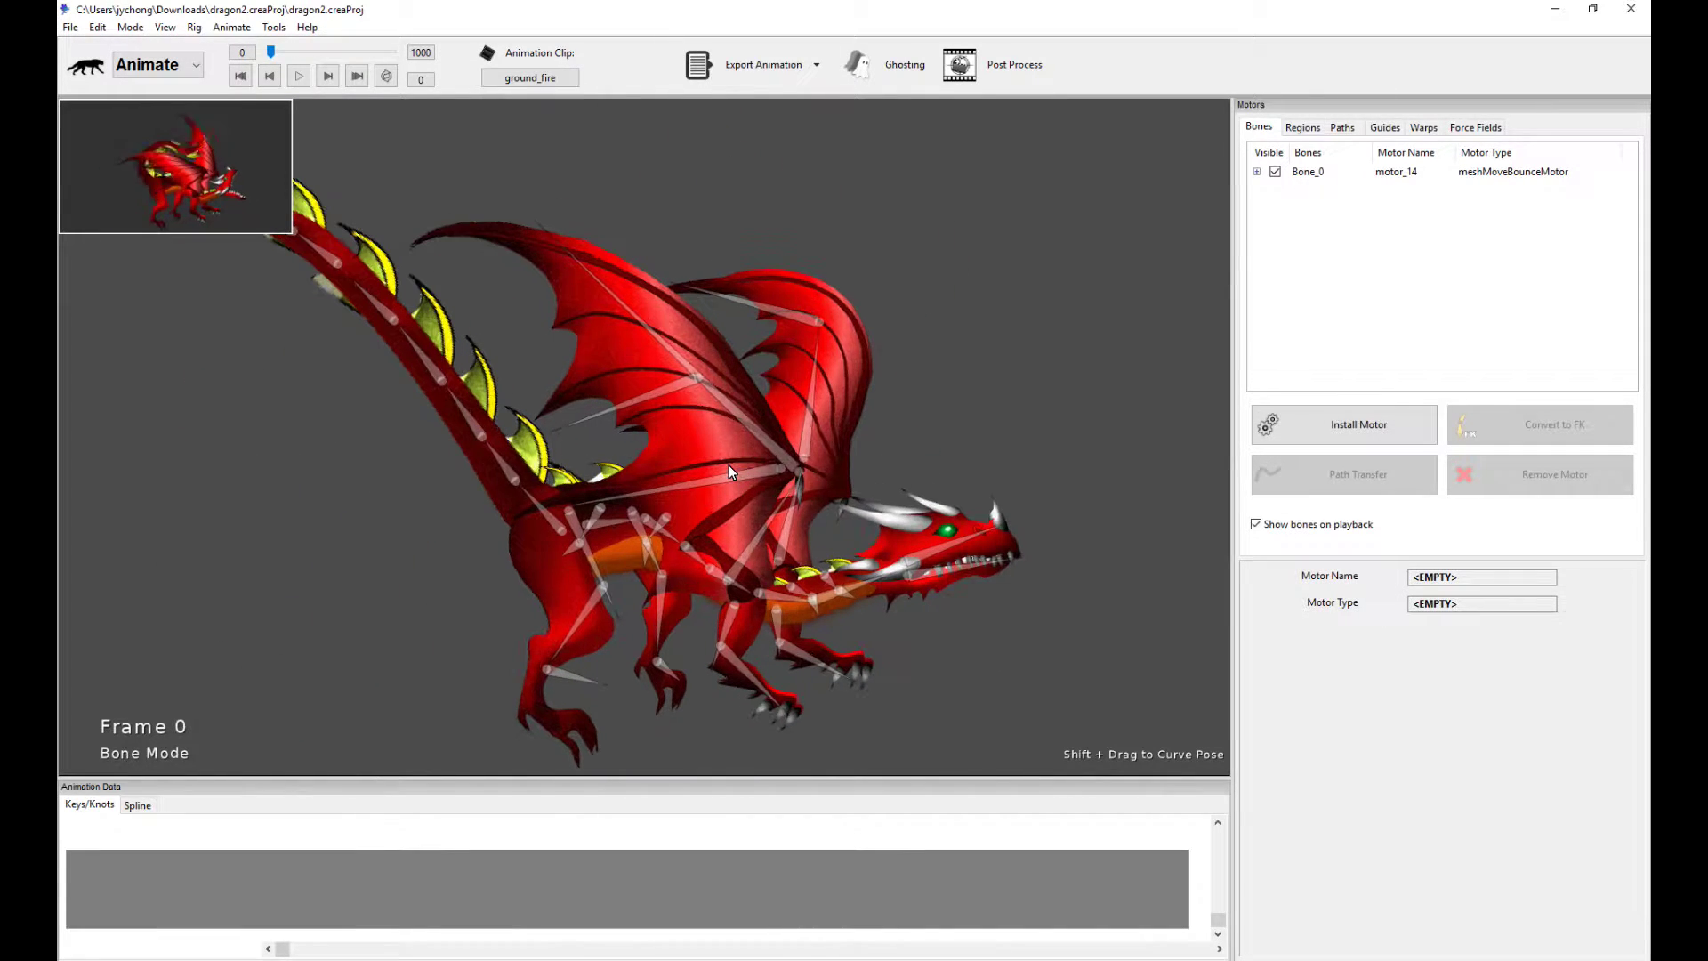
pyautogui.scroll(-1, 722, 464)
pyautogui.moveTo(716, 469); pyautogui.dragTo(727, 462)
pyautogui.scroll(1, 753, 454)
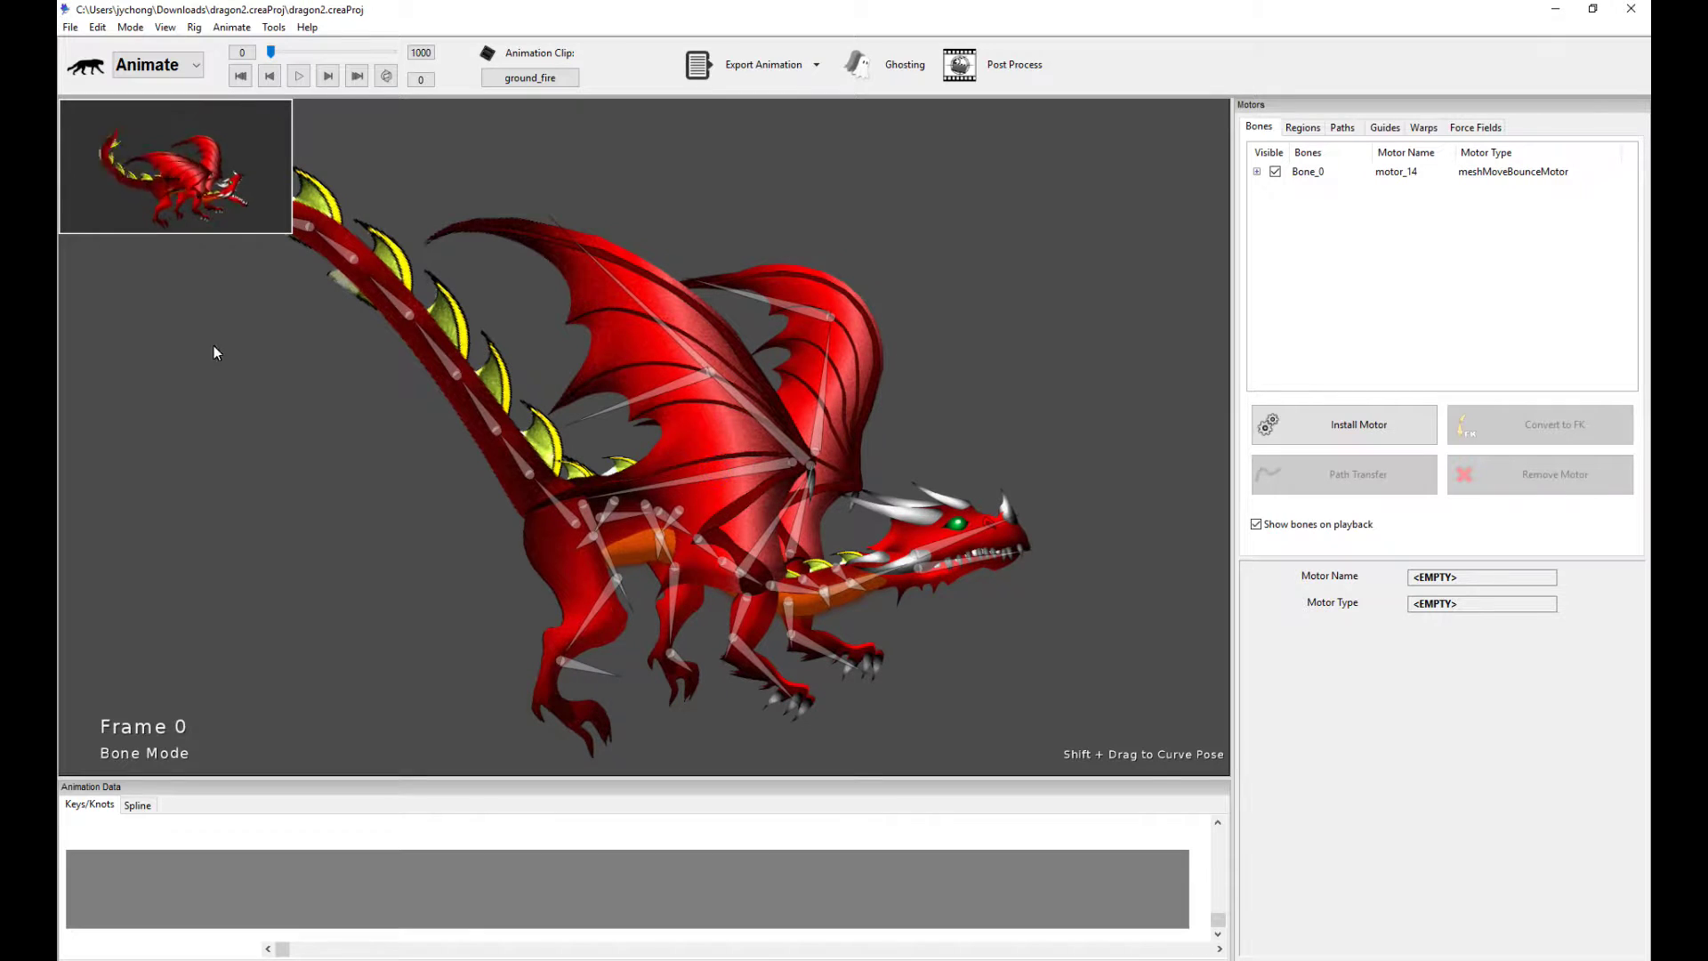
pyautogui.press('space')
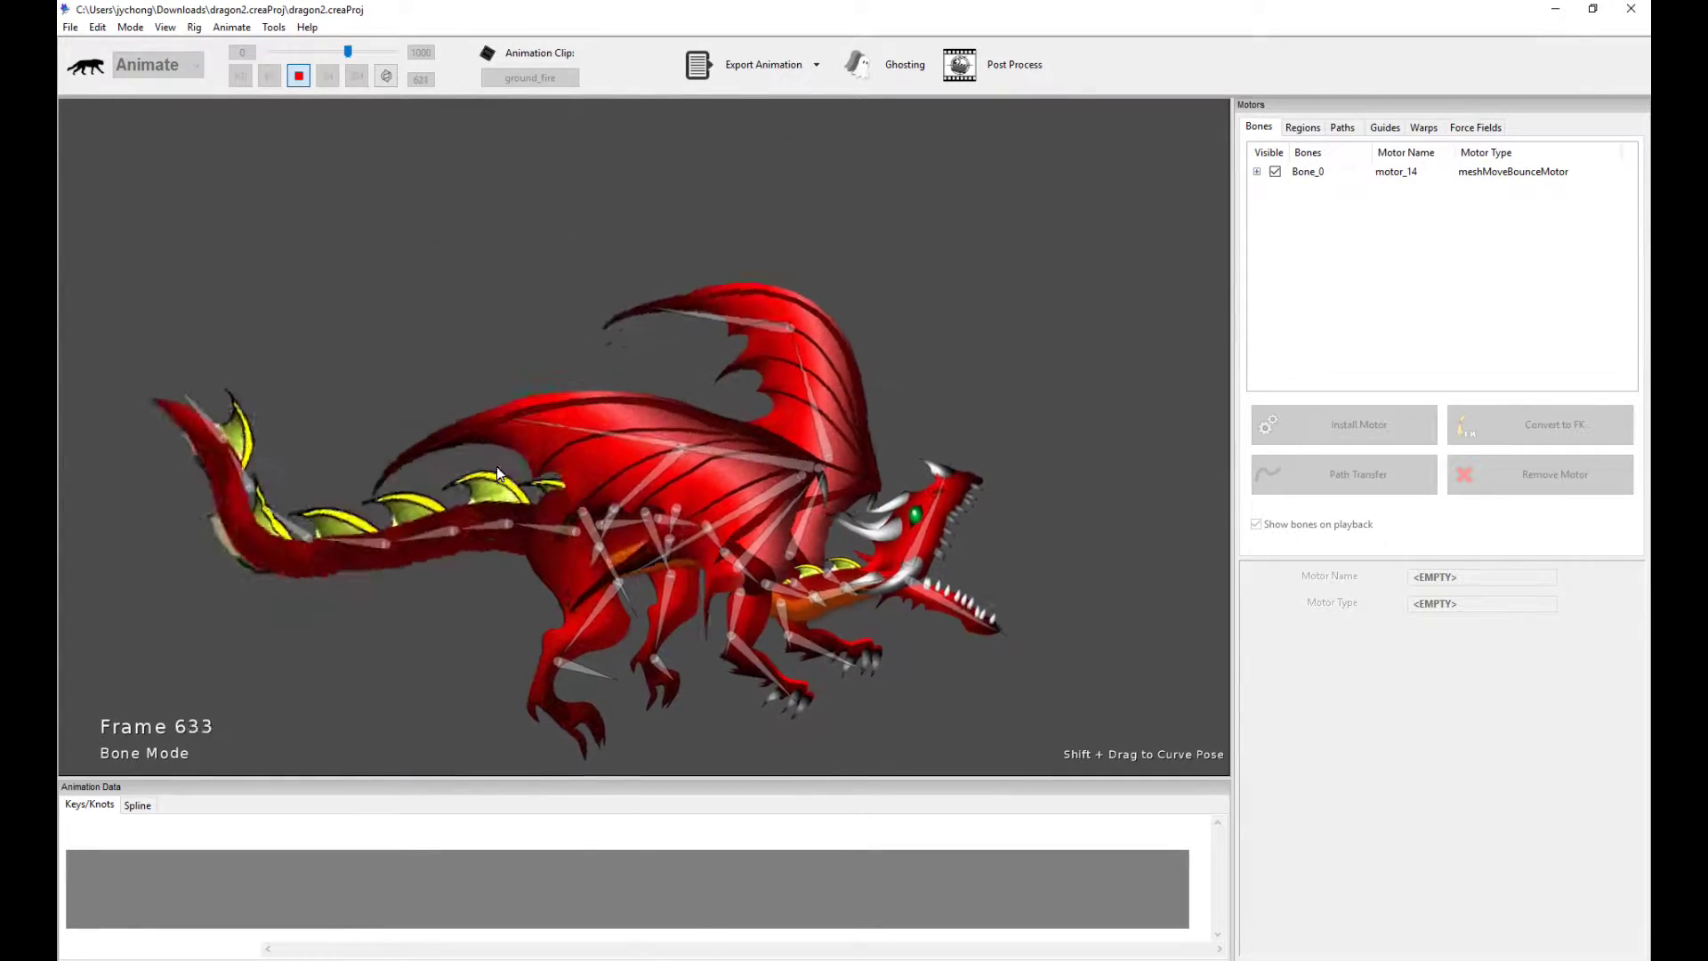
pyautogui.press('space')
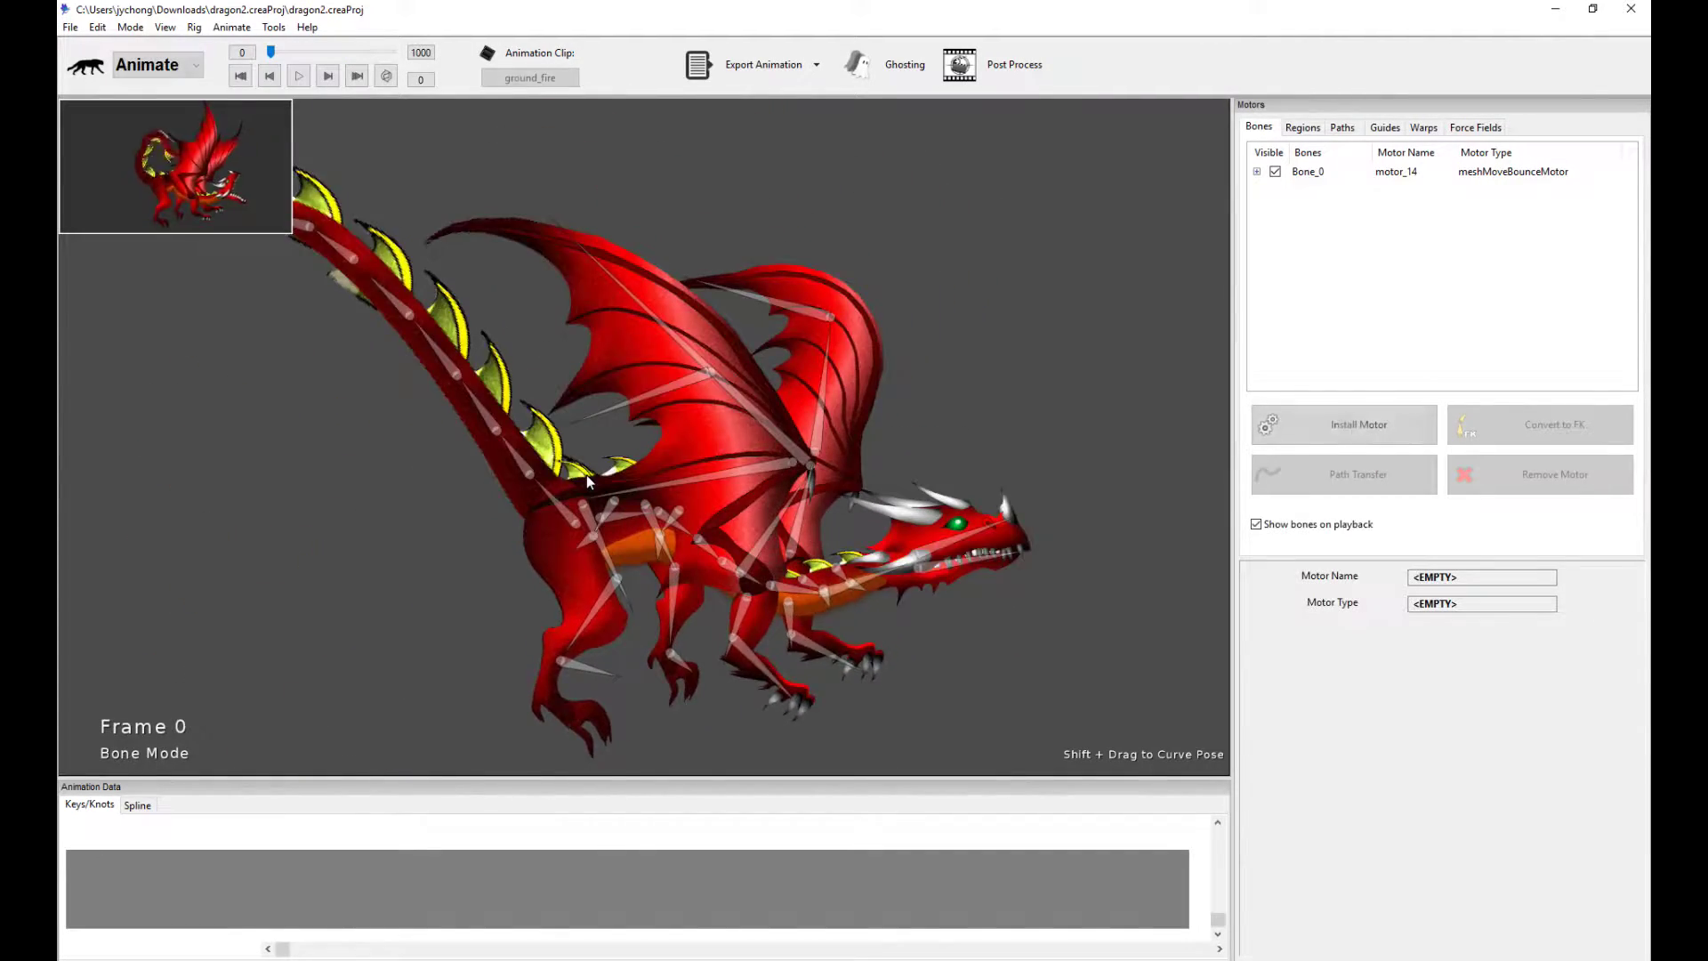
# Step: Select the bone at the base of the tail and play the clip to examine its Rotate Cycle Motor
pyautogui.scroll(3, 659, 449)
pyautogui.scroll(2, 730, 421)
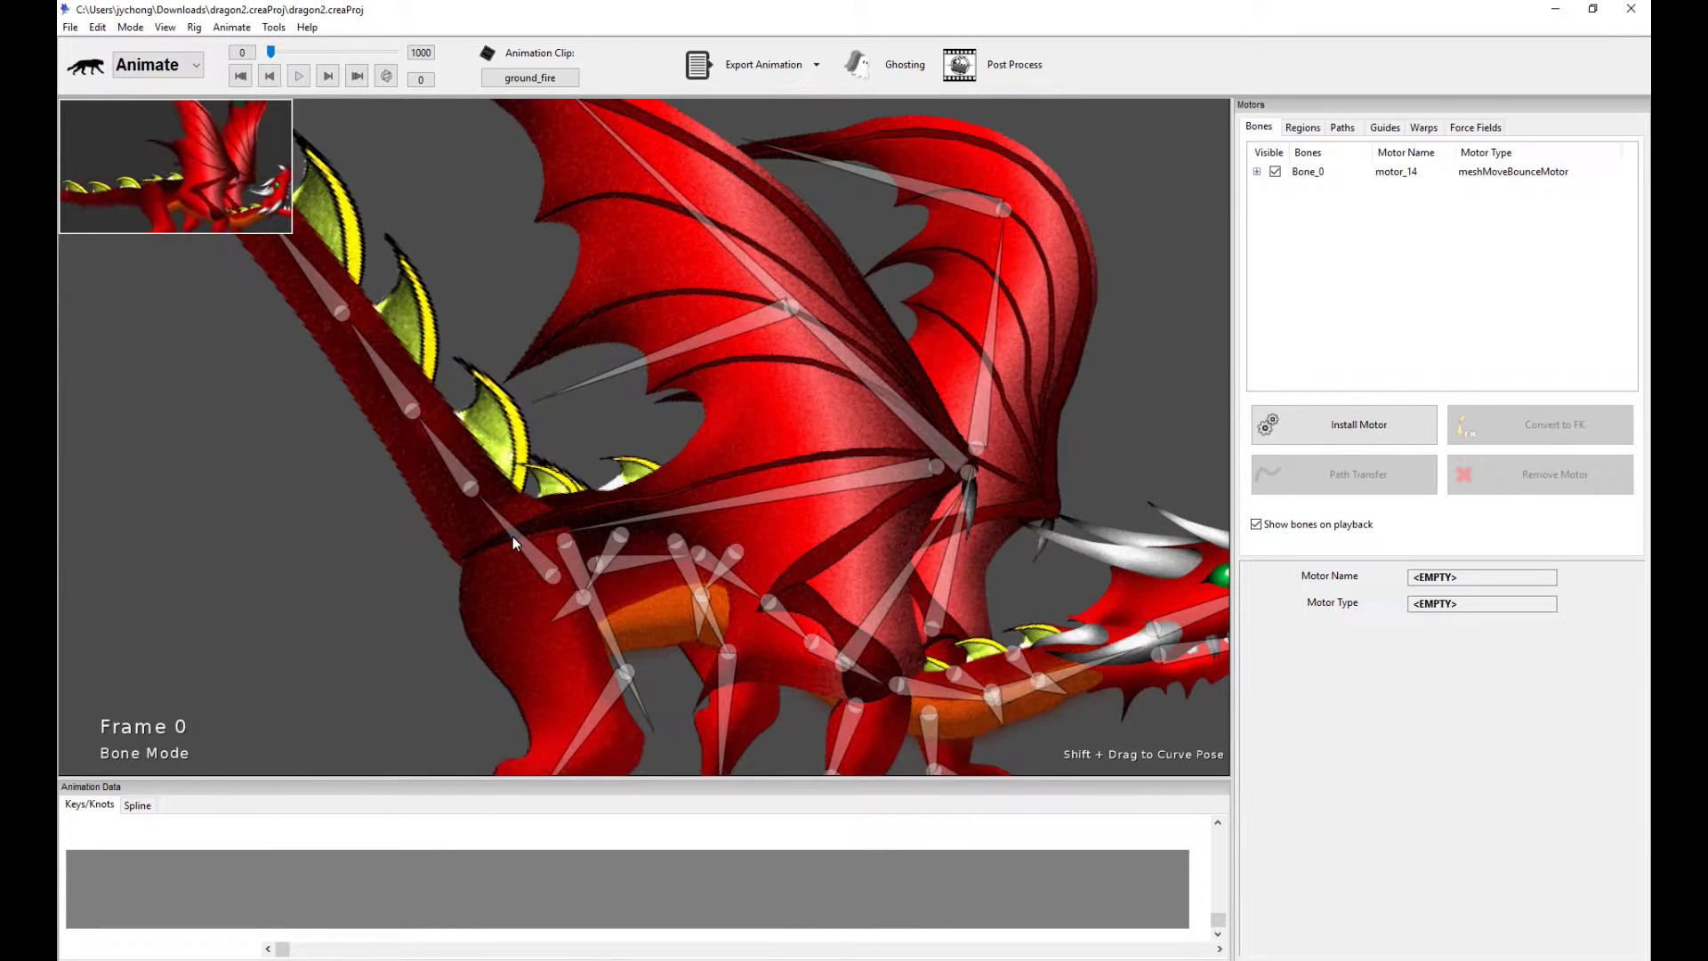
pyautogui.click(512, 536)
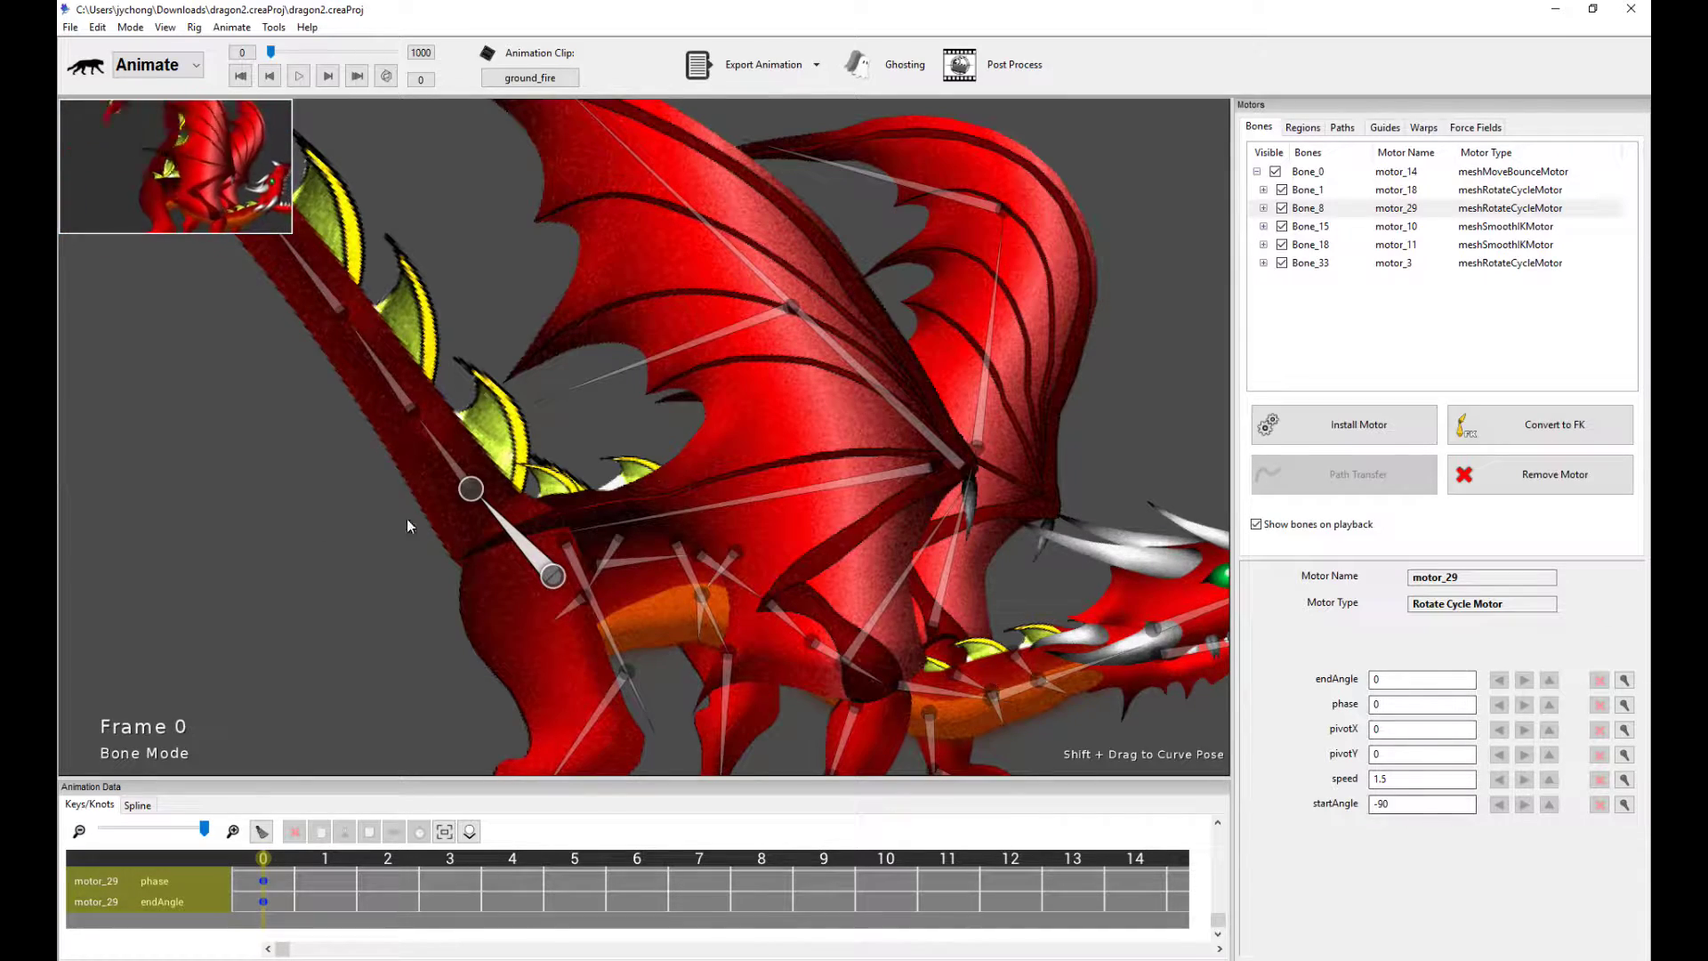
pyautogui.press('space')
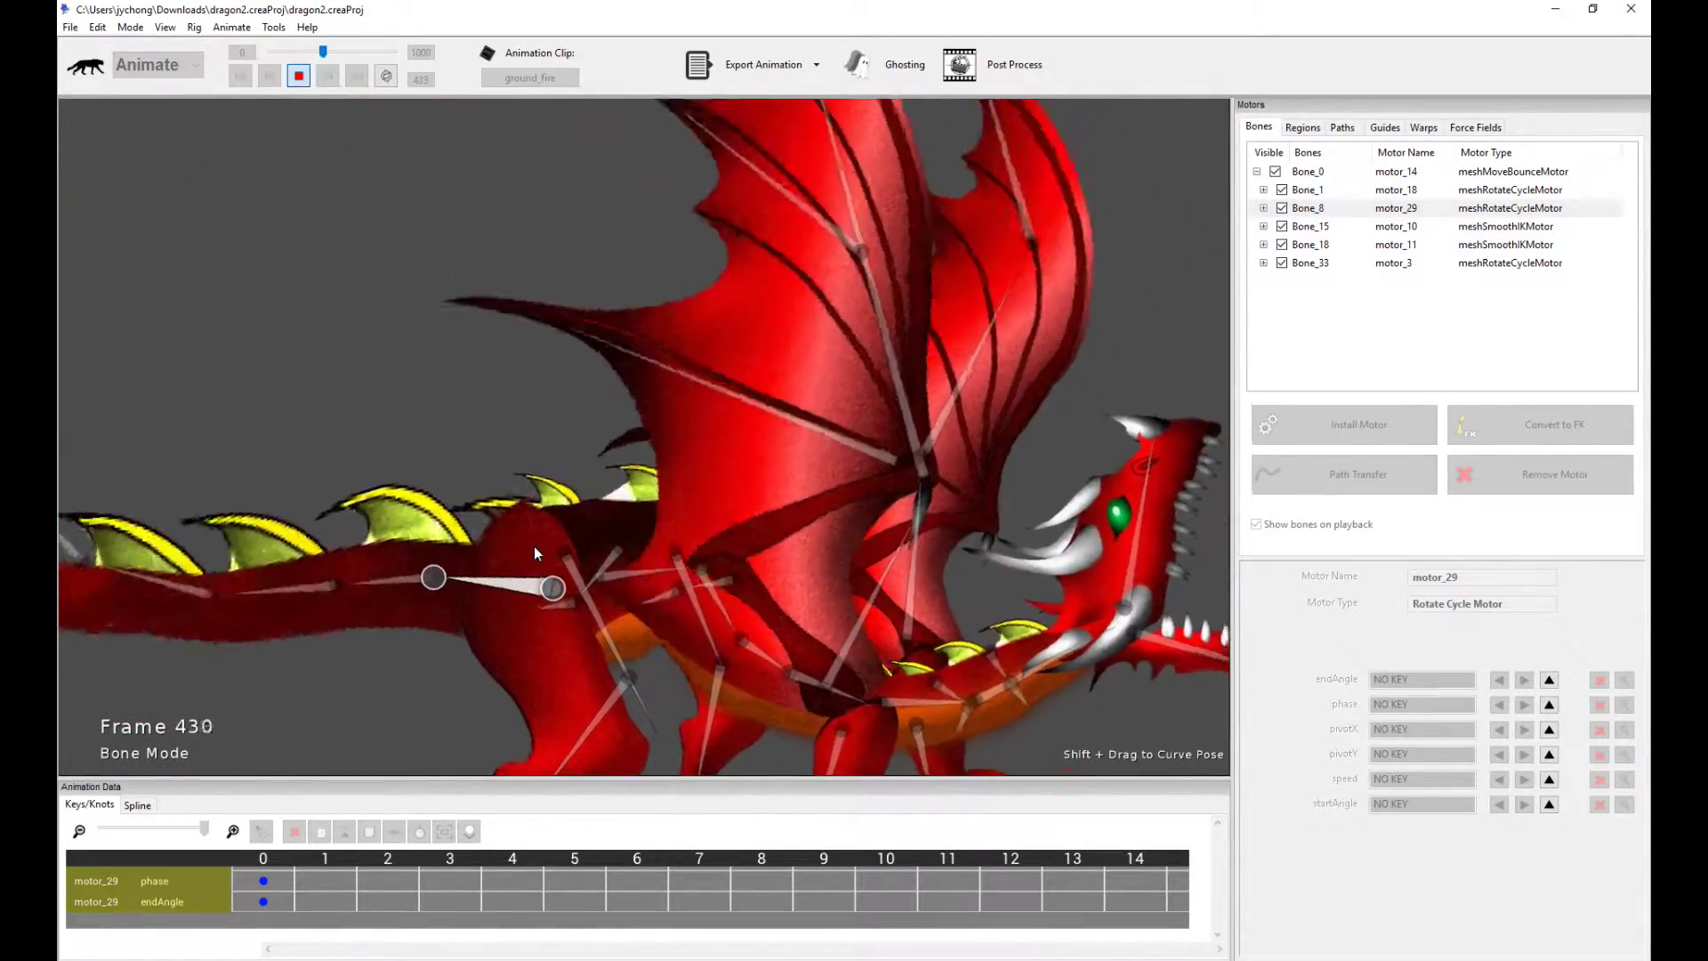
pyautogui.press('space')
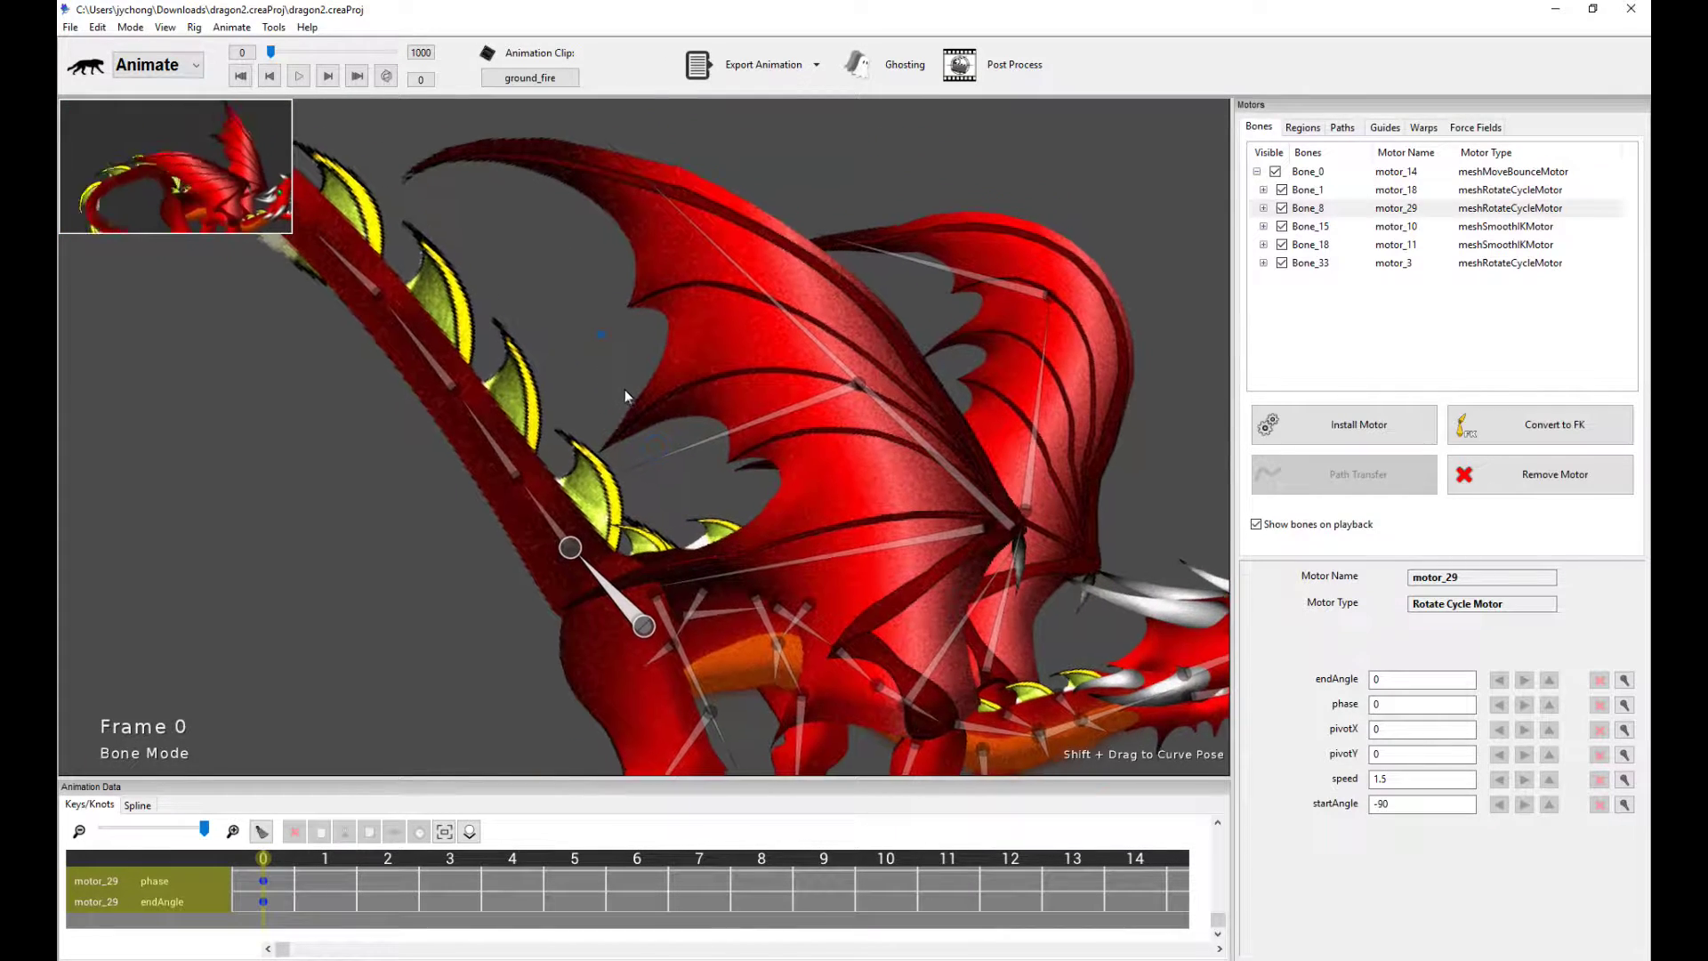
# Step: Select the chain of tail bones beyond the base bone and examine its Bend Physics Motor settings
pyautogui.scroll(-2, 712, 388)
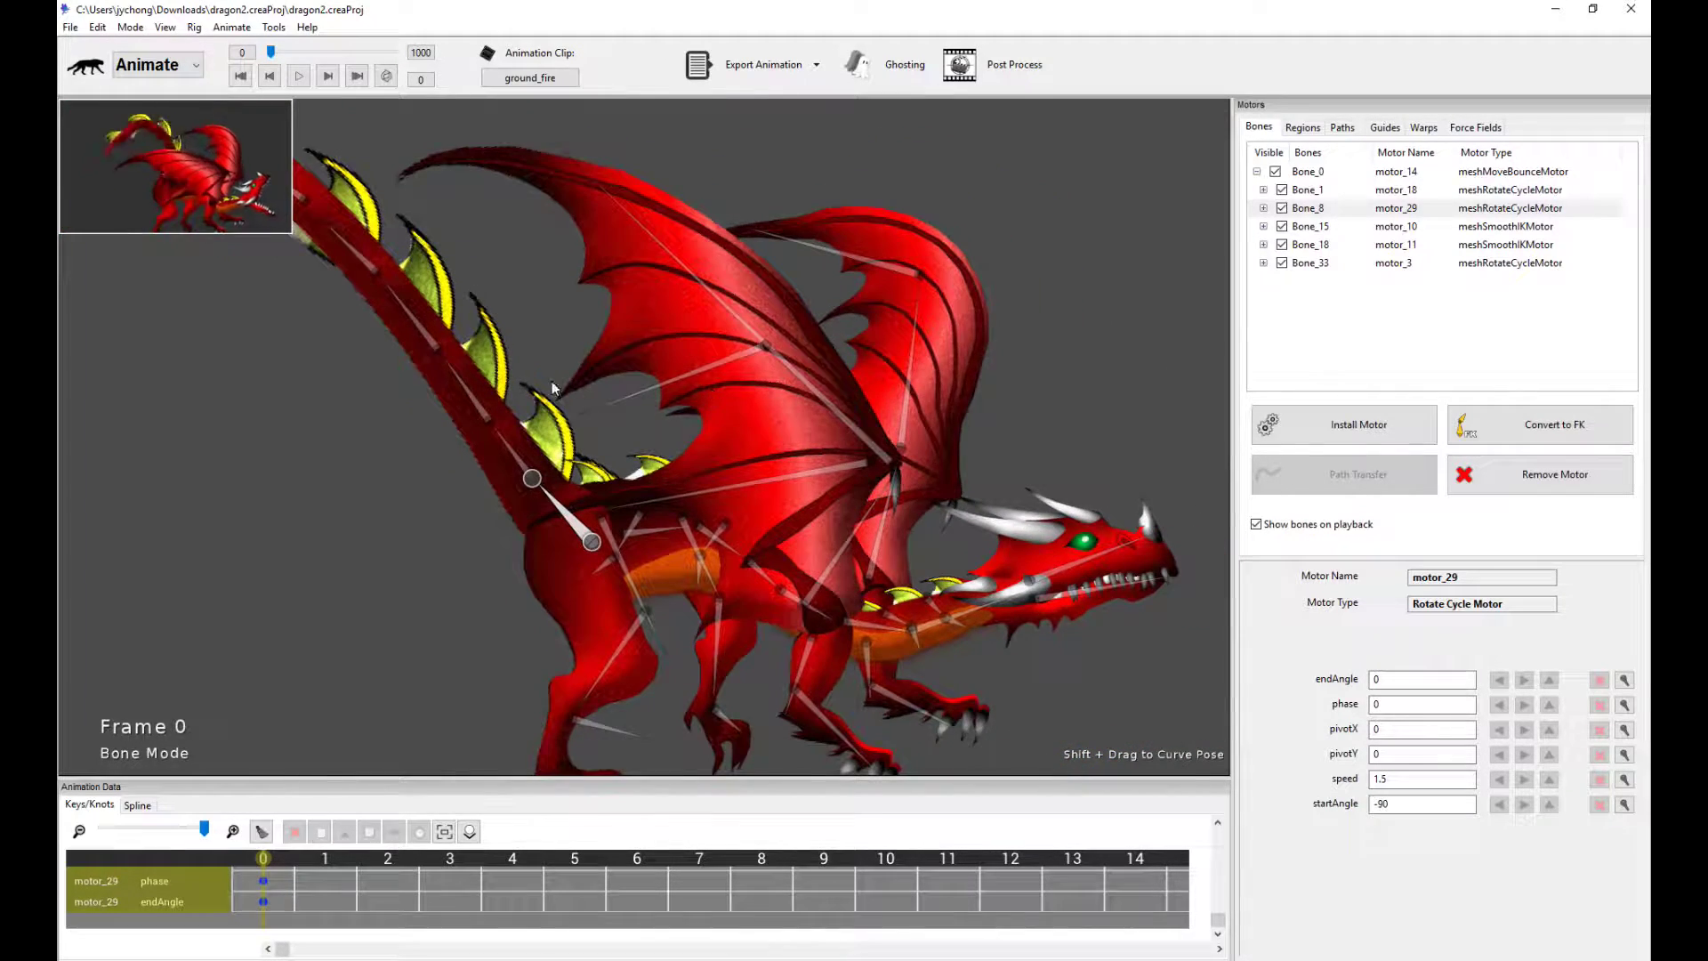
pyautogui.scroll(1, 641, 407)
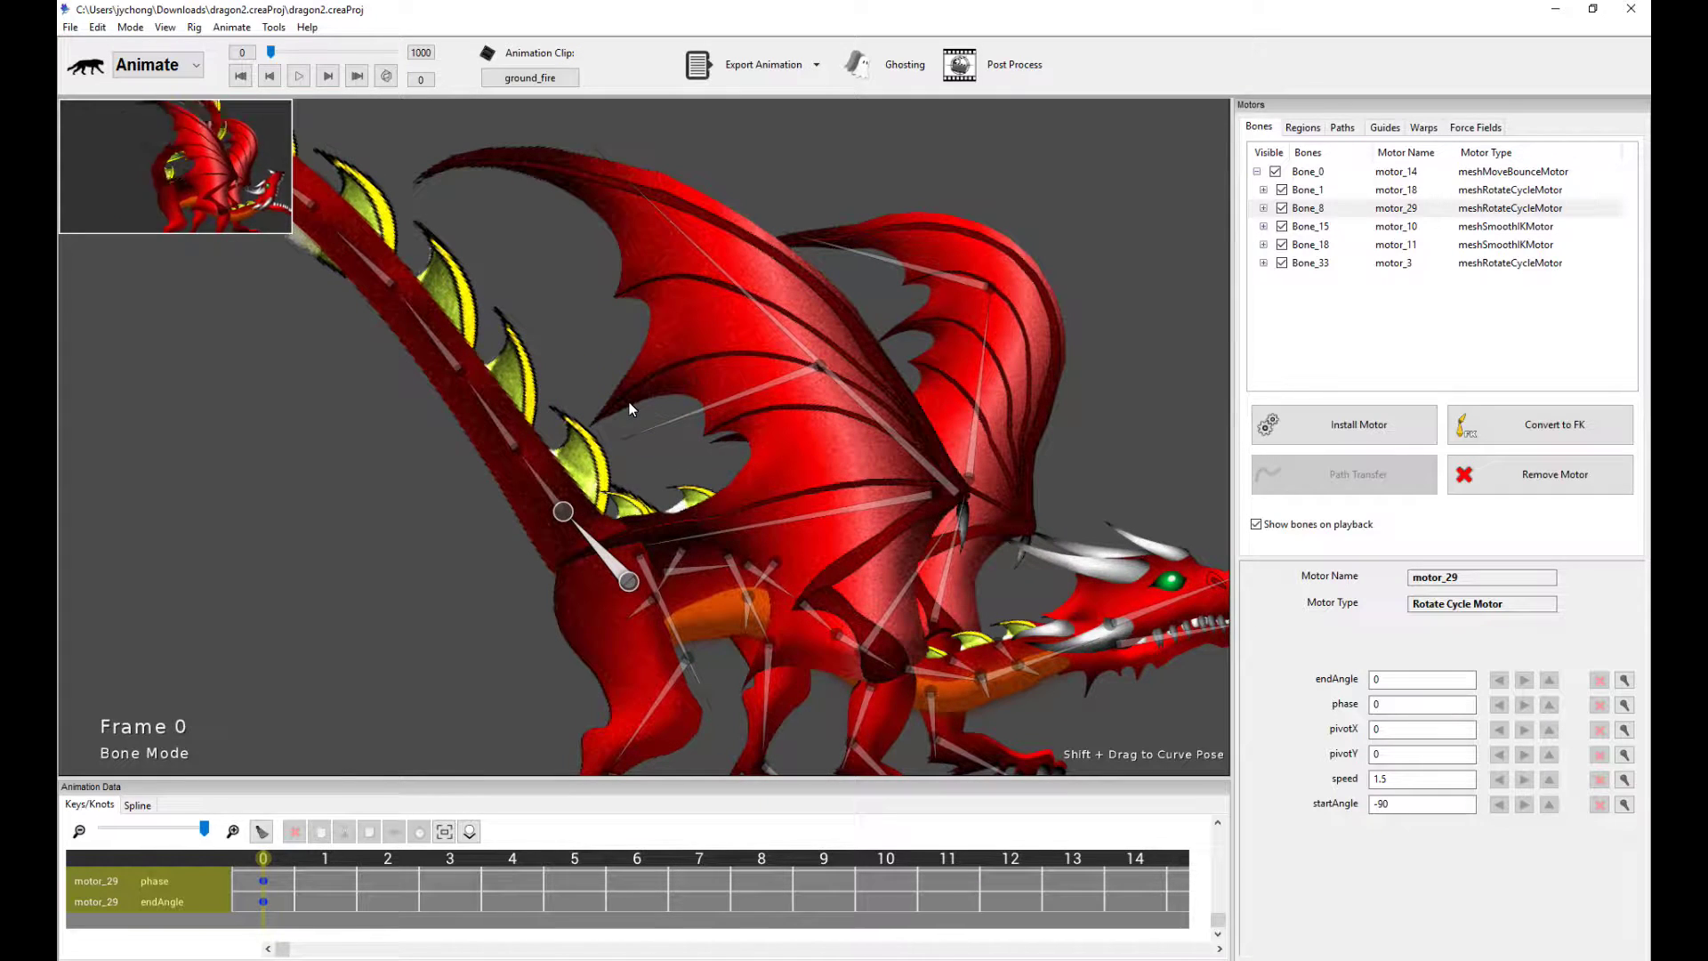
pyautogui.scroll(3, 702, 366)
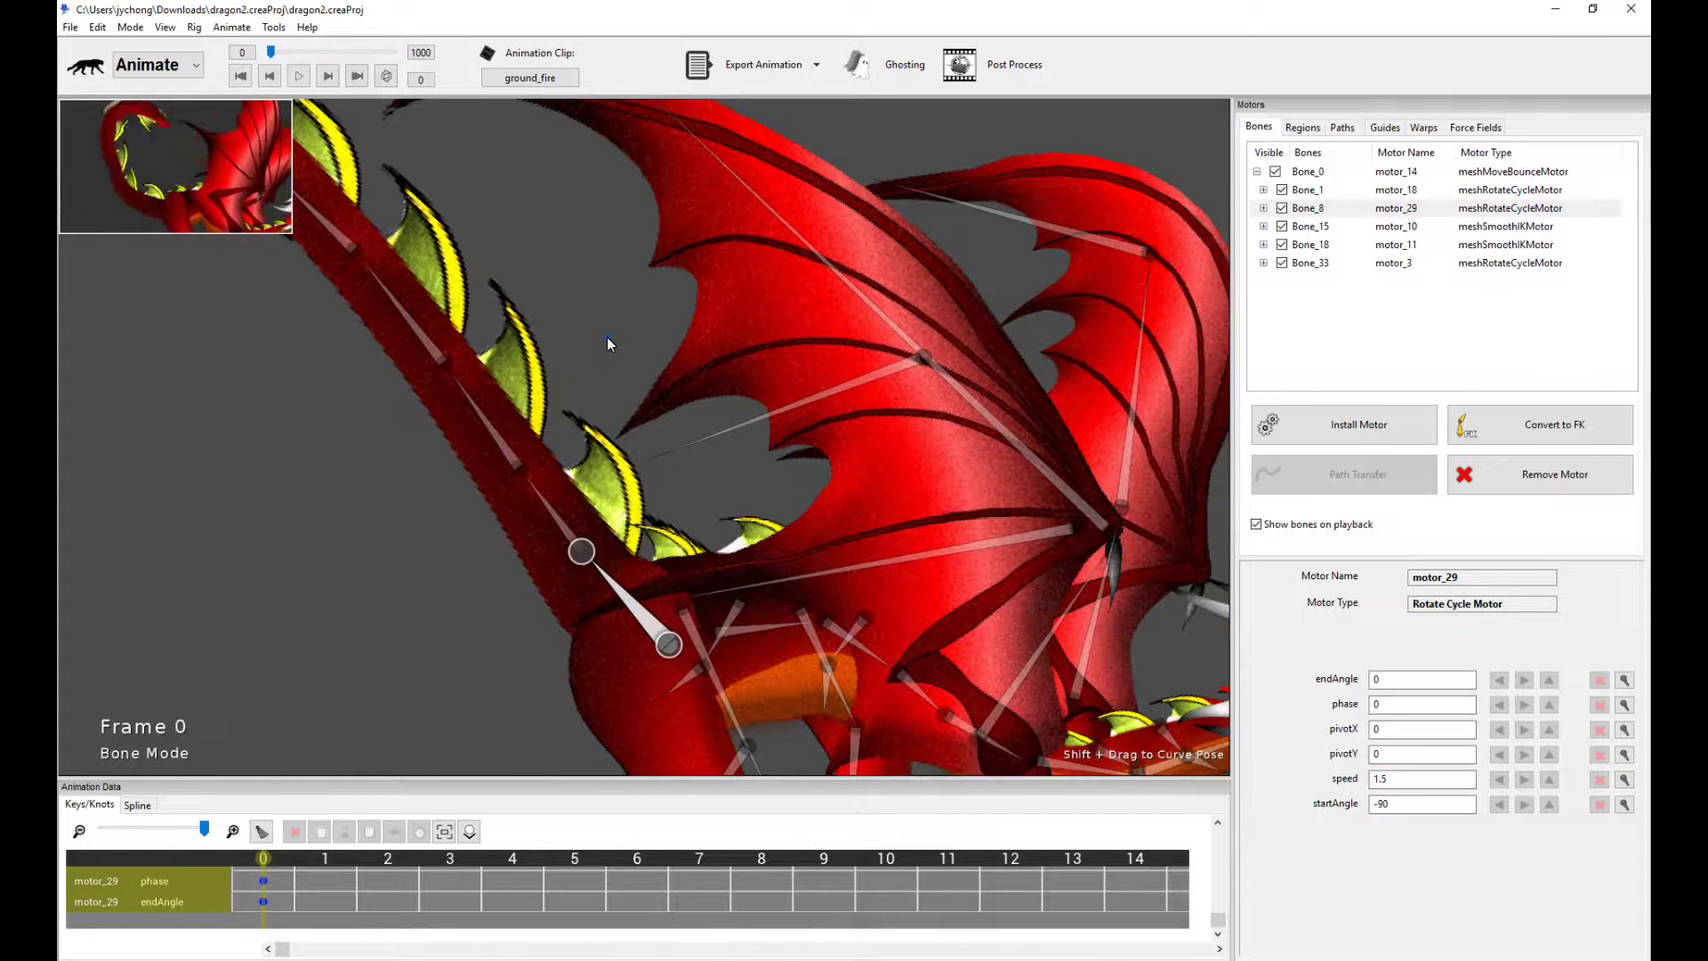
pyautogui.click(607, 336)
pyautogui.click(591, 546)
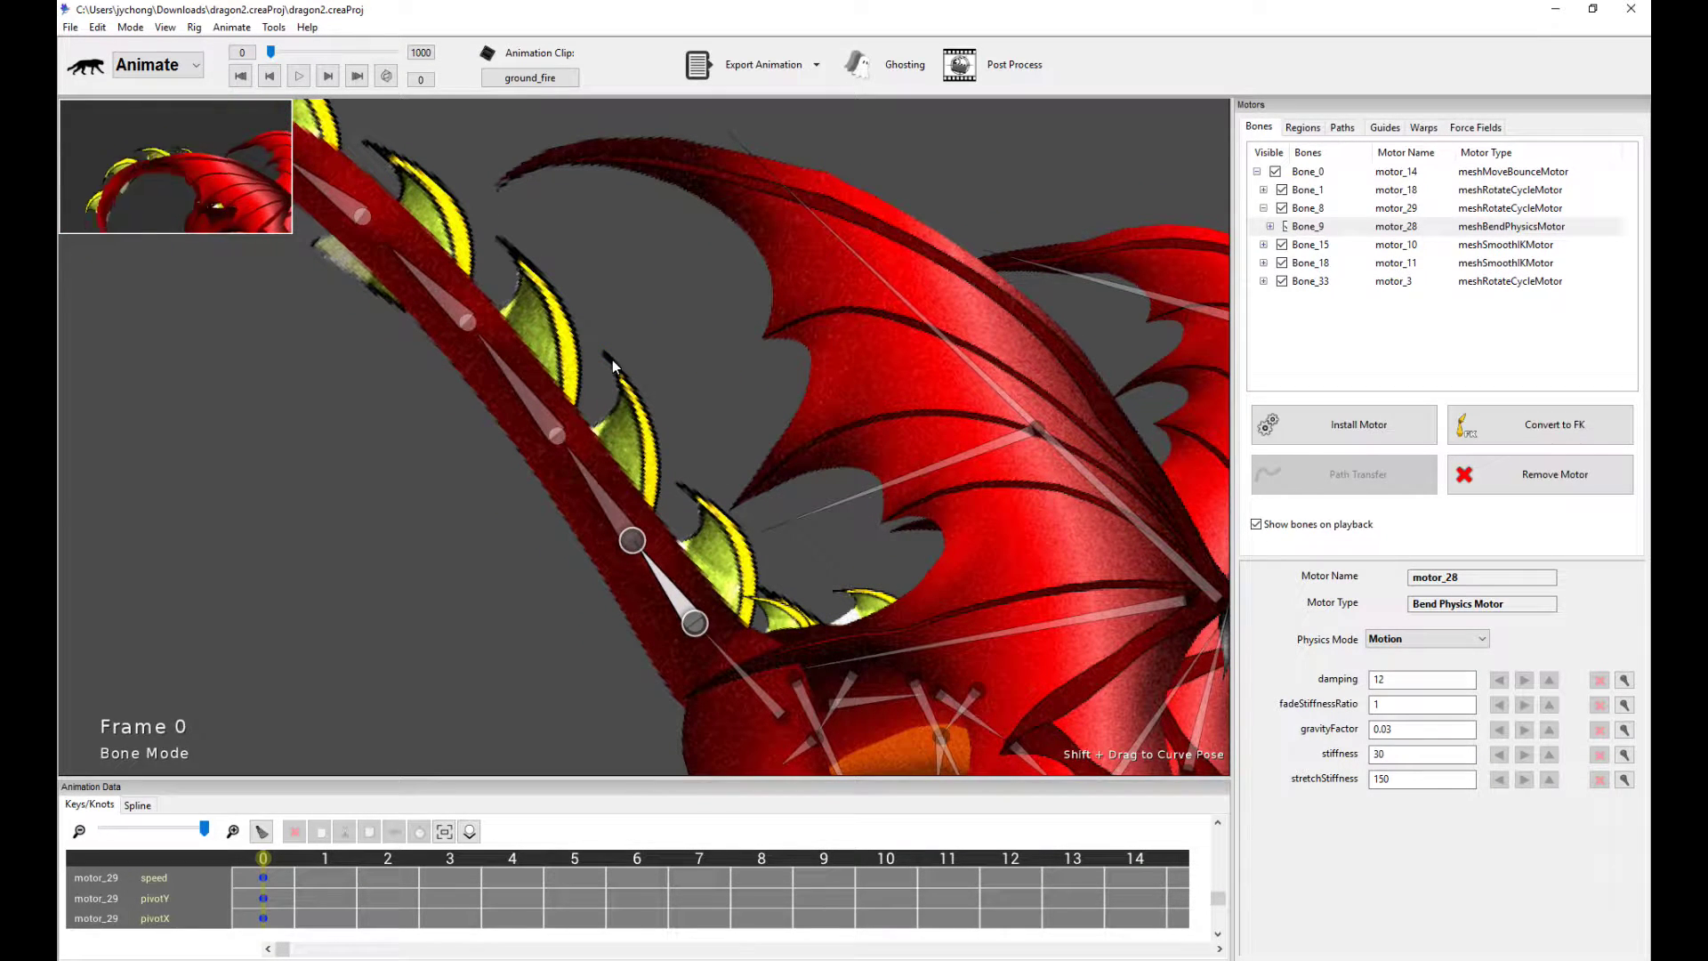
pyautogui.press('d')
pyautogui.scroll(-3, 612, 359)
pyautogui.moveTo(707, 410); pyautogui.dragTo(766, 469)
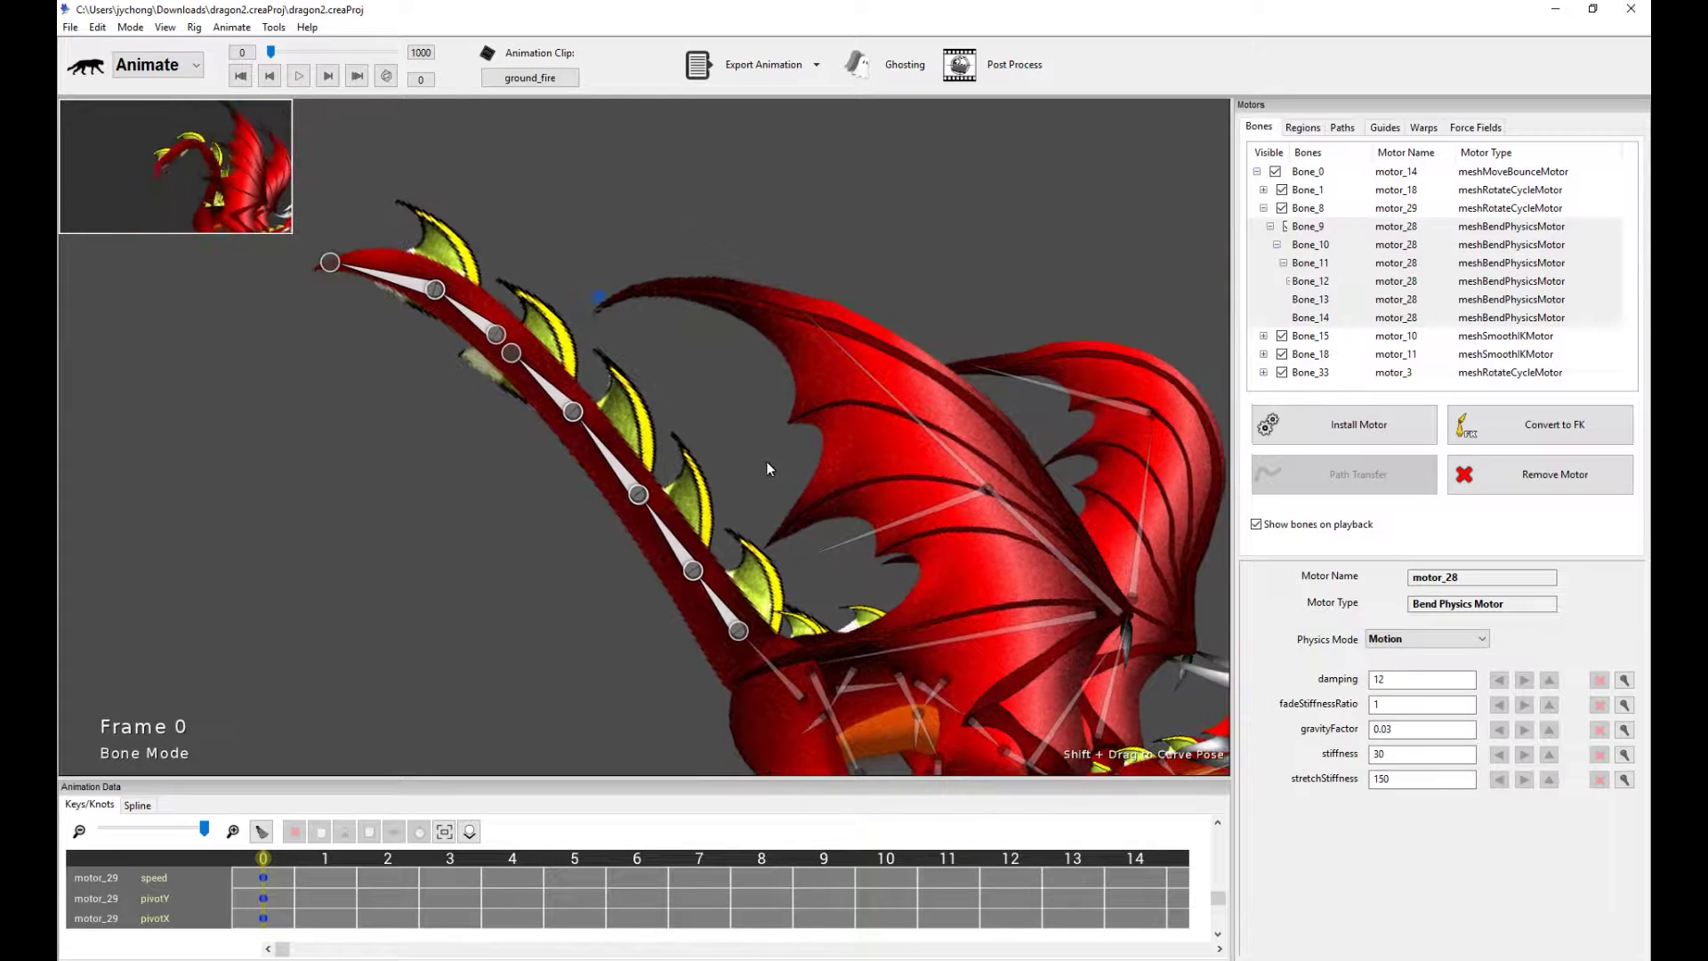
pyautogui.moveTo(607, 339); pyautogui.dragTo(560, 319)
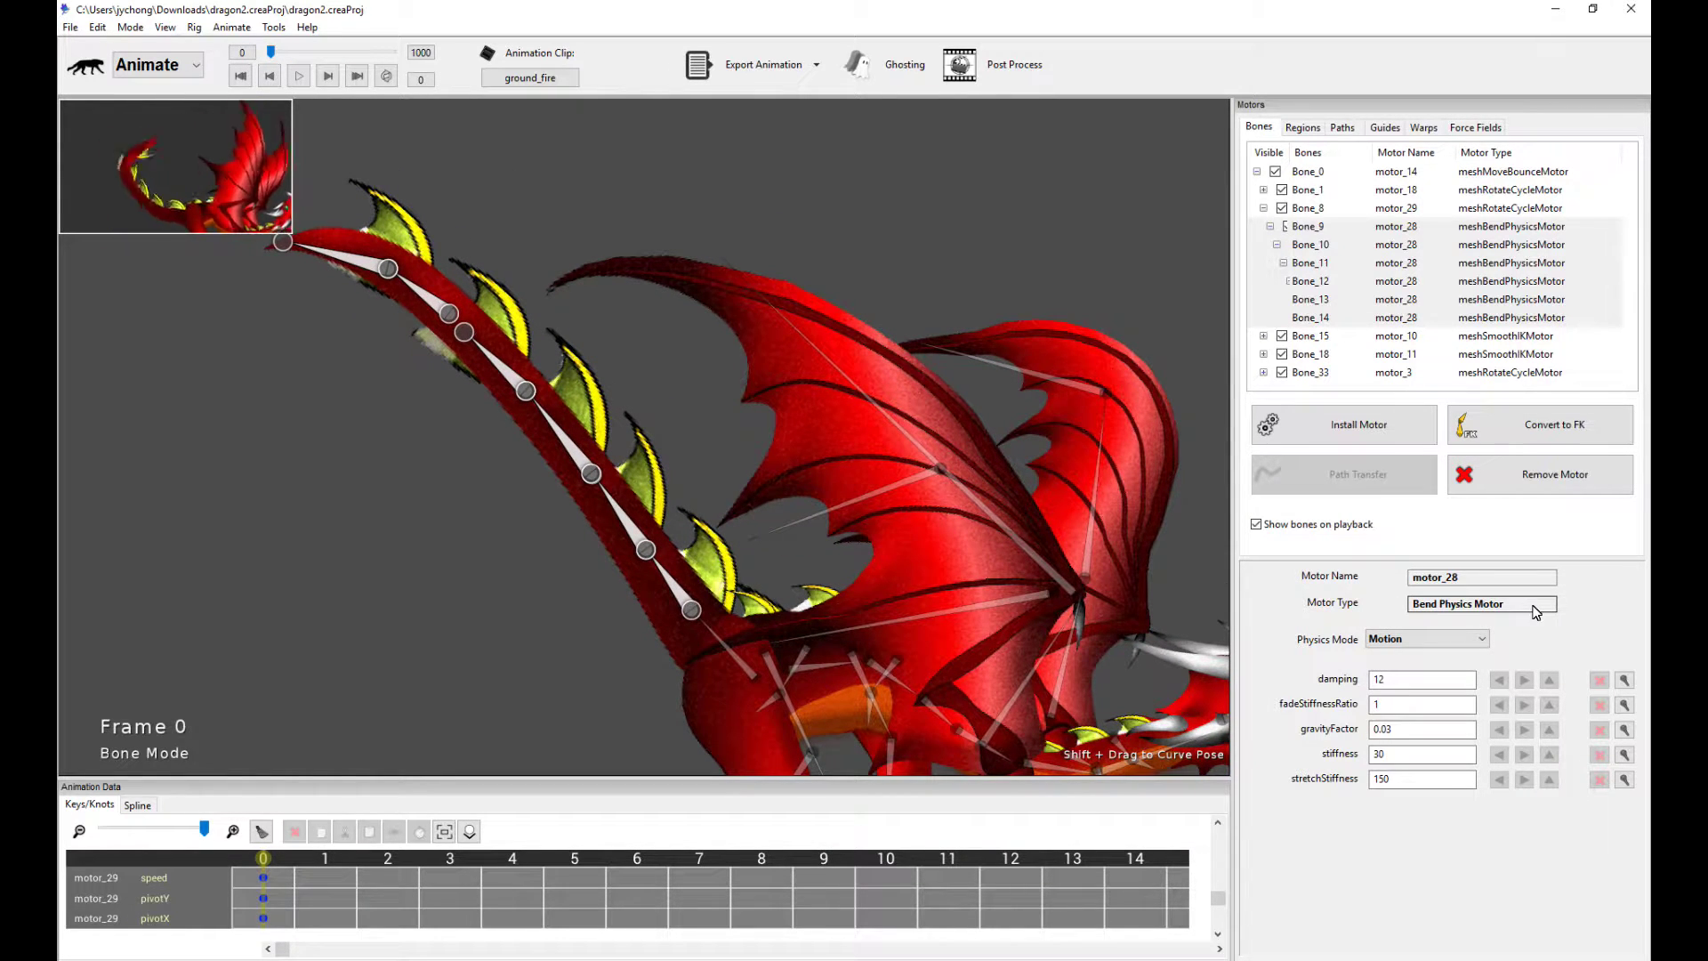
pyautogui.scroll(2, 864, 548)
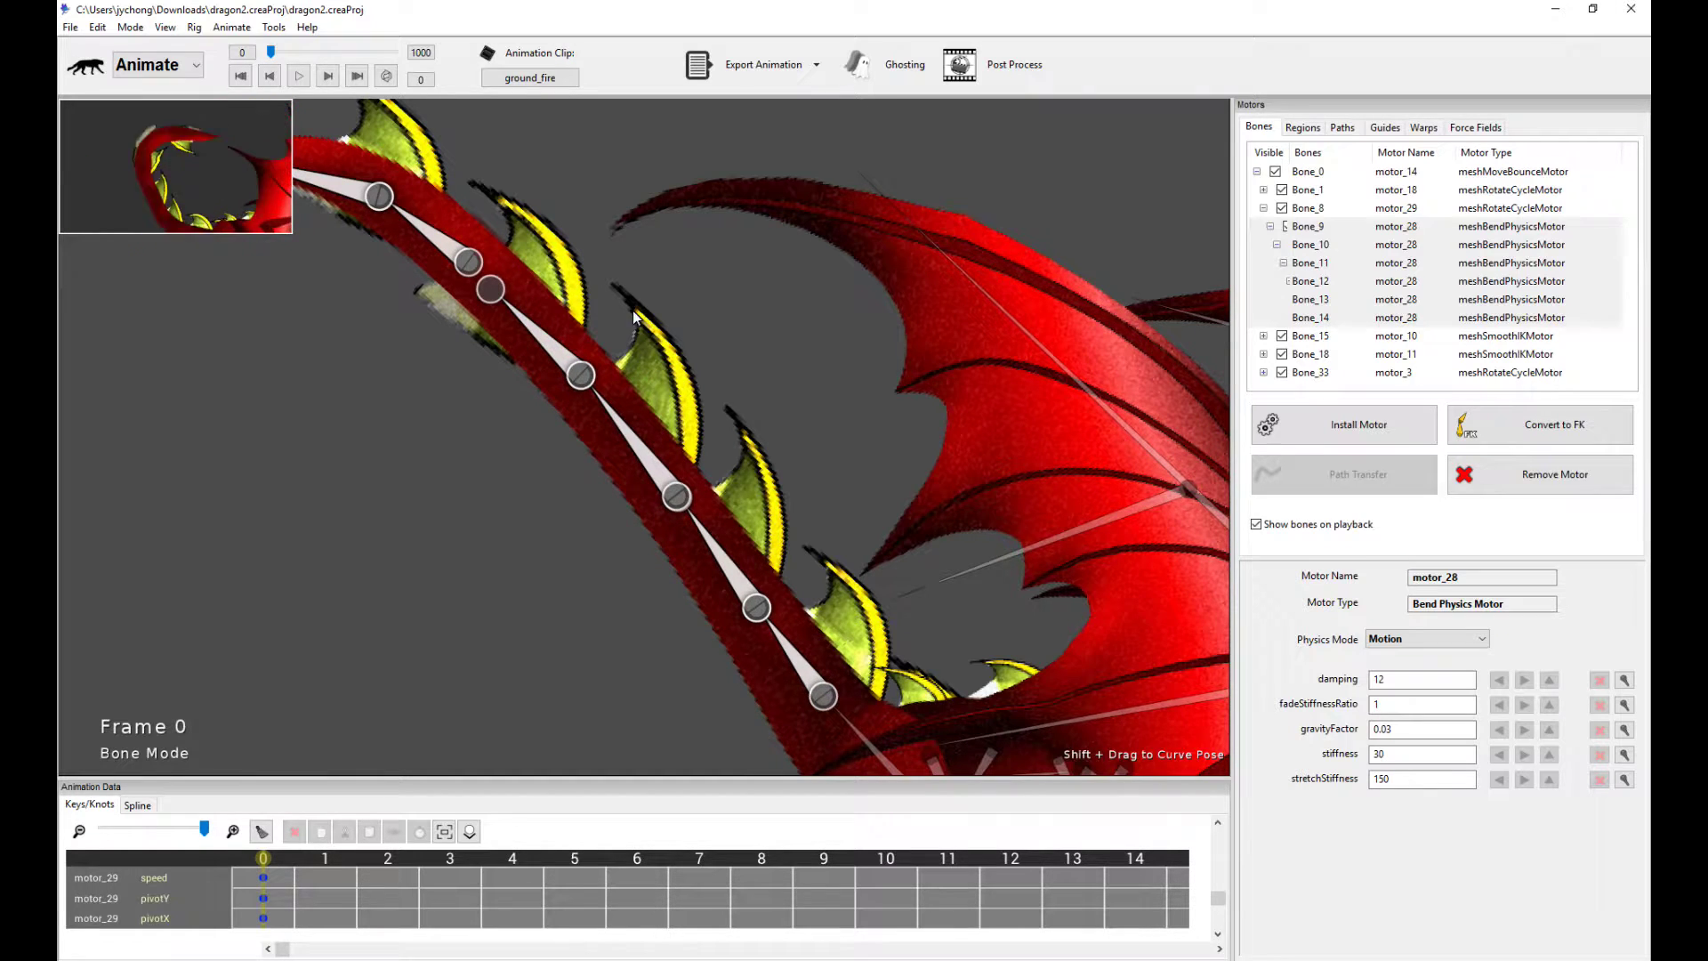
pyautogui.moveTo(1010, 485); pyautogui.dragTo(941, 430)
pyautogui.scroll(-1, 759, 602)
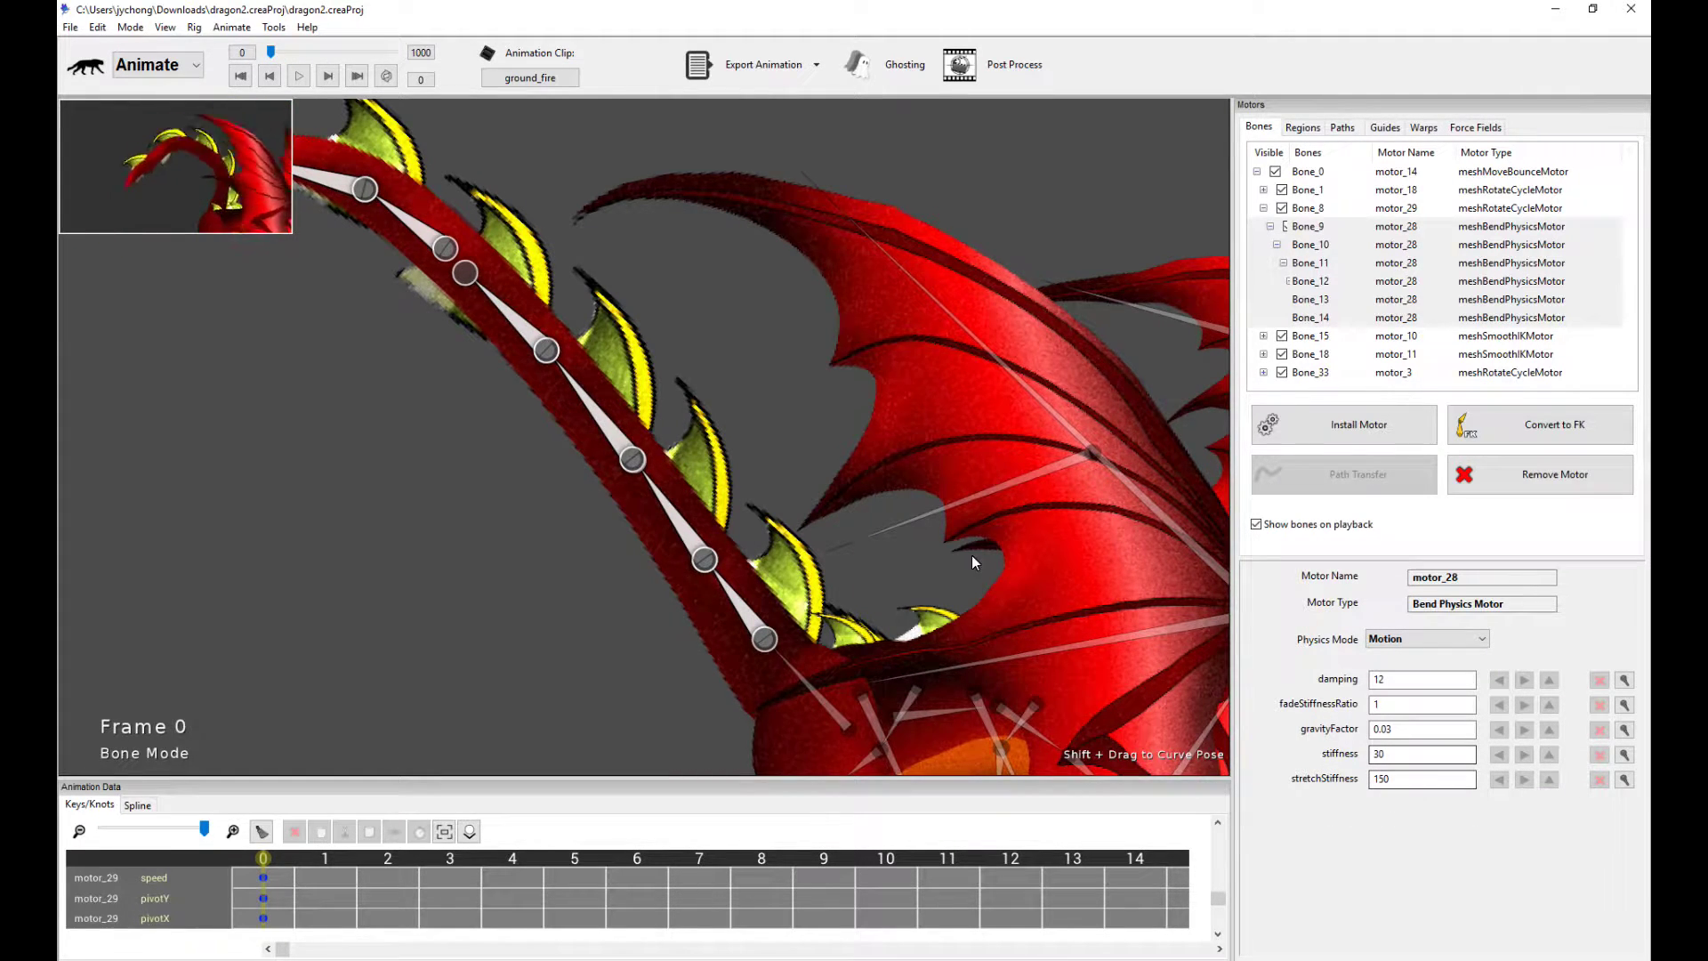
# Step: Compare the motors of the tail's base bone and physics chain, and play the clip with the chain selected
pyautogui.scroll(-3, 974, 557)
pyautogui.scroll(3, 1005, 512)
pyautogui.click(762, 652)
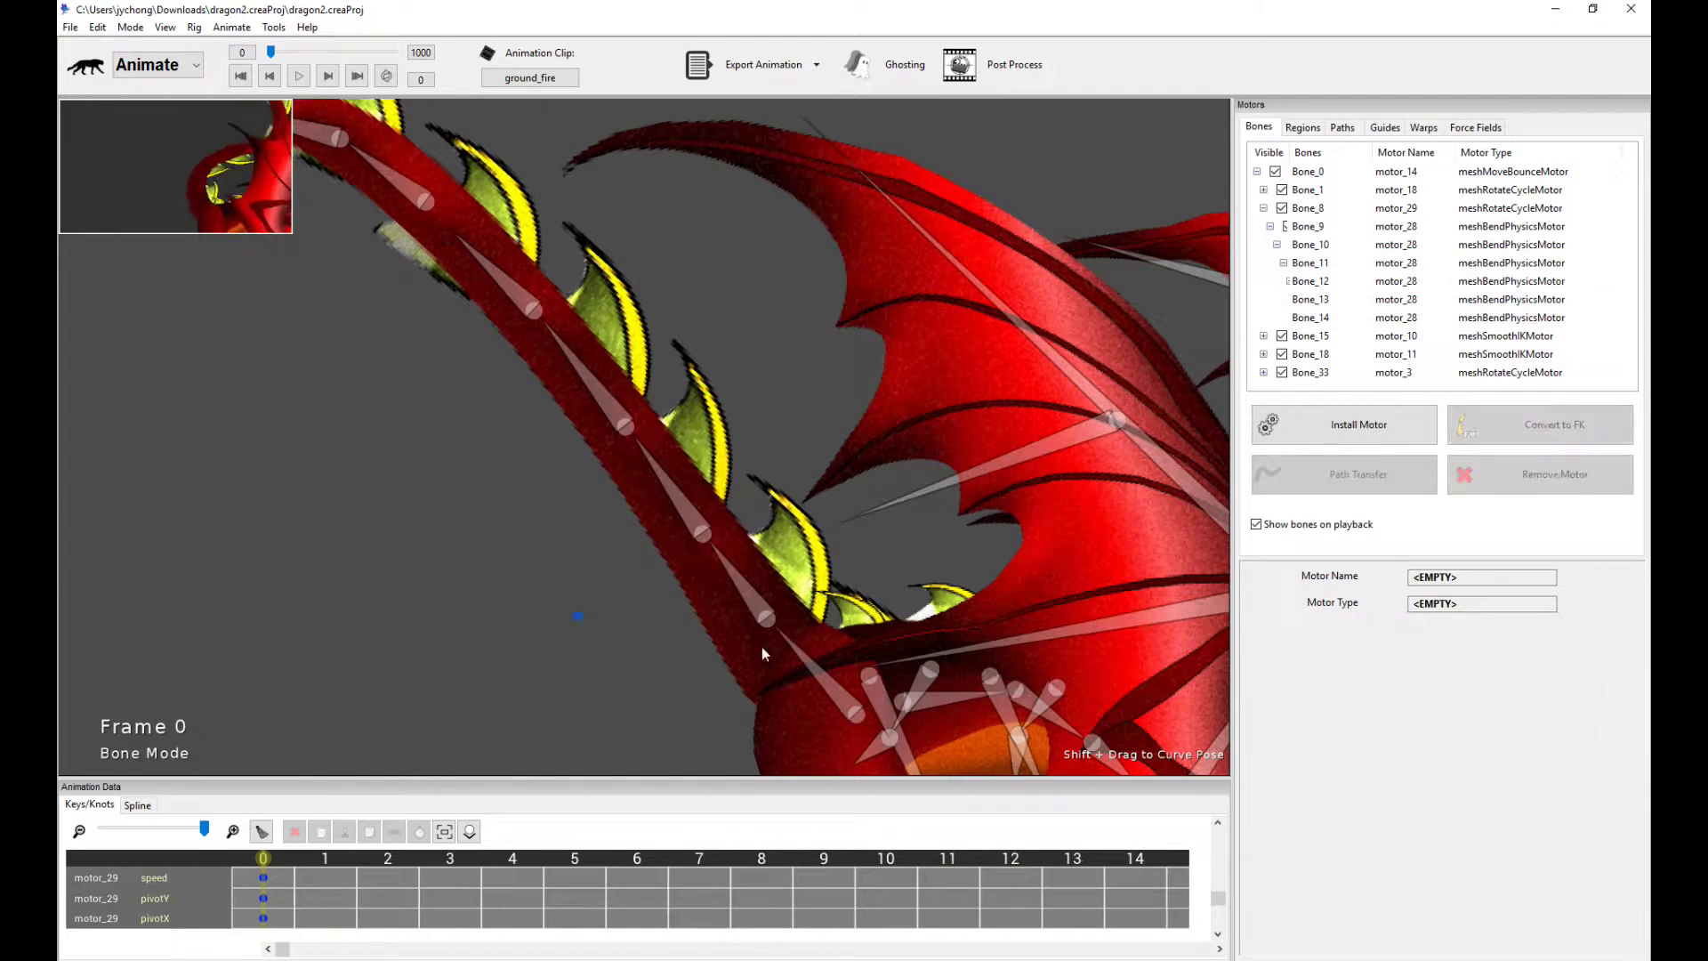
pyautogui.click(806, 663)
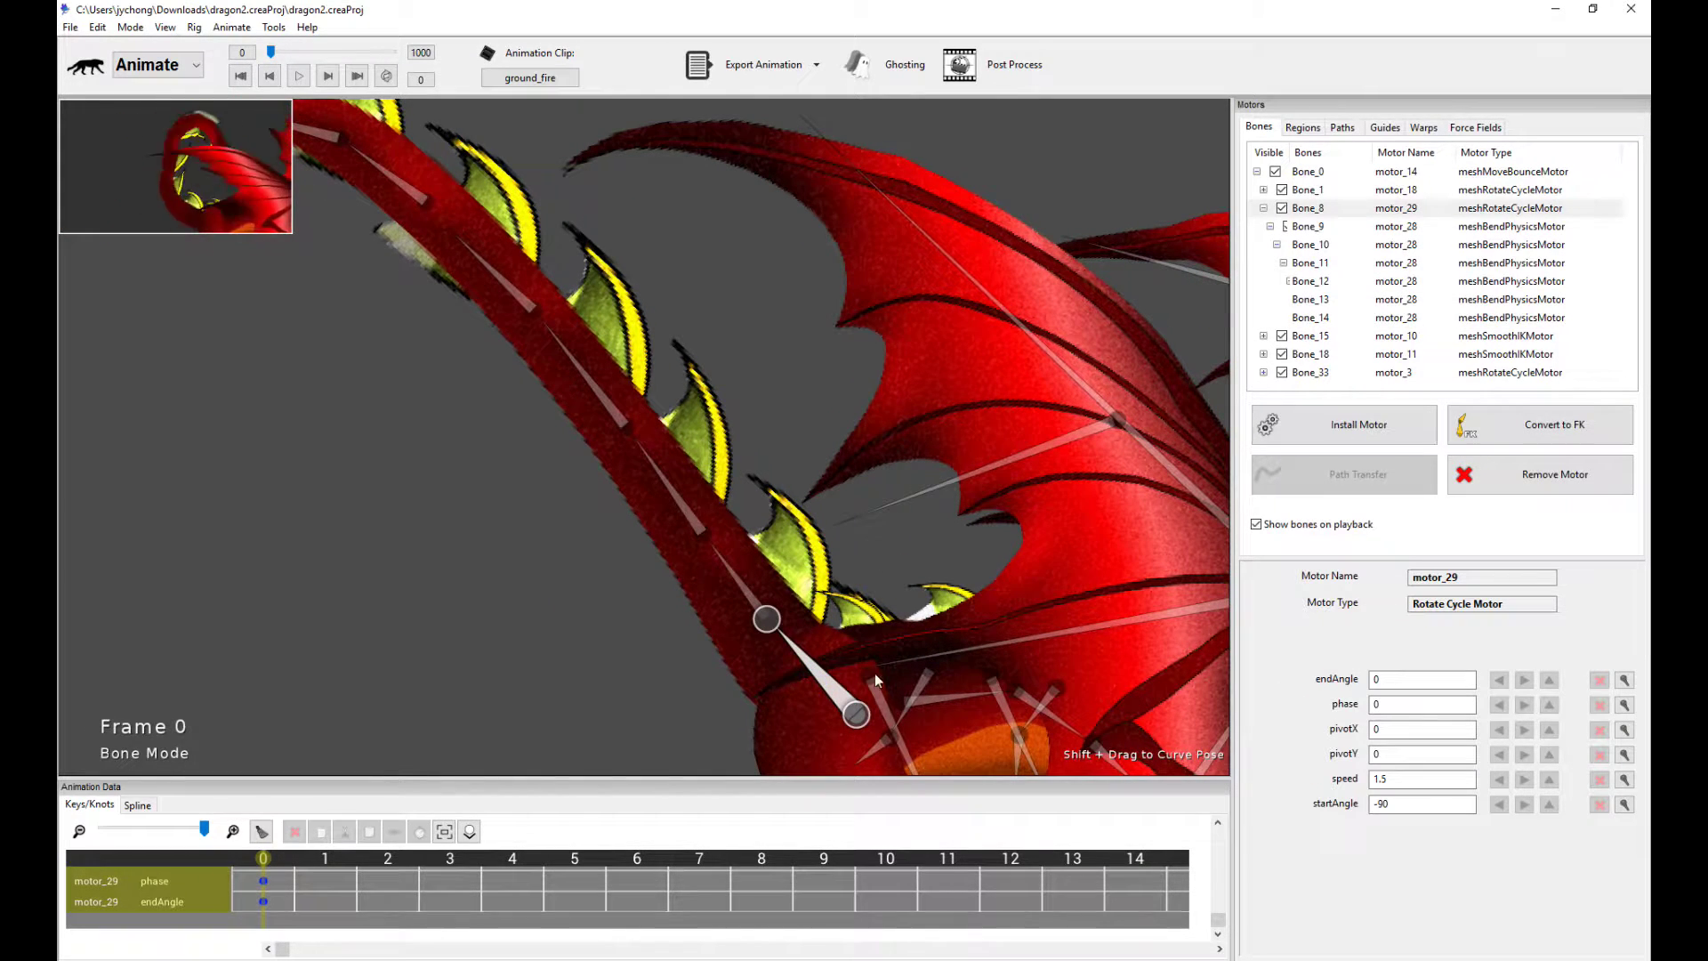
pyautogui.click(736, 580)
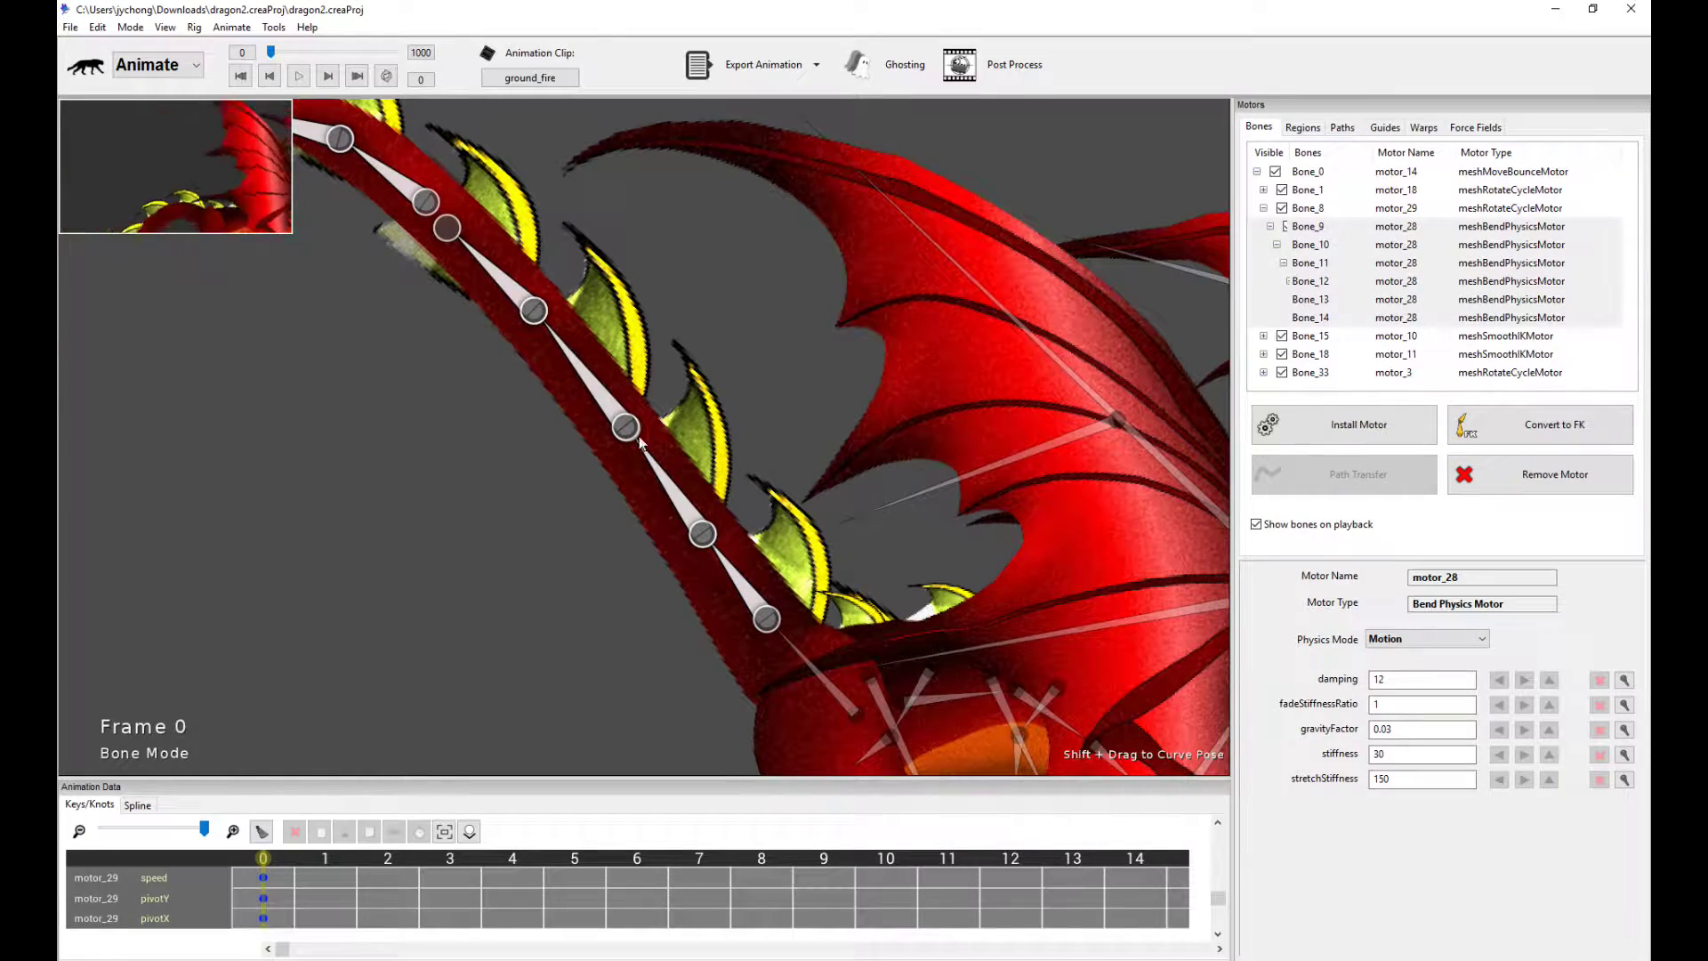
pyautogui.press('space')
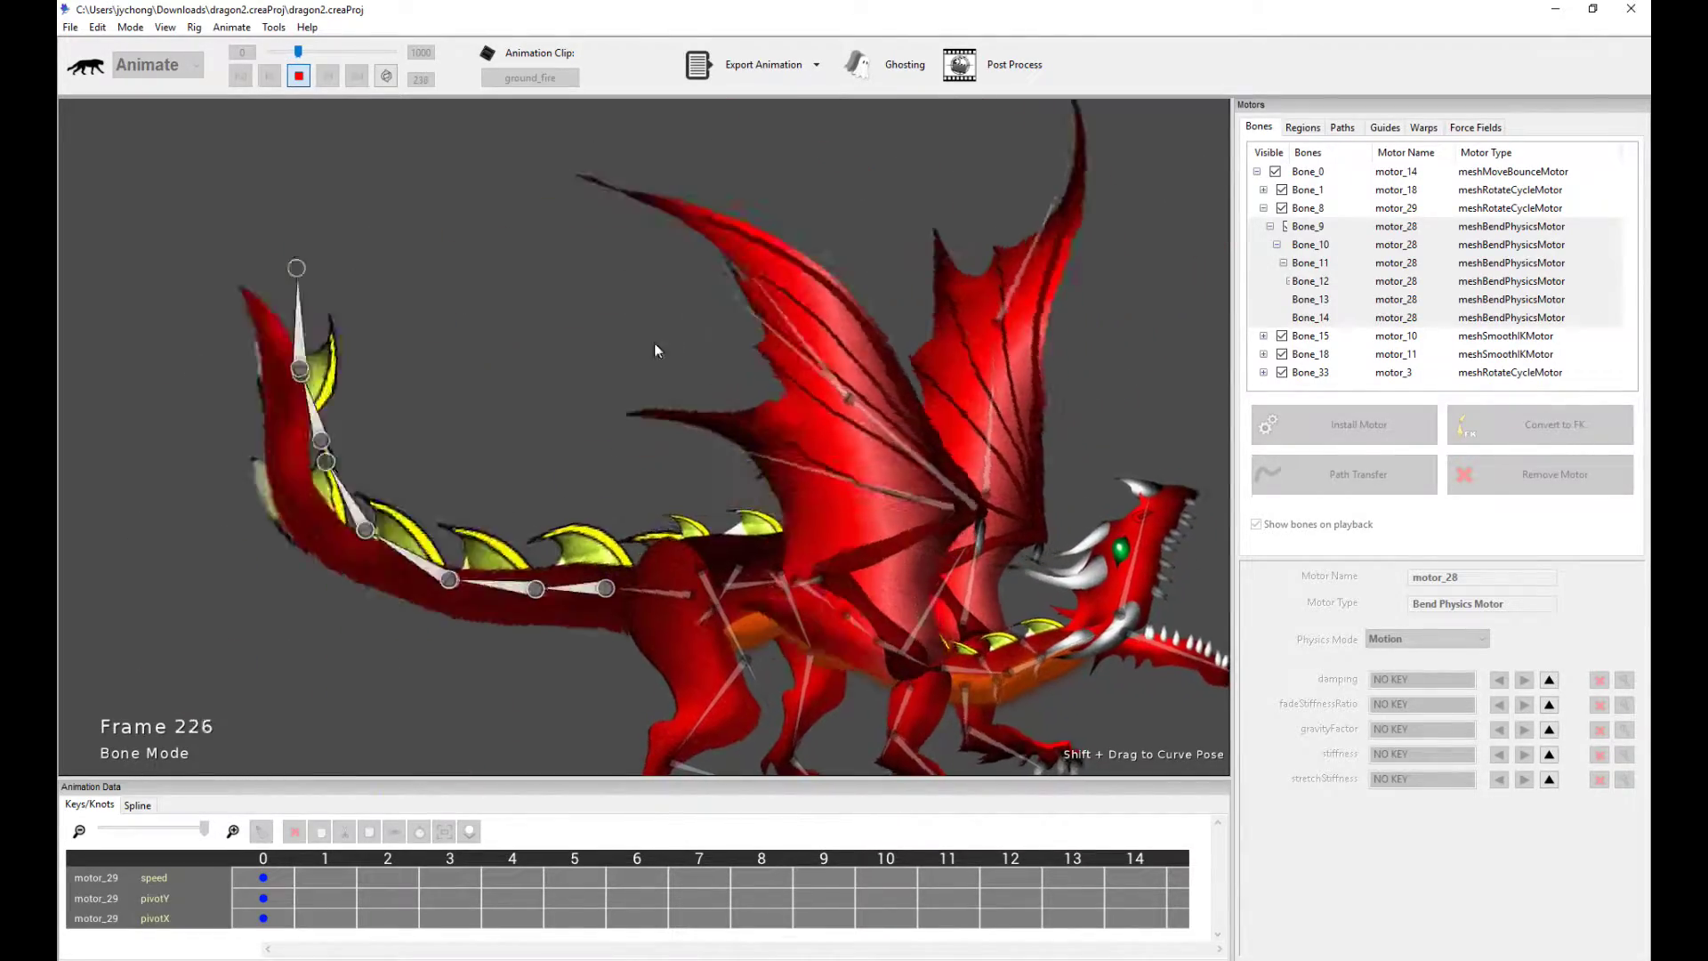
pyautogui.press('space')
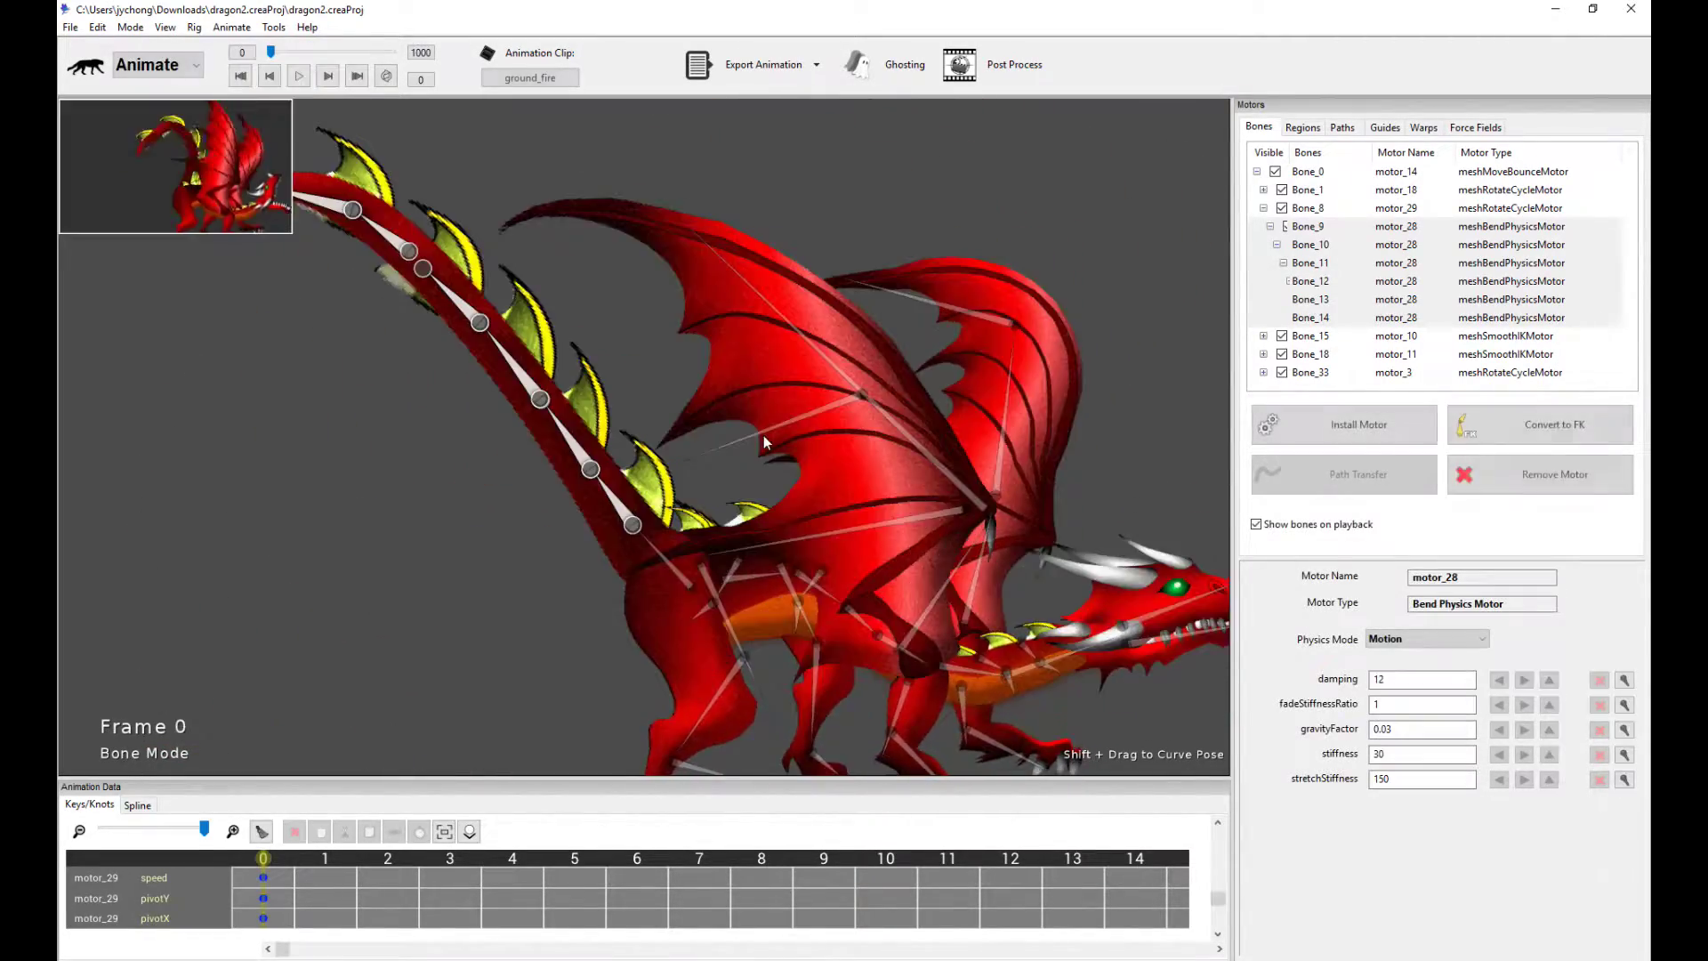
# Step: Check the tail base bone's Rotate Cycle Motor again, followed by the Bend Physics Motor on the connected chain
pyautogui.scroll(4, 764, 435)
pyautogui.click(431, 541)
pyautogui.scroll(2, 436, 543)
pyautogui.click(681, 655)
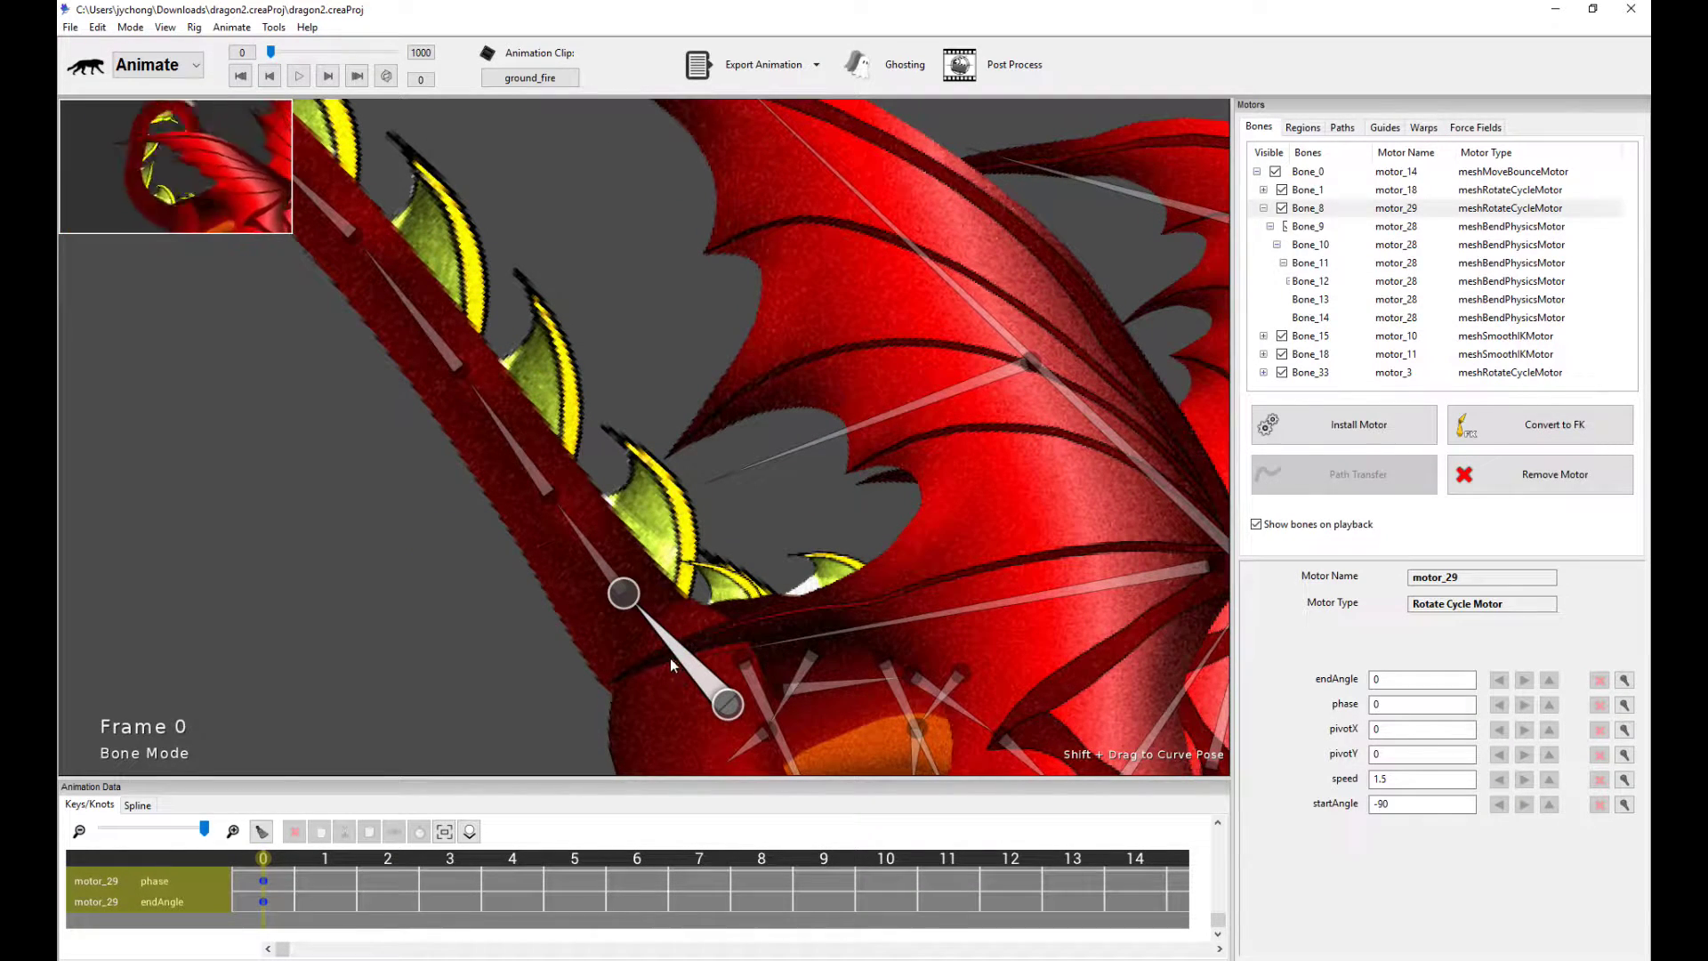
pyautogui.click(594, 552)
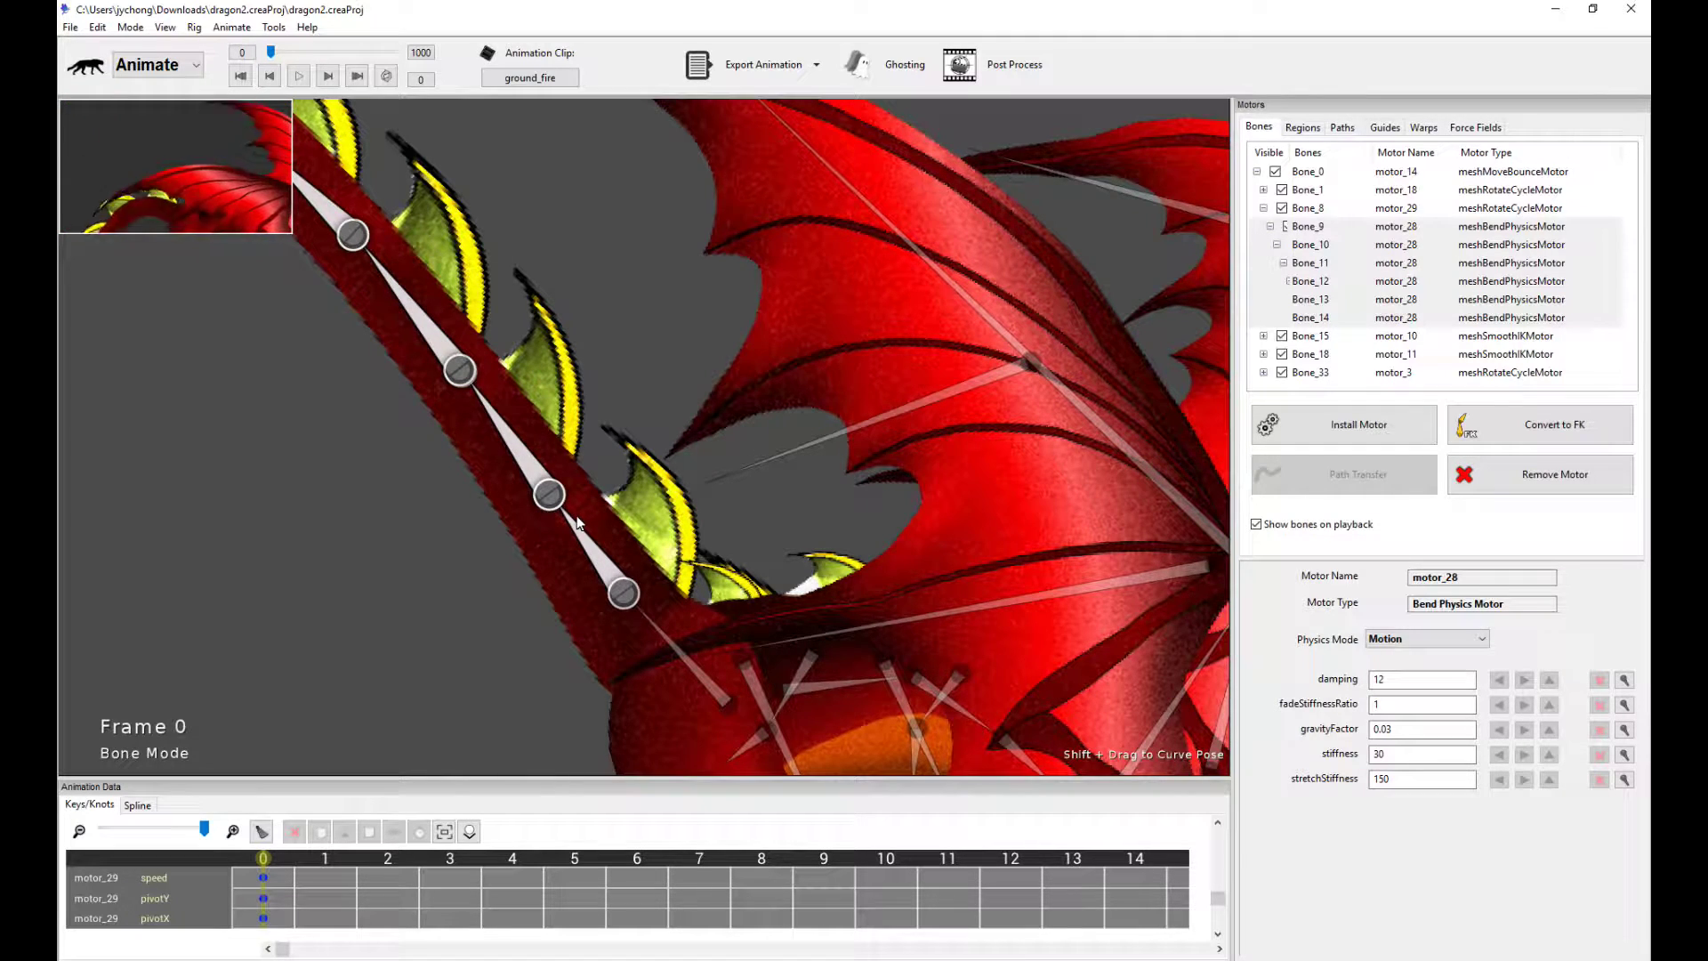
# Step: Clear the bone selection and play the ground_fire clip to review the whole tail's movement, stopping playback at the end
pyautogui.click(390, 532)
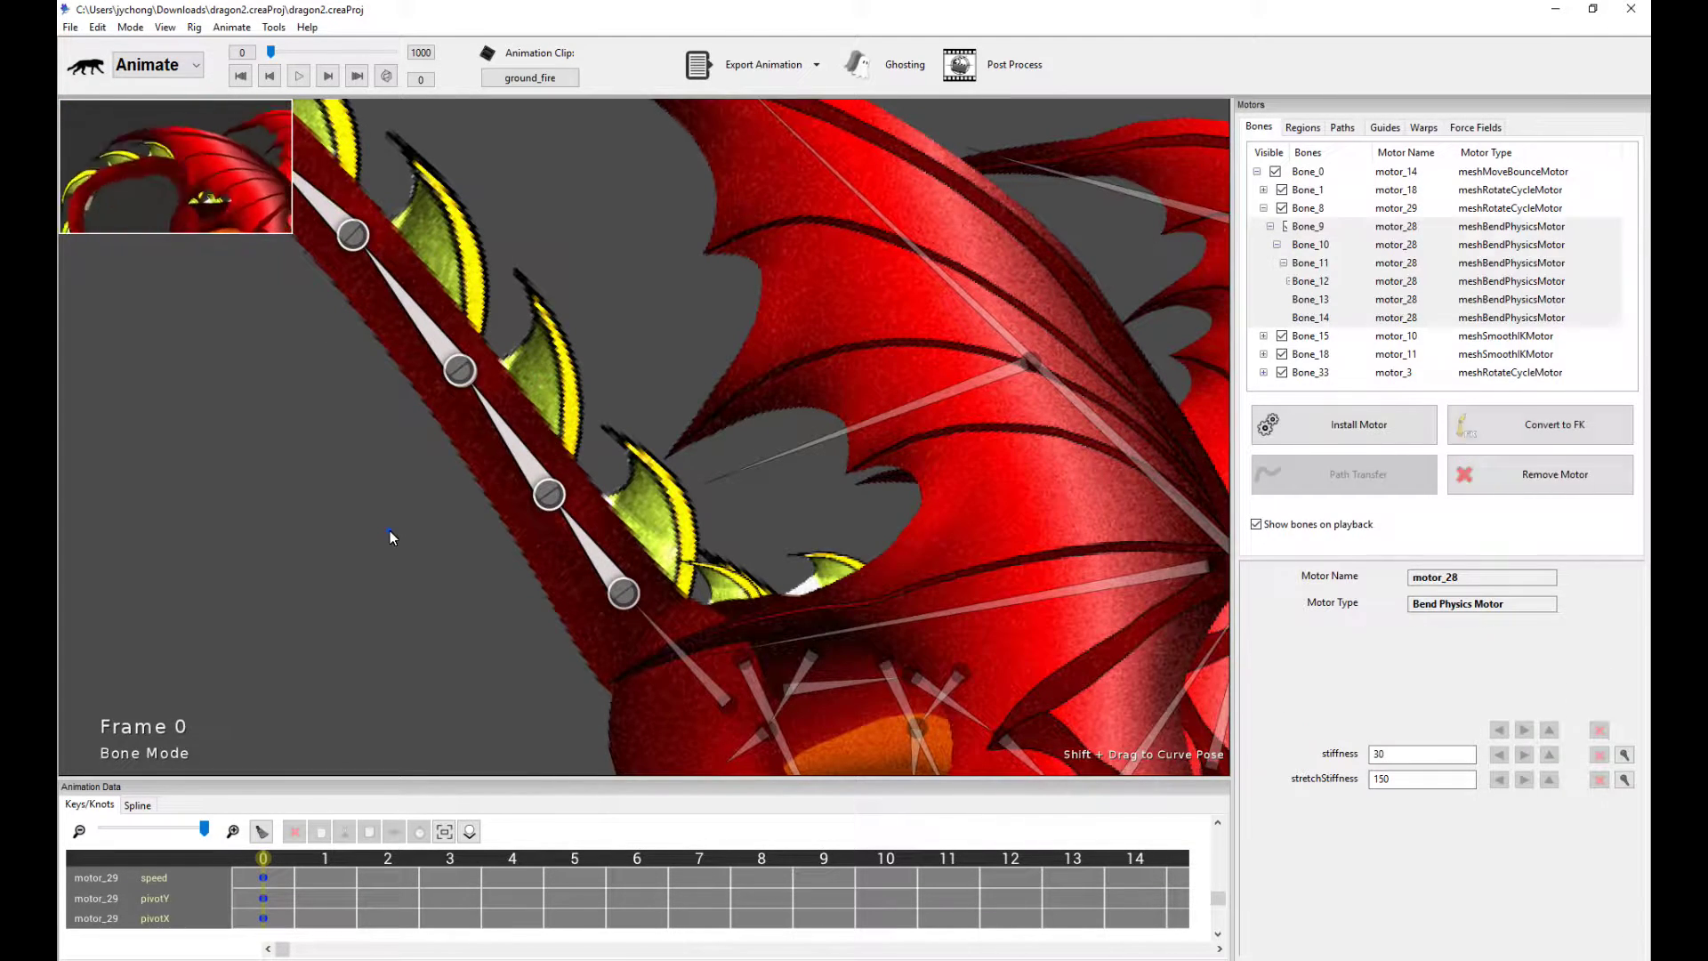
pyautogui.scroll(-5, 390, 532)
pyautogui.press('space')
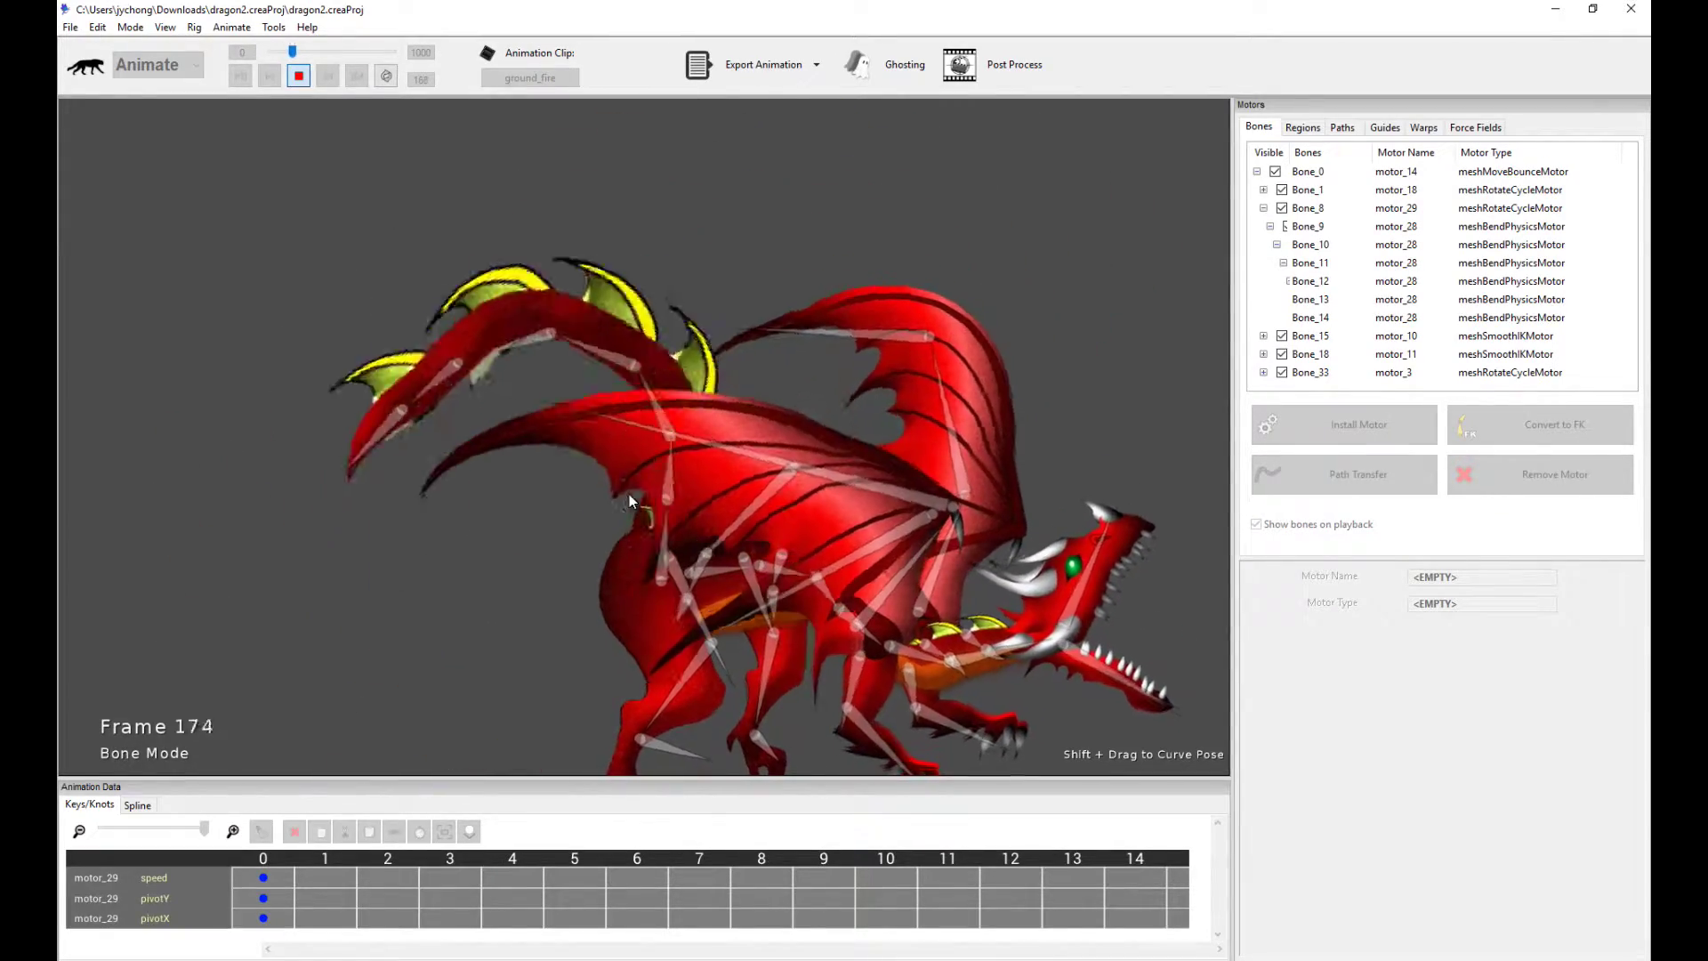
pyautogui.press('space')
# Step: Play the ground_fire clip with the dragon's wings in close view to review their flapping motion, and stop playback
pyautogui.scroll(3, 1020, 516)
pyautogui.moveTo(1020, 515); pyautogui.dragTo(891, 456)
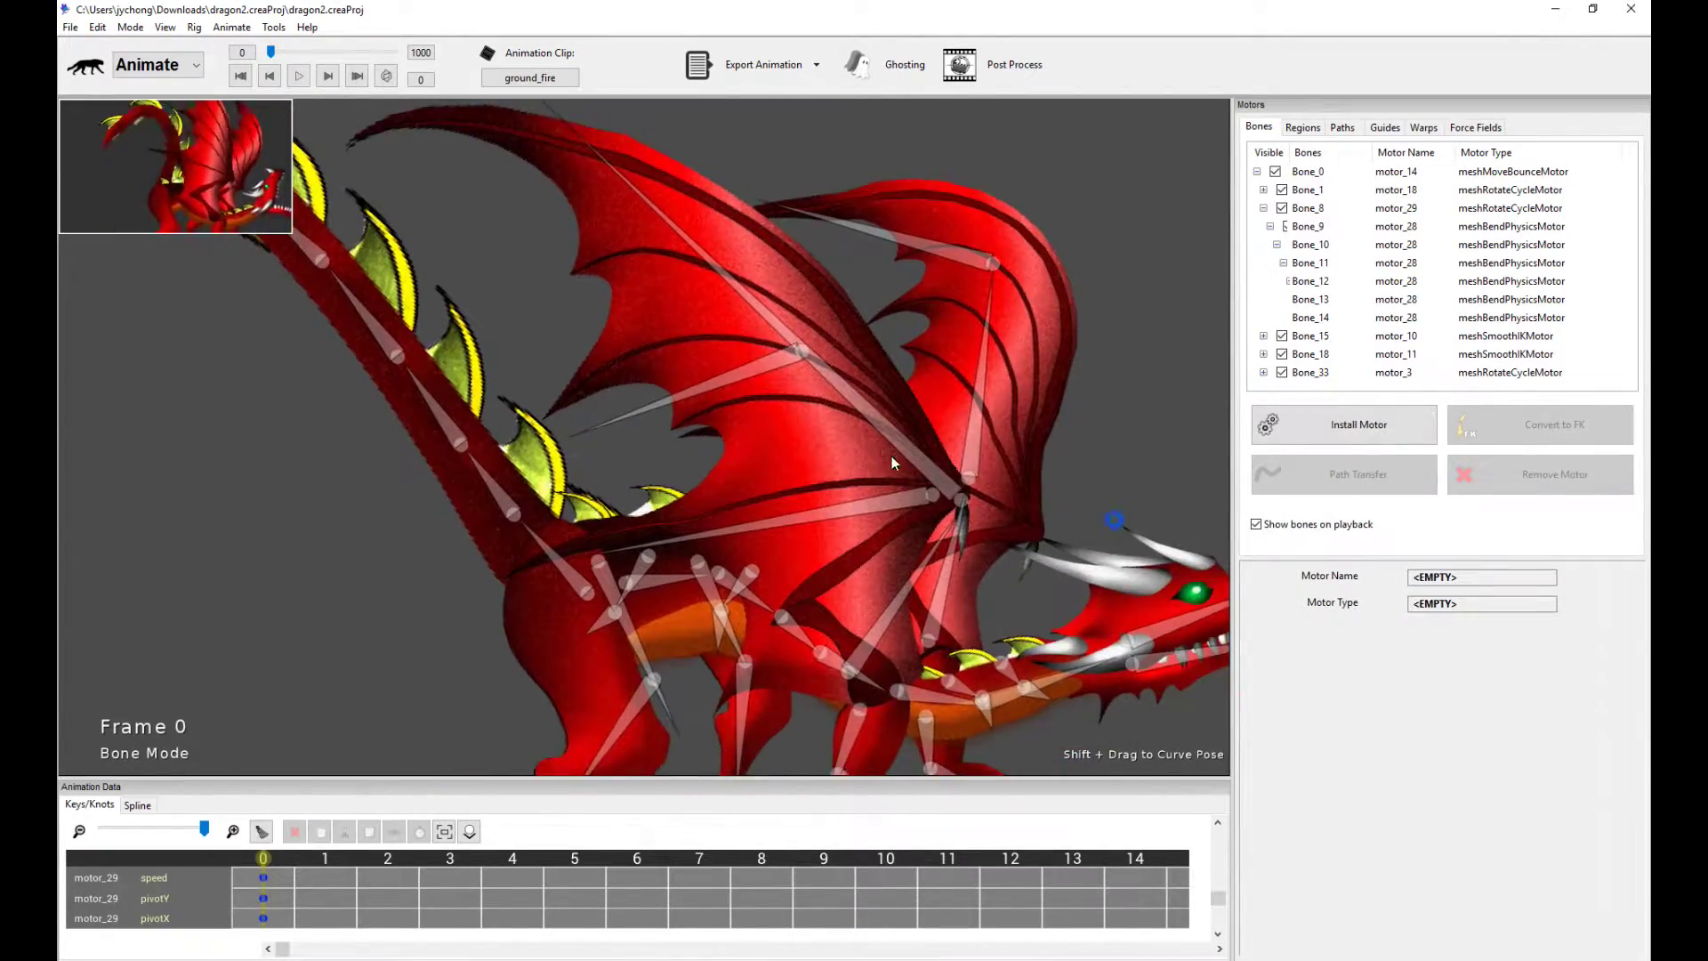
pyautogui.scroll(3, 970, 518)
pyautogui.moveTo(1000, 526); pyautogui.dragTo(883, 499)
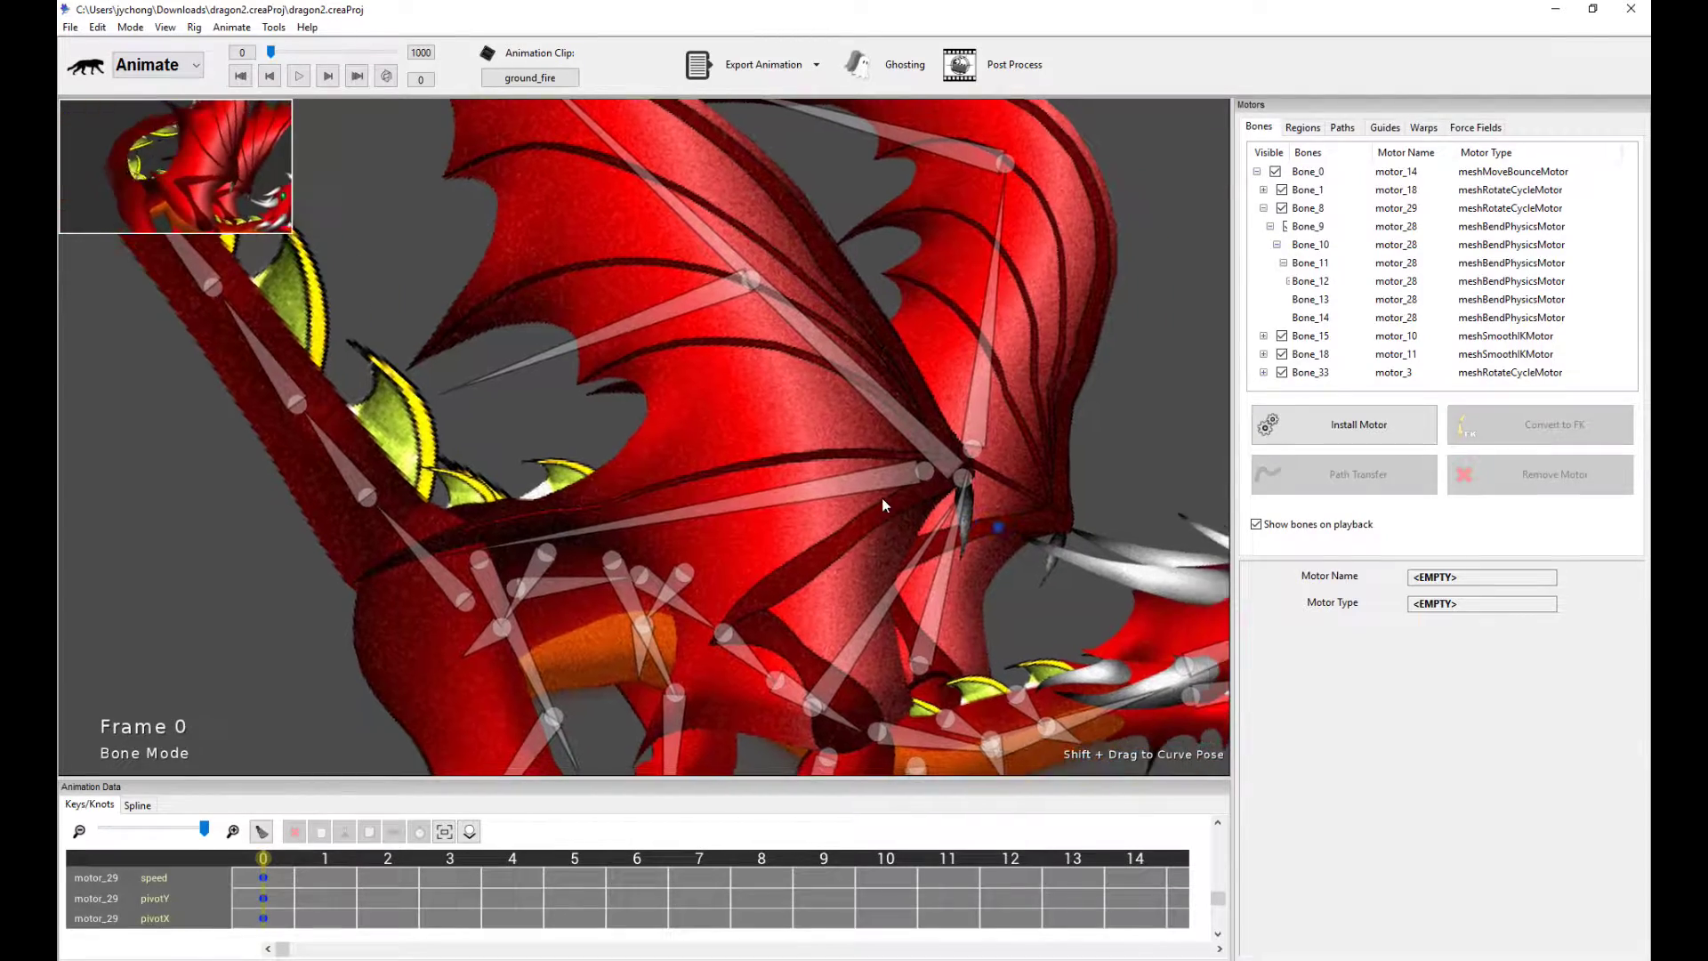
pyautogui.moveTo(819, 563); pyautogui.dragTo(710, 411)
pyautogui.moveTo(881, 568); pyautogui.dragTo(838, 507)
pyautogui.scroll(-2, 908, 488)
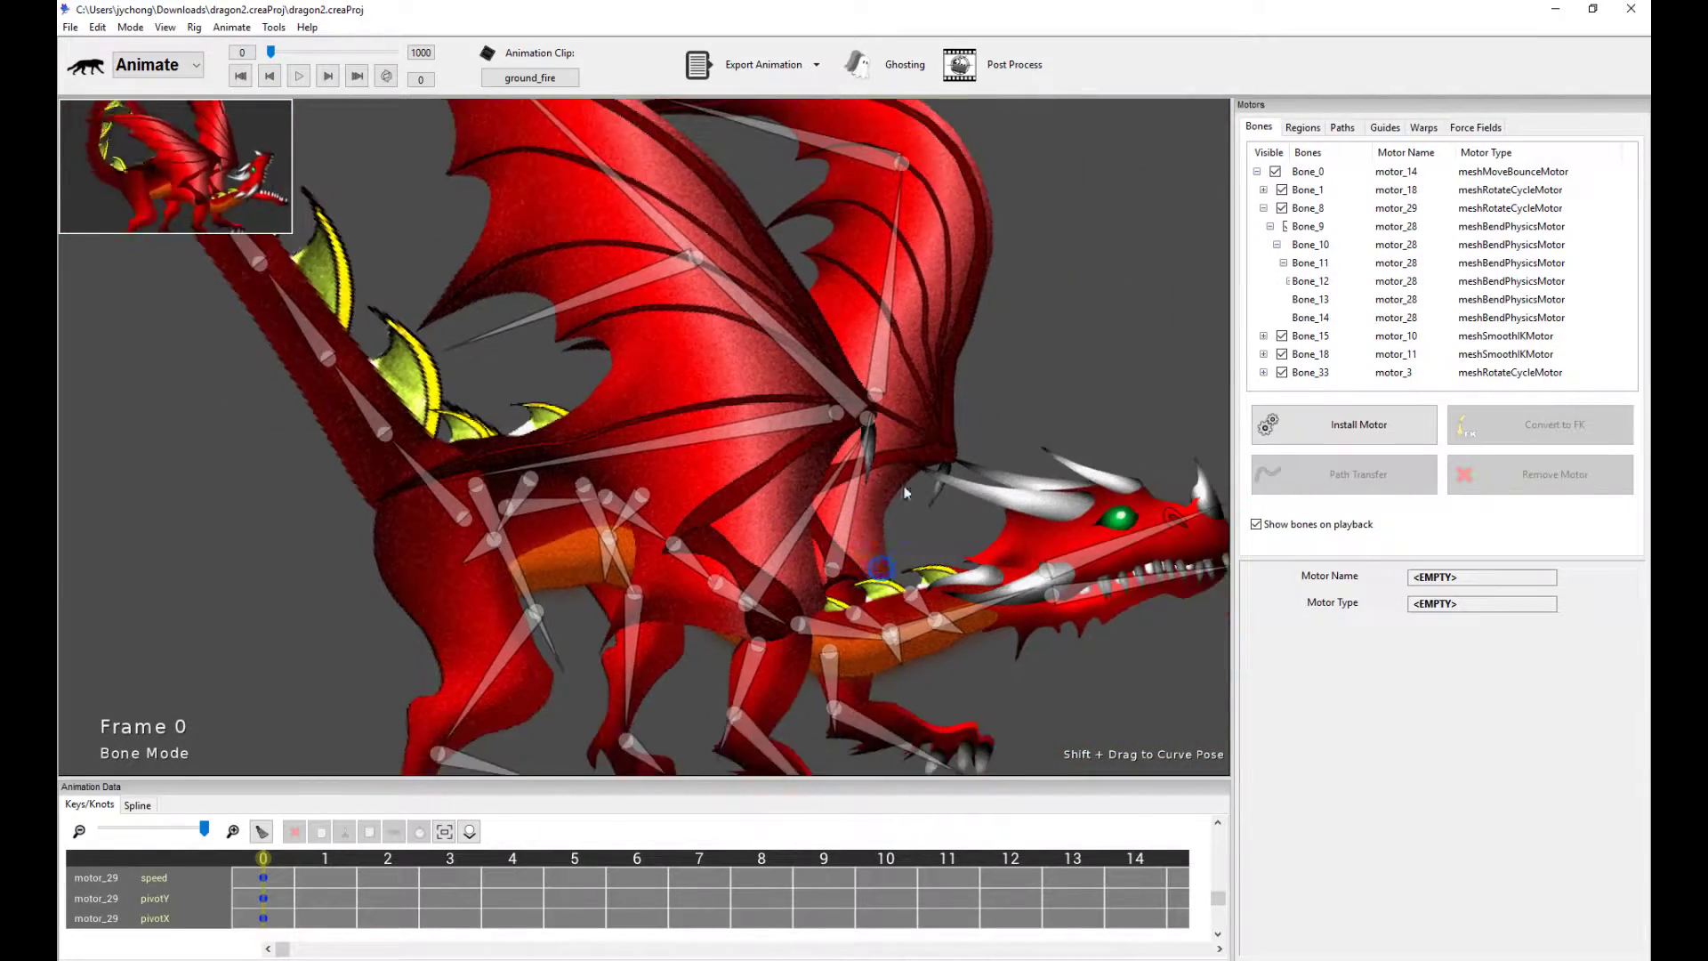
pyautogui.moveTo(941, 391); pyautogui.dragTo(927, 435)
pyautogui.press('space')
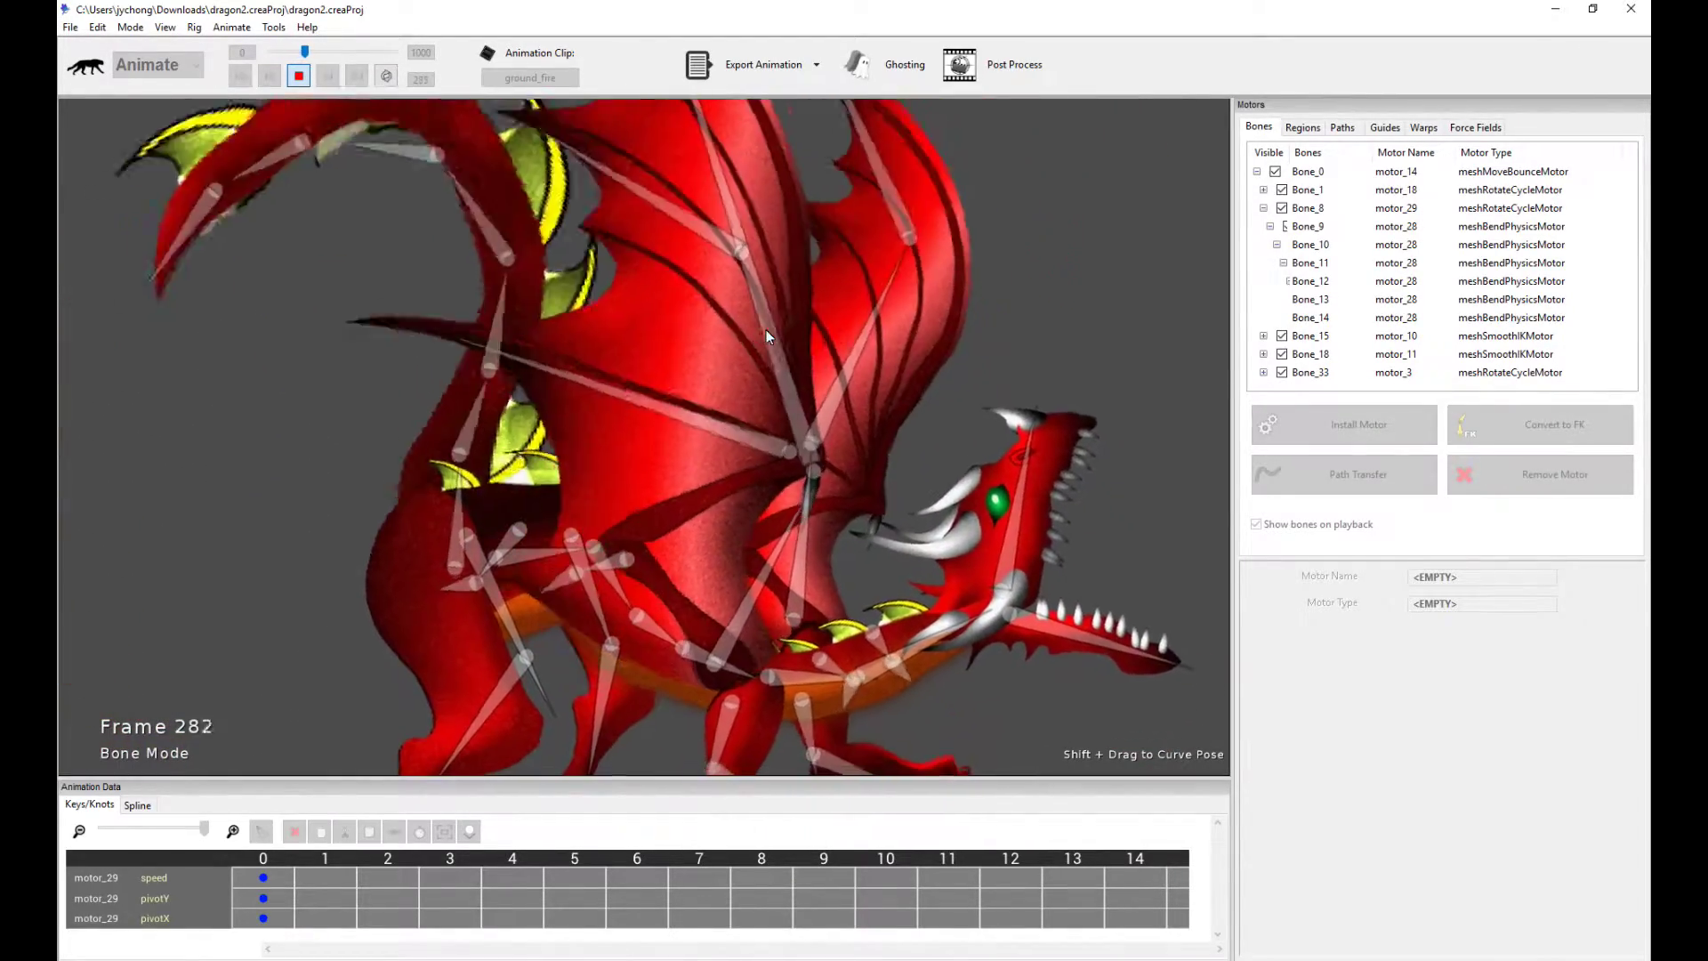
pyautogui.press('space')
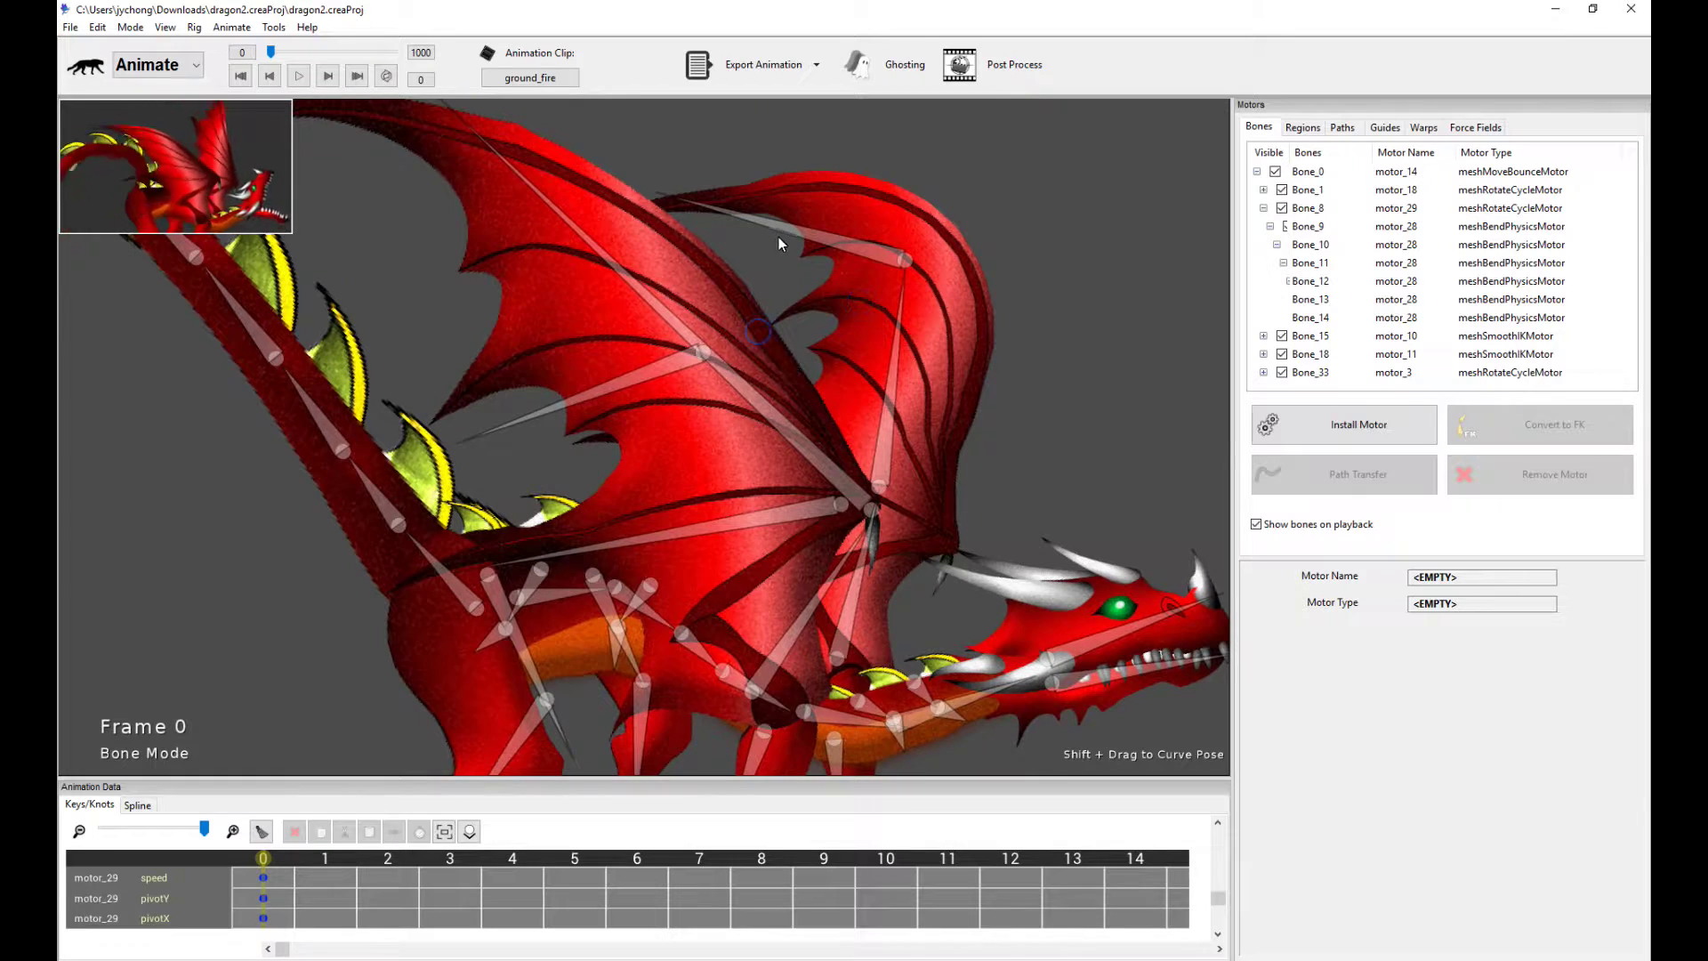
# Step: Select individual bones of both wings in turn to examine their Rotate Cycle Motor settings
pyautogui.click(805, 230)
pyautogui.click(638, 372)
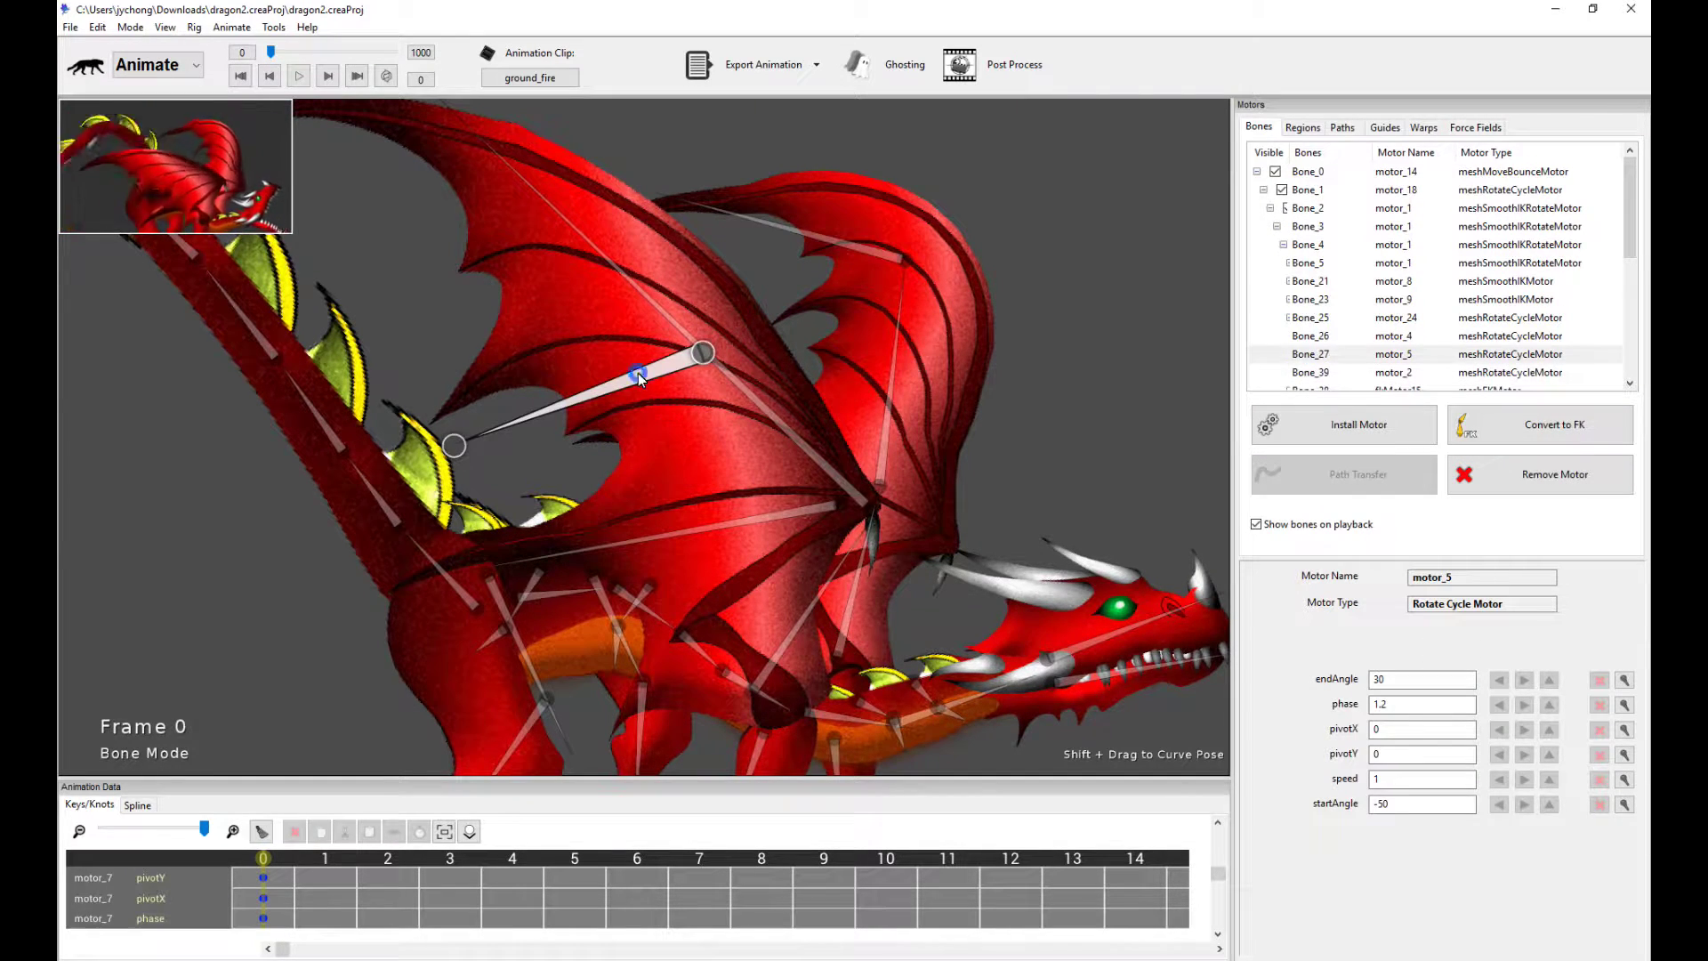
pyautogui.click(772, 409)
pyautogui.click(658, 370)
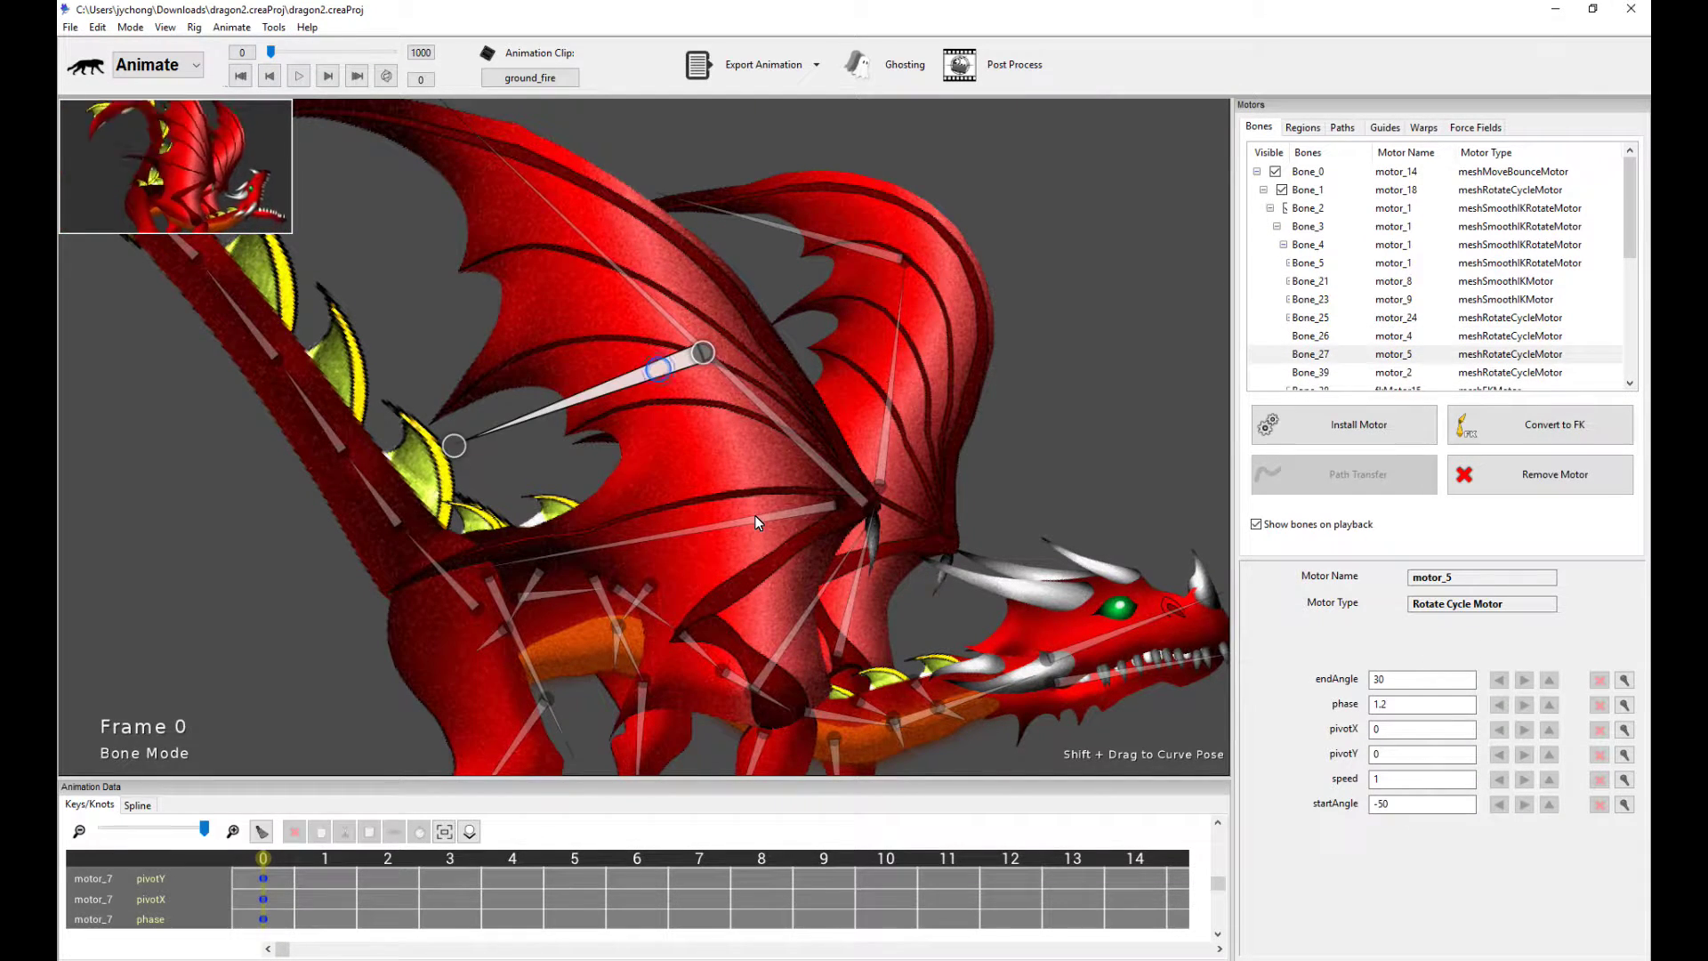
pyautogui.click(754, 515)
pyautogui.click(842, 242)
pyautogui.click(585, 392)
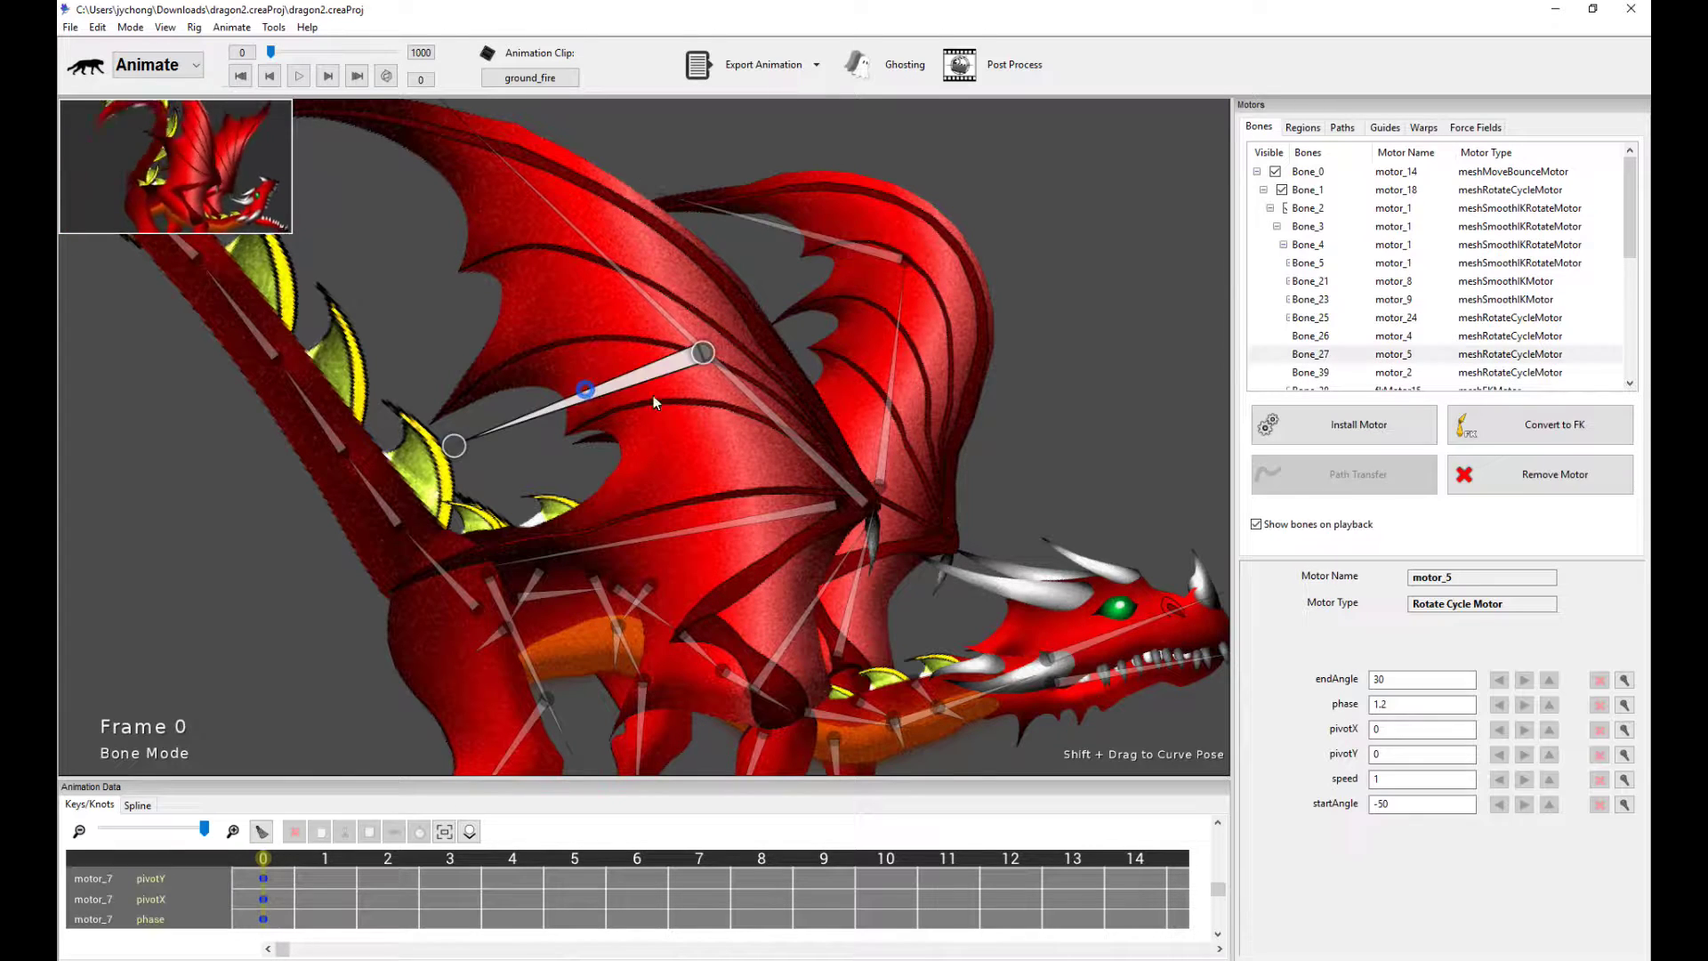
pyautogui.click(728, 518)
pyautogui.click(792, 436)
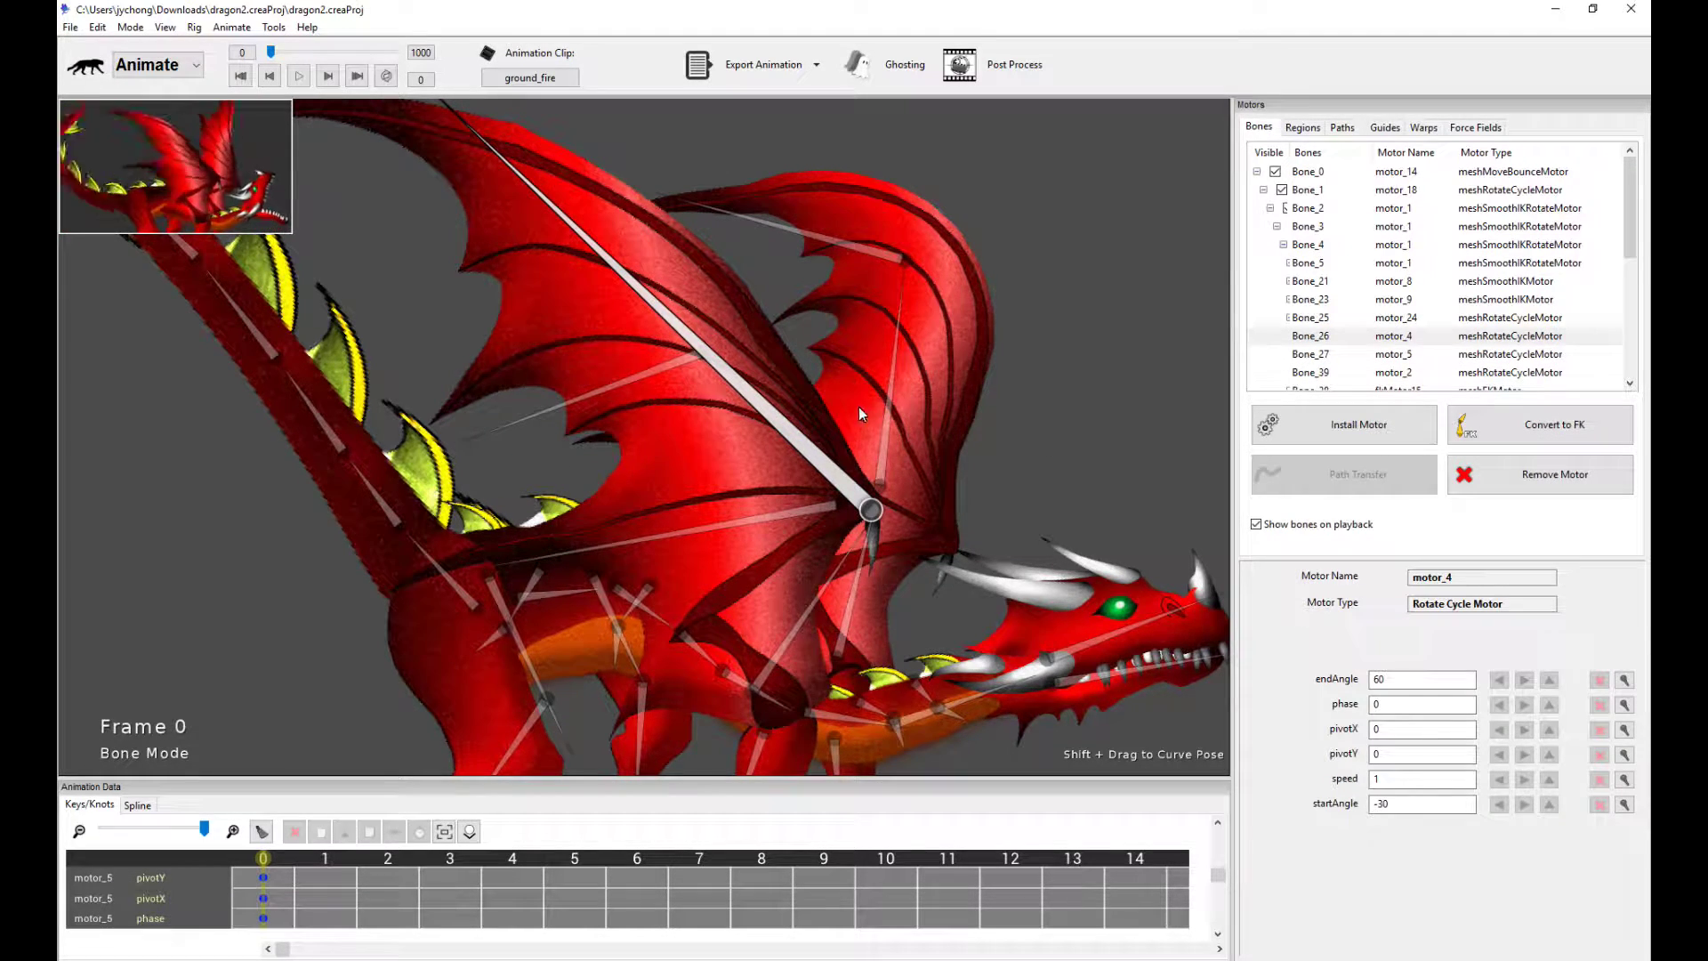
# Step: Select the upper bone of the far wing and play the clip to watch its rotation, then stop playback
pyautogui.click(852, 244)
pyautogui.press('space')
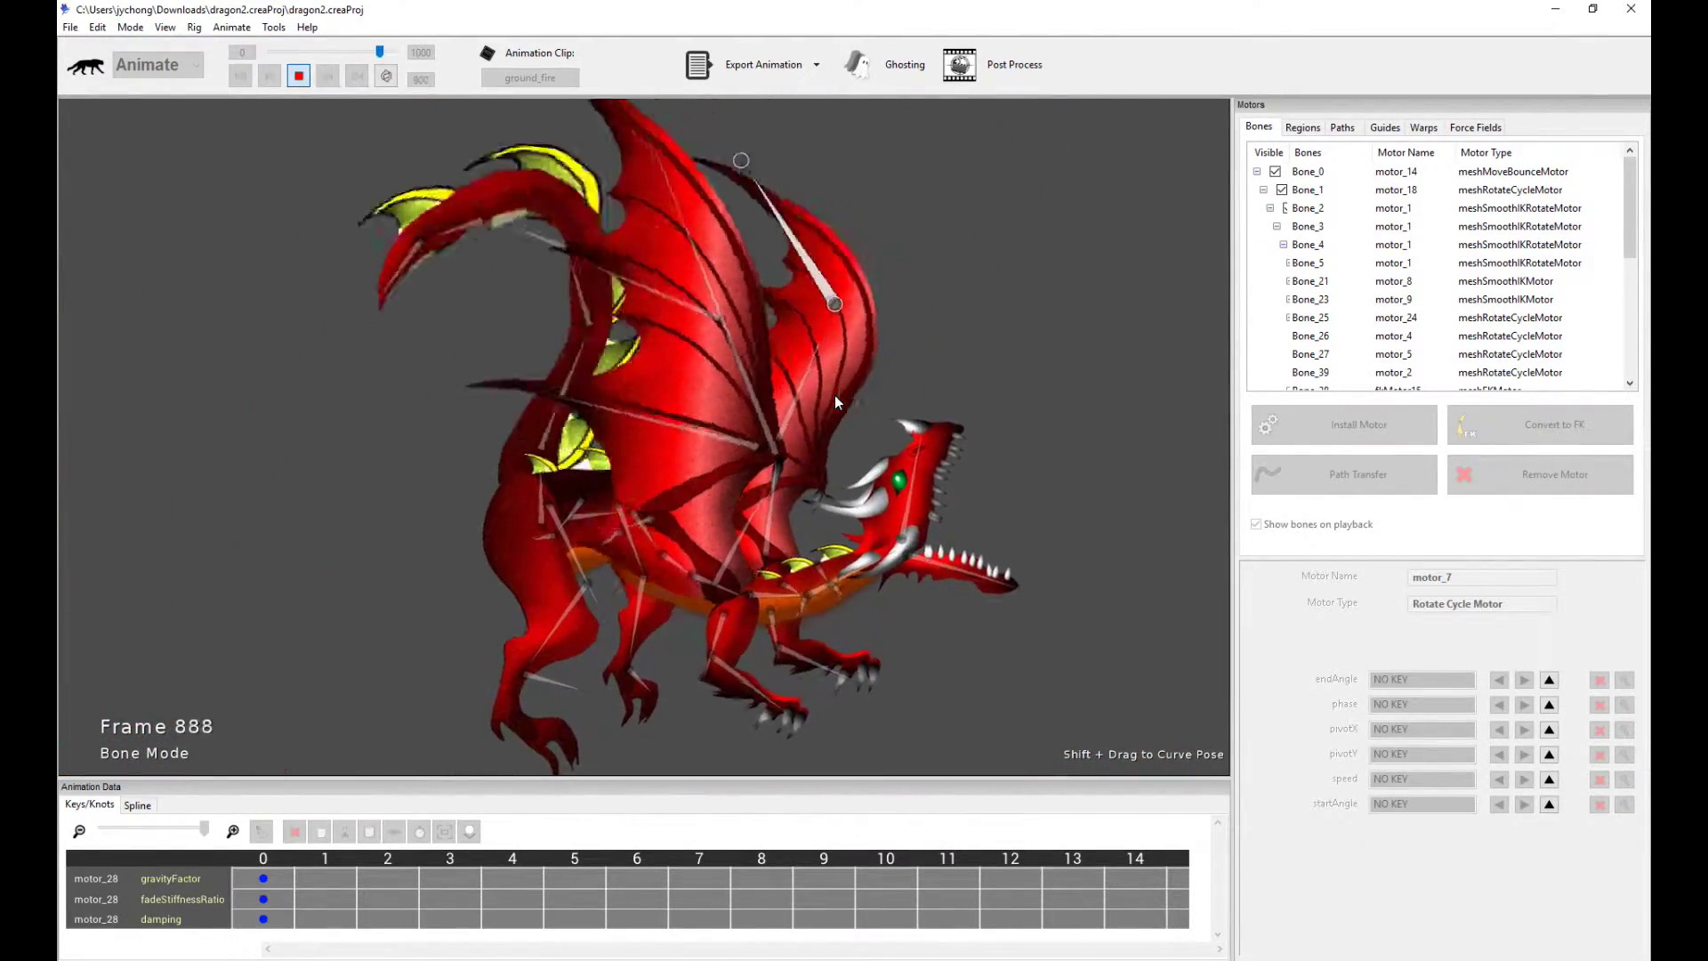
pyautogui.press('space')
# Step: Select the bones of both front legs in turn to examine their Smooth IK Motors and target positions
pyautogui.click(984, 643)
pyautogui.scroll(3, 984, 642)
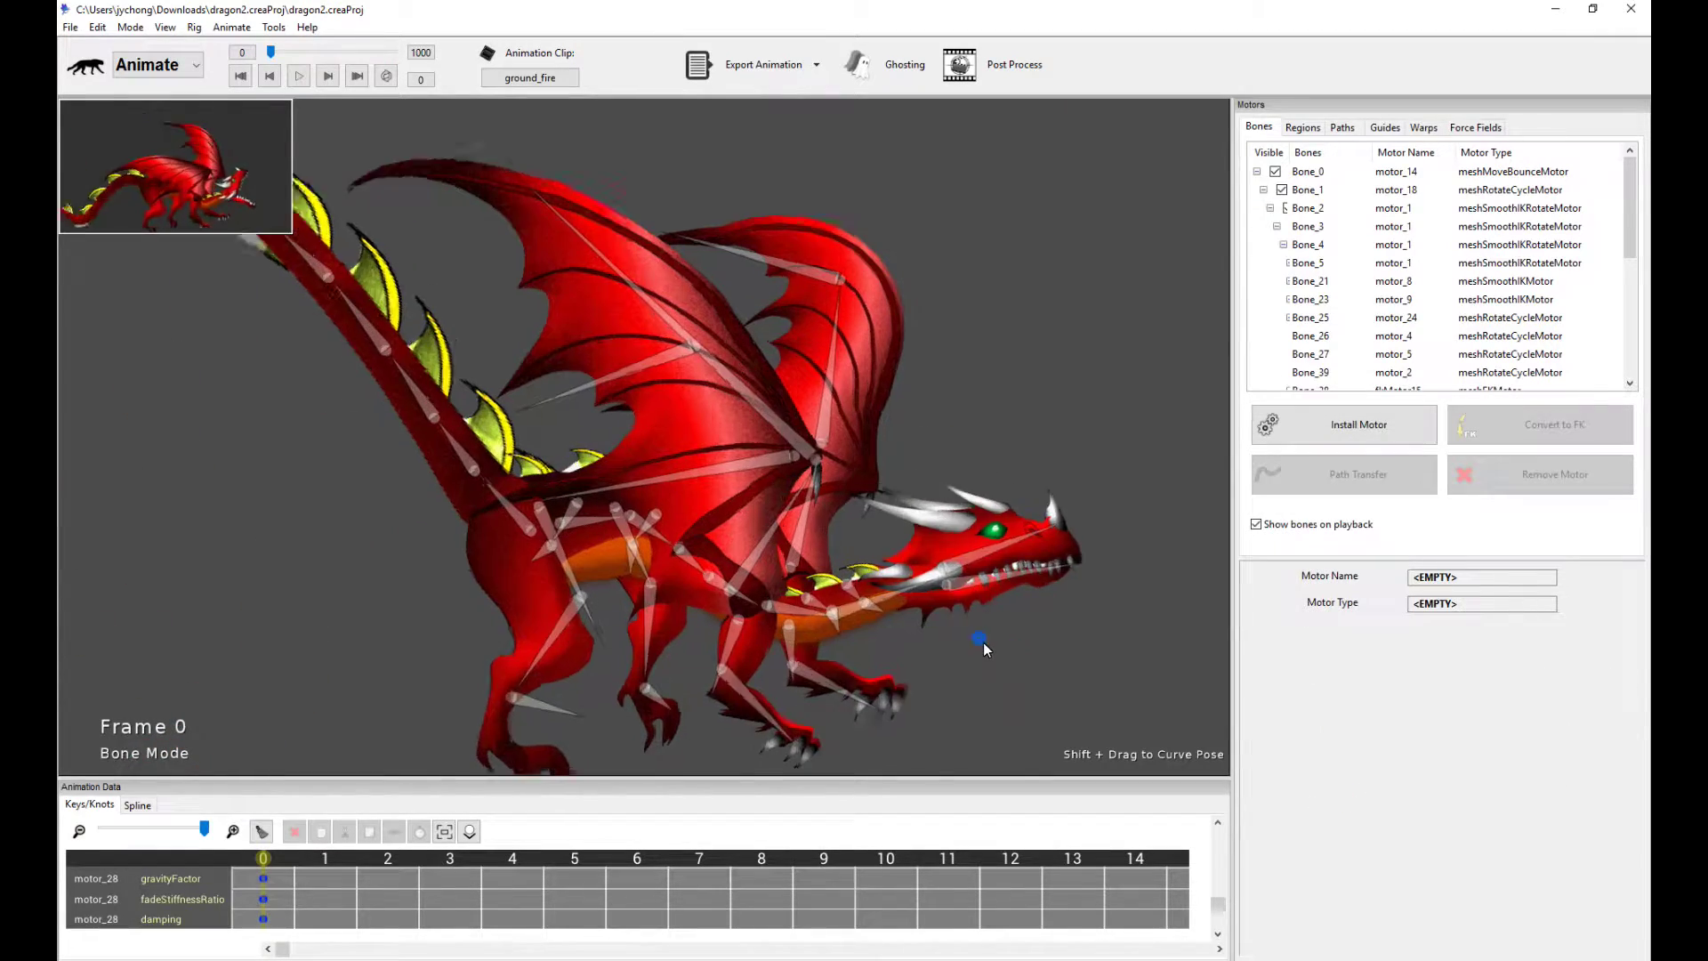
pyautogui.click(733, 491)
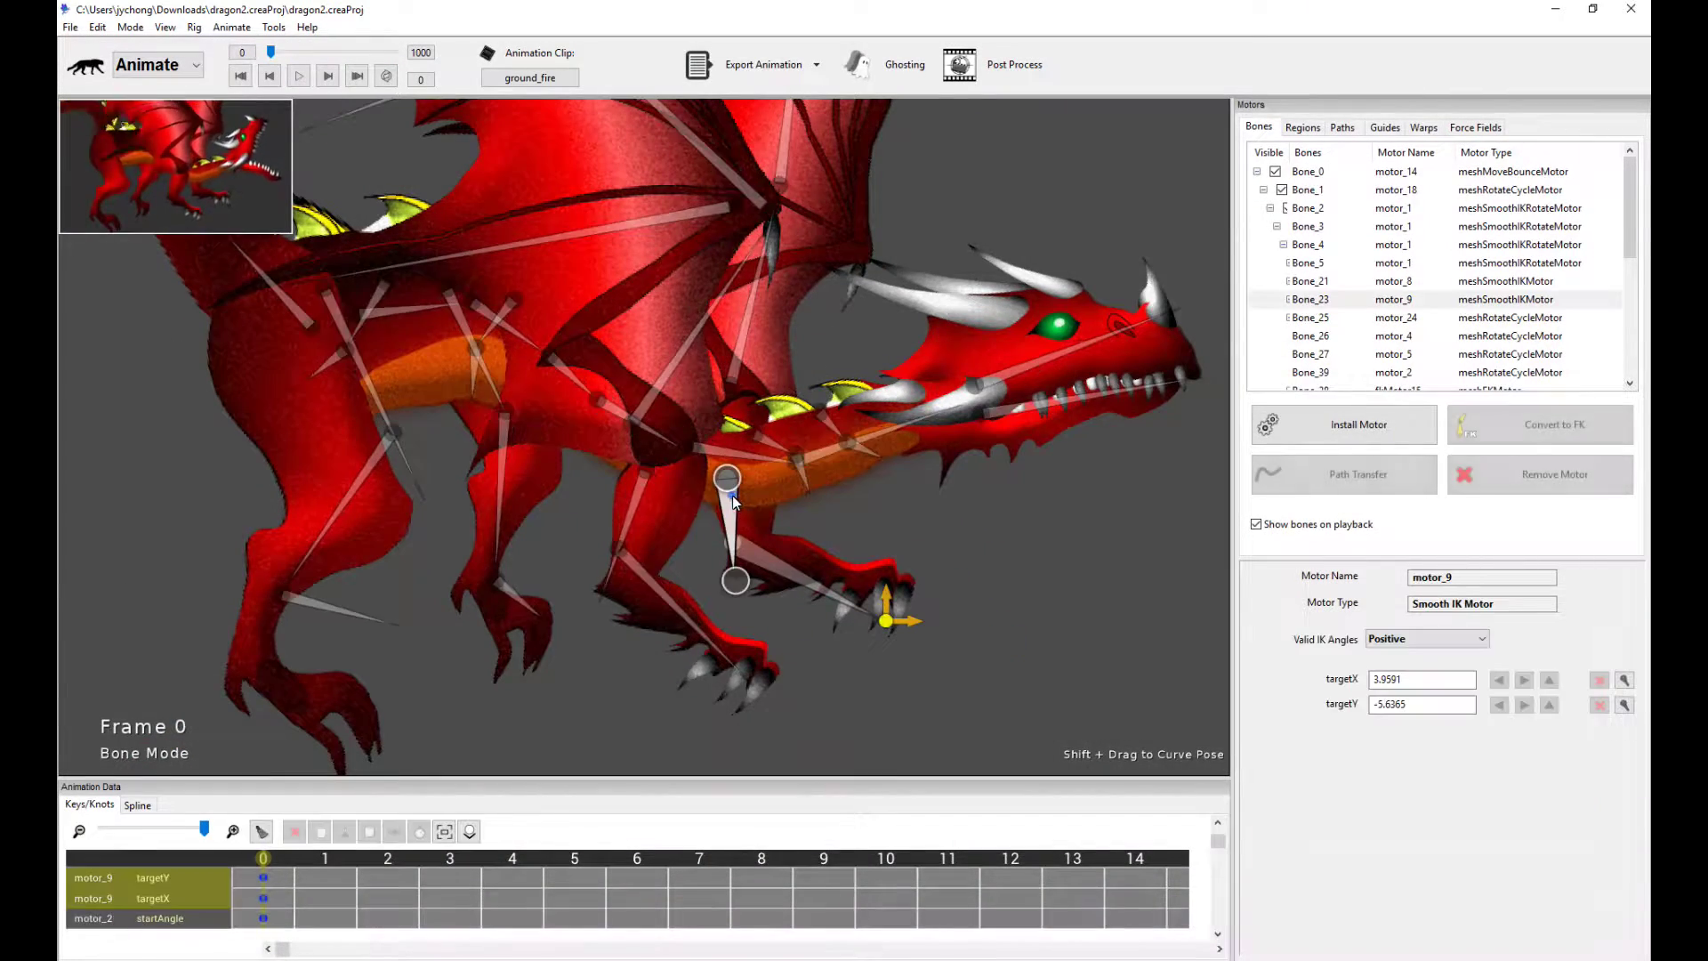
pyautogui.click(703, 630)
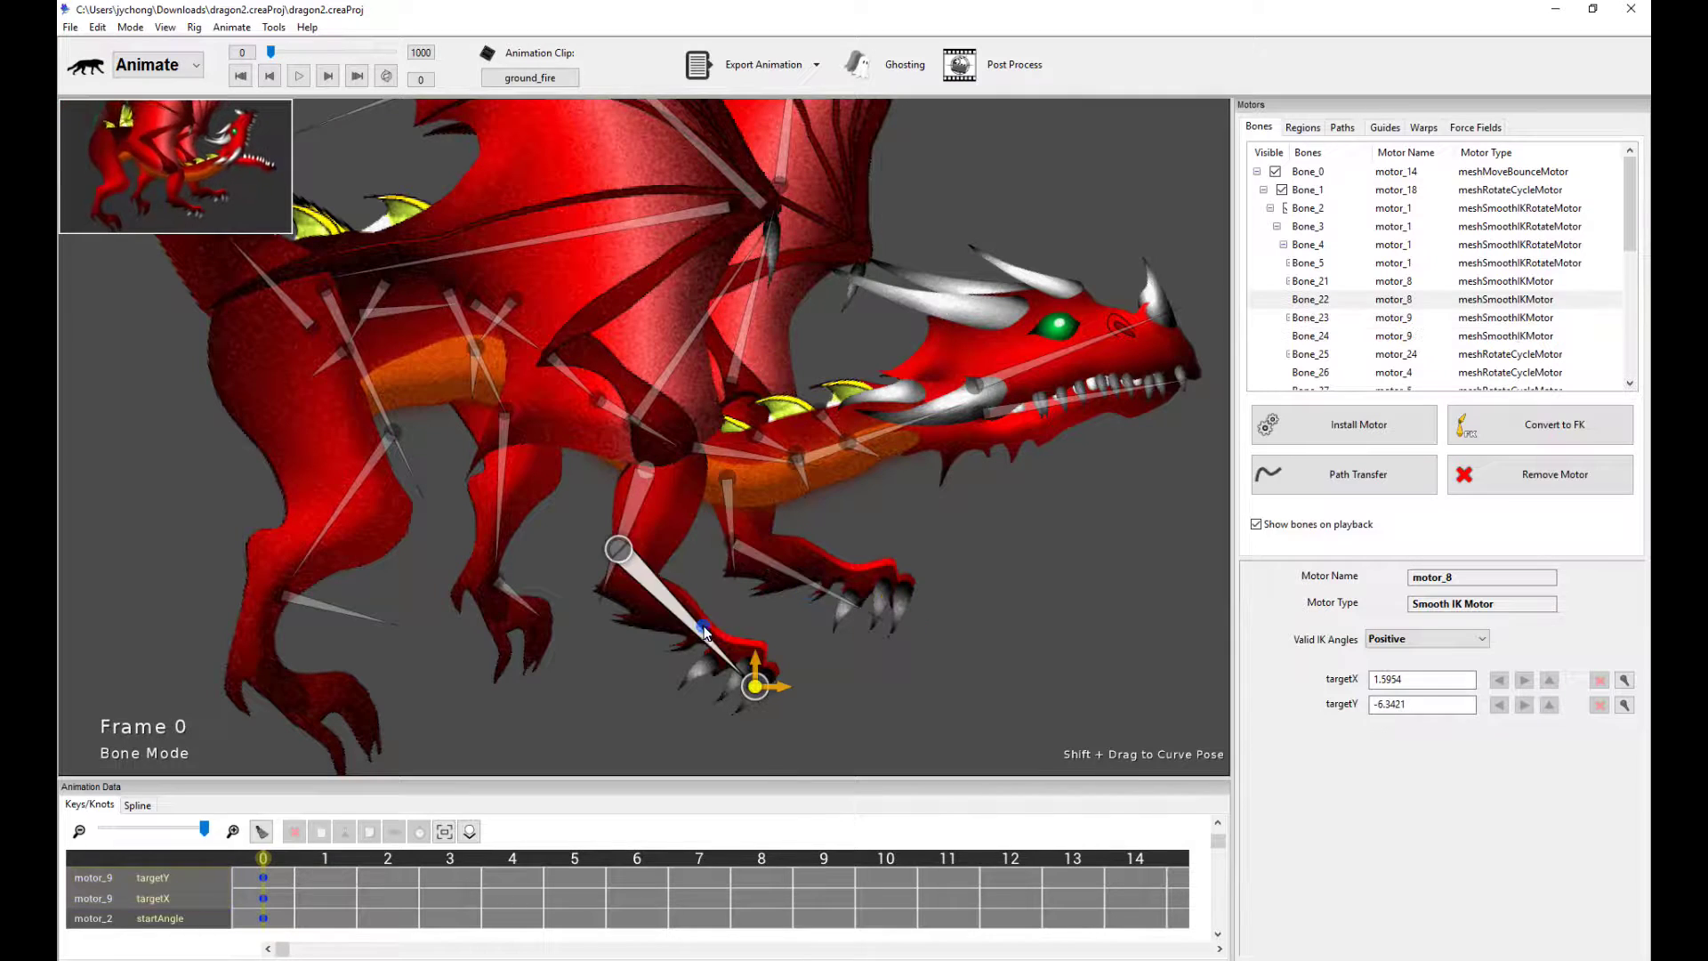
pyautogui.click(743, 536)
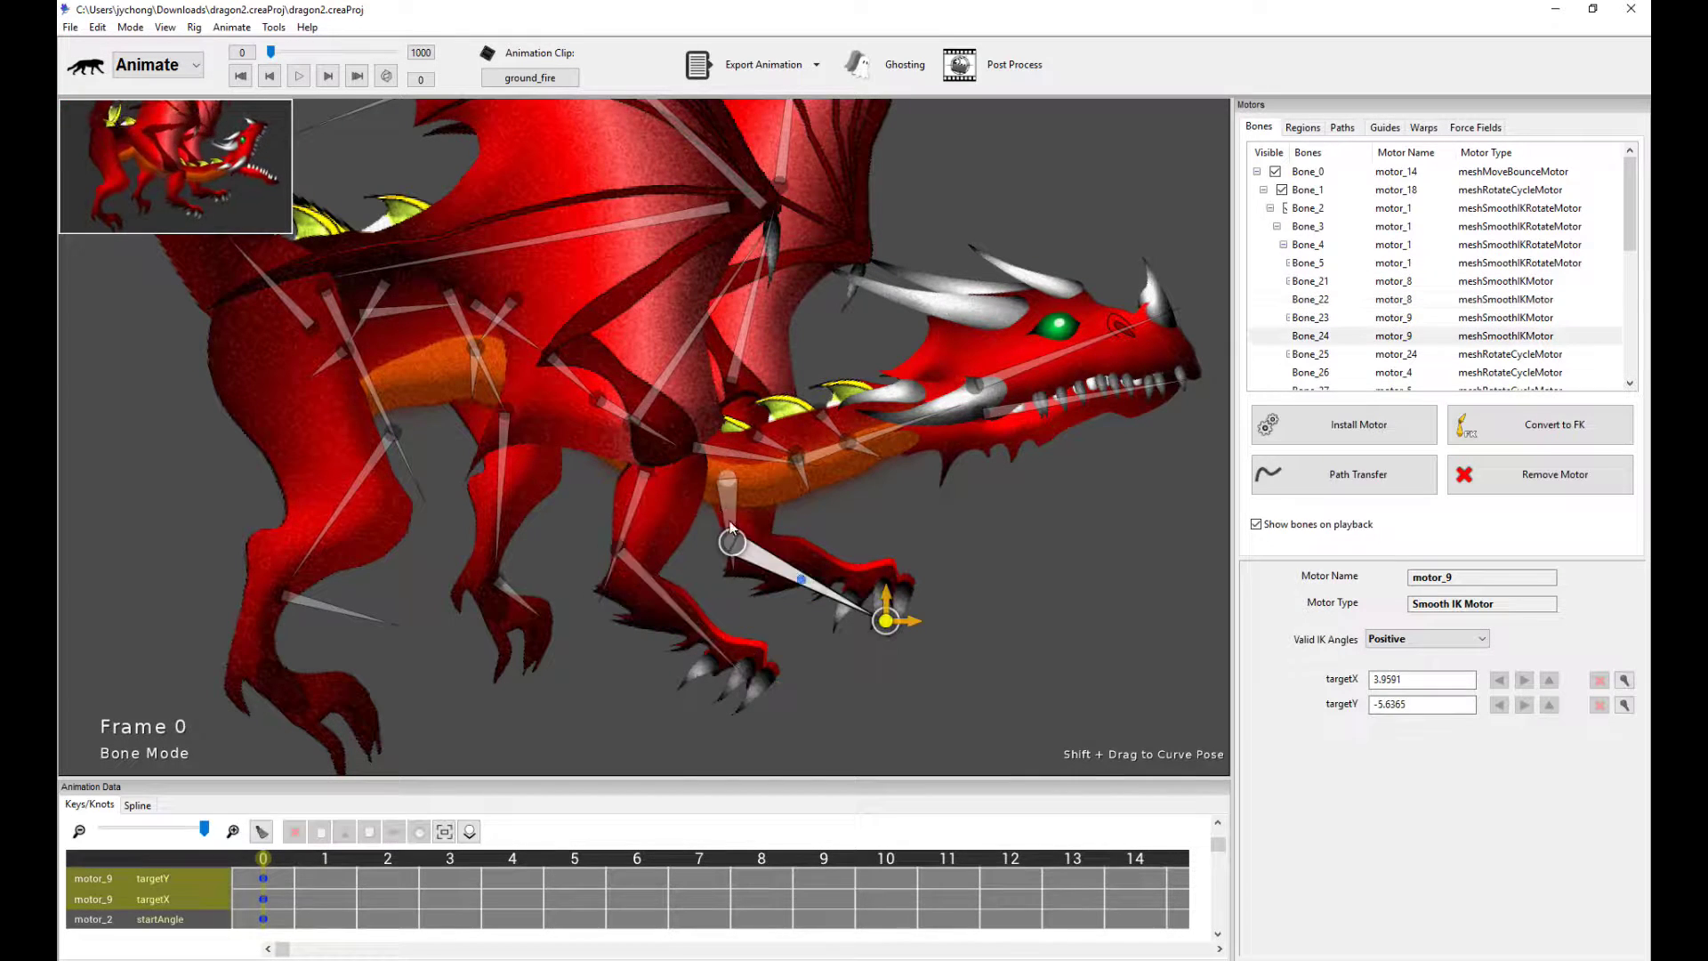
pyautogui.click(795, 577)
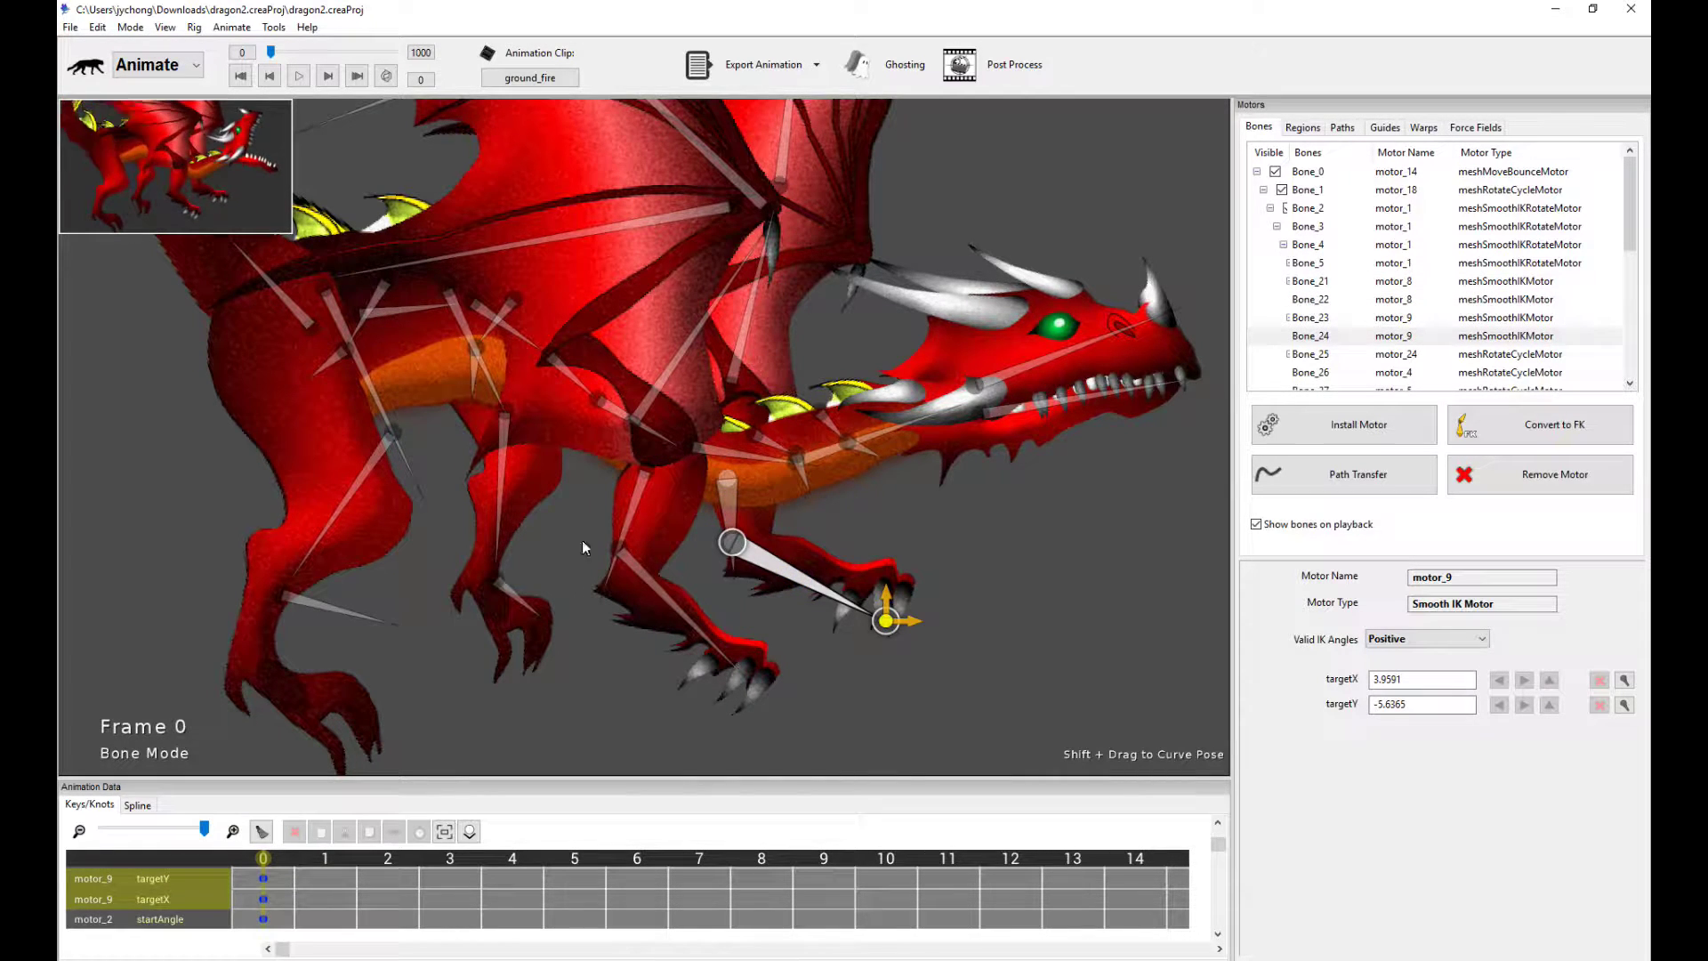
# Step: Play the clip to see how the IK motors hold the front feet, selecting the far front leg's lower bone during playback
pyautogui.press('space')
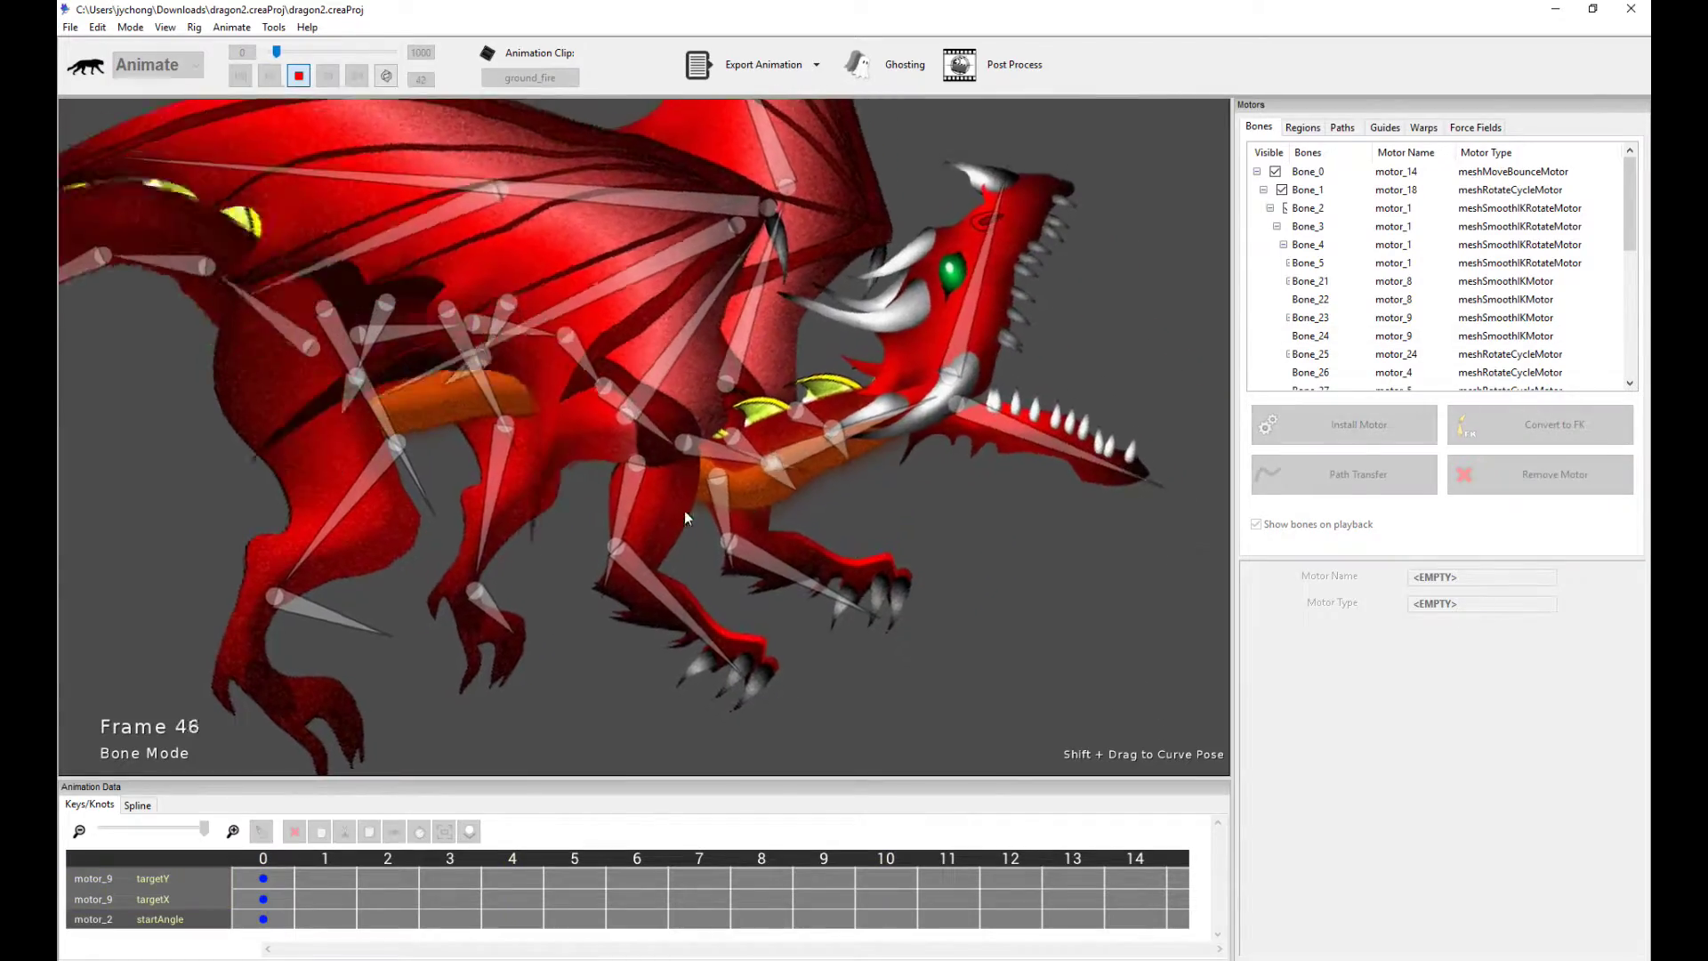
pyautogui.click(782, 564)
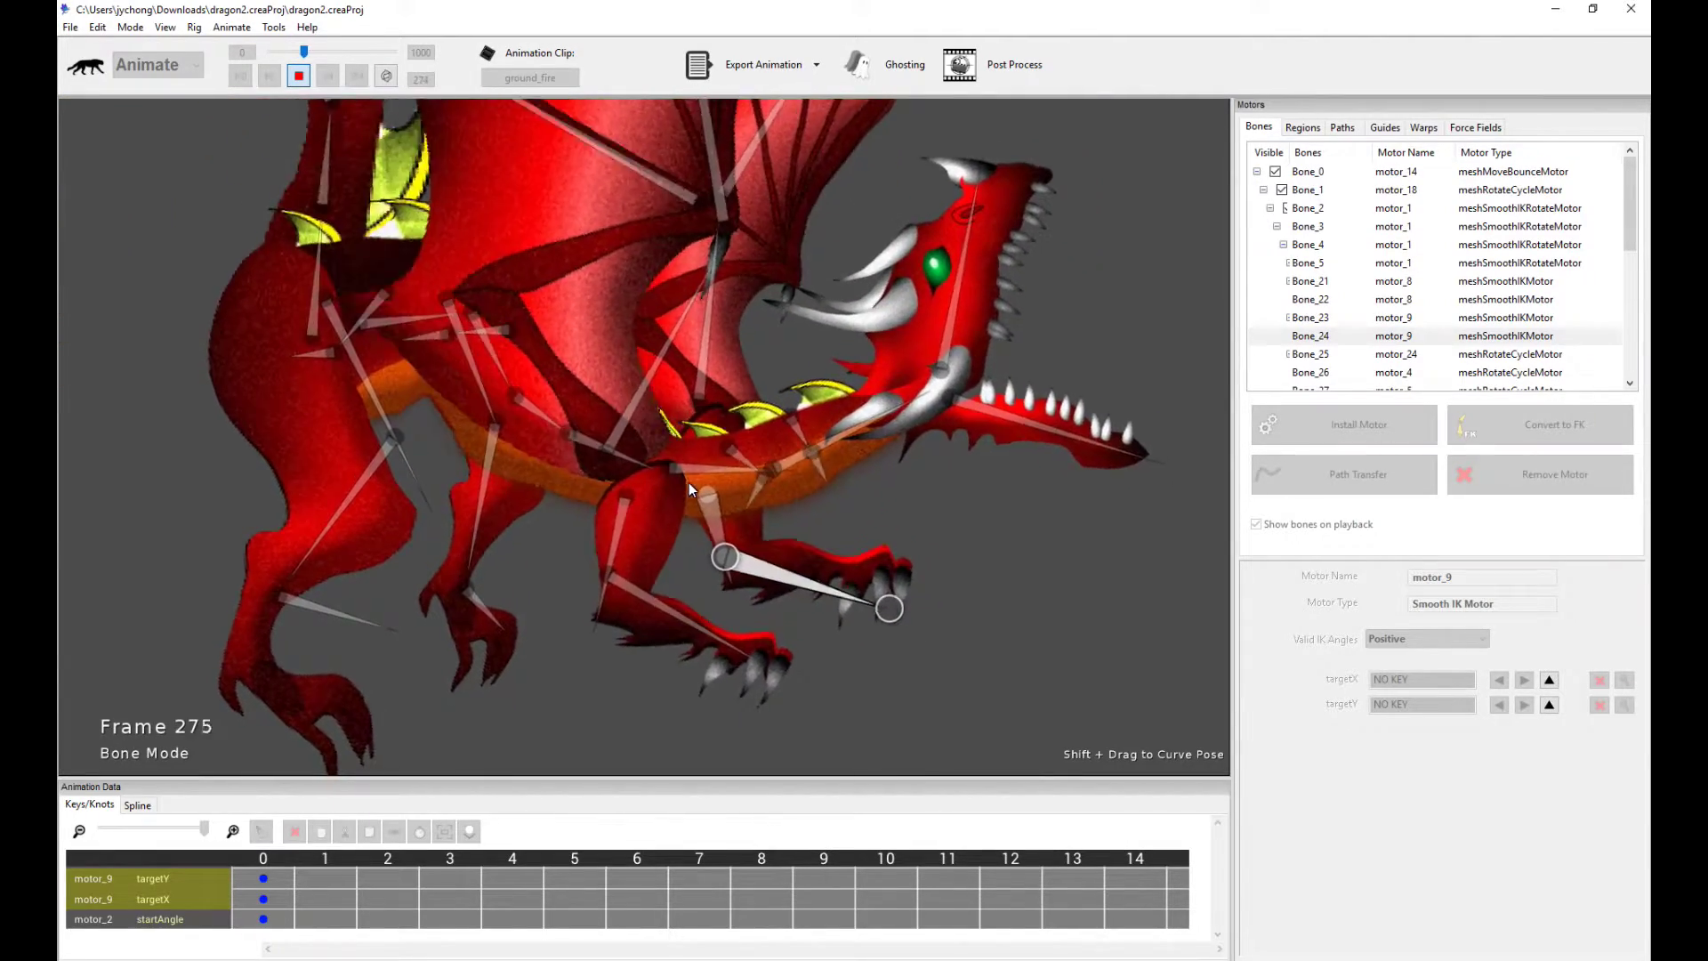
pyautogui.press('space')
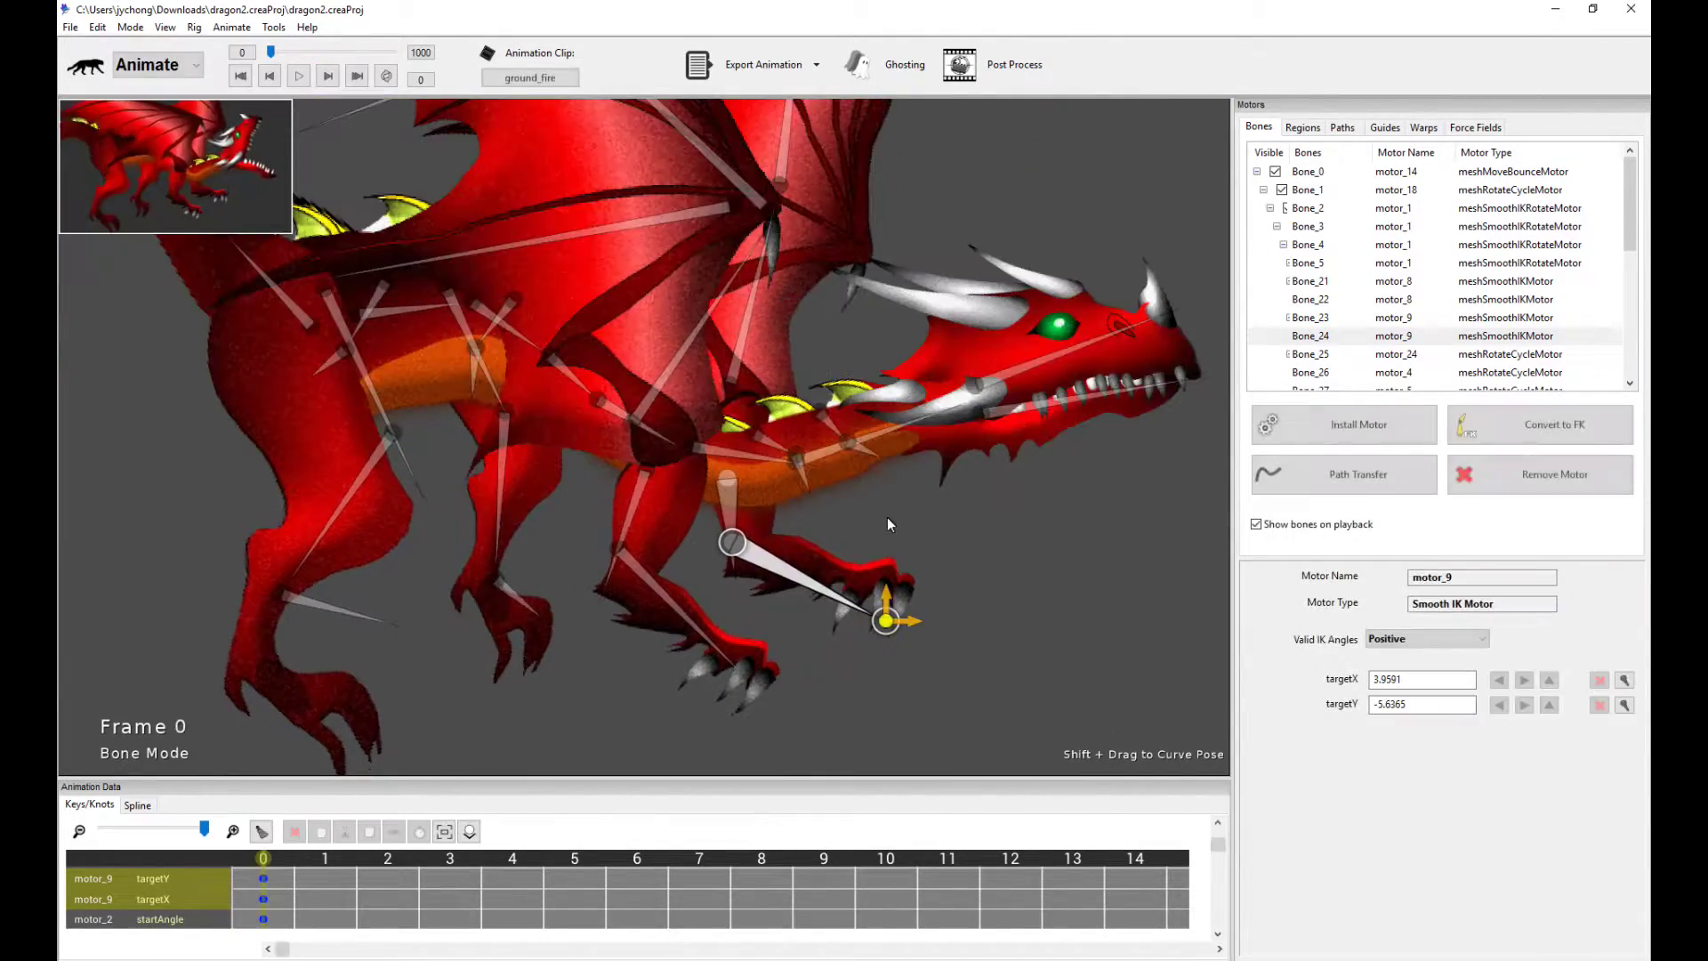
# Step: Select the root bone Bone_0 and play the clip to examine its Move Bounce Motor, then stop playback
pyautogui.click(952, 514)
pyautogui.click(1504, 172)
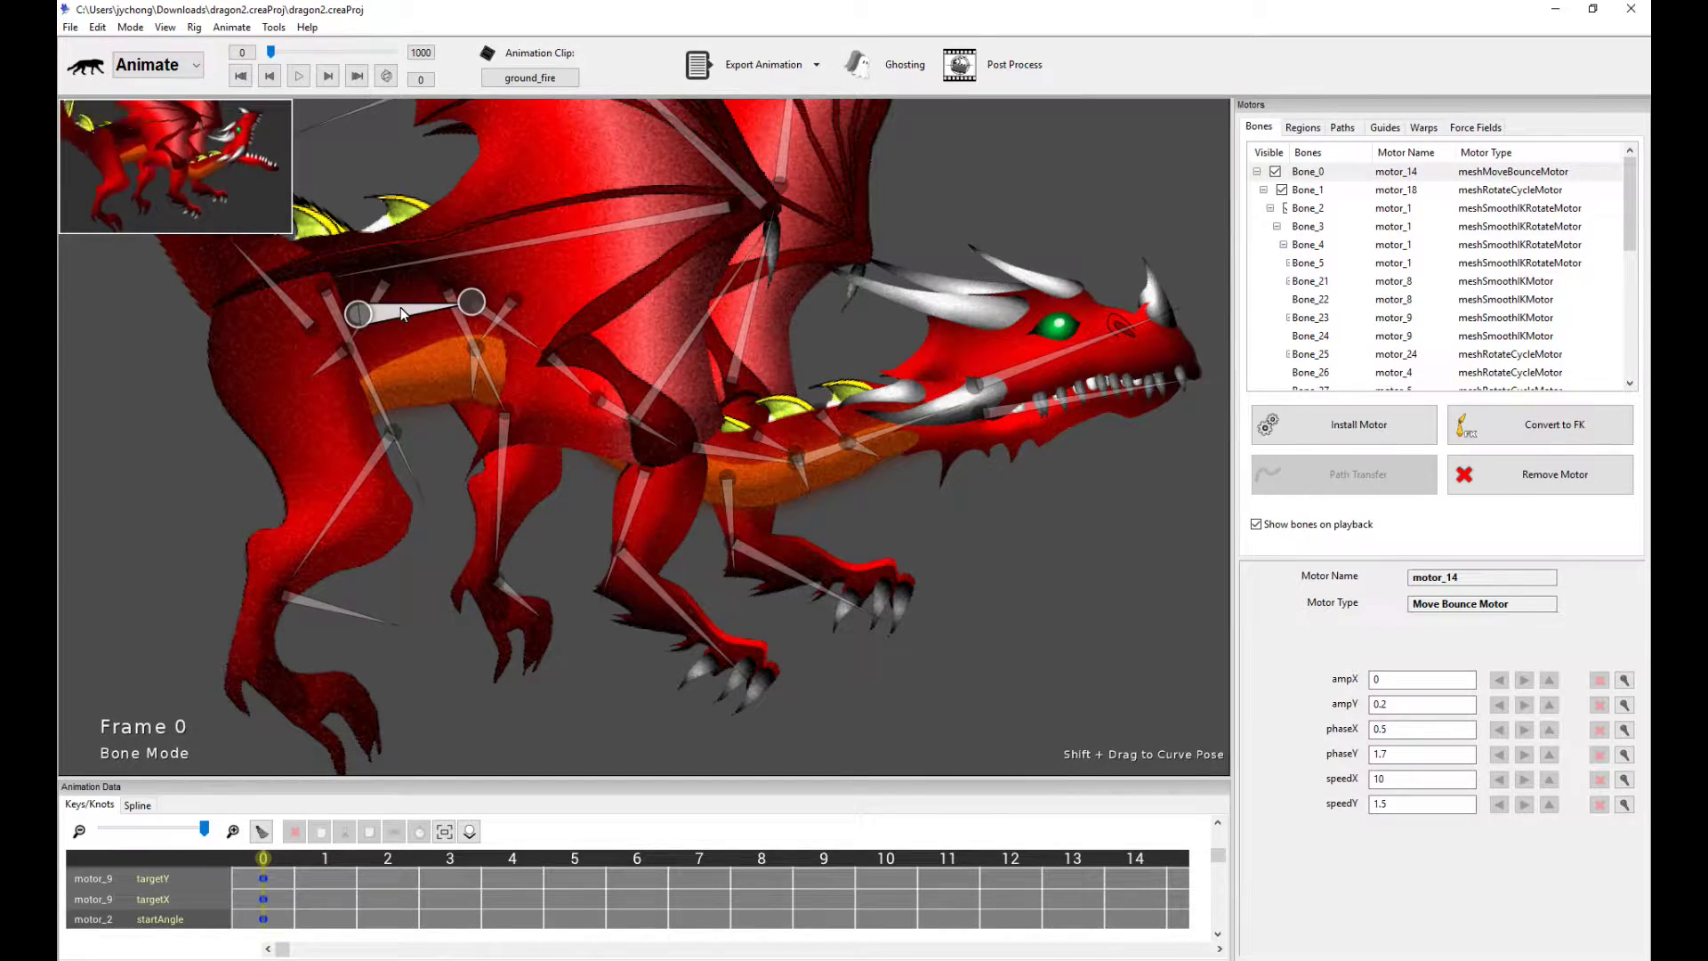
pyautogui.press('space')
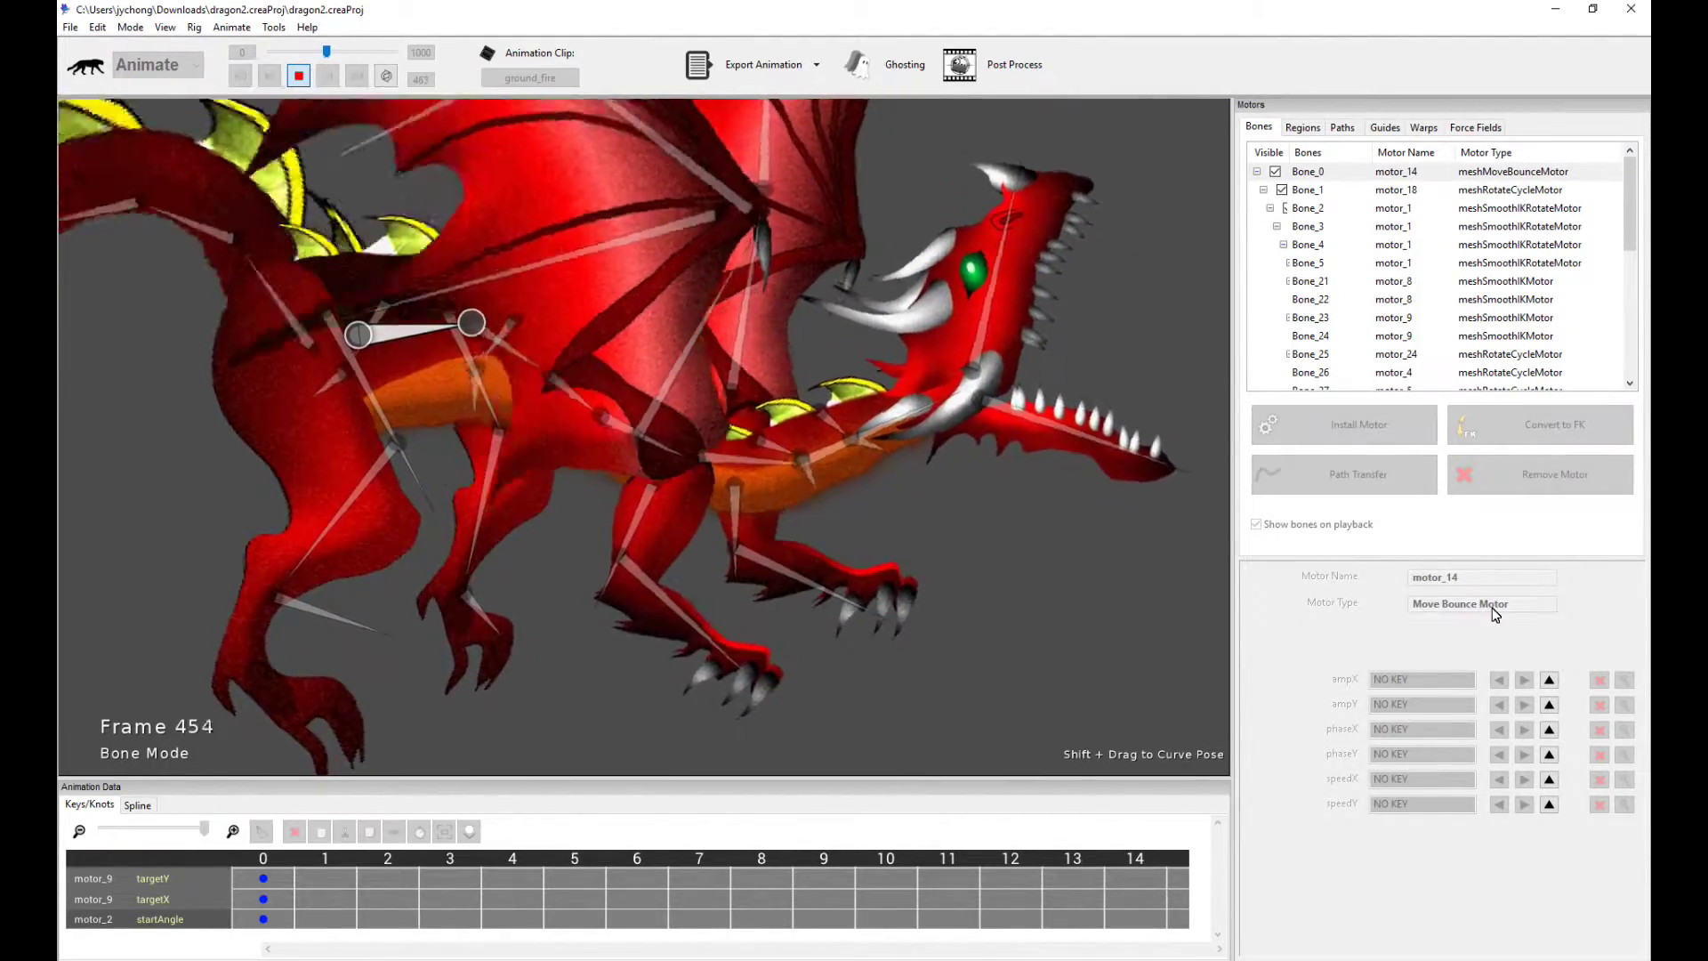
pyautogui.press('space')
# Step: Reselect the root bone and replay the clip with the whole dragon in view to watch the body bounce
pyautogui.click(228, 413)
pyautogui.click(403, 313)
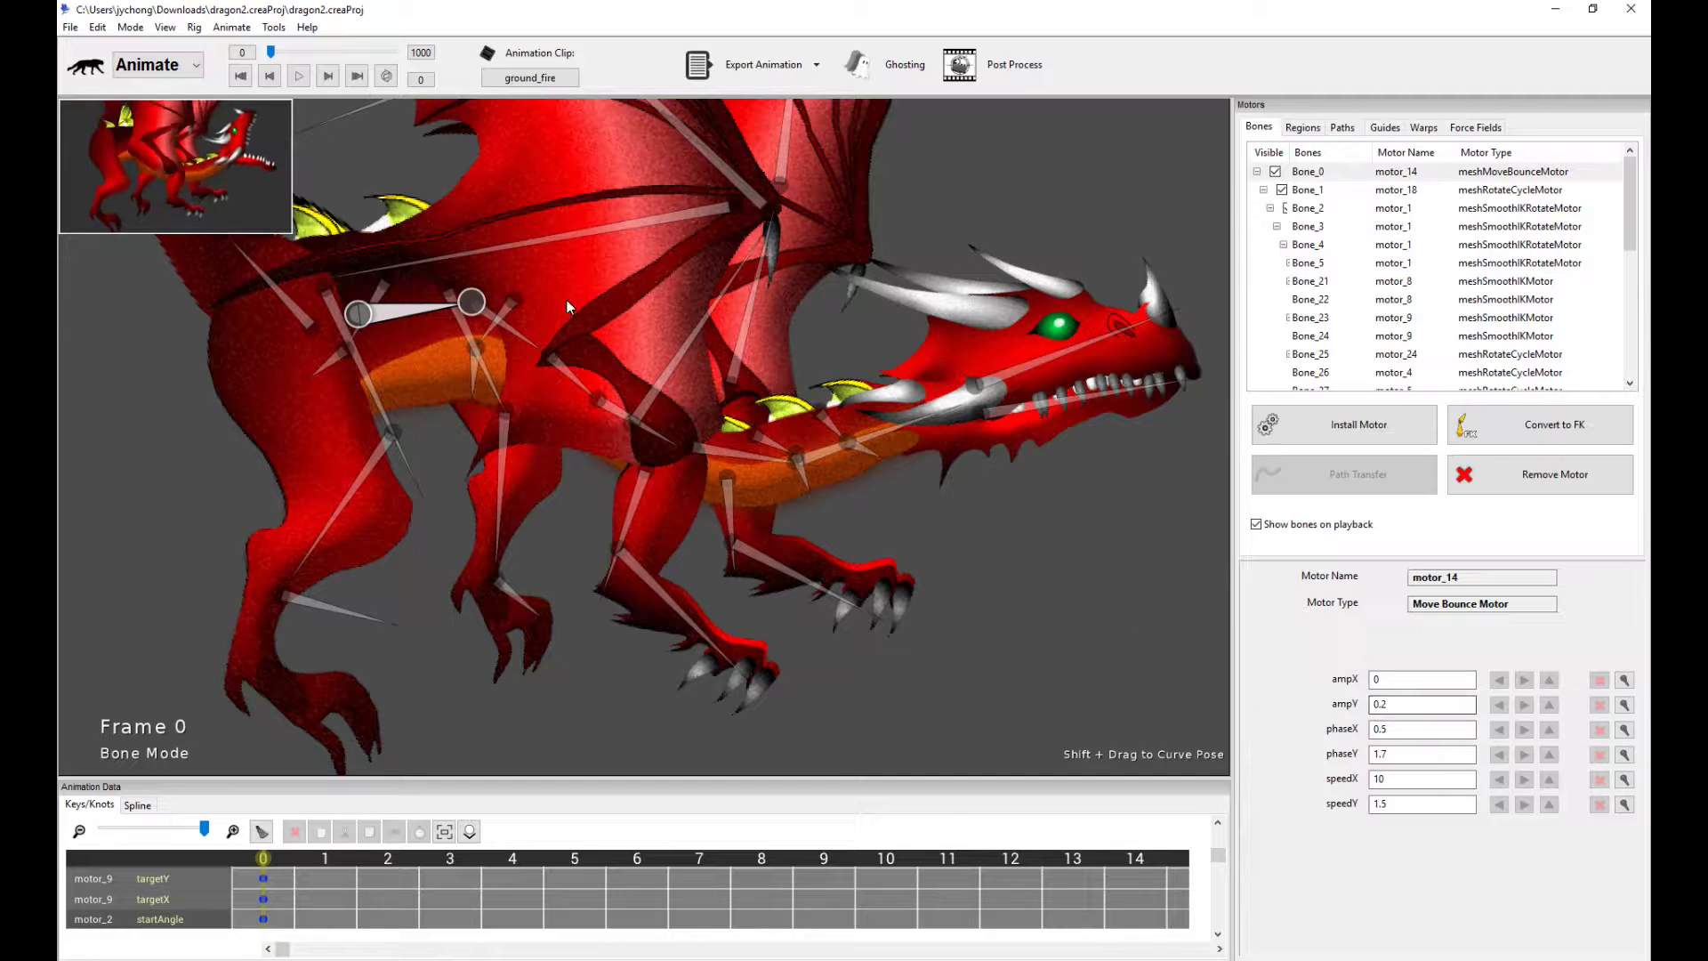
pyautogui.scroll(-3, 566, 299)
pyautogui.press('space')
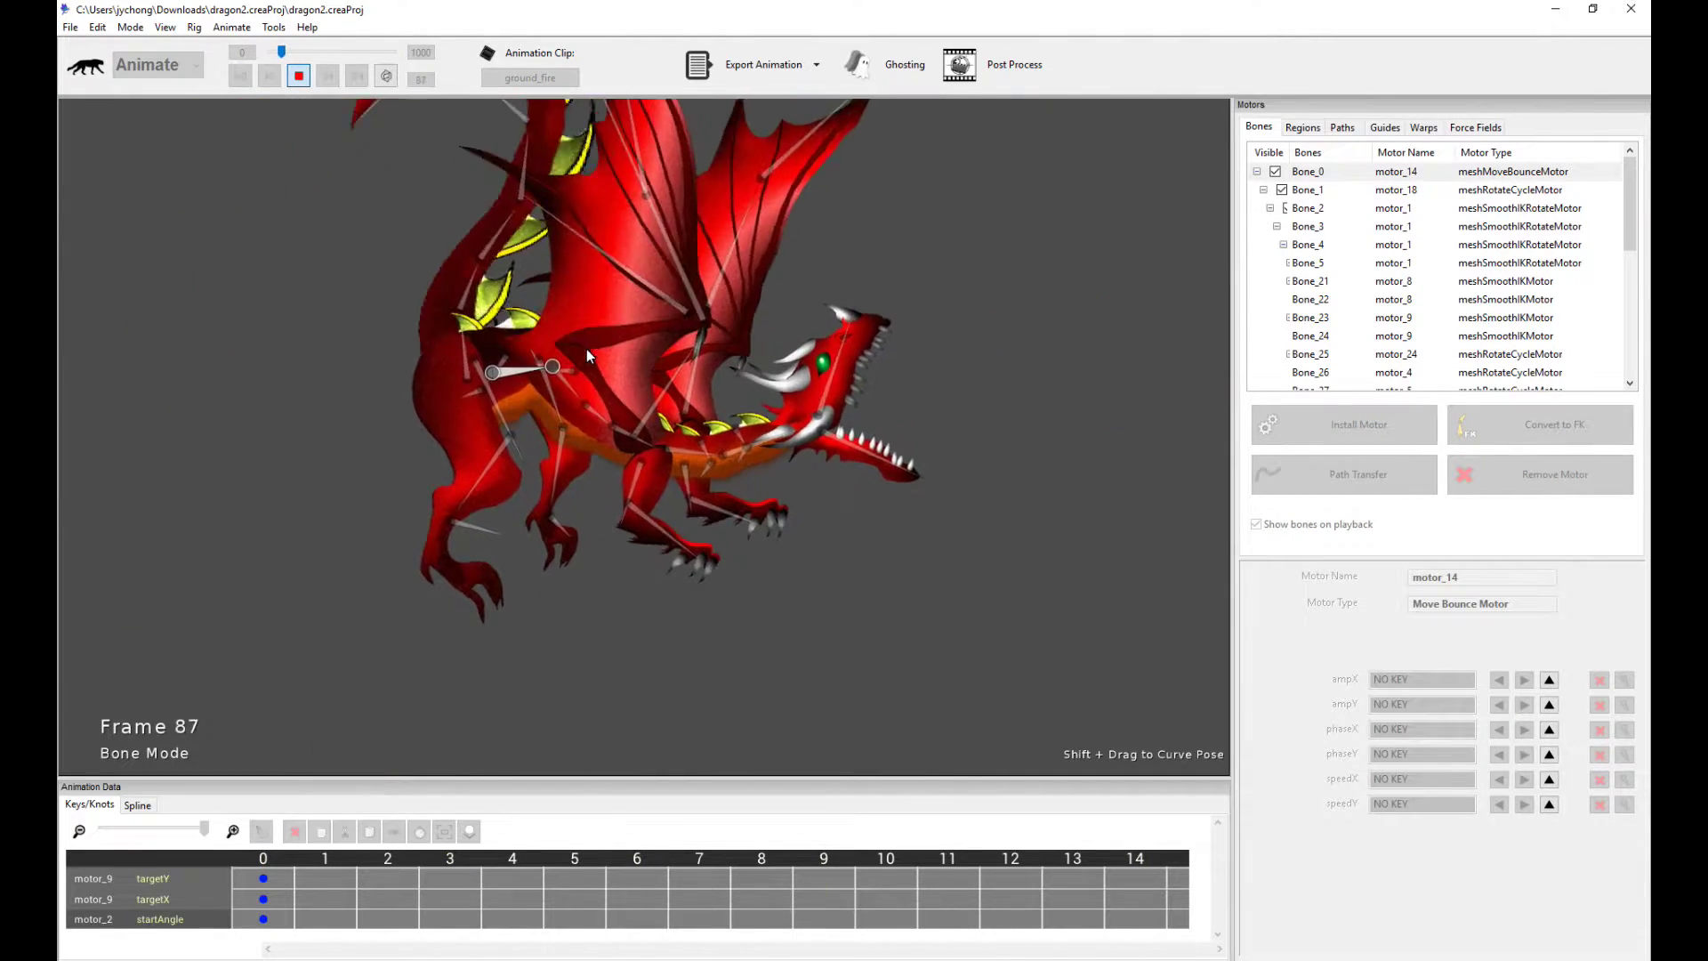
pyautogui.press('space')
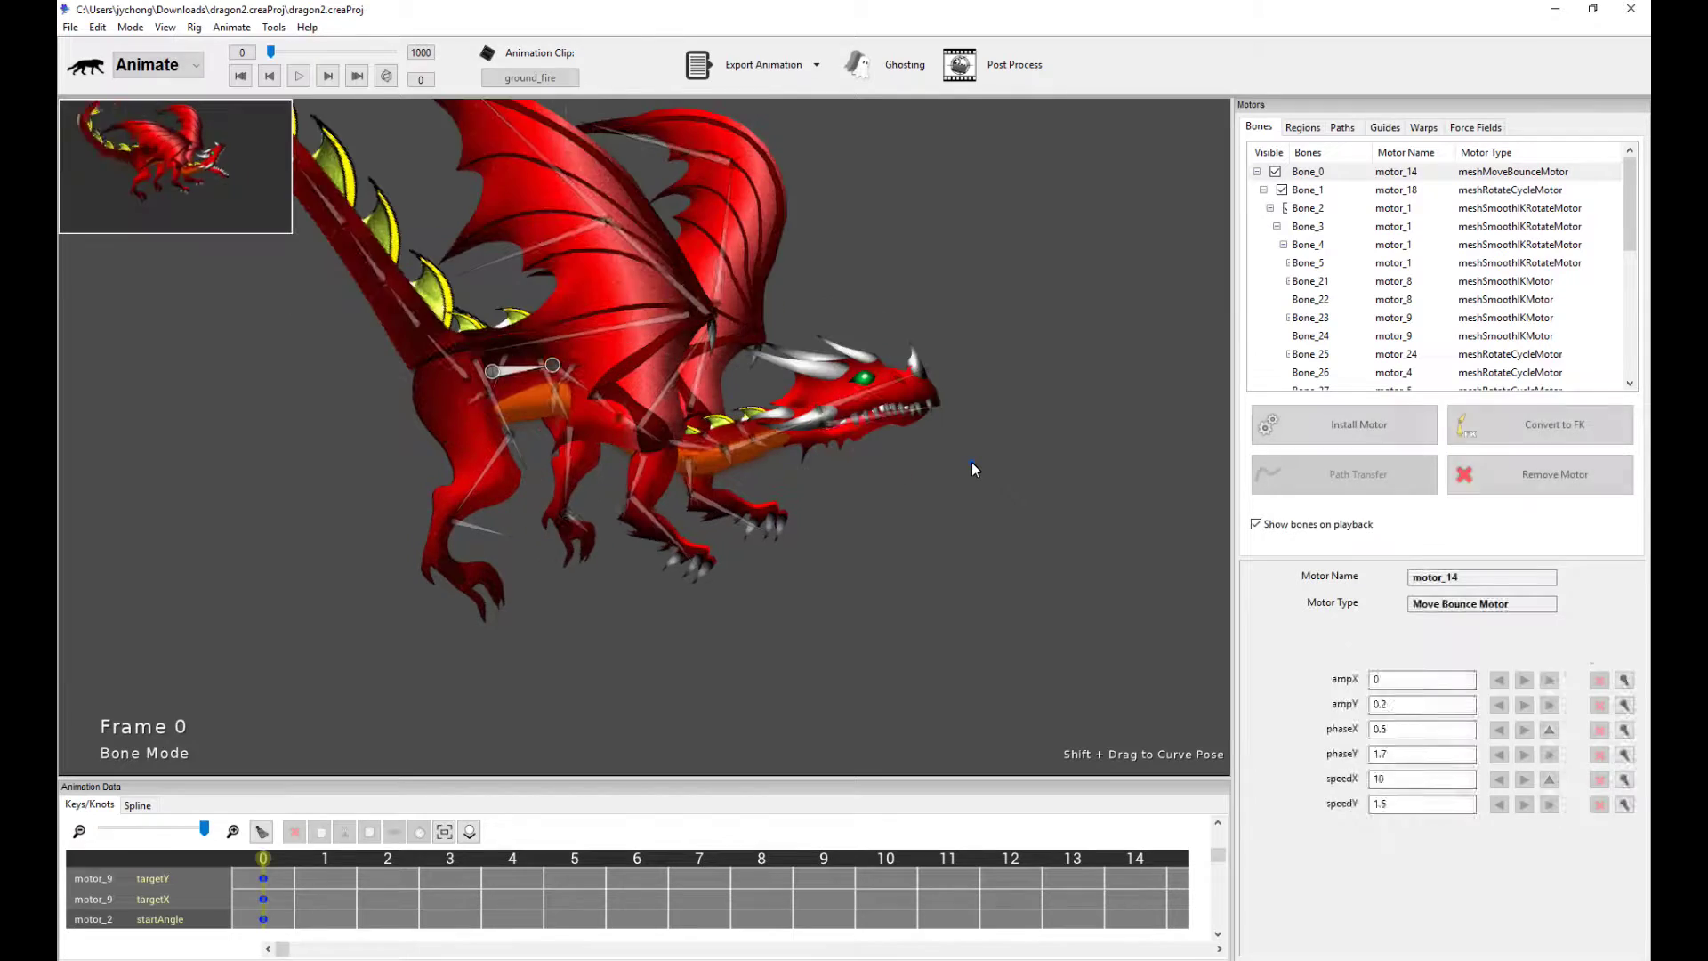
# Step: Select the front neck bone, Bone_5, and play the clip to watch its Smooth IK Rotate Motor, then stop playback
pyautogui.scroll(5, 972, 462)
pyautogui.click(922, 447)
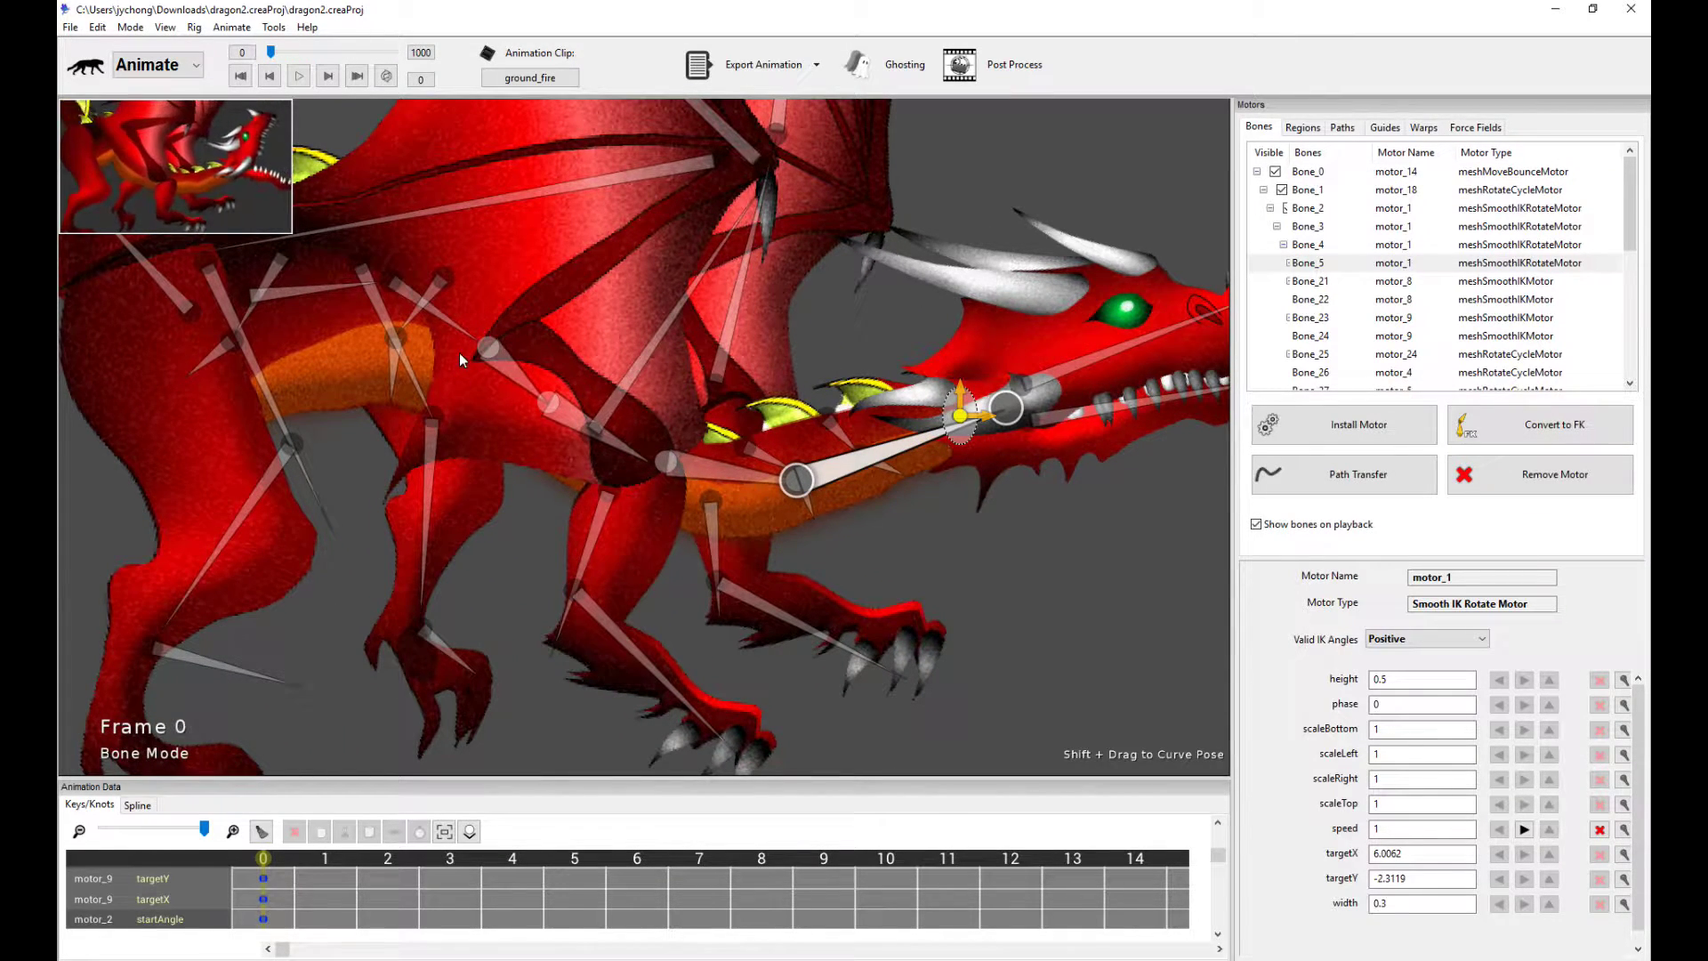
pyautogui.scroll(-5, 865, 424)
pyautogui.press('space')
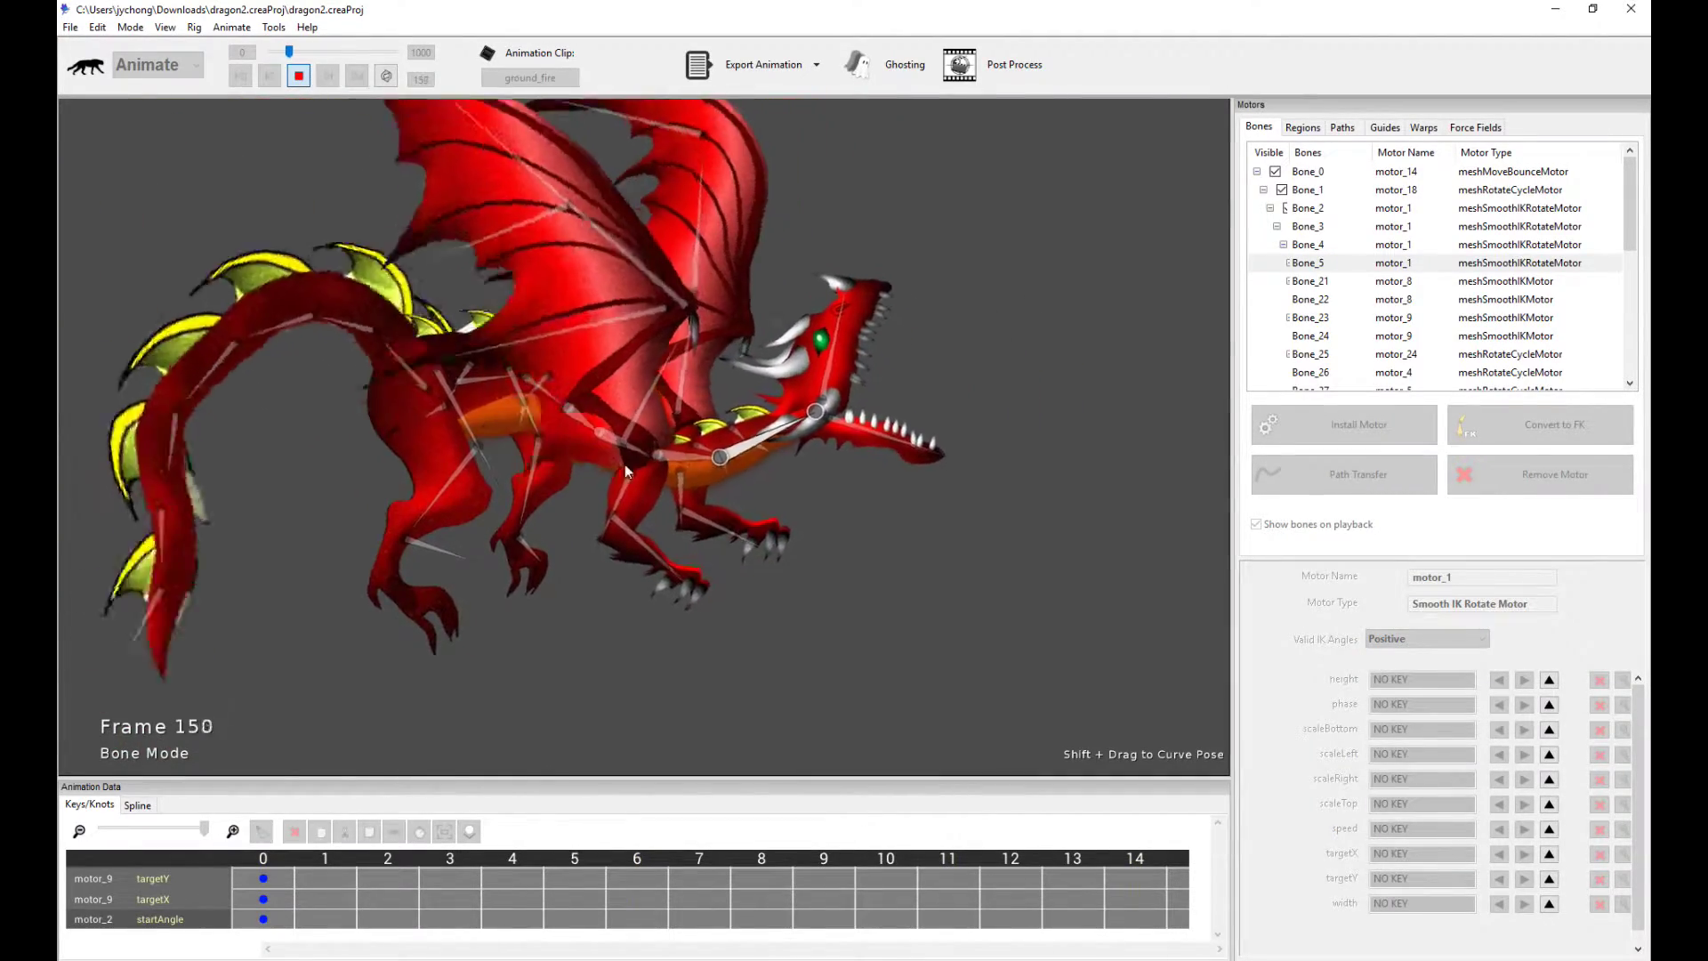
pyautogui.scroll(3, 607, 445)
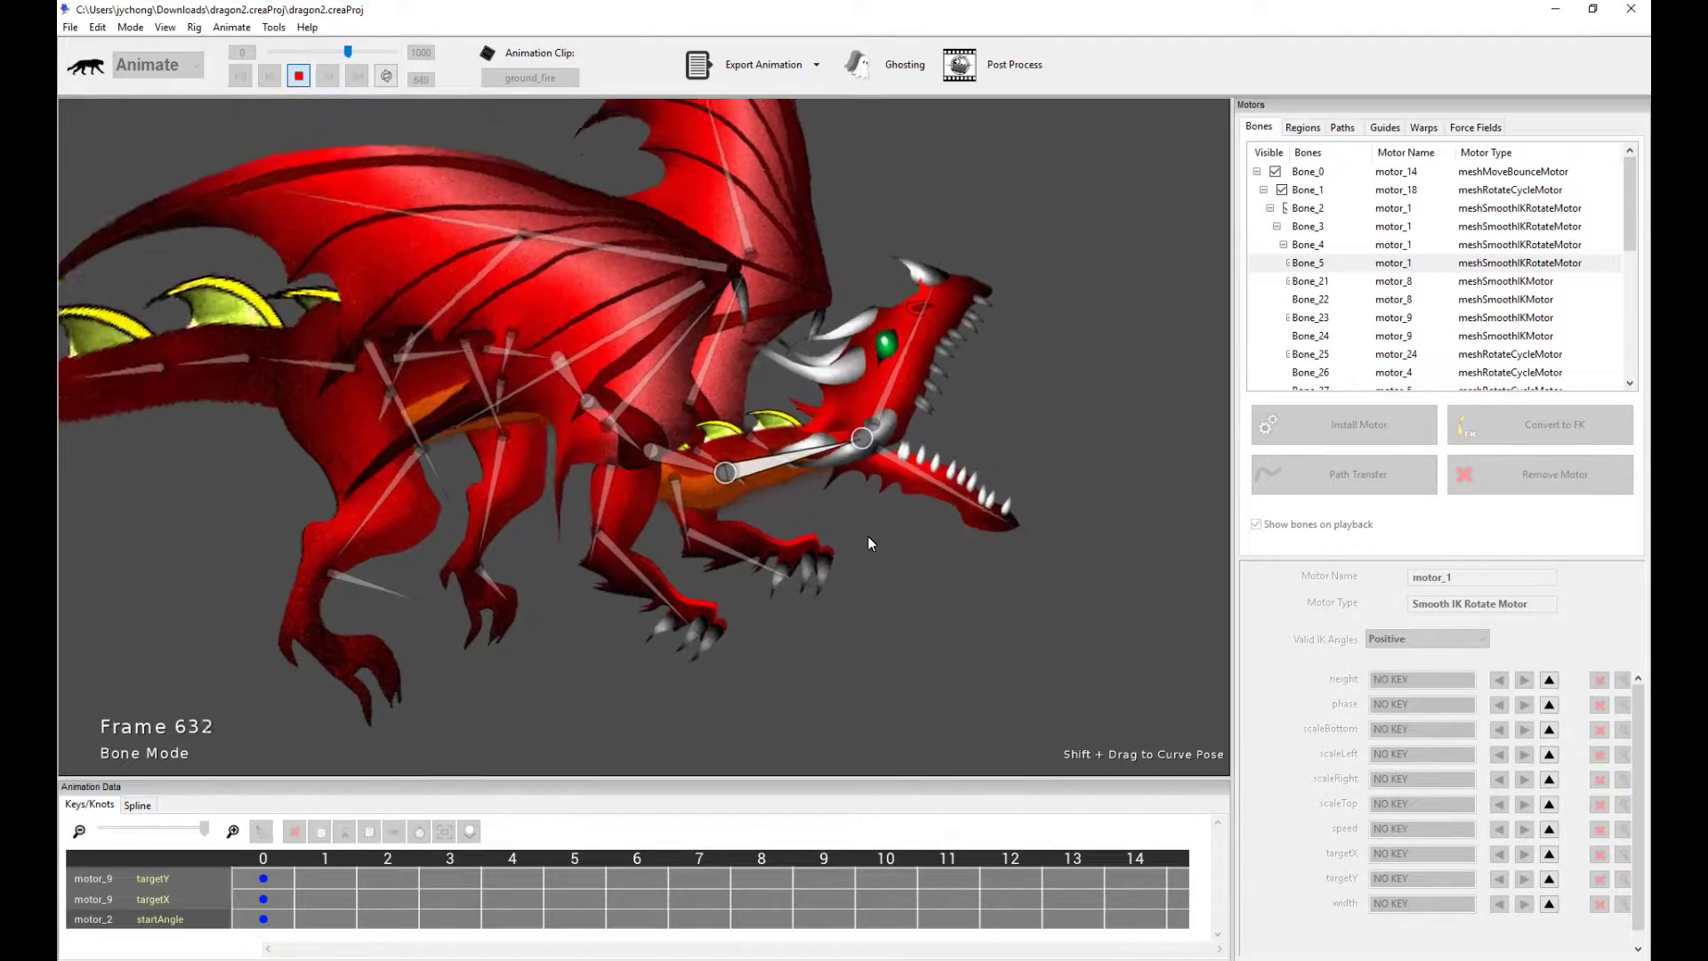
pyautogui.scroll(4, 867, 533)
pyautogui.press('space')
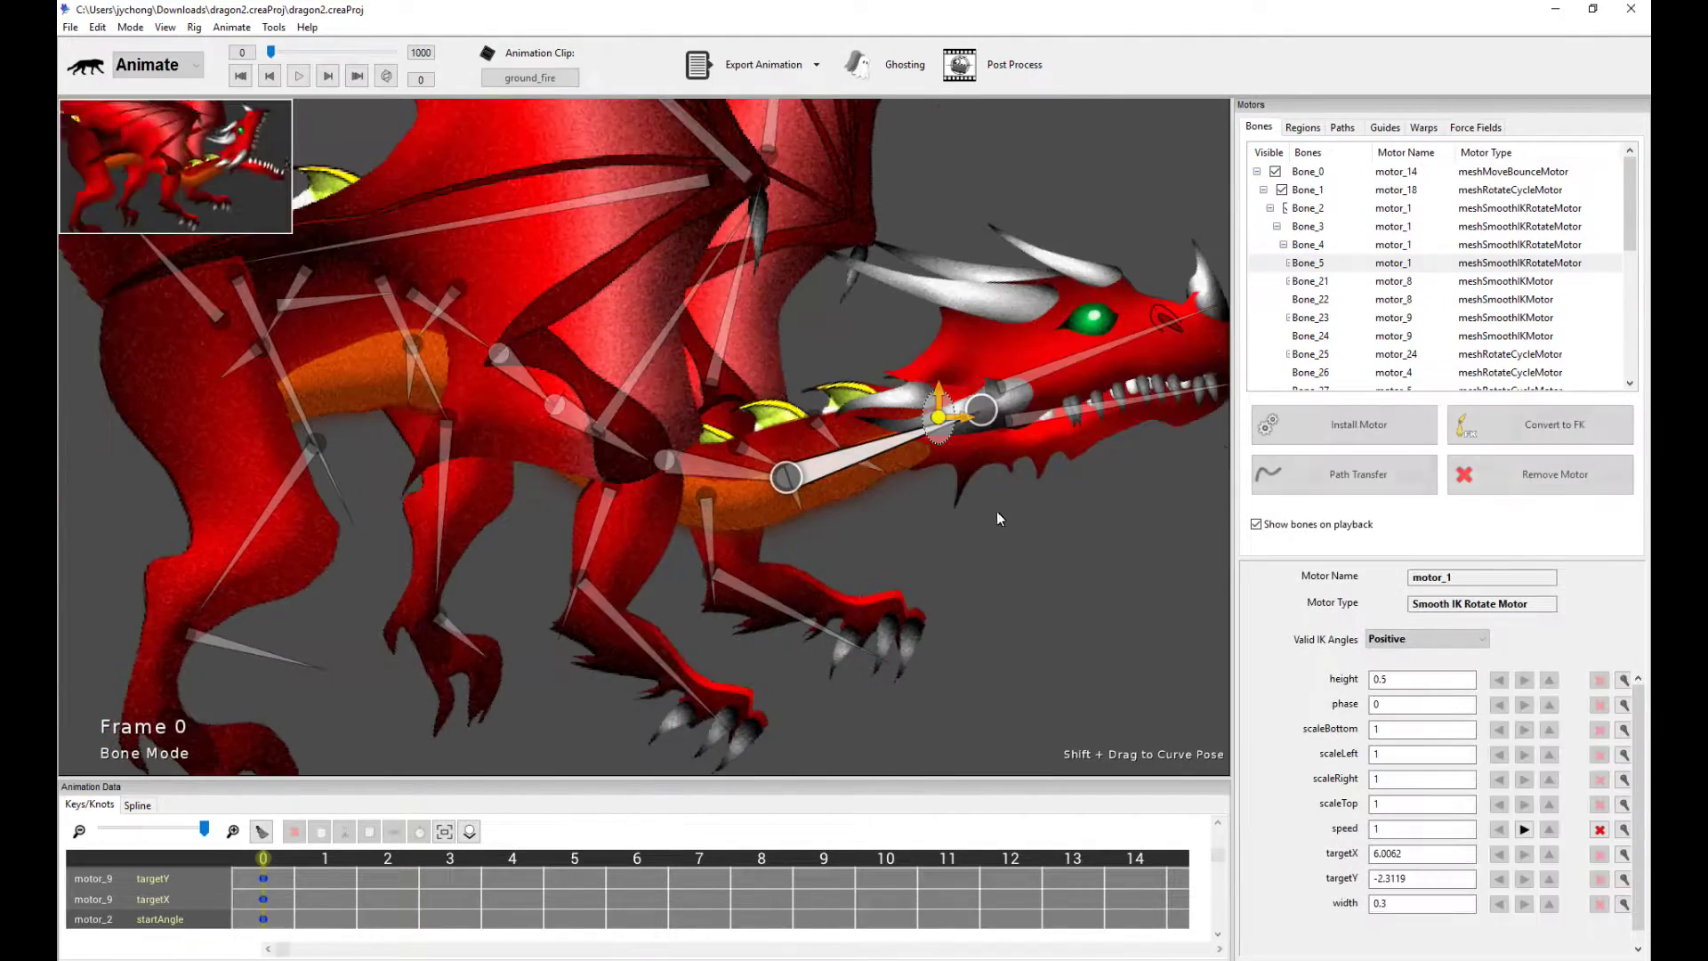
# Step: Select both neck bones, Bone_4 and Bone_5, and examine up close the elliptical path around their shared IK target
pyautogui.click(729, 468)
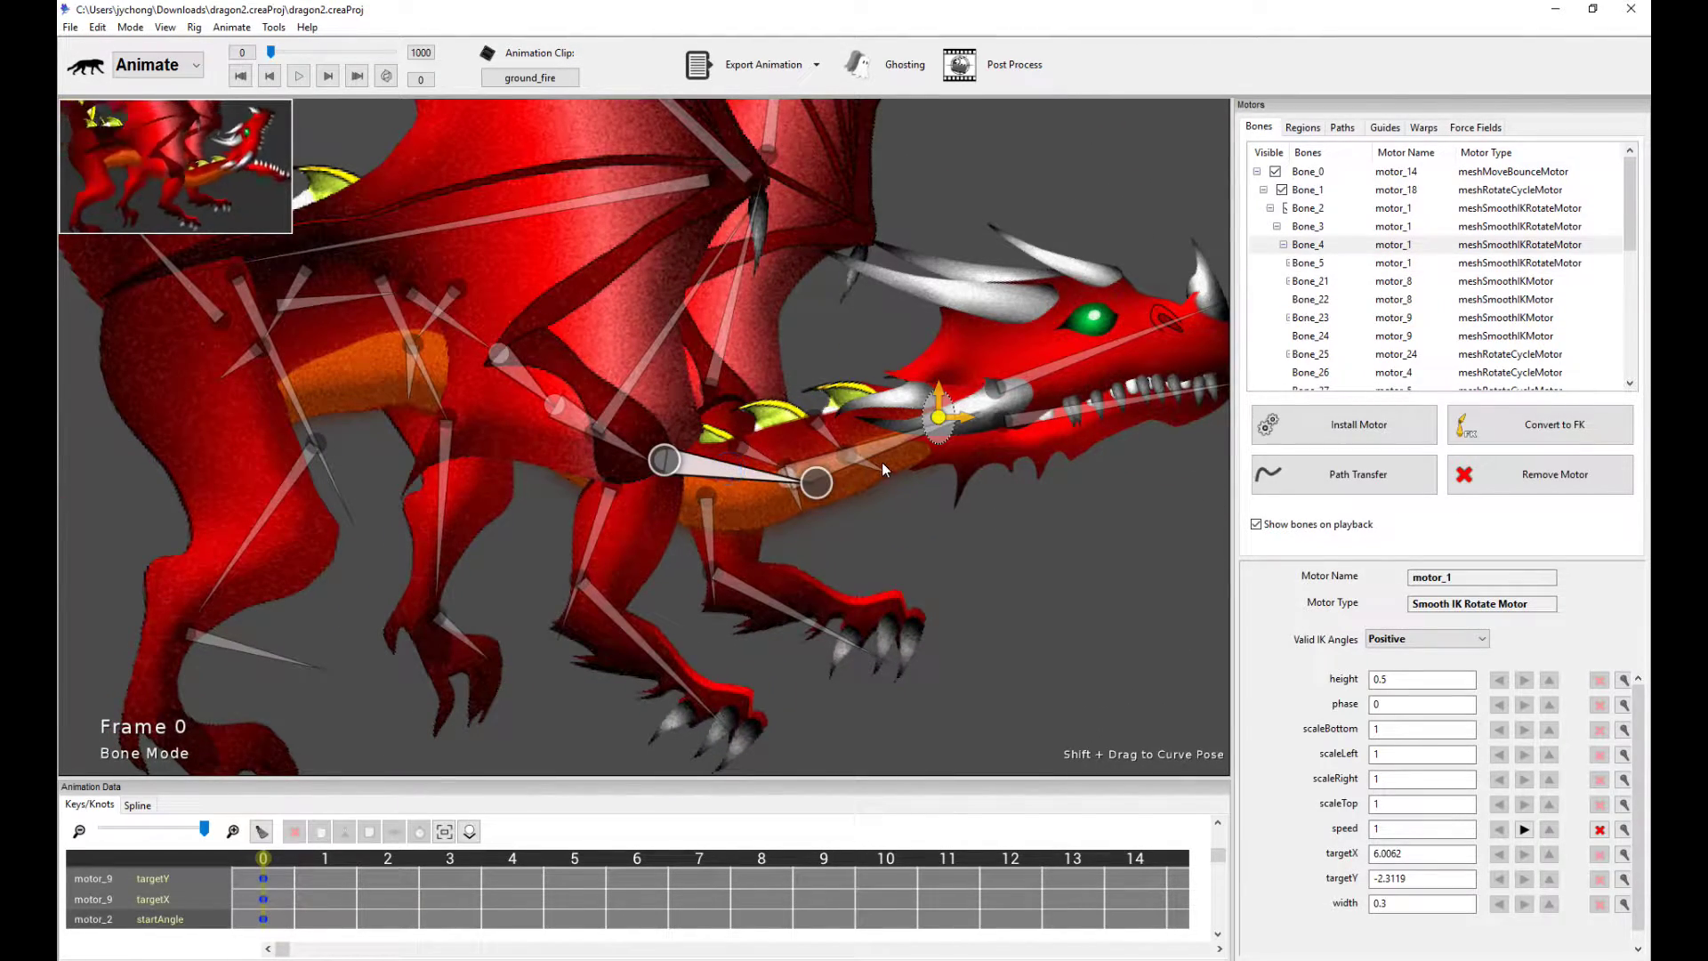
pyautogui.click(904, 439)
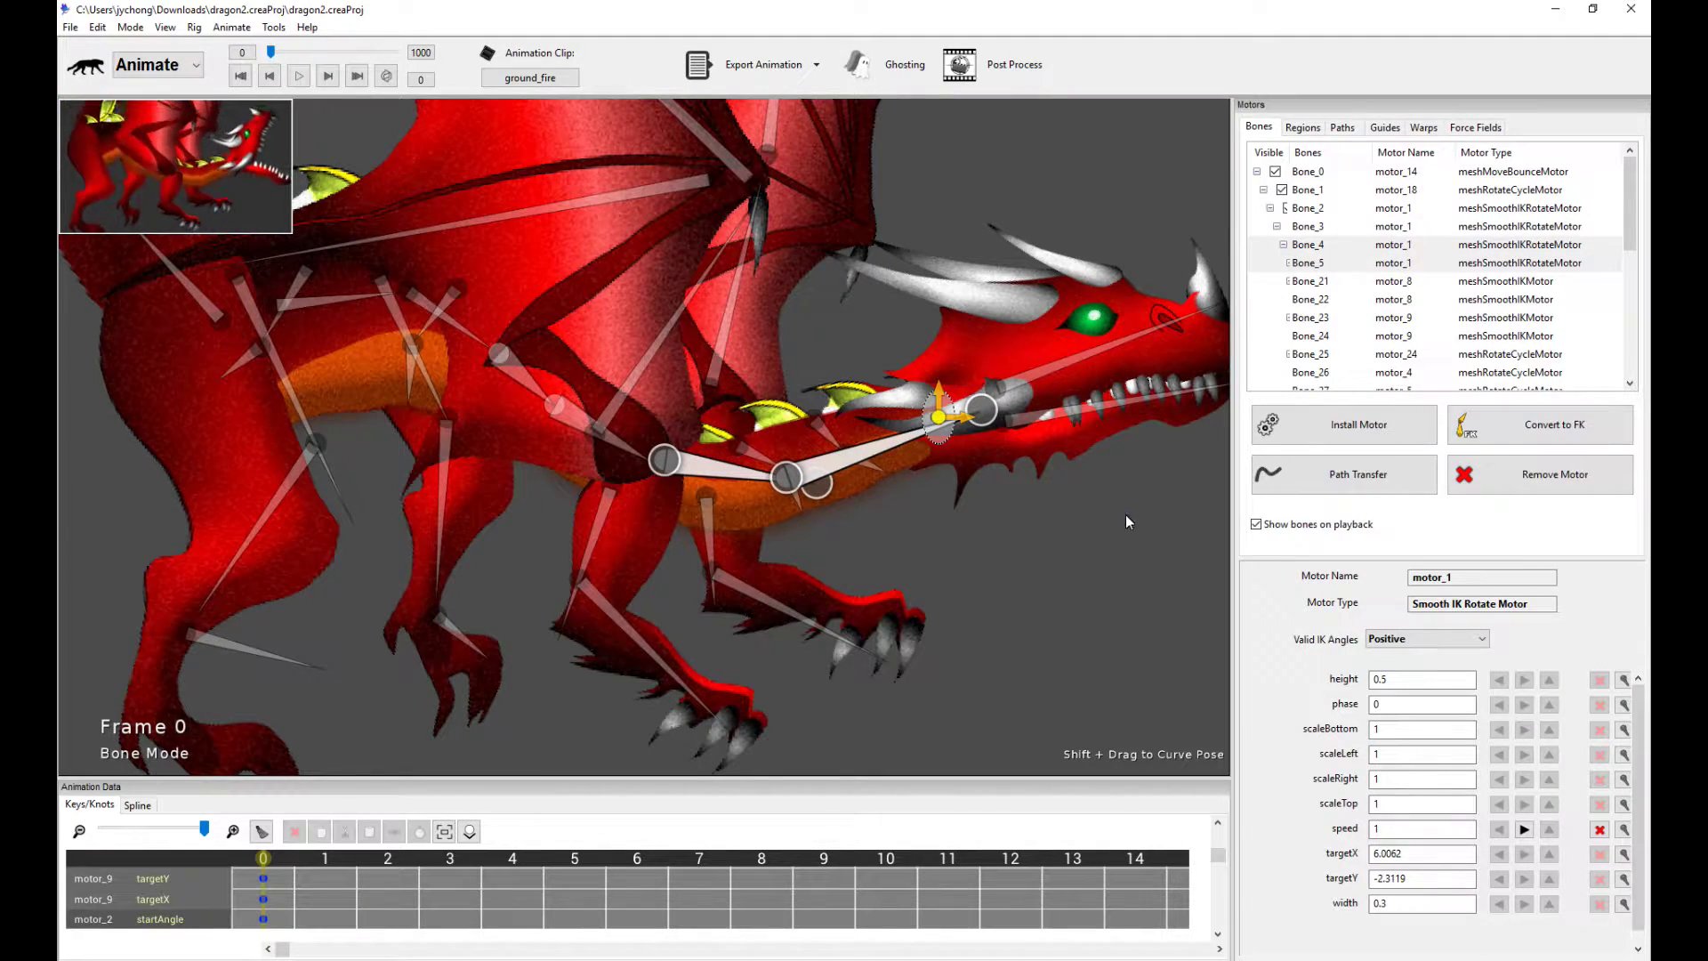
pyautogui.moveTo(1124, 515); pyautogui.dragTo(873, 626)
pyautogui.scroll(1, 872, 626)
pyautogui.scroll(3, 873, 626)
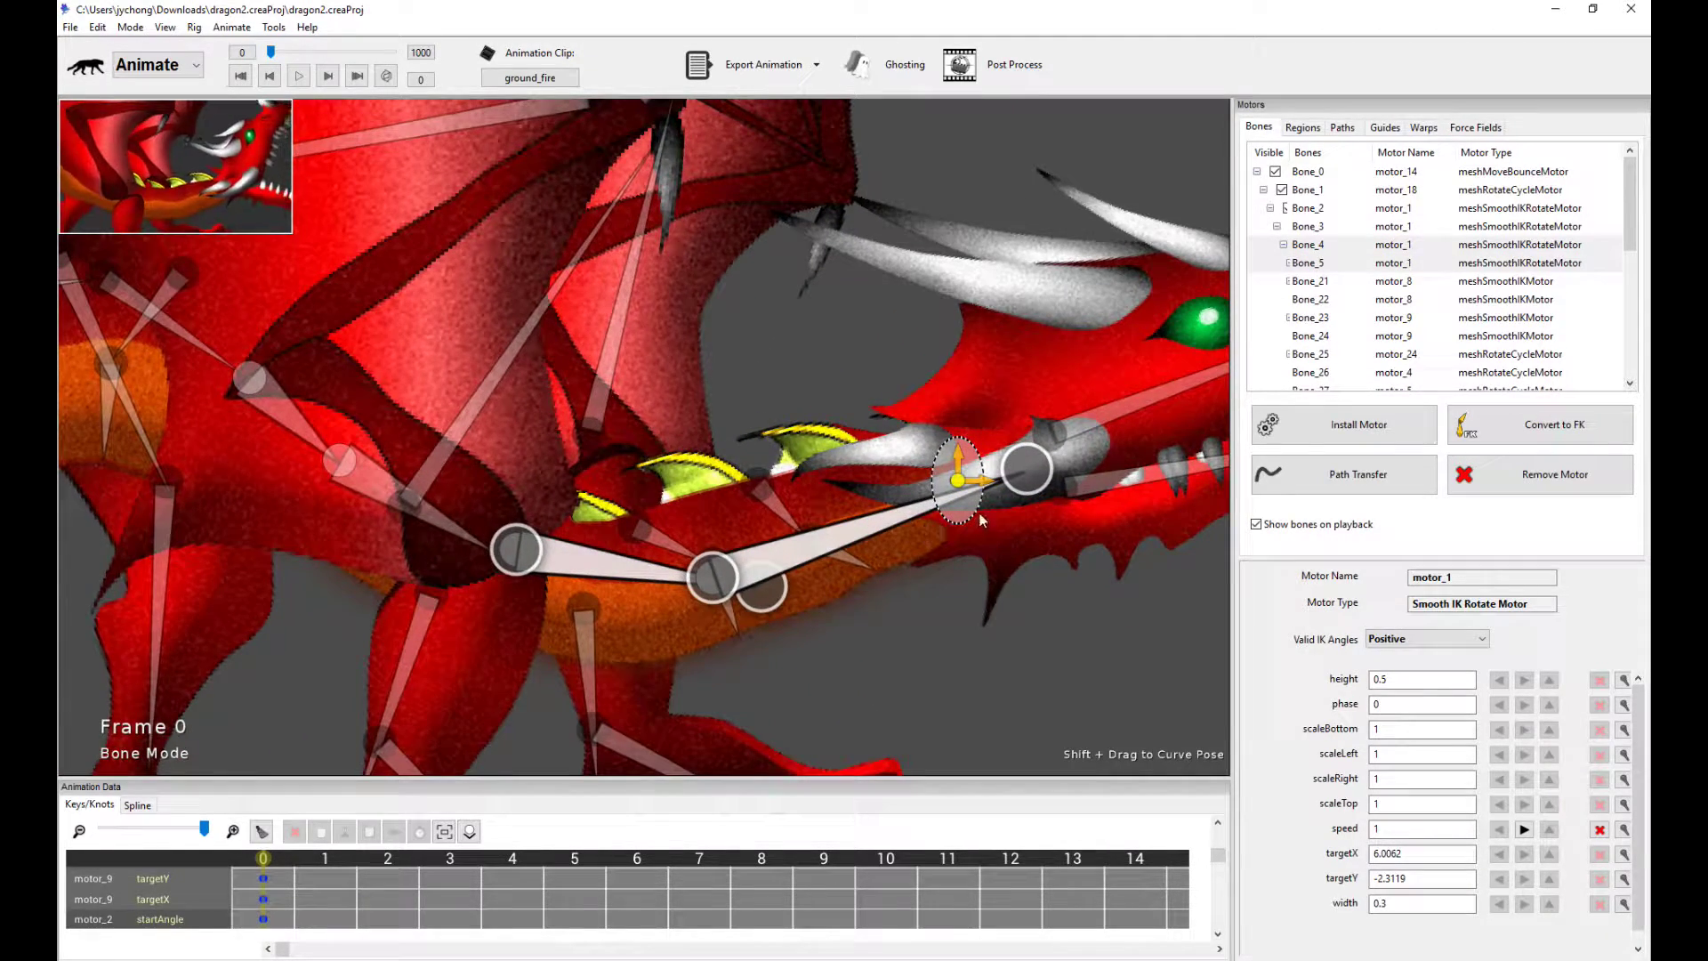
pyautogui.scroll(1, 982, 575)
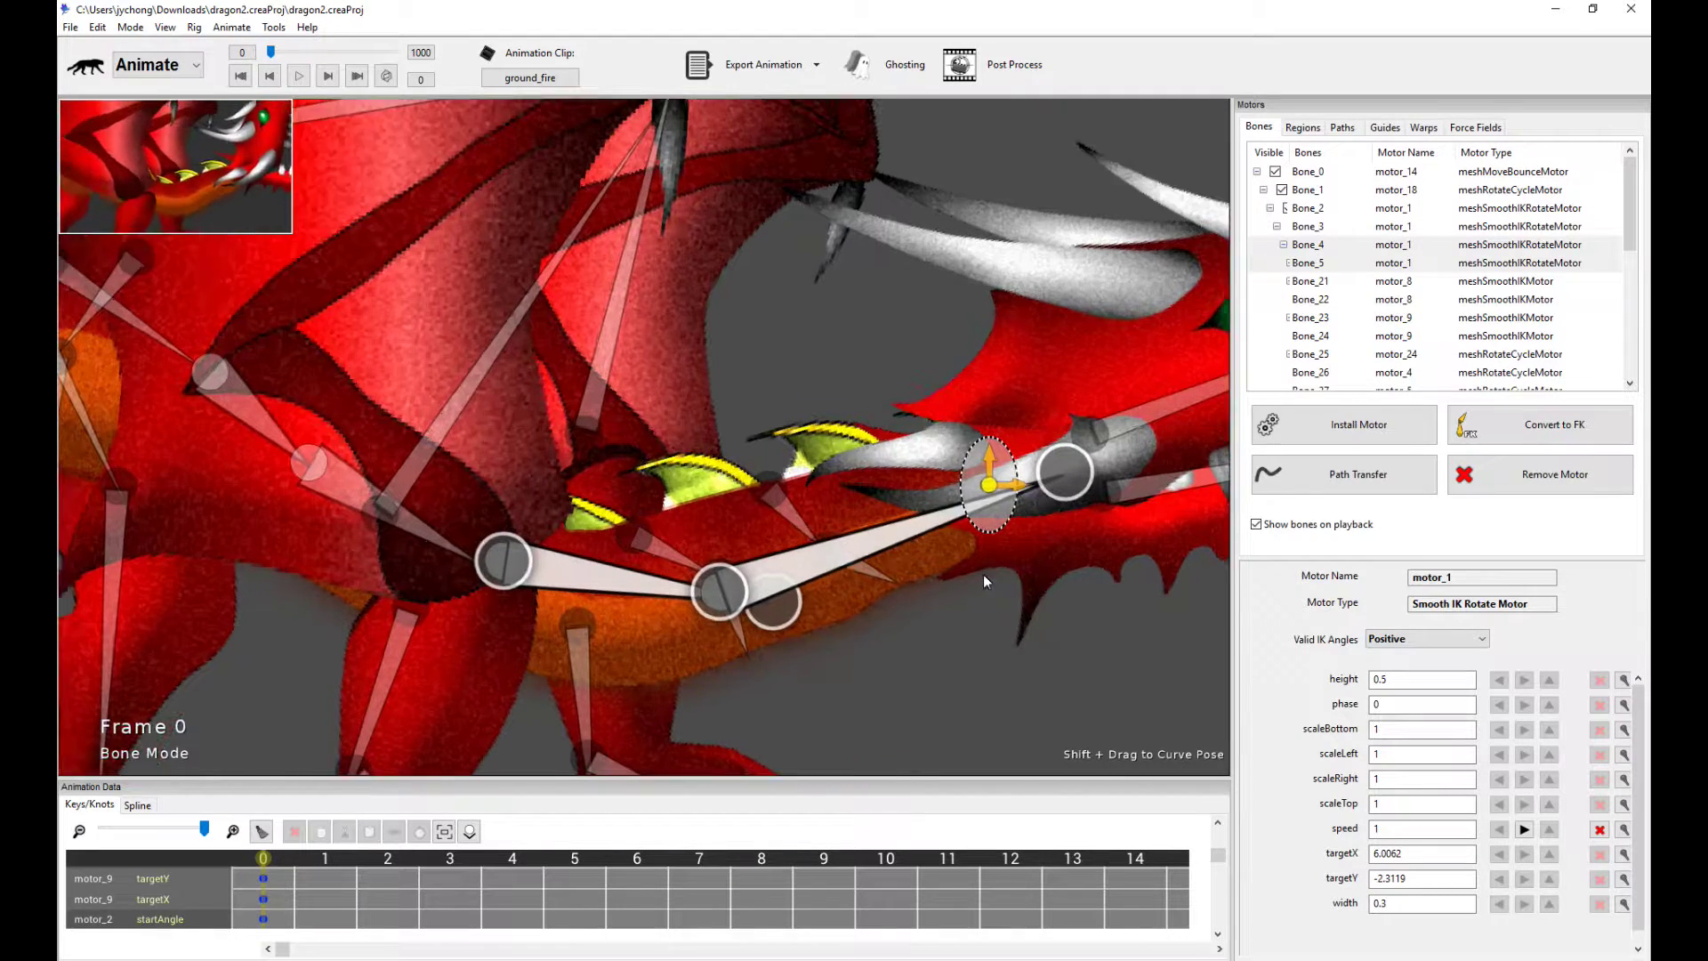
pyautogui.moveTo(982, 575); pyautogui.dragTo(894, 559)
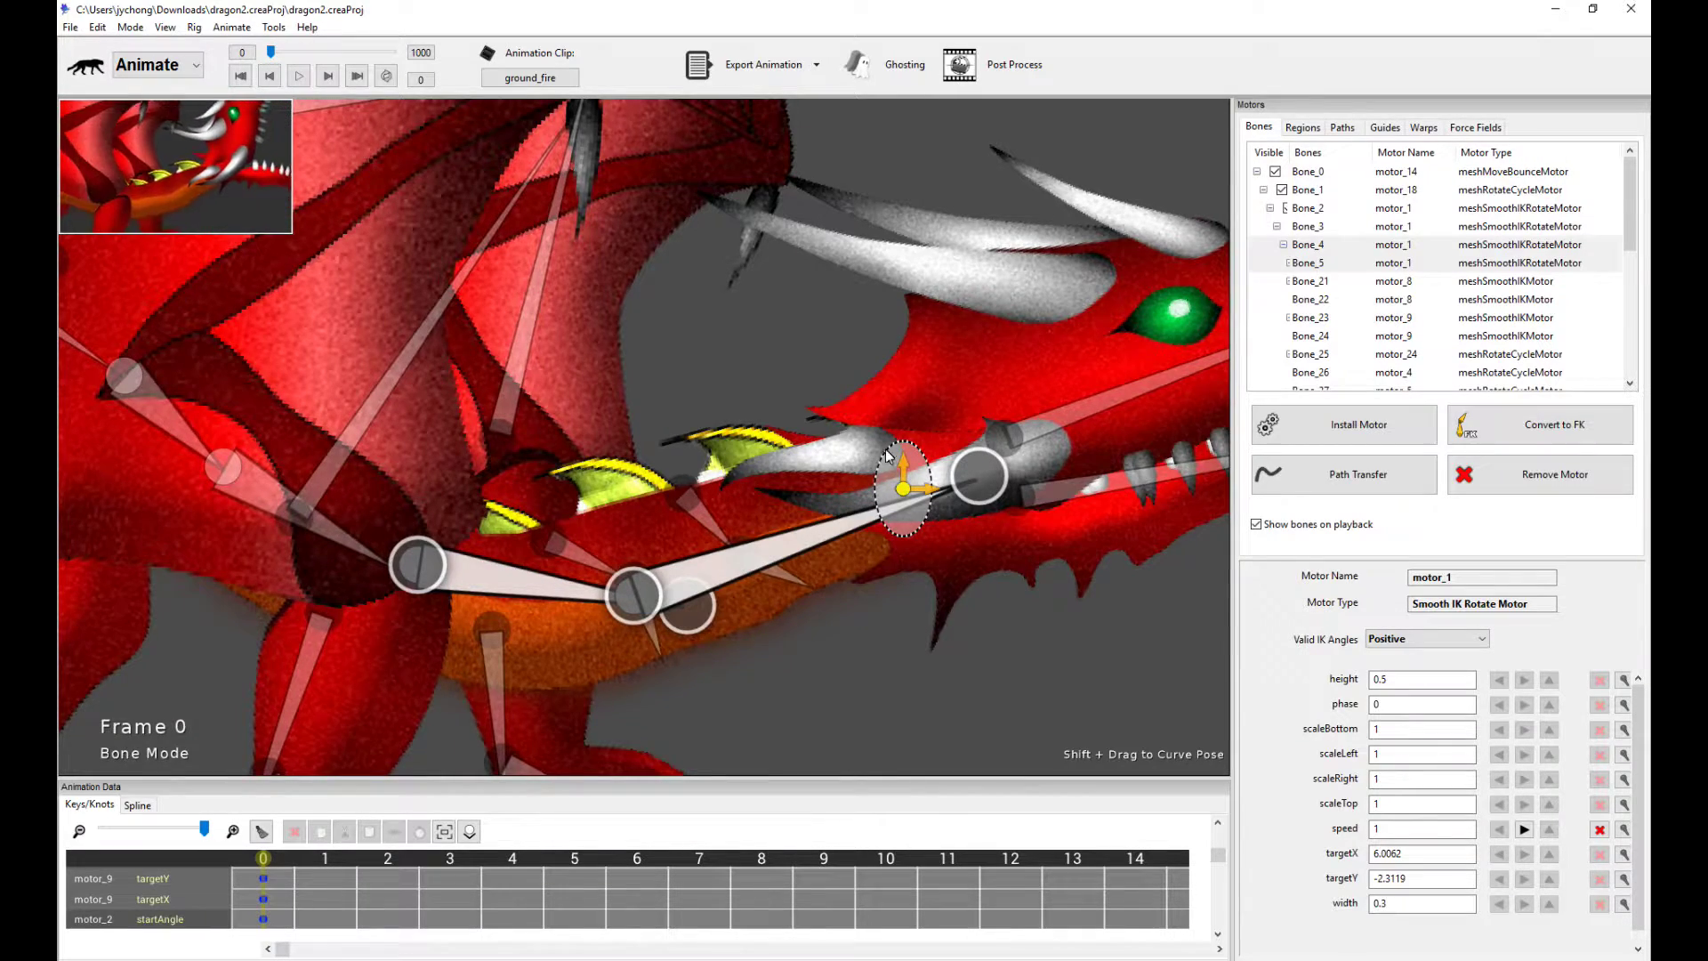
pyautogui.scroll(5, 890, 459)
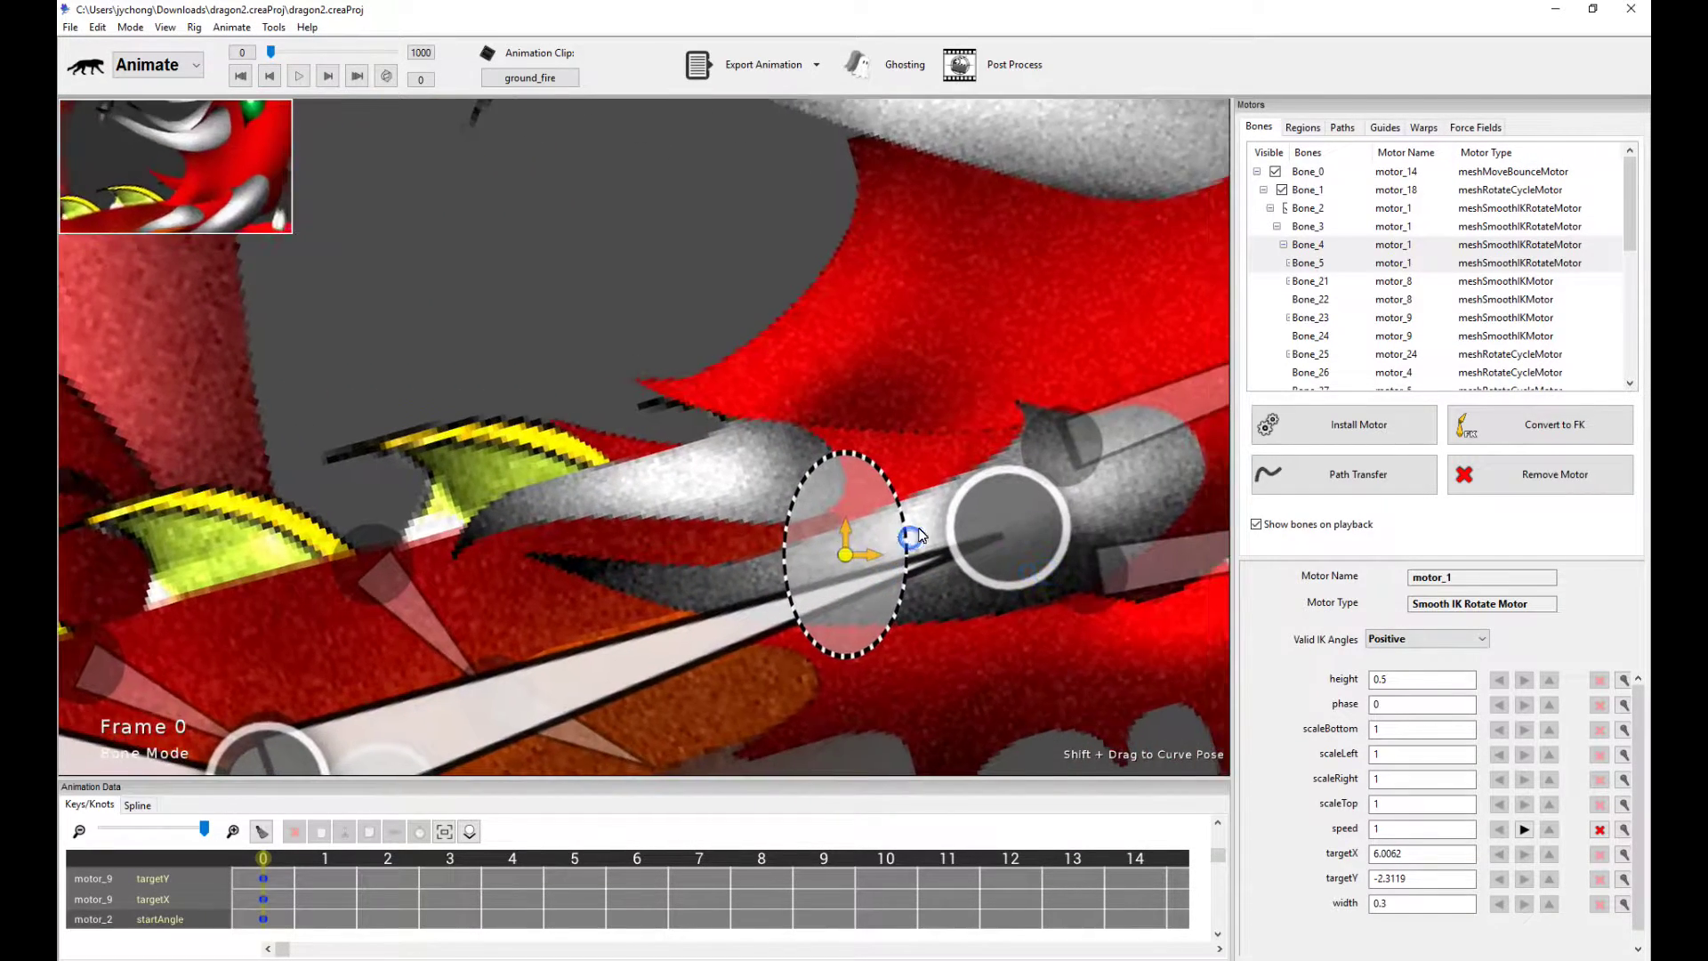
pyautogui.scroll(2, 919, 535)
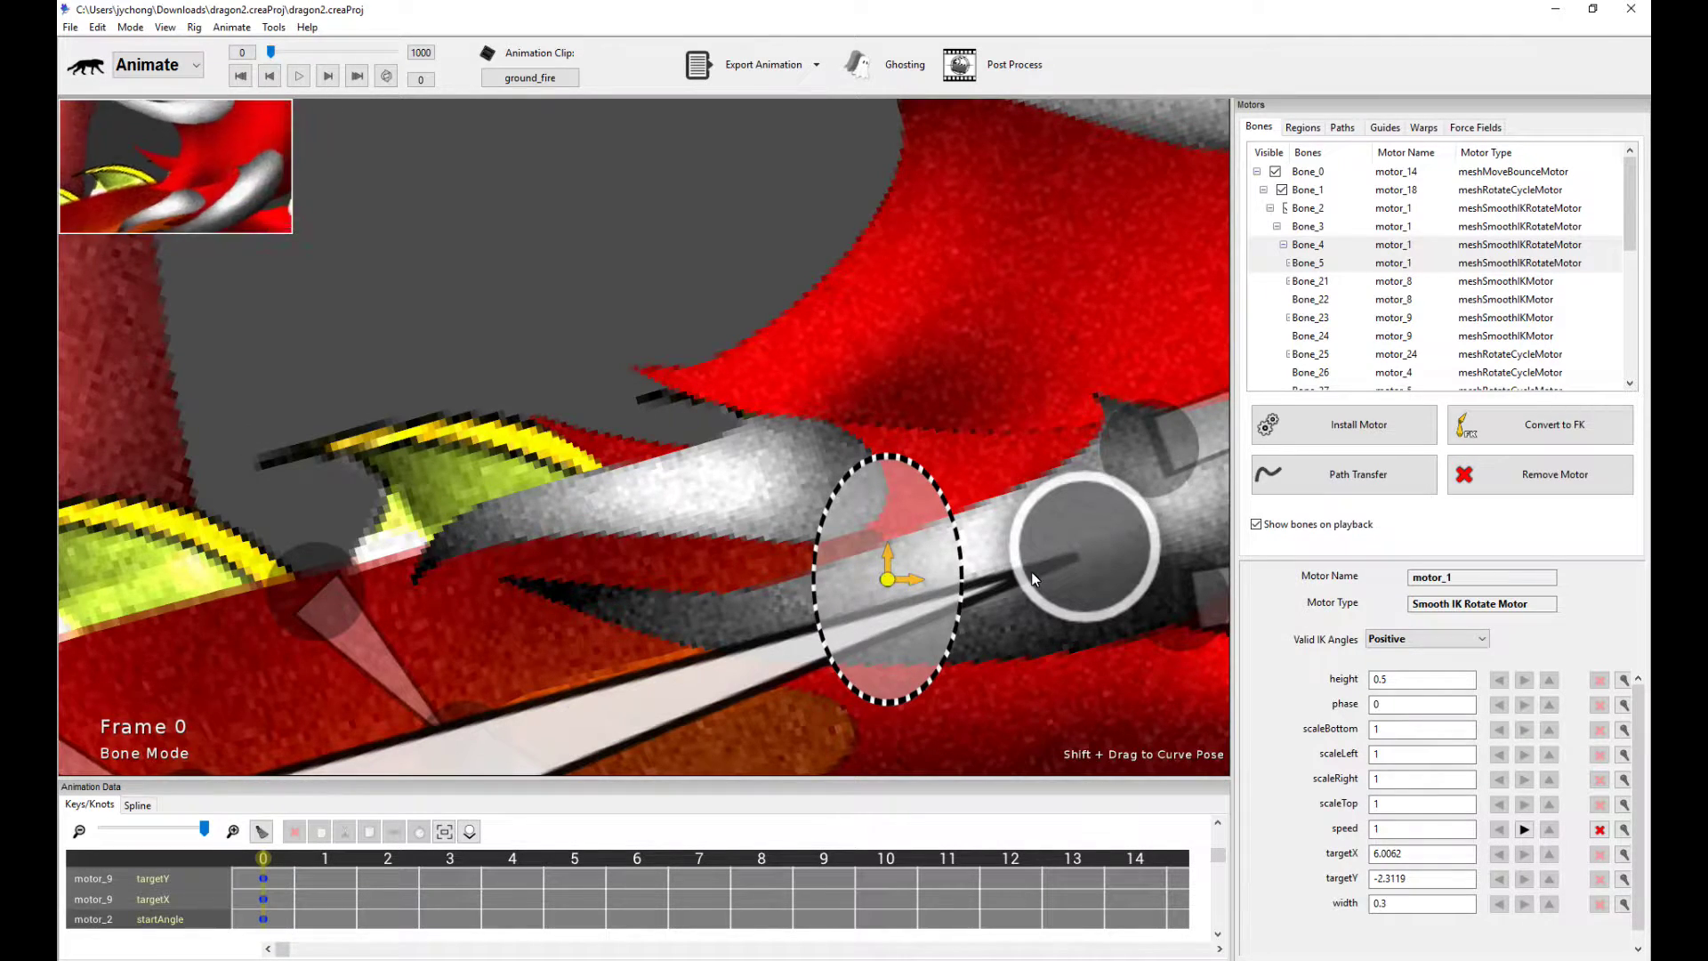
pyautogui.scroll(-8, 1032, 572)
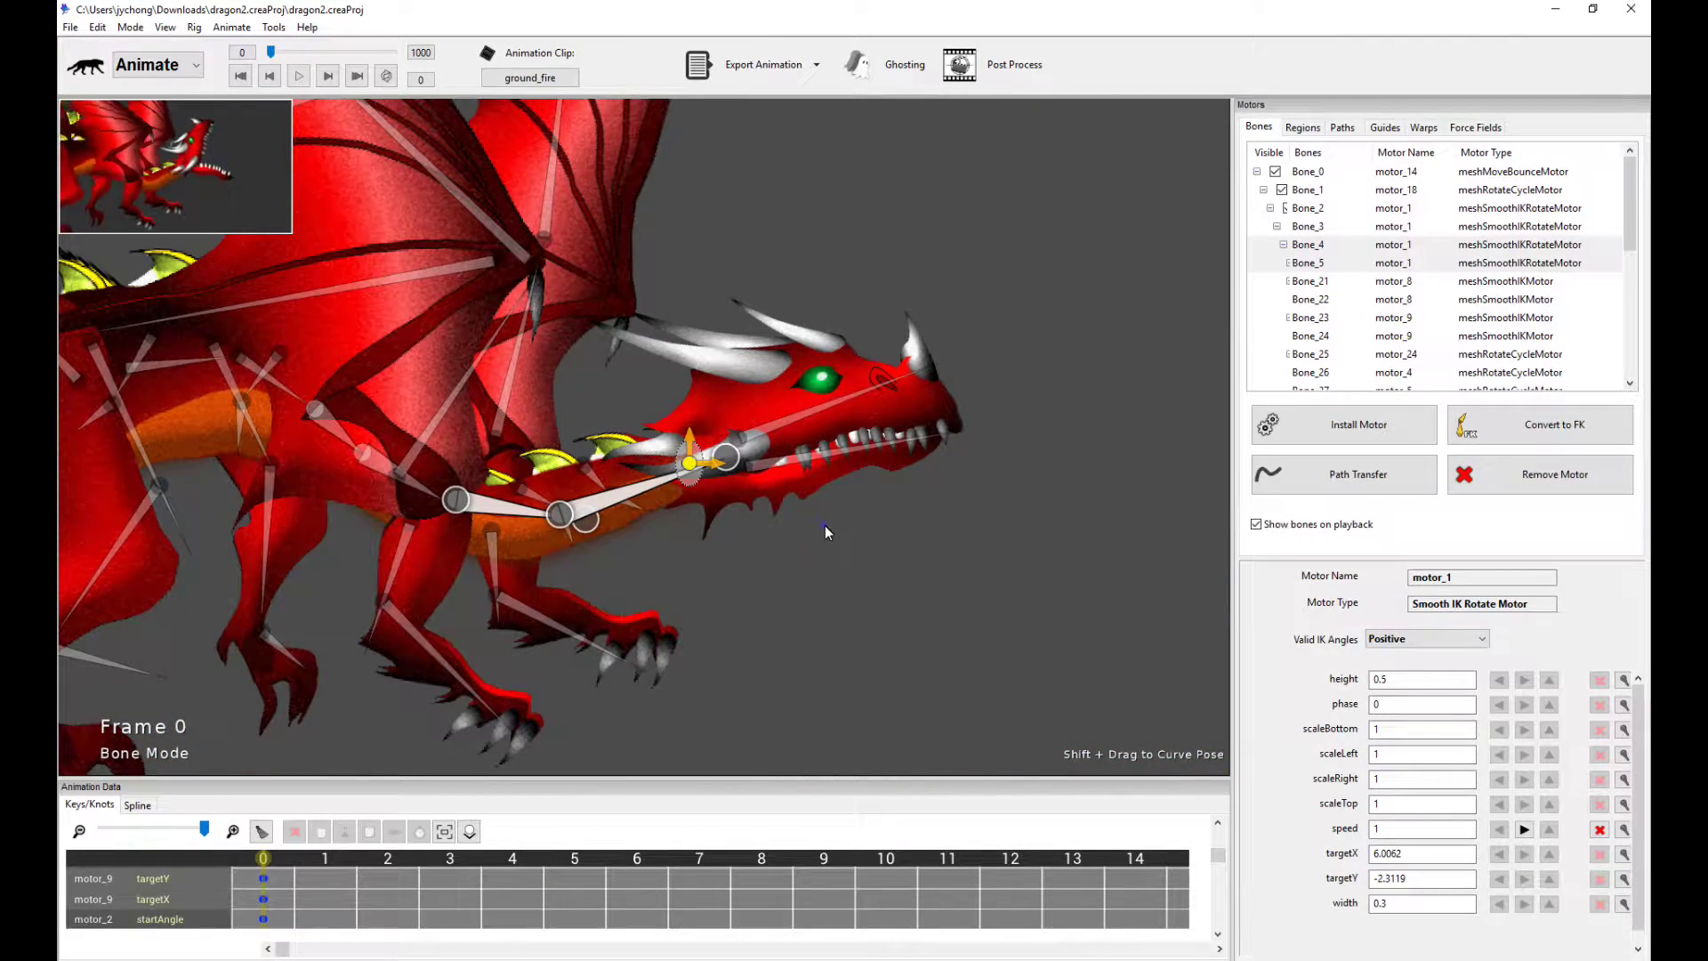
# Step: Play the clip with the neck bones selected and again with nothing selected to watch the neck's rotating IK motion
pyautogui.press('space')
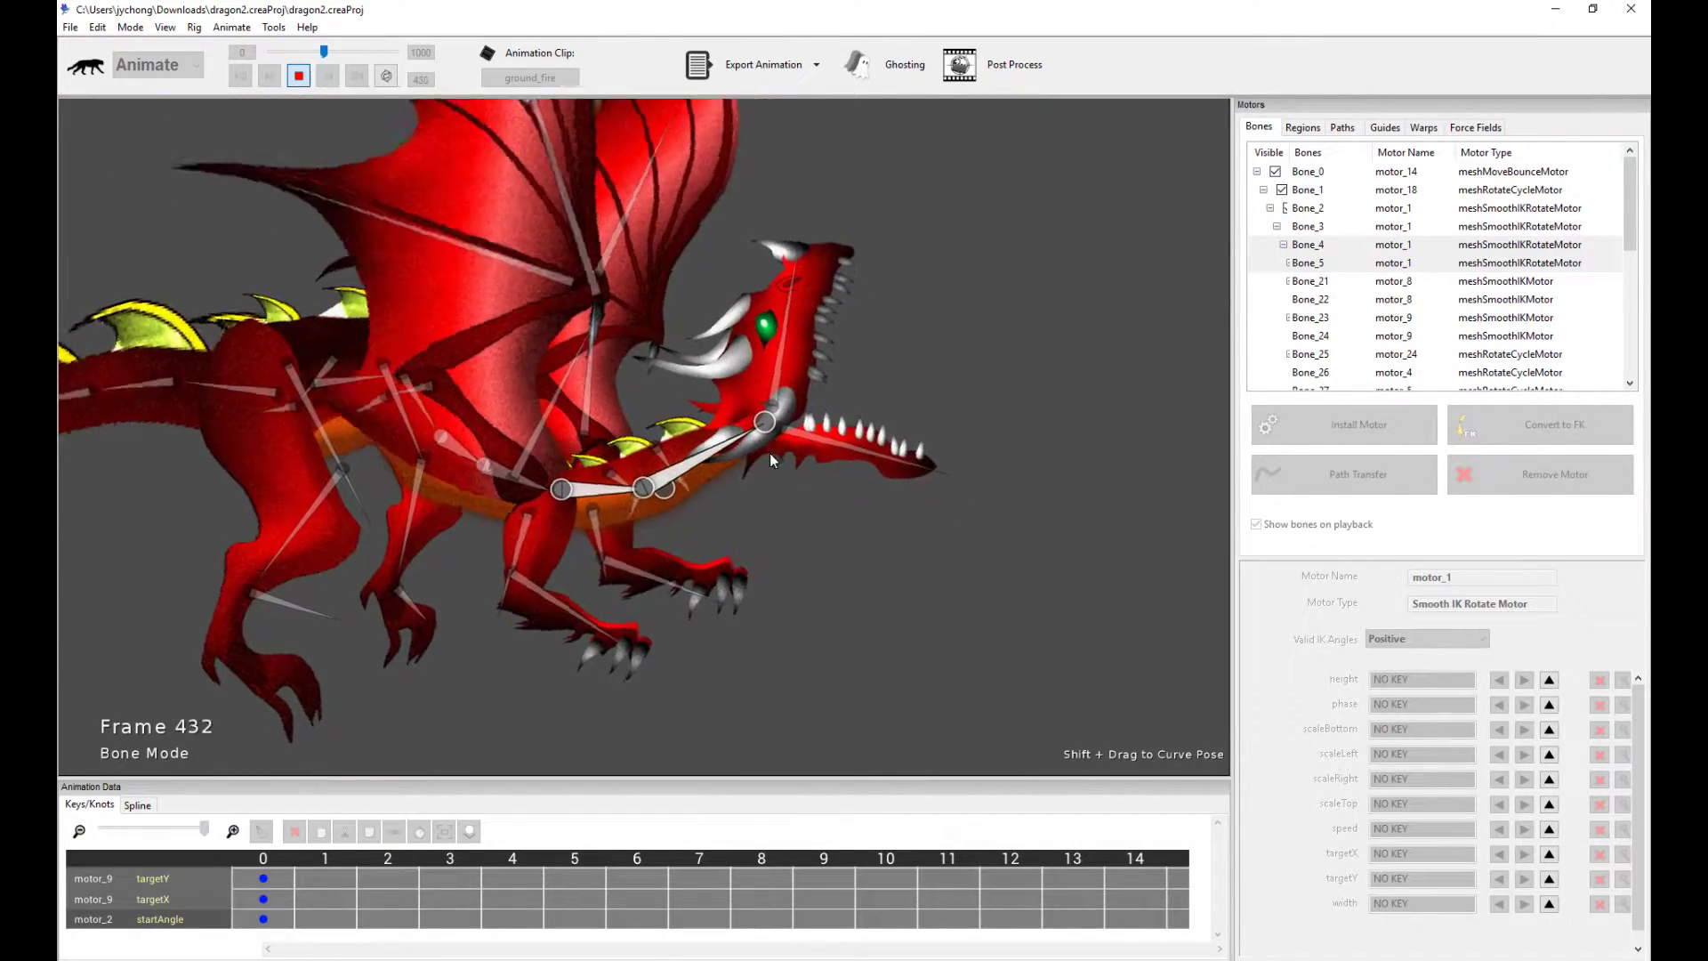
pyautogui.press('space')
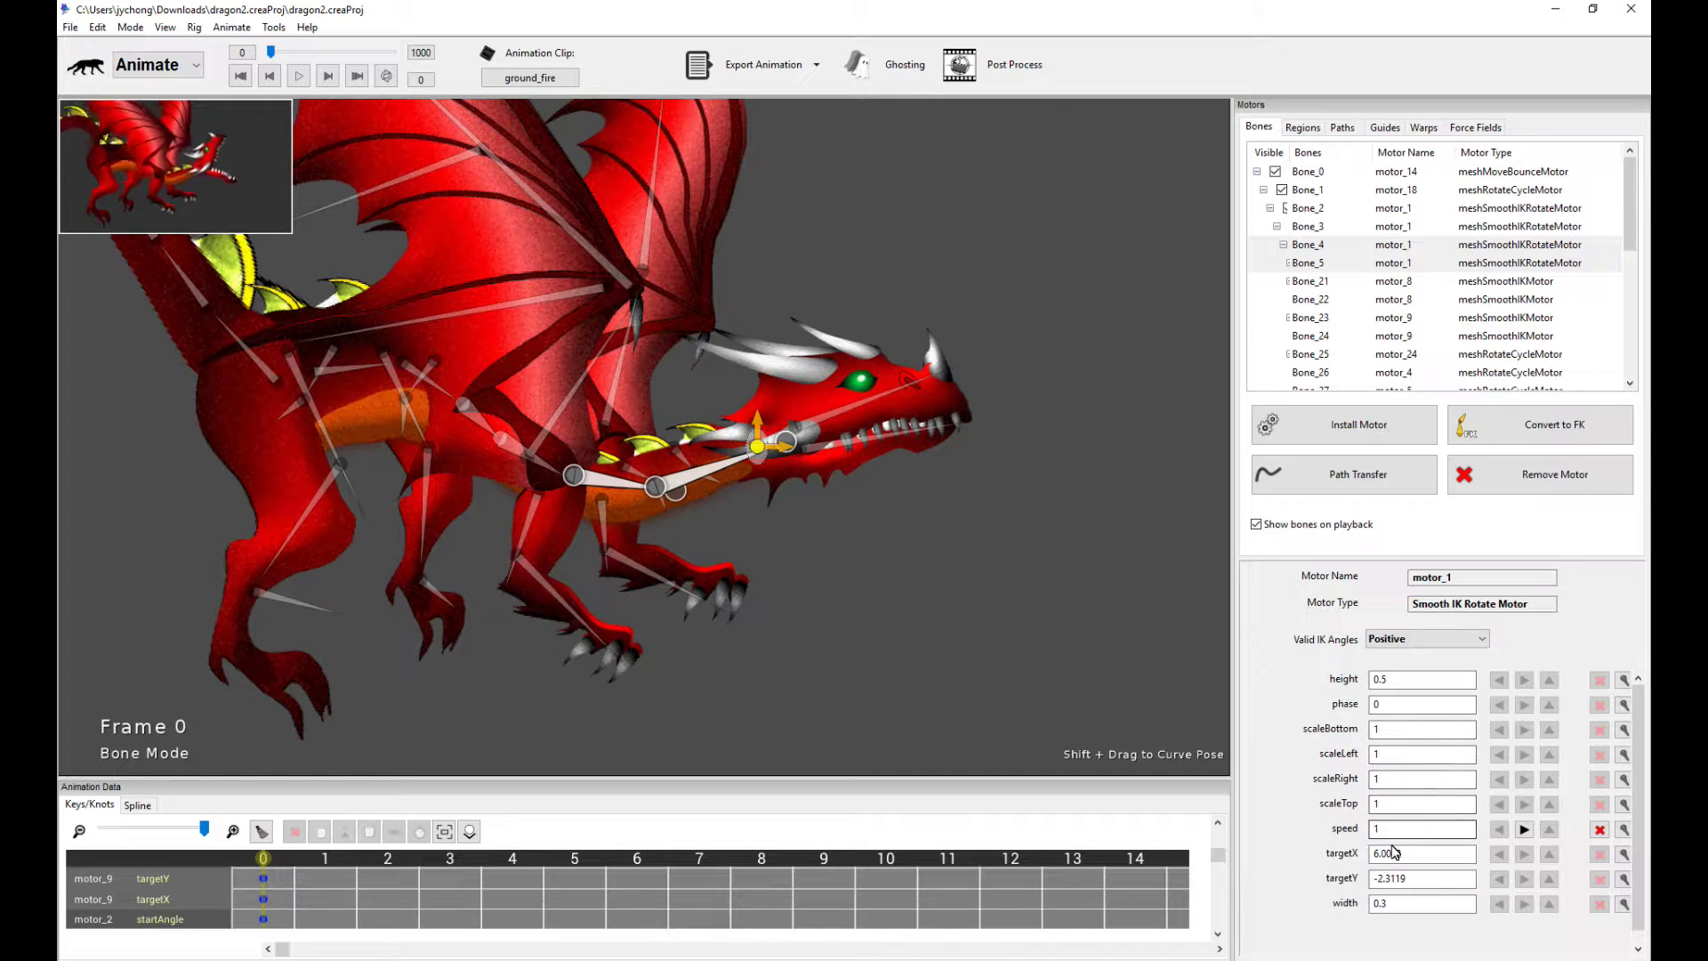
pyautogui.scroll(3, 980, 516)
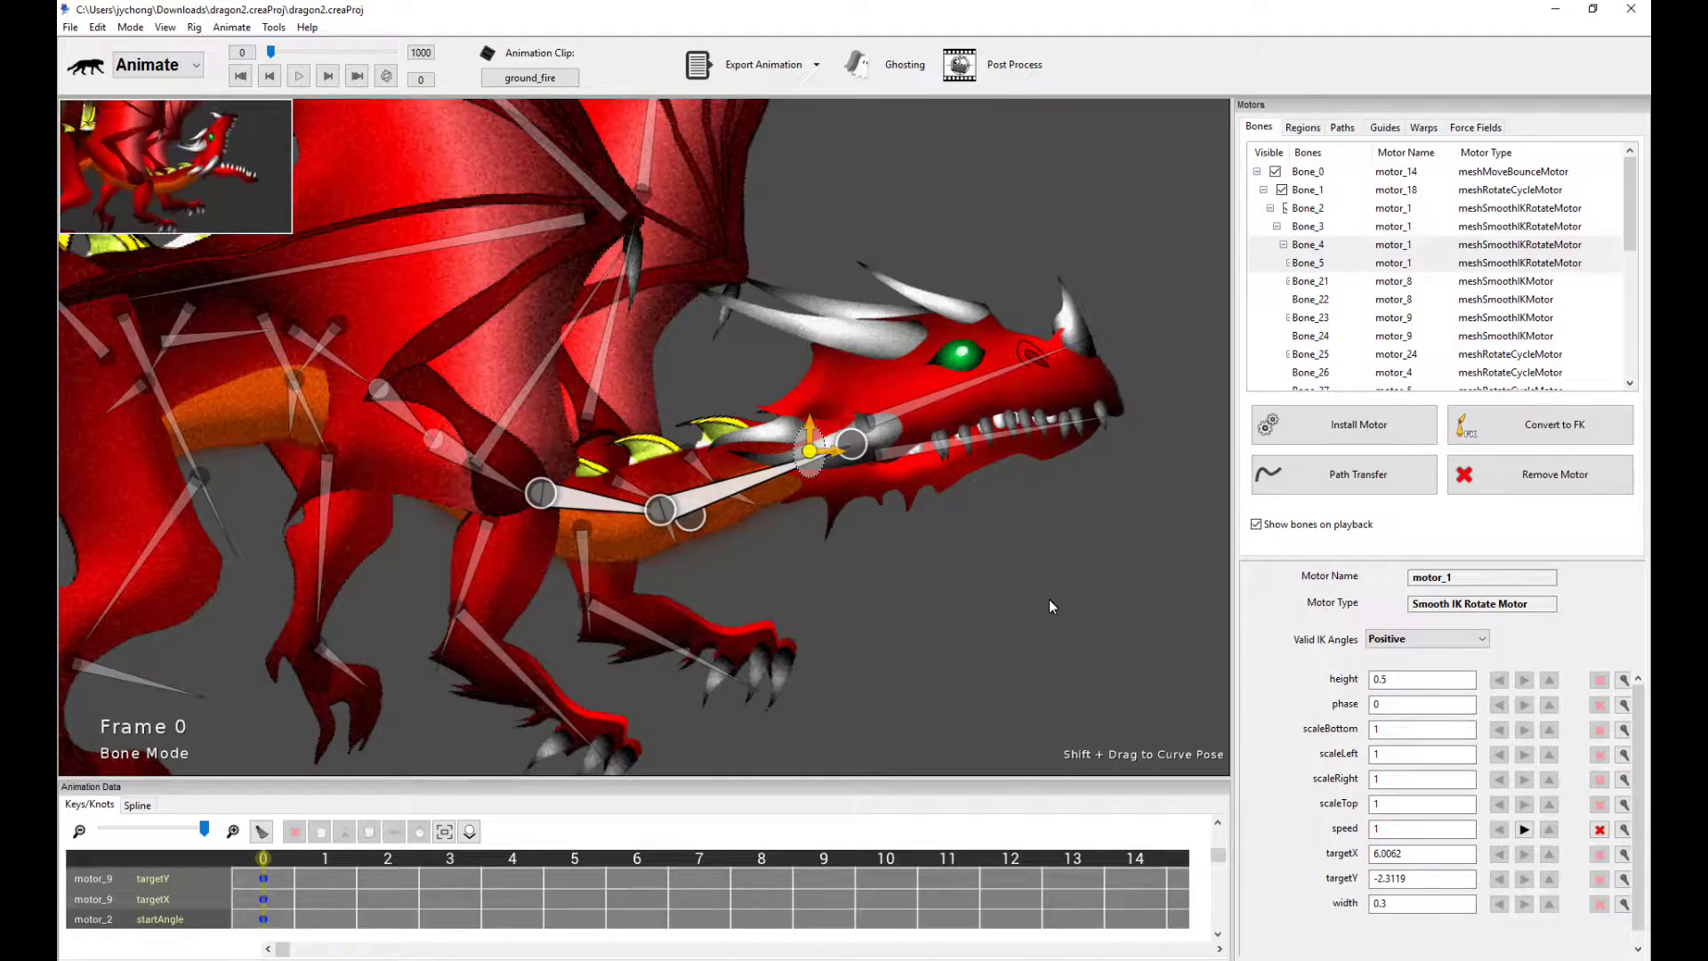
pyautogui.press('space')
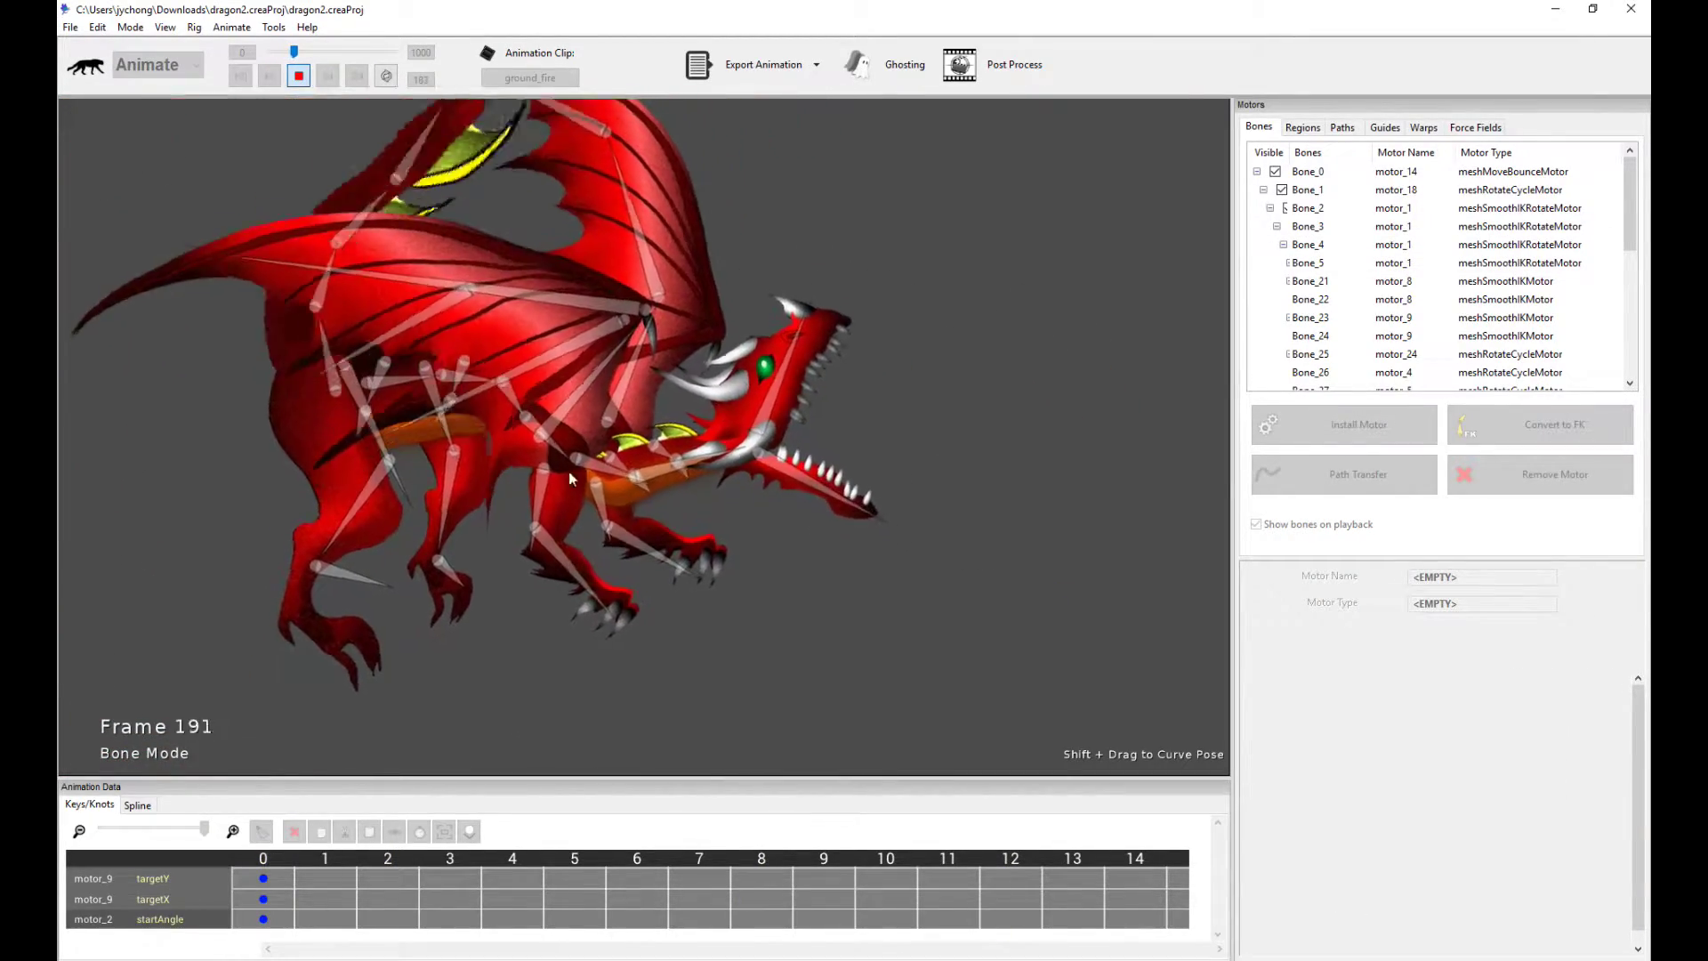
pyautogui.press('space')
# Step: Clear the Animation Editor Sheet and show the lower jaw bone's FK Motor keys in it
pyautogui.scroll(5, 889, 499)
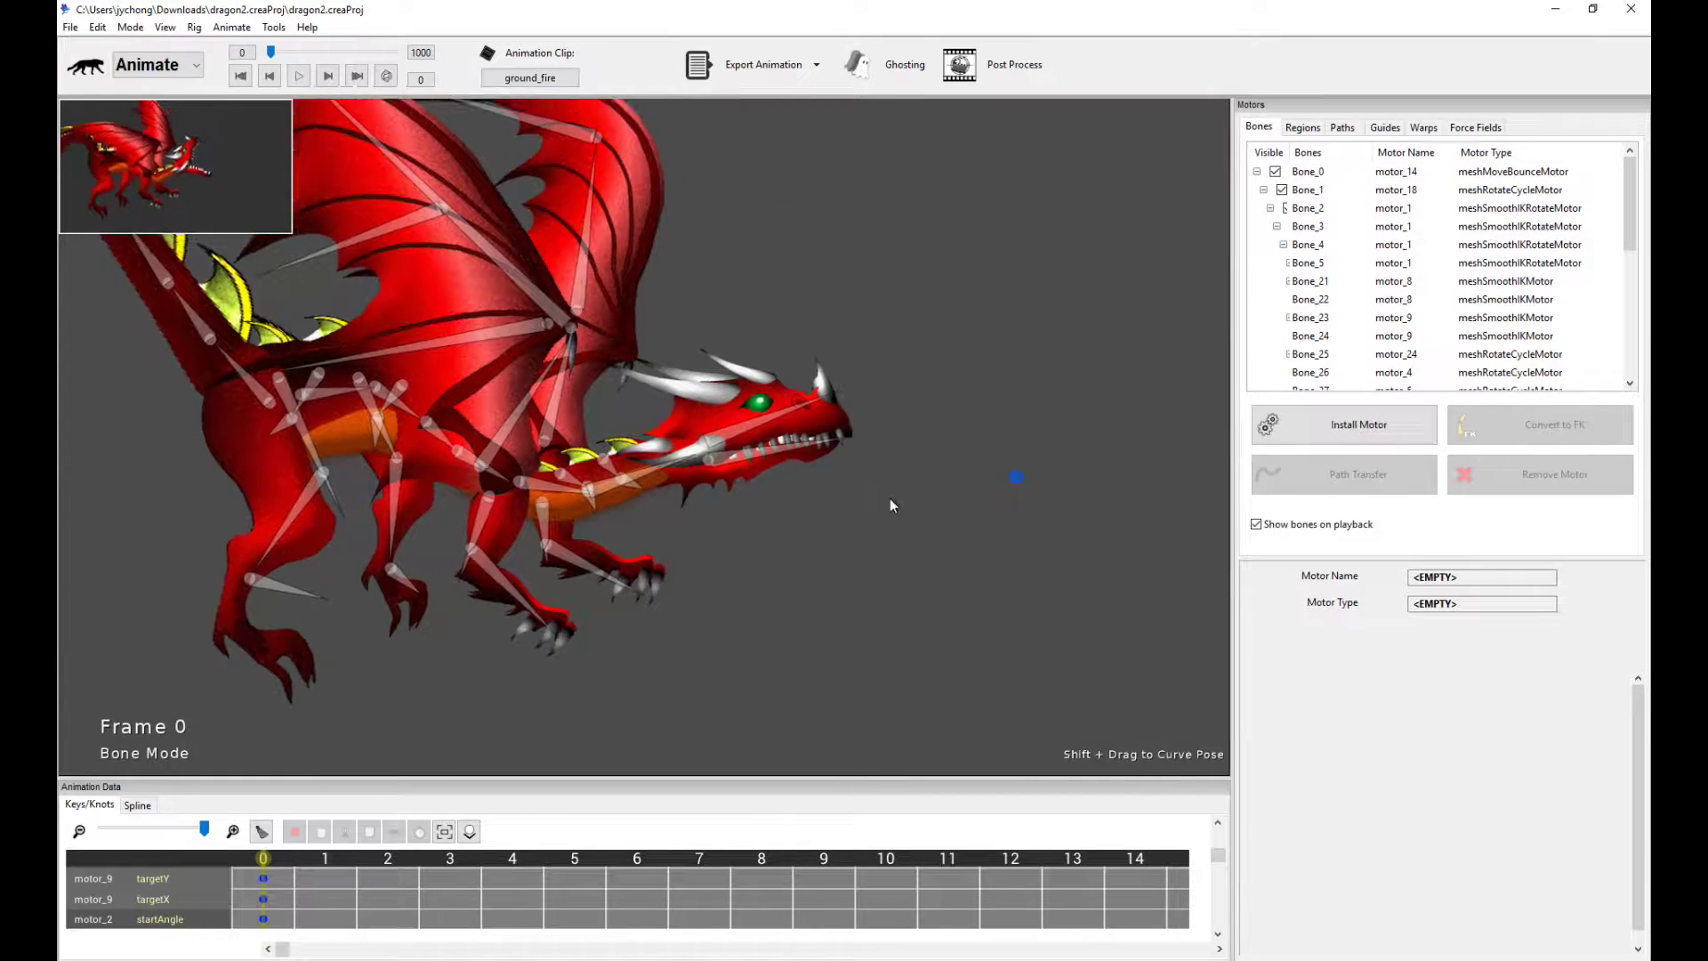
pyautogui.click(830, 450)
pyautogui.click(814, 408)
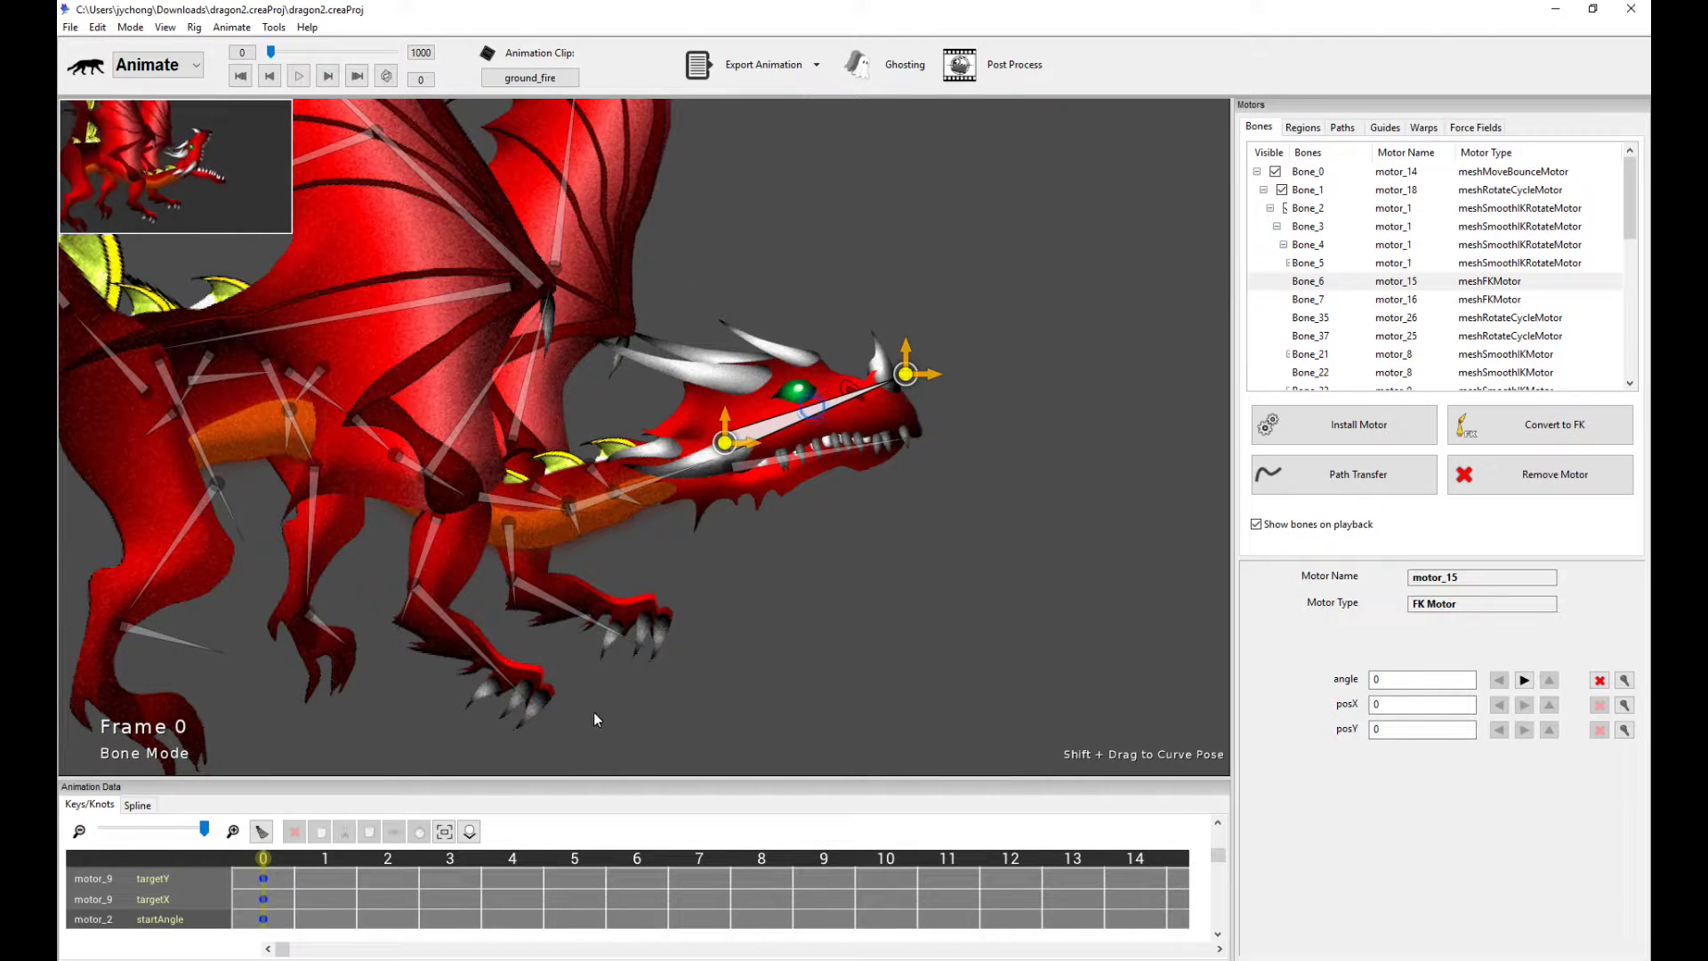
pyautogui.click(262, 833)
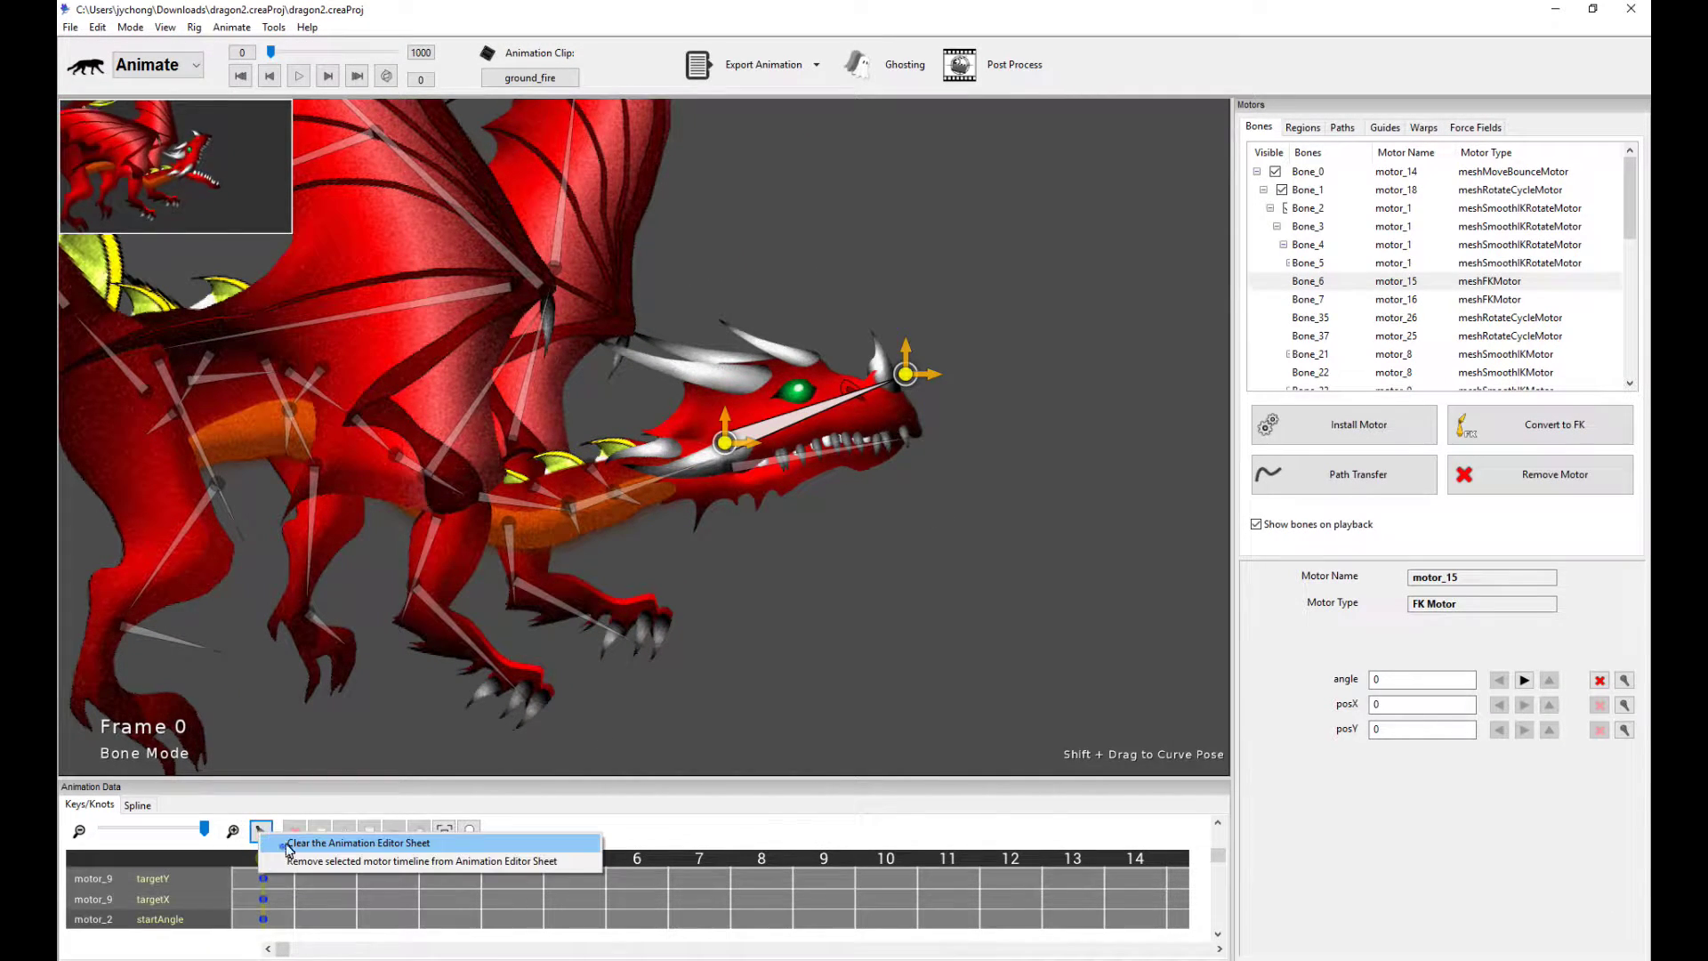
pyautogui.click(356, 842)
pyautogui.click(832, 448)
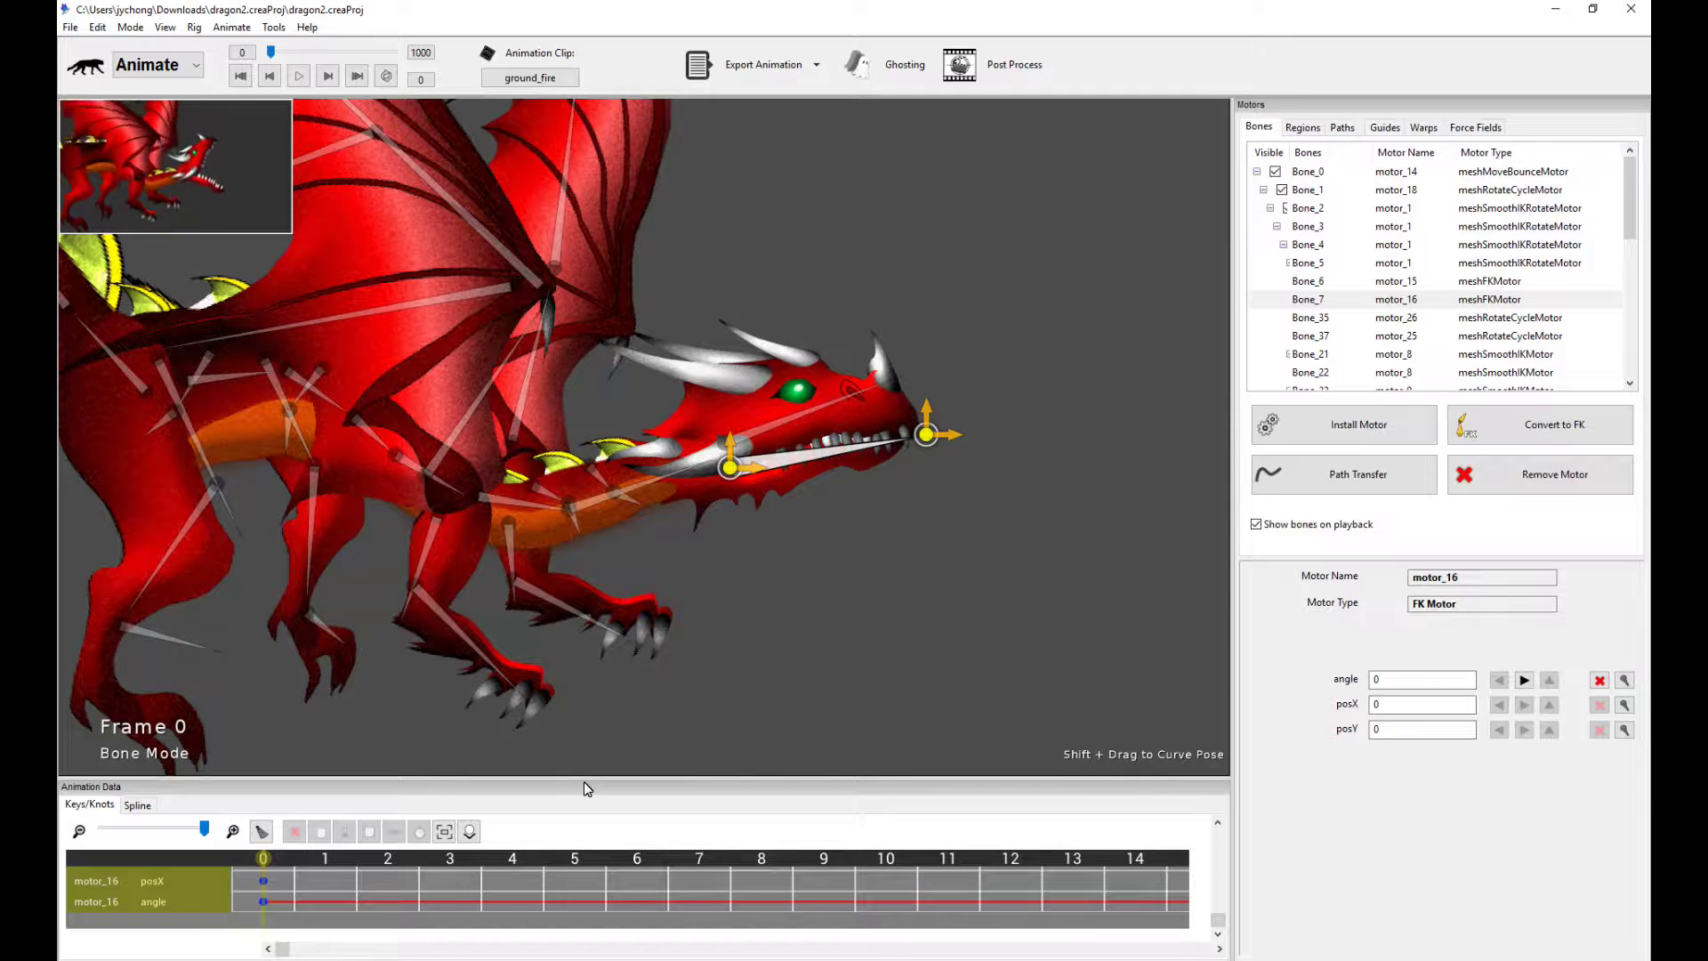
# Step: Enlarge the timeline area, widen its visible frame range, and add the upper head bone's FK Motor keys to the sheet
pyautogui.moveTo(590, 779); pyautogui.dragTo(594, 679)
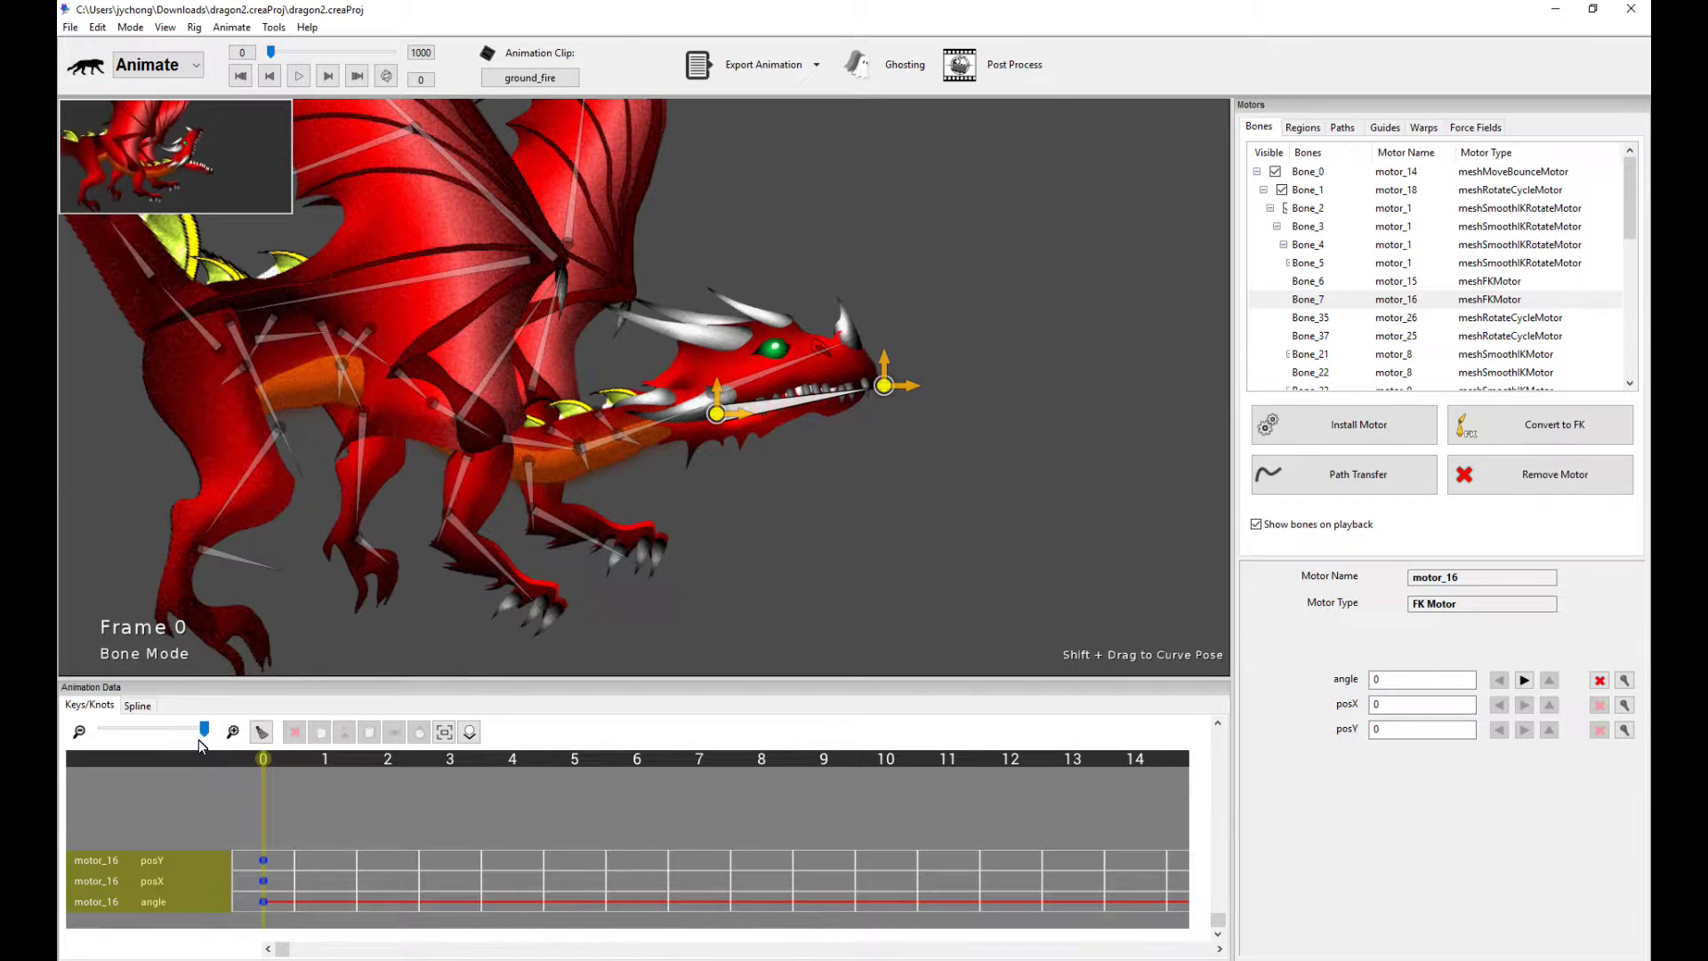
pyautogui.moveTo(201, 732); pyautogui.dragTo(151, 729)
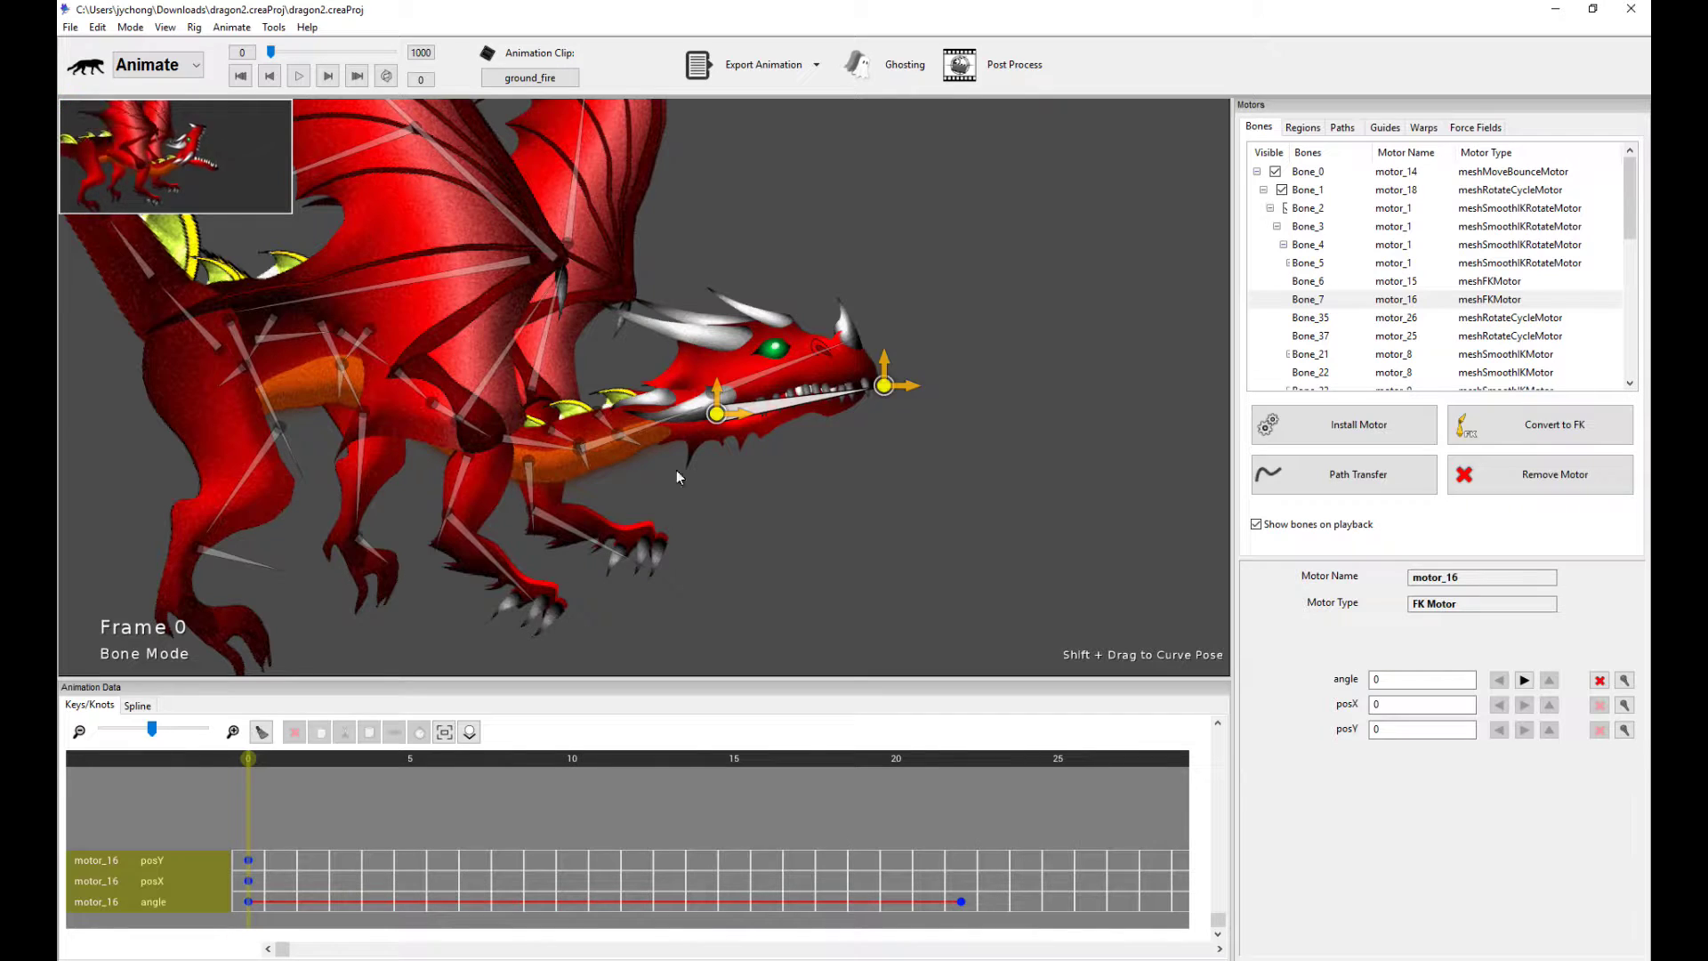
pyautogui.click(905, 486)
pyautogui.click(783, 372)
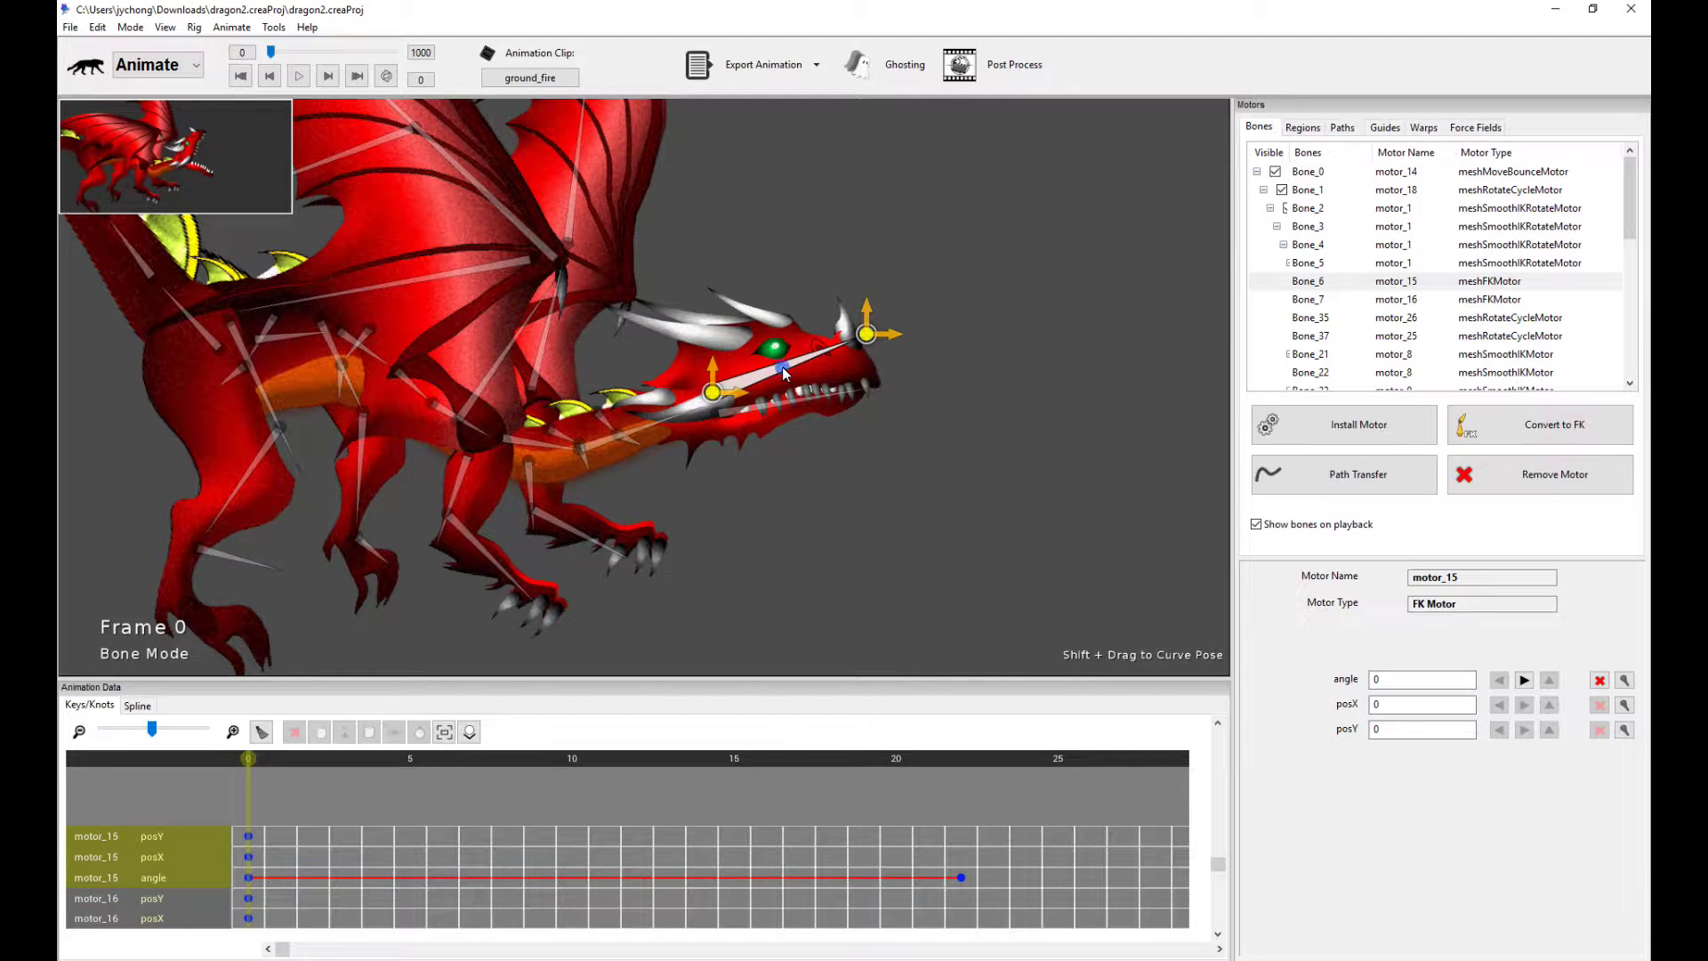
pyautogui.scroll(-3, 883, 856)
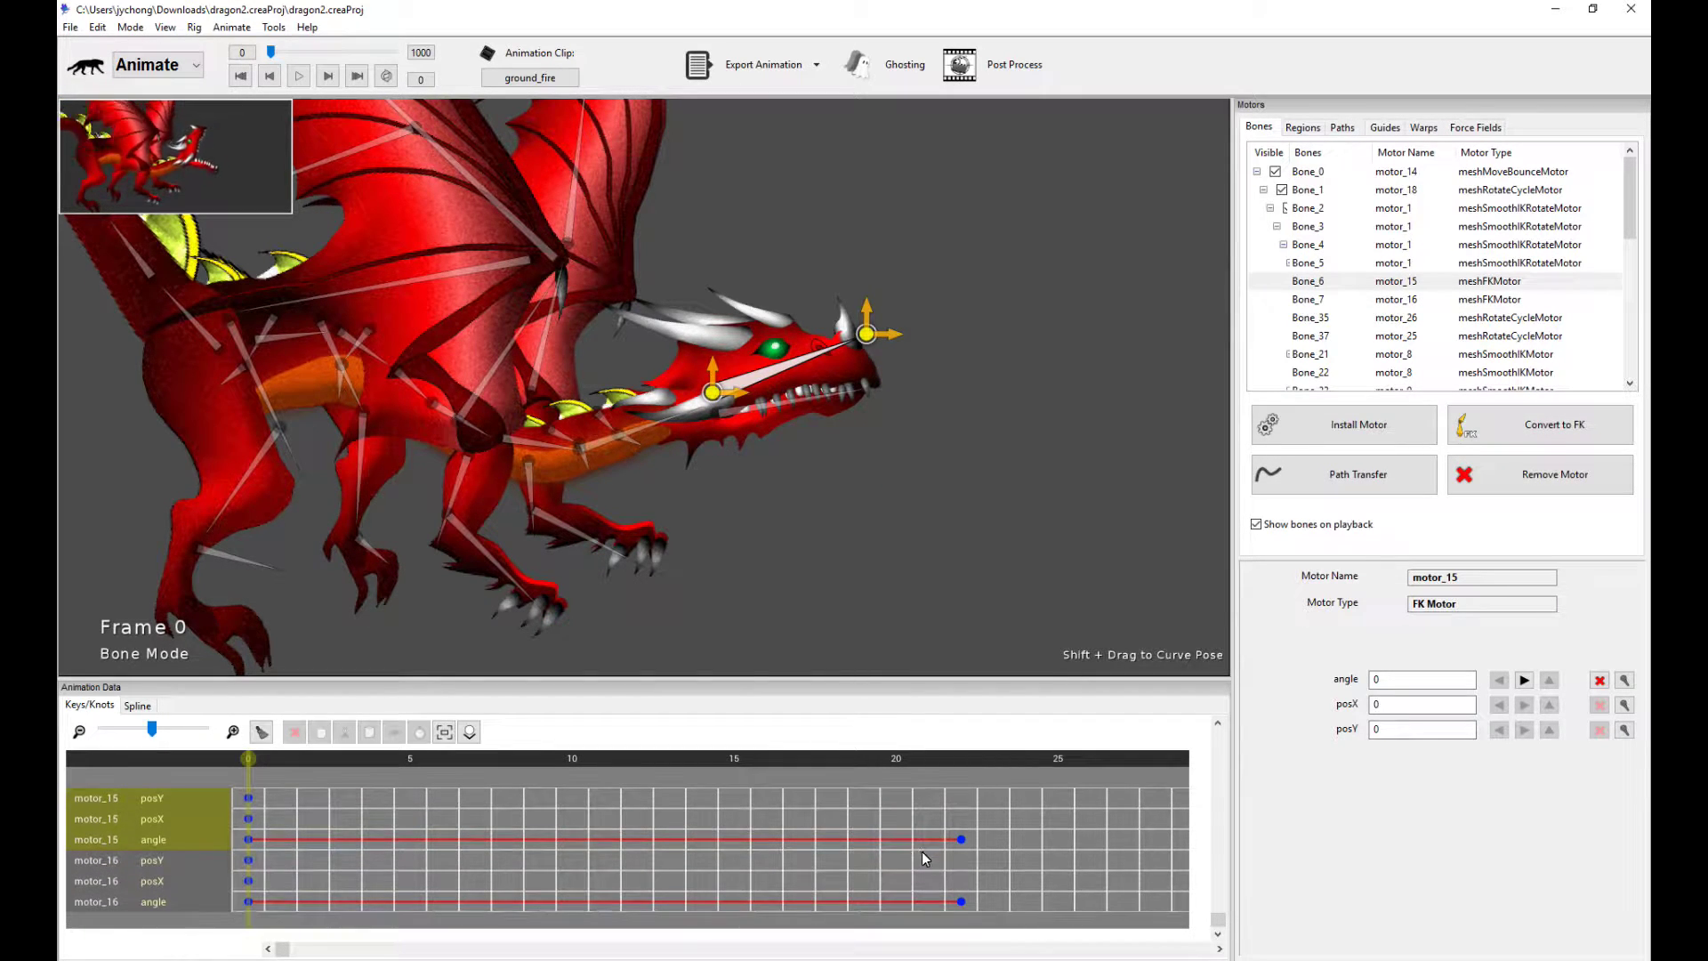
# Step: Reselect the upper head bone and scrub the timeline from frame 0 to 22 and back to examine the mouth opening
pyautogui.click(929, 512)
pyautogui.moveTo(929, 507); pyautogui.dragTo(803, 423)
pyautogui.click(798, 361)
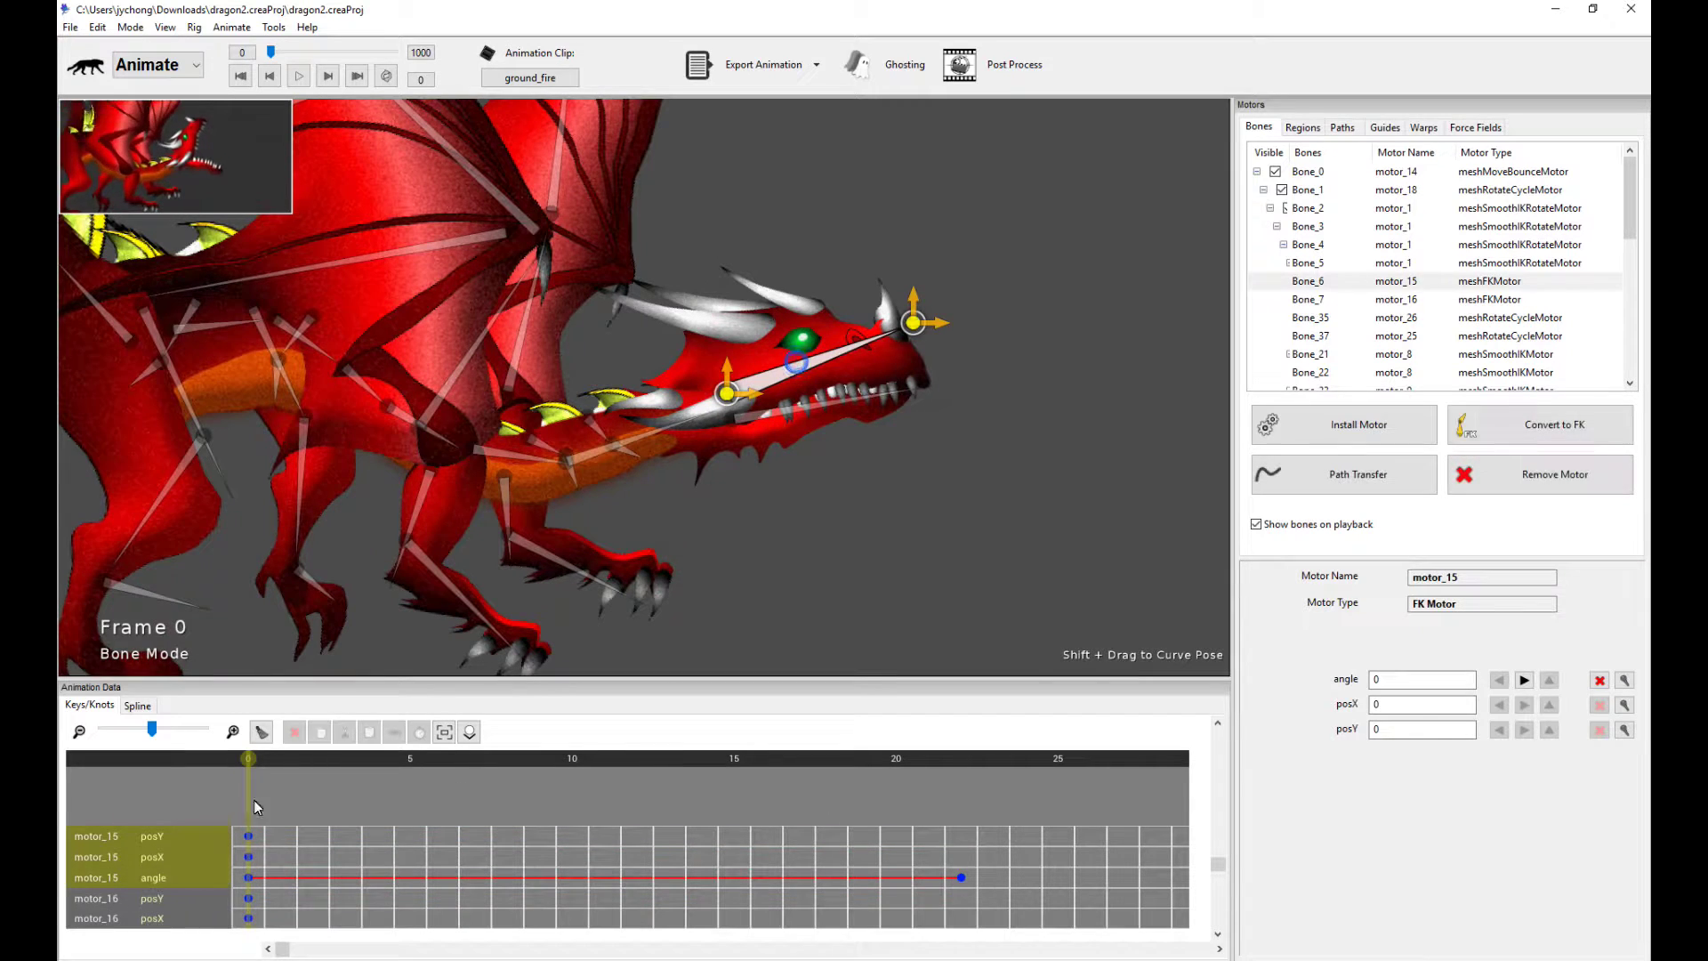
pyautogui.moveTo(247, 756); pyautogui.dragTo(957, 771)
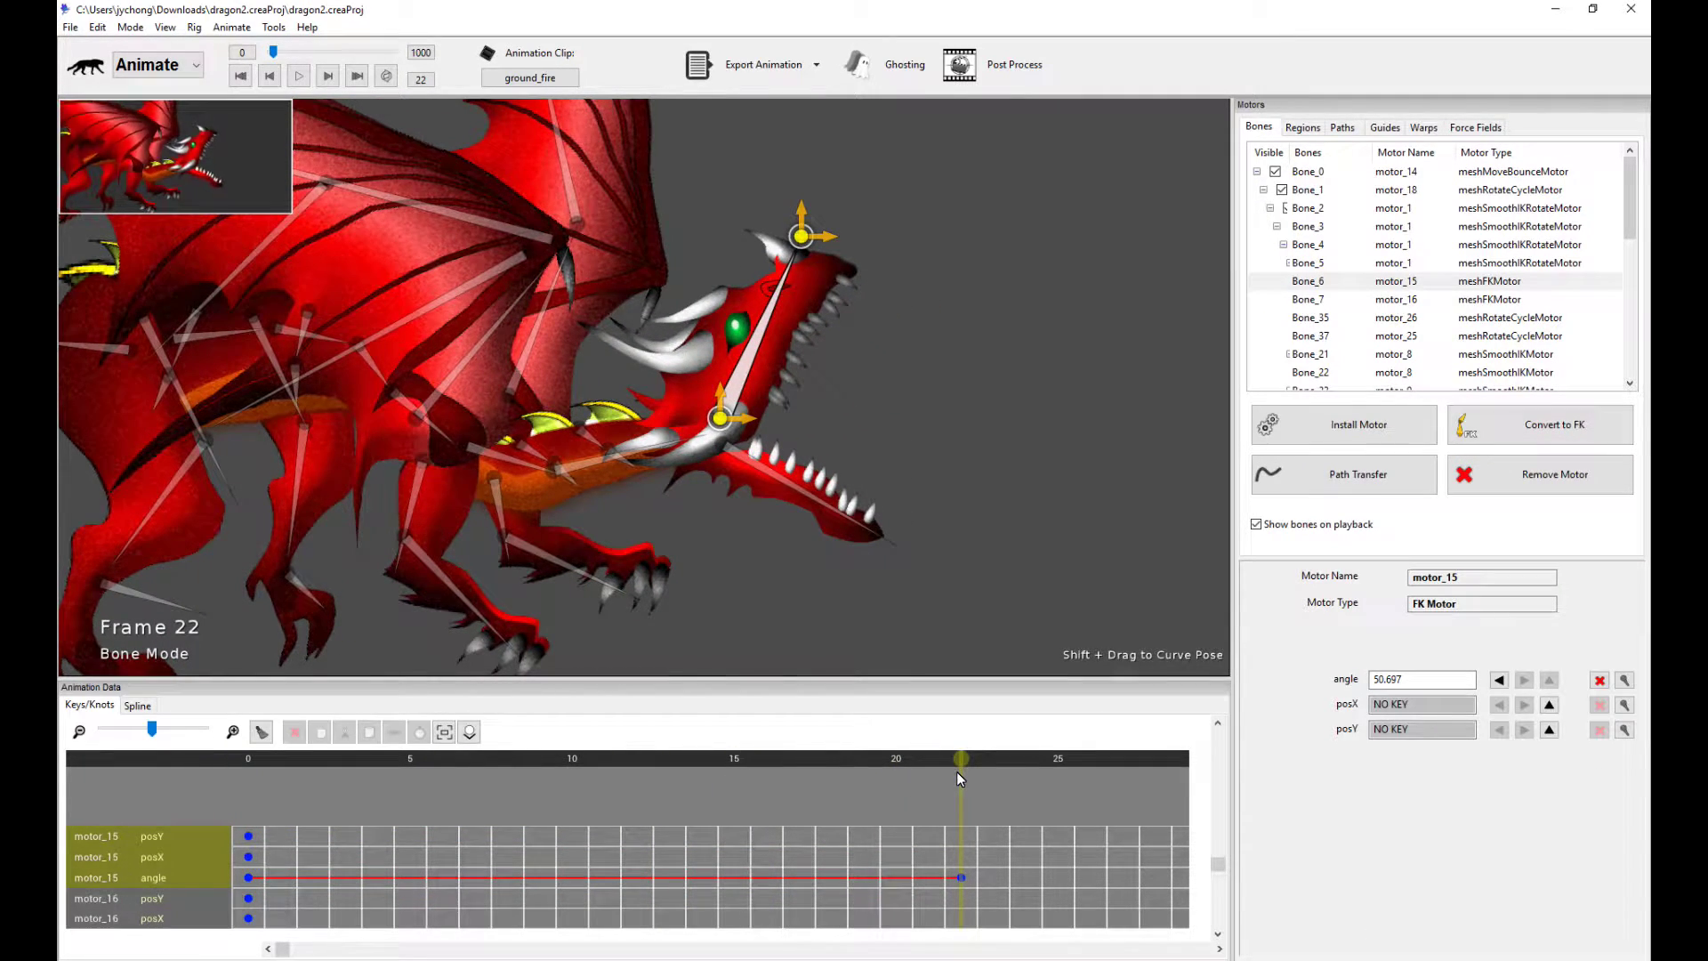
pyautogui.moveTo(963, 760); pyautogui.dragTo(242, 765)
# Step: Deselect all bones and play the clip with the whole dragon in view to watch the combined motion, then stop
pyautogui.click(865, 584)
pyautogui.scroll(-5, 880, 577)
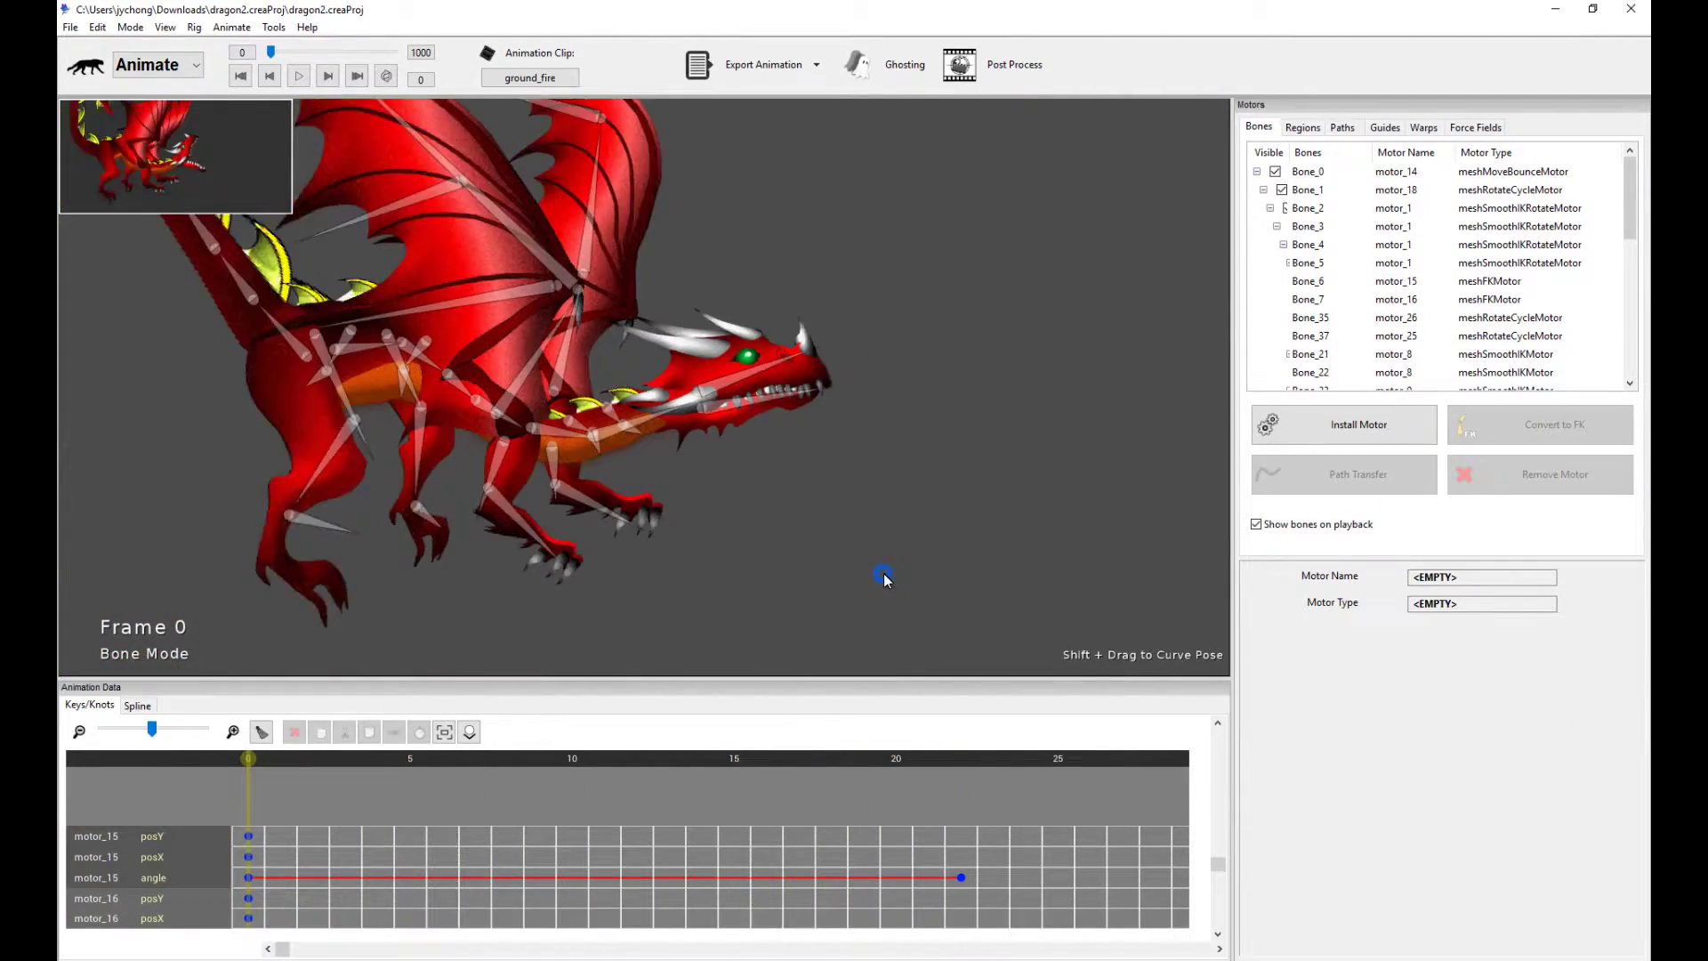
pyautogui.moveTo(742, 525); pyautogui.dragTo(968, 510)
pyautogui.press('space')
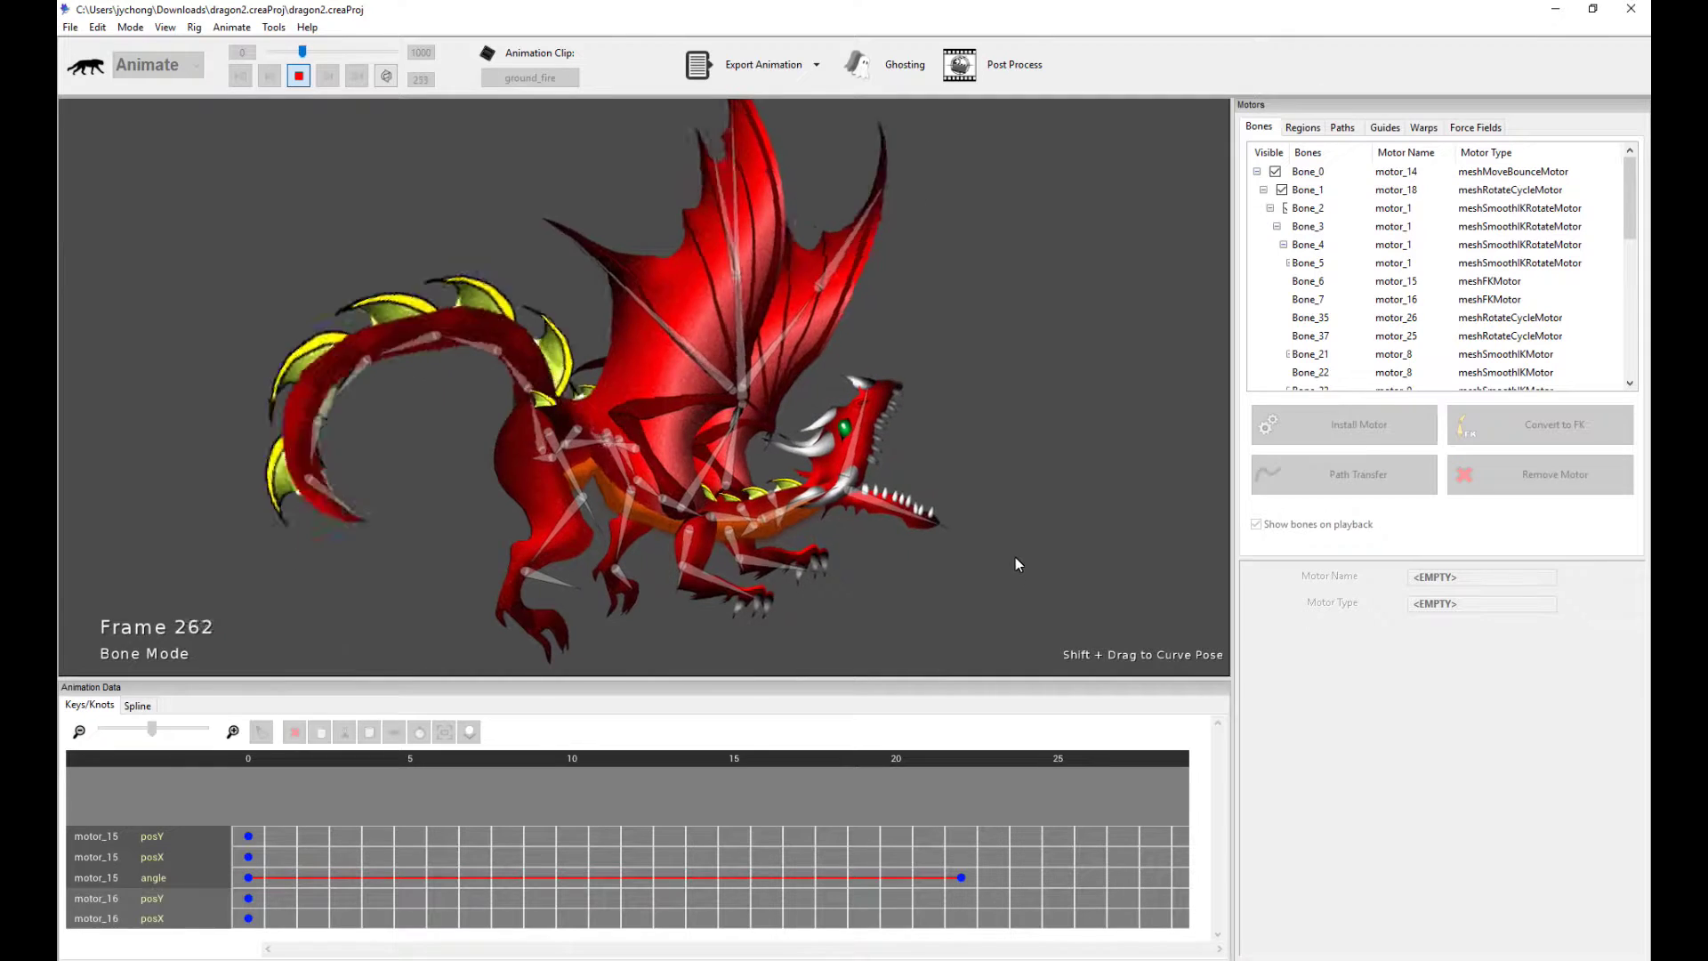
pyautogui.press('space')
# Step: Load the ground_walk animation clip from the project's animation clips
pyautogui.click(544, 78)
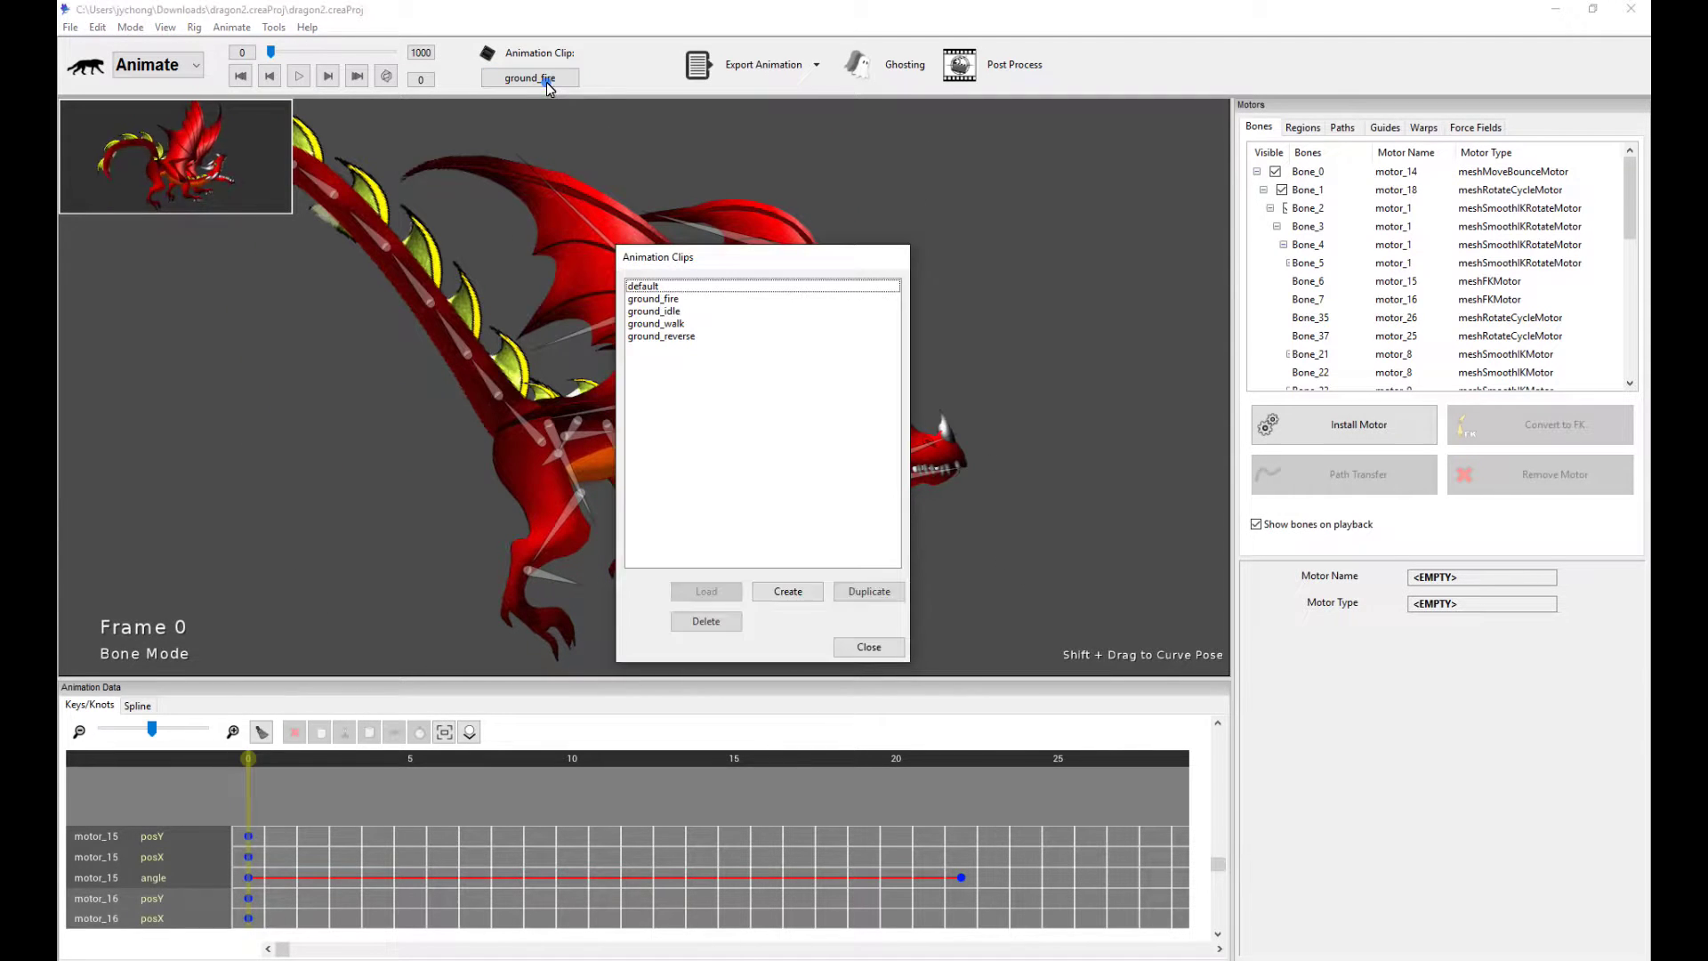
pyautogui.click(701, 323)
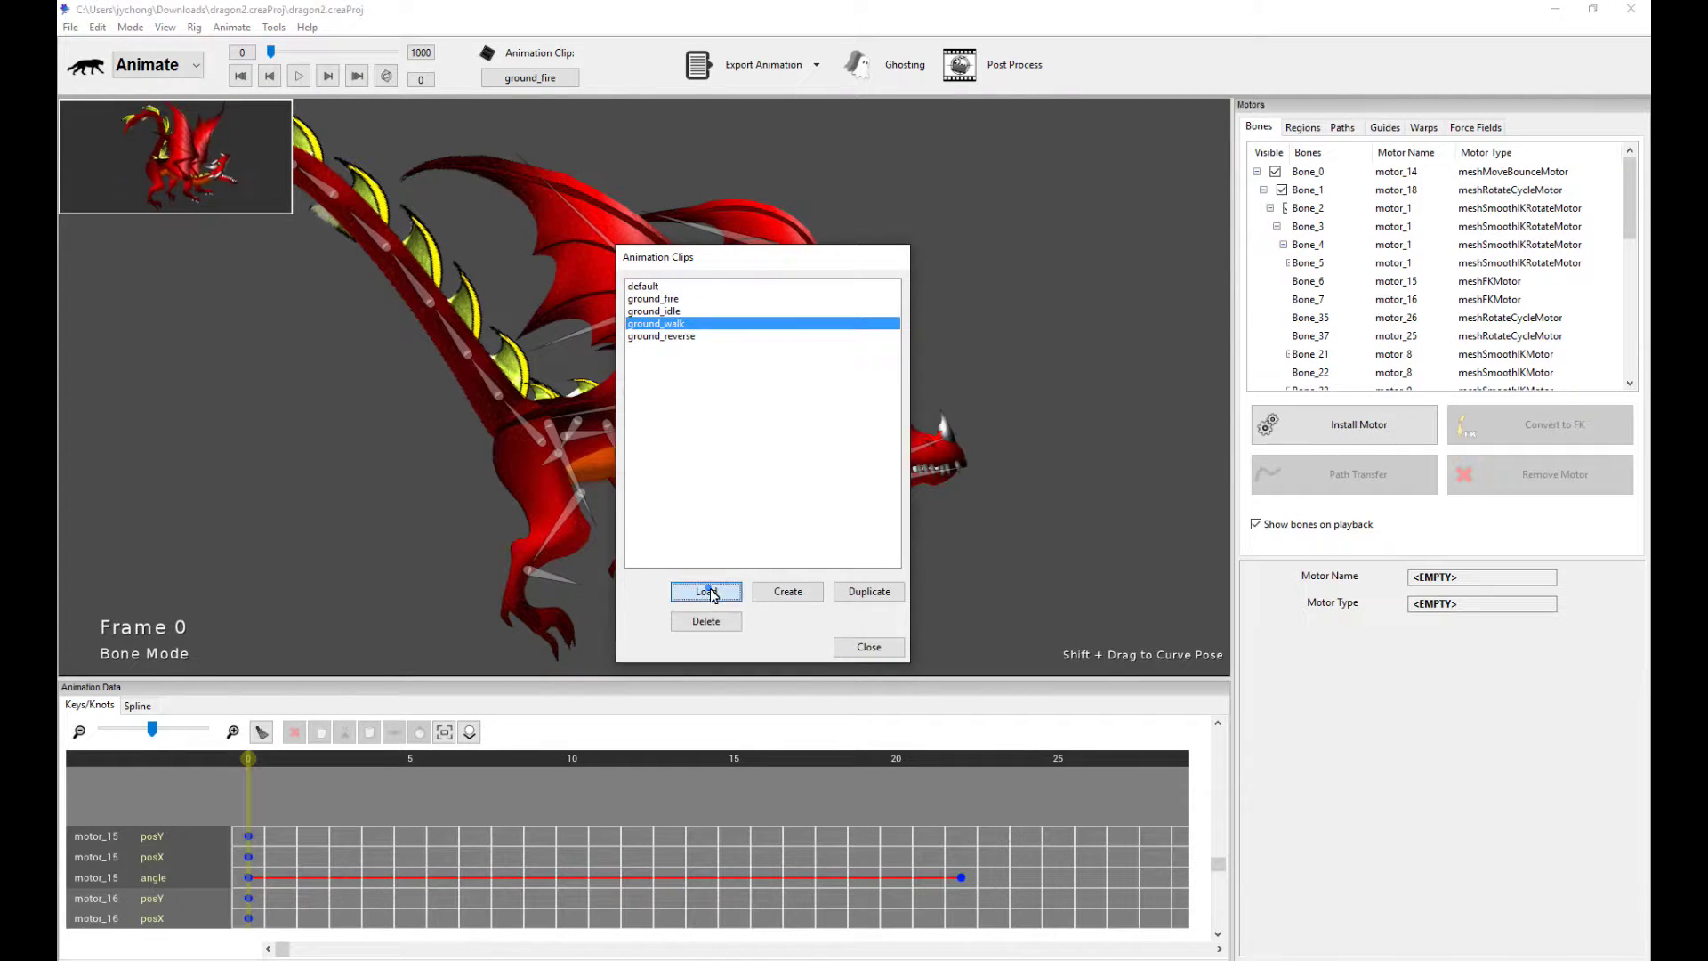
pyautogui.click(707, 591)
pyautogui.click(803, 457)
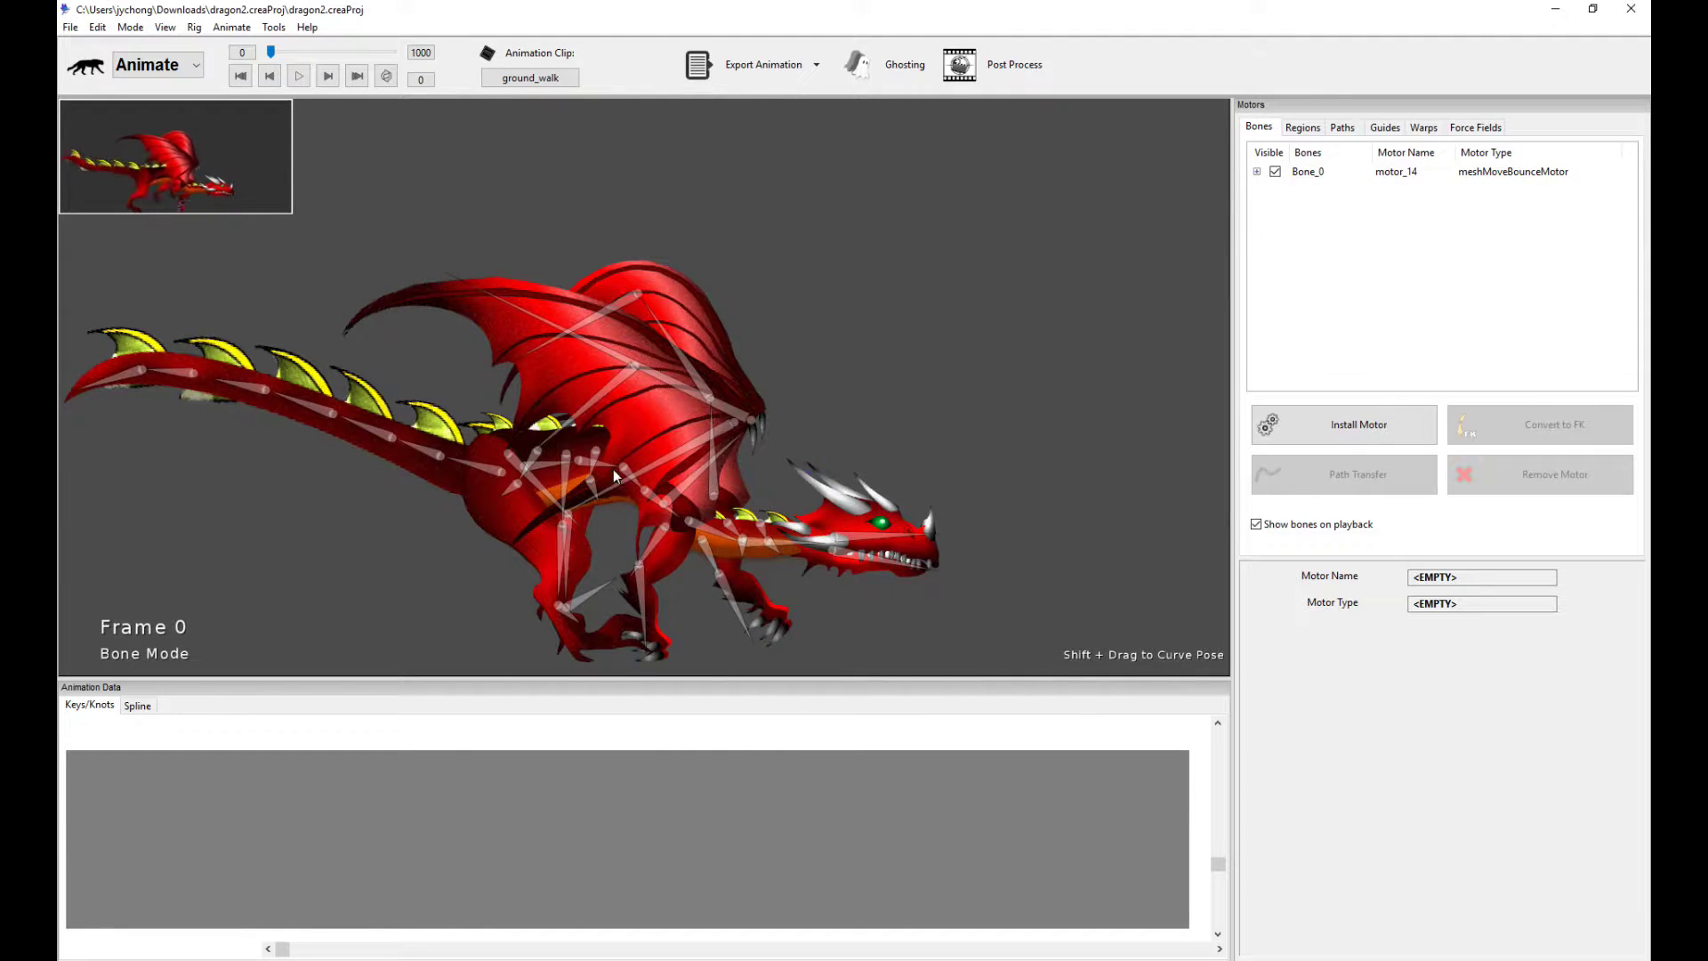
# Step: Centre the dragon in view, play the ground_walk clip to watch the full walk cycle, and stop playback
pyautogui.moveTo(612, 468); pyautogui.dragTo(794, 401)
pyautogui.scroll(2, 900, 373)
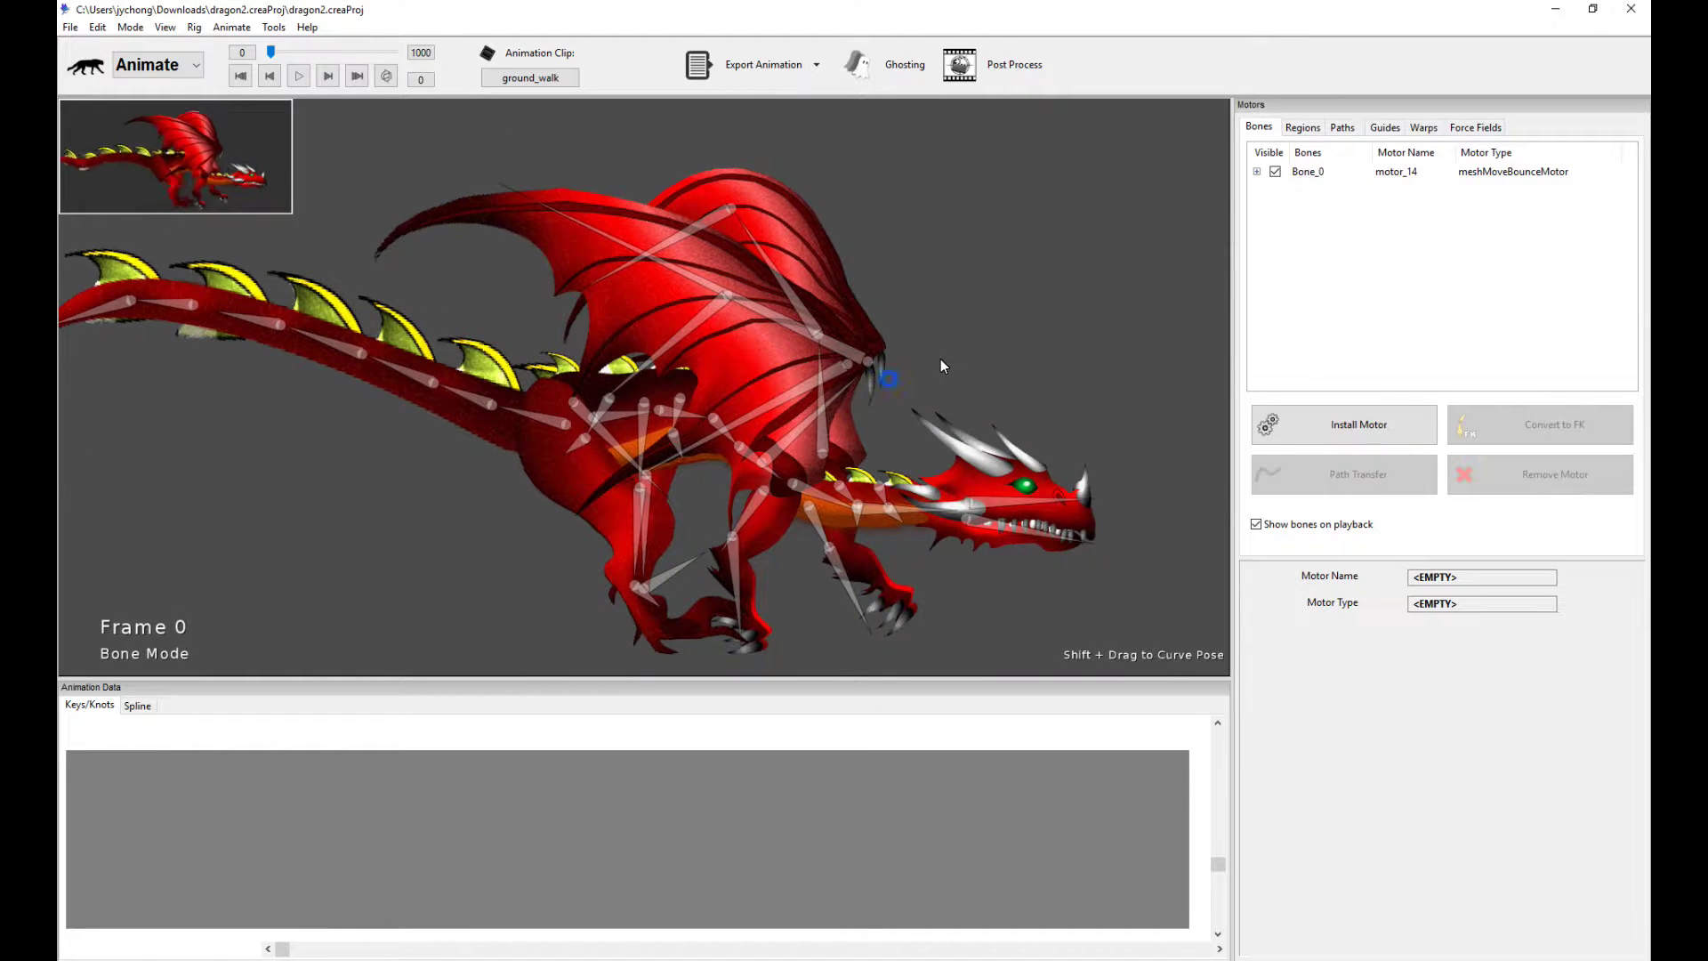
pyautogui.press('space')
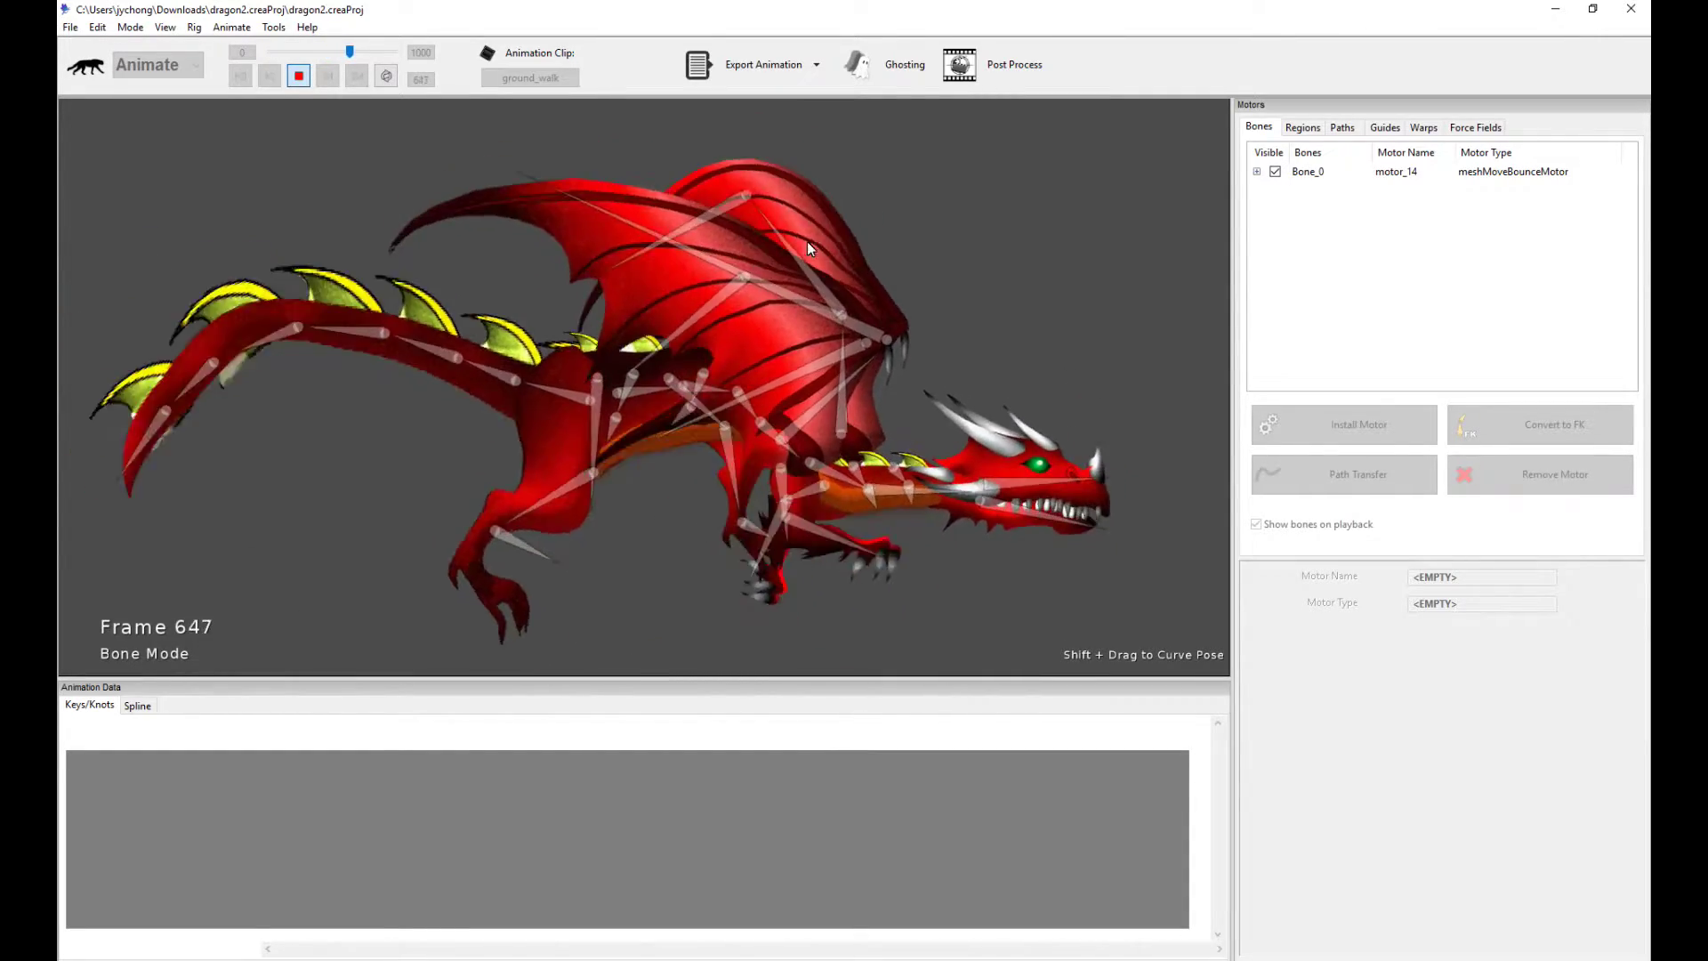
pyautogui.press('space')
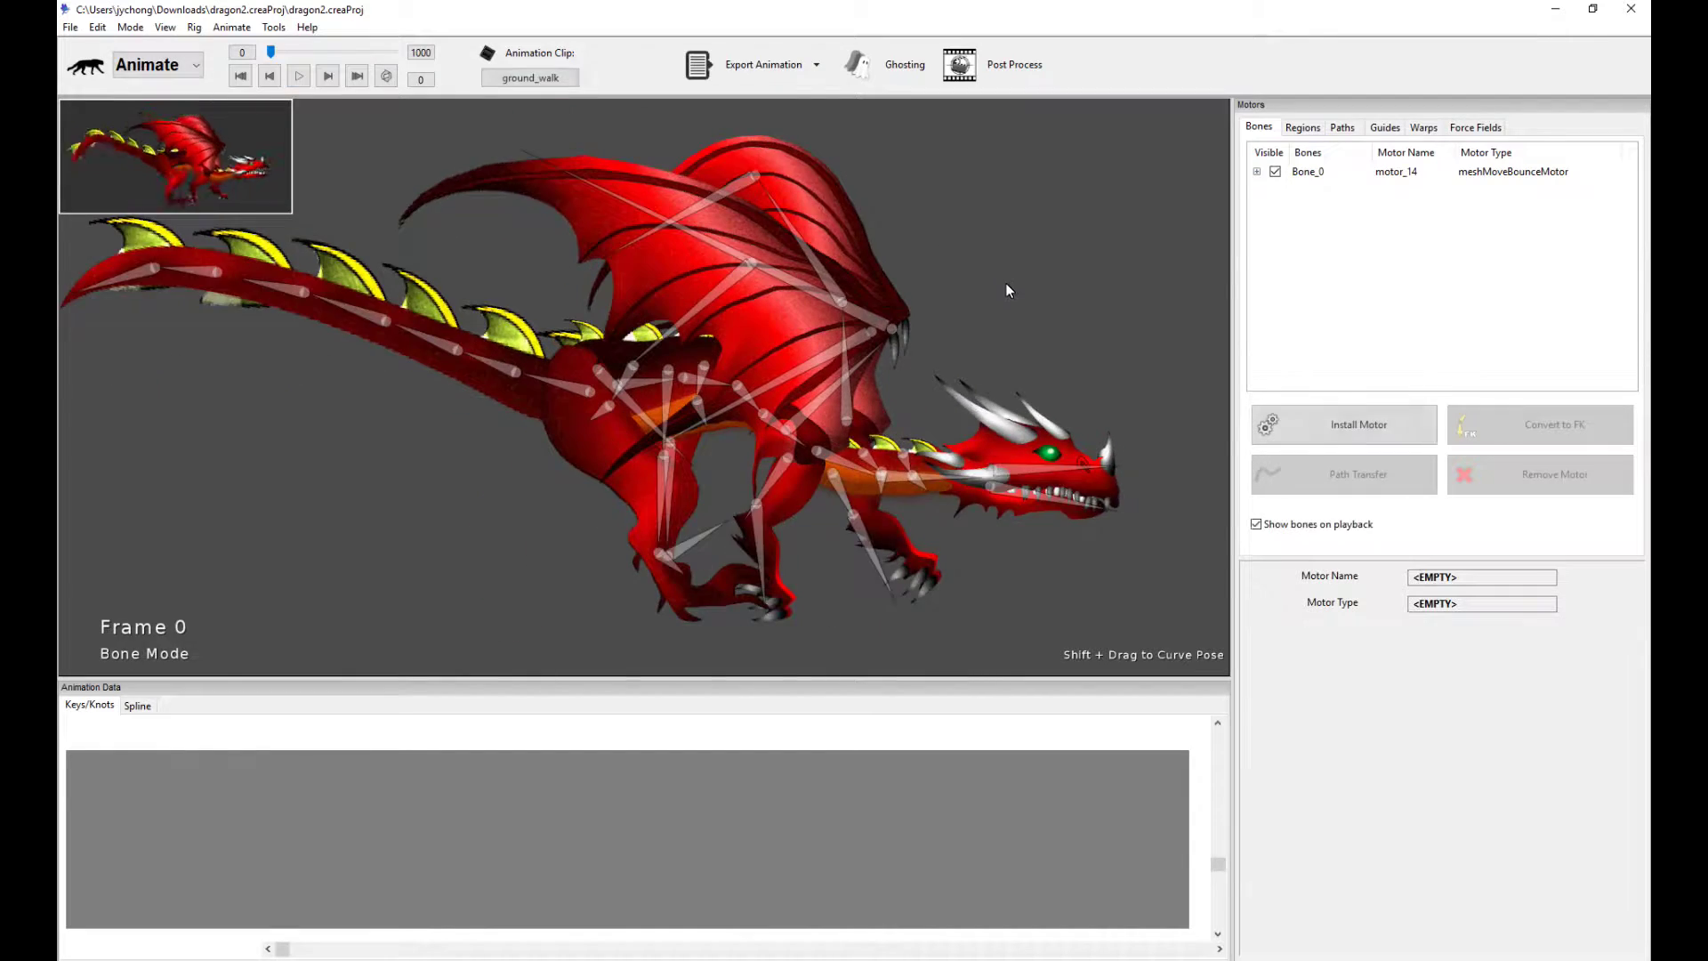
# Step: Select two wing bones in turn to inspect their Rotate Cycle Motor settings, and play the clip briefly to watch the wings
pyautogui.scroll(3, 1006, 290)
pyautogui.click(742, 257)
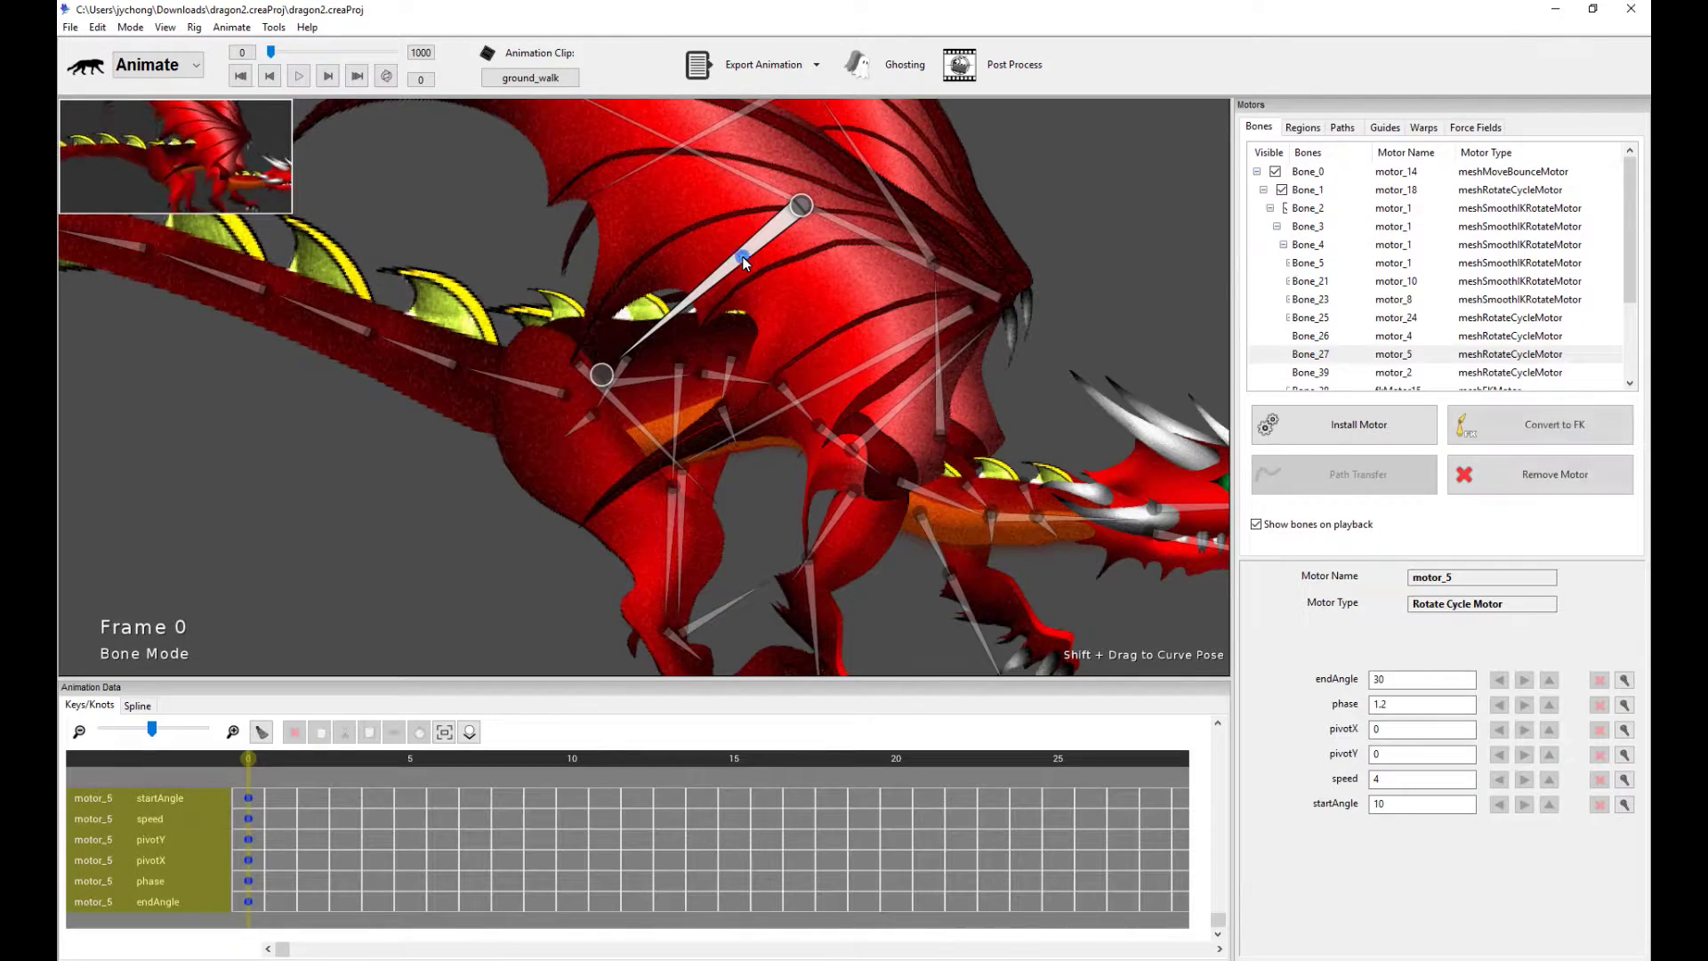
pyautogui.click(910, 345)
pyautogui.scroll(-3, 953, 344)
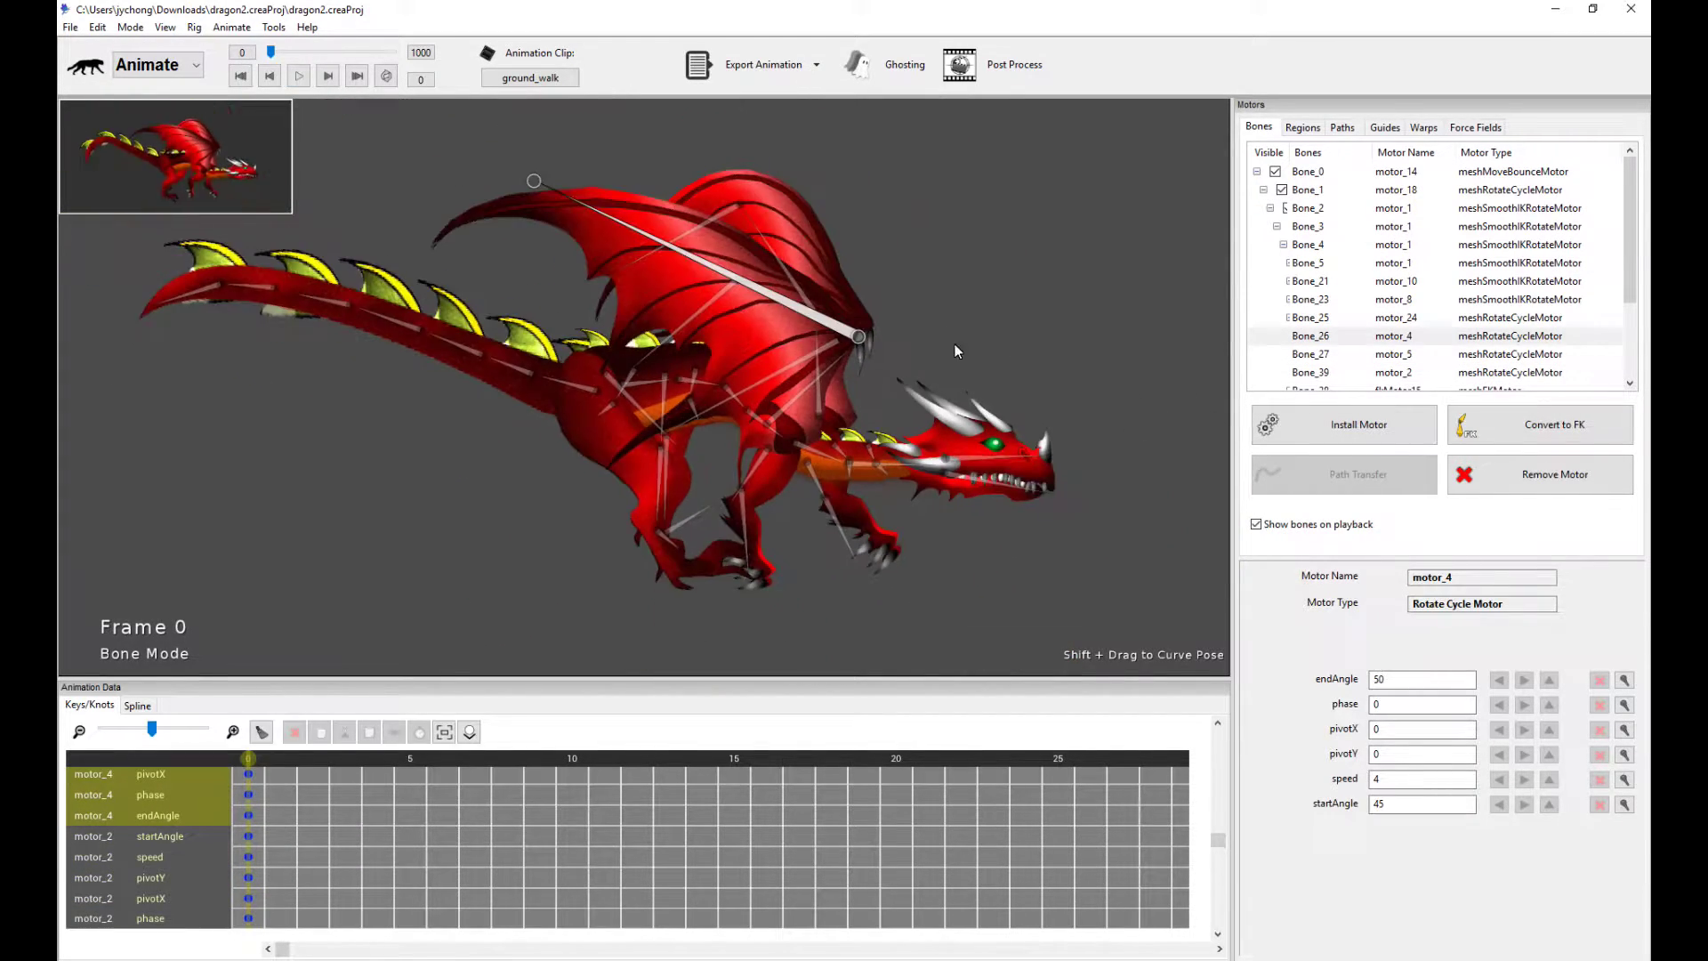
pyautogui.press('space')
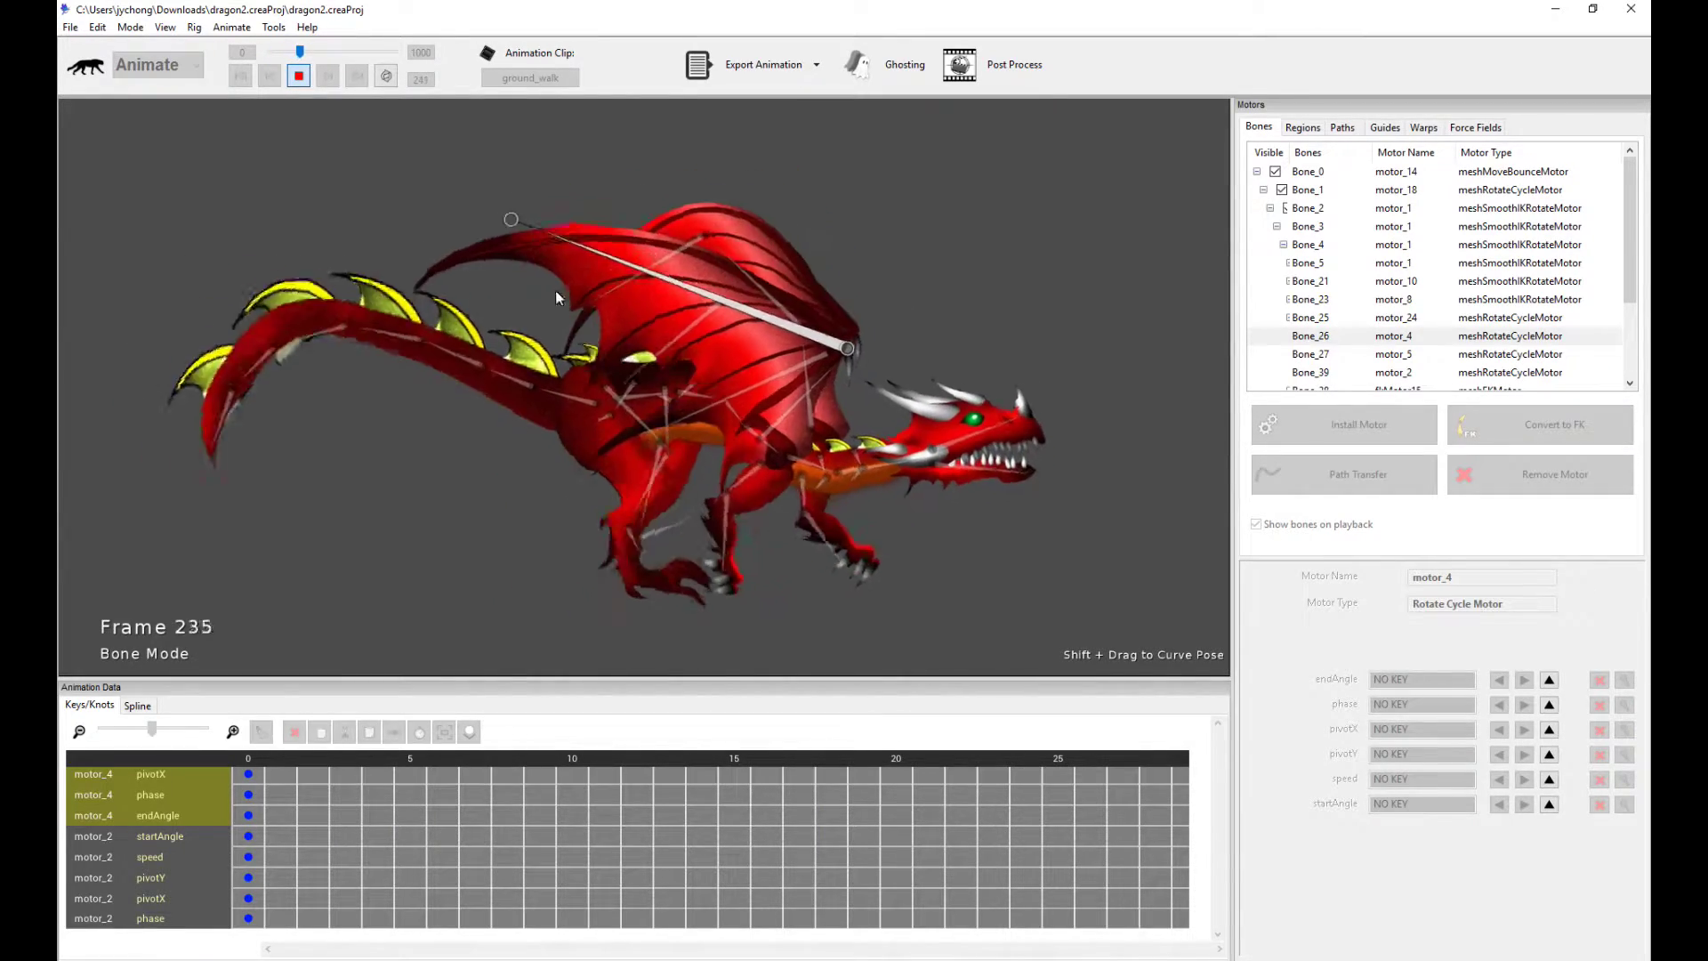
pyautogui.press('space')
# Step: Select the far and near hind leg bones in turn to inspect their Smooth IK Rotate Motor paths and settings
pyautogui.scroll(5, 979, 311)
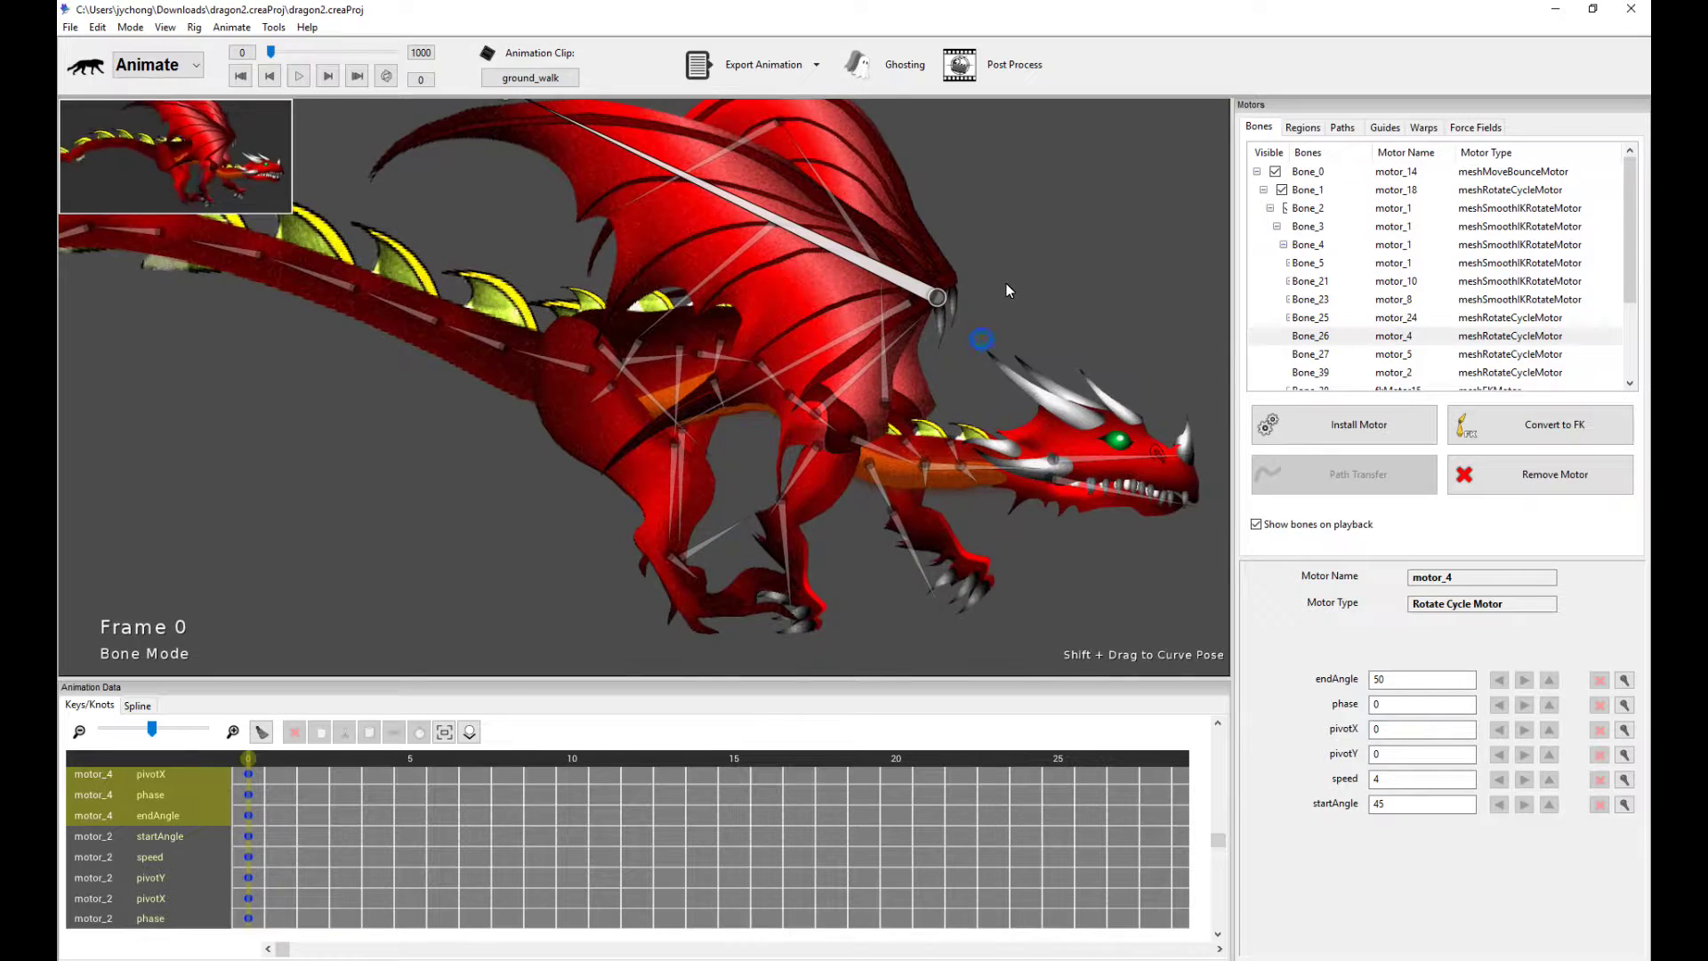
pyautogui.scroll(2, 681, 538)
pyautogui.click(682, 535)
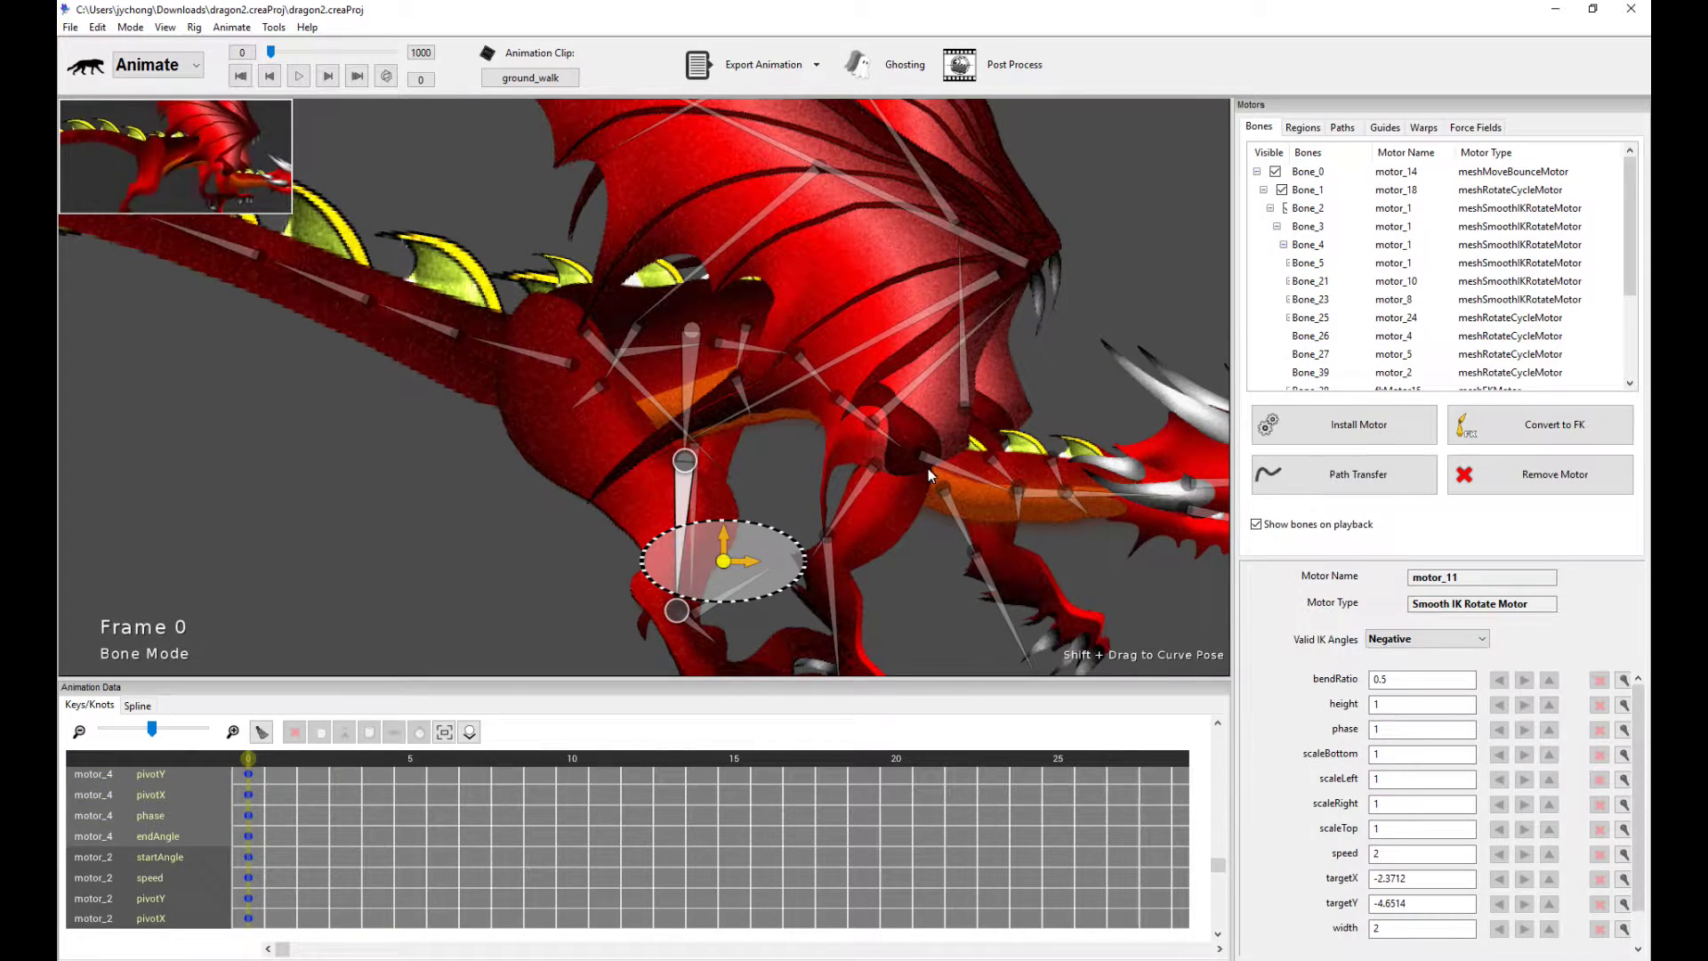
pyautogui.click(690, 363)
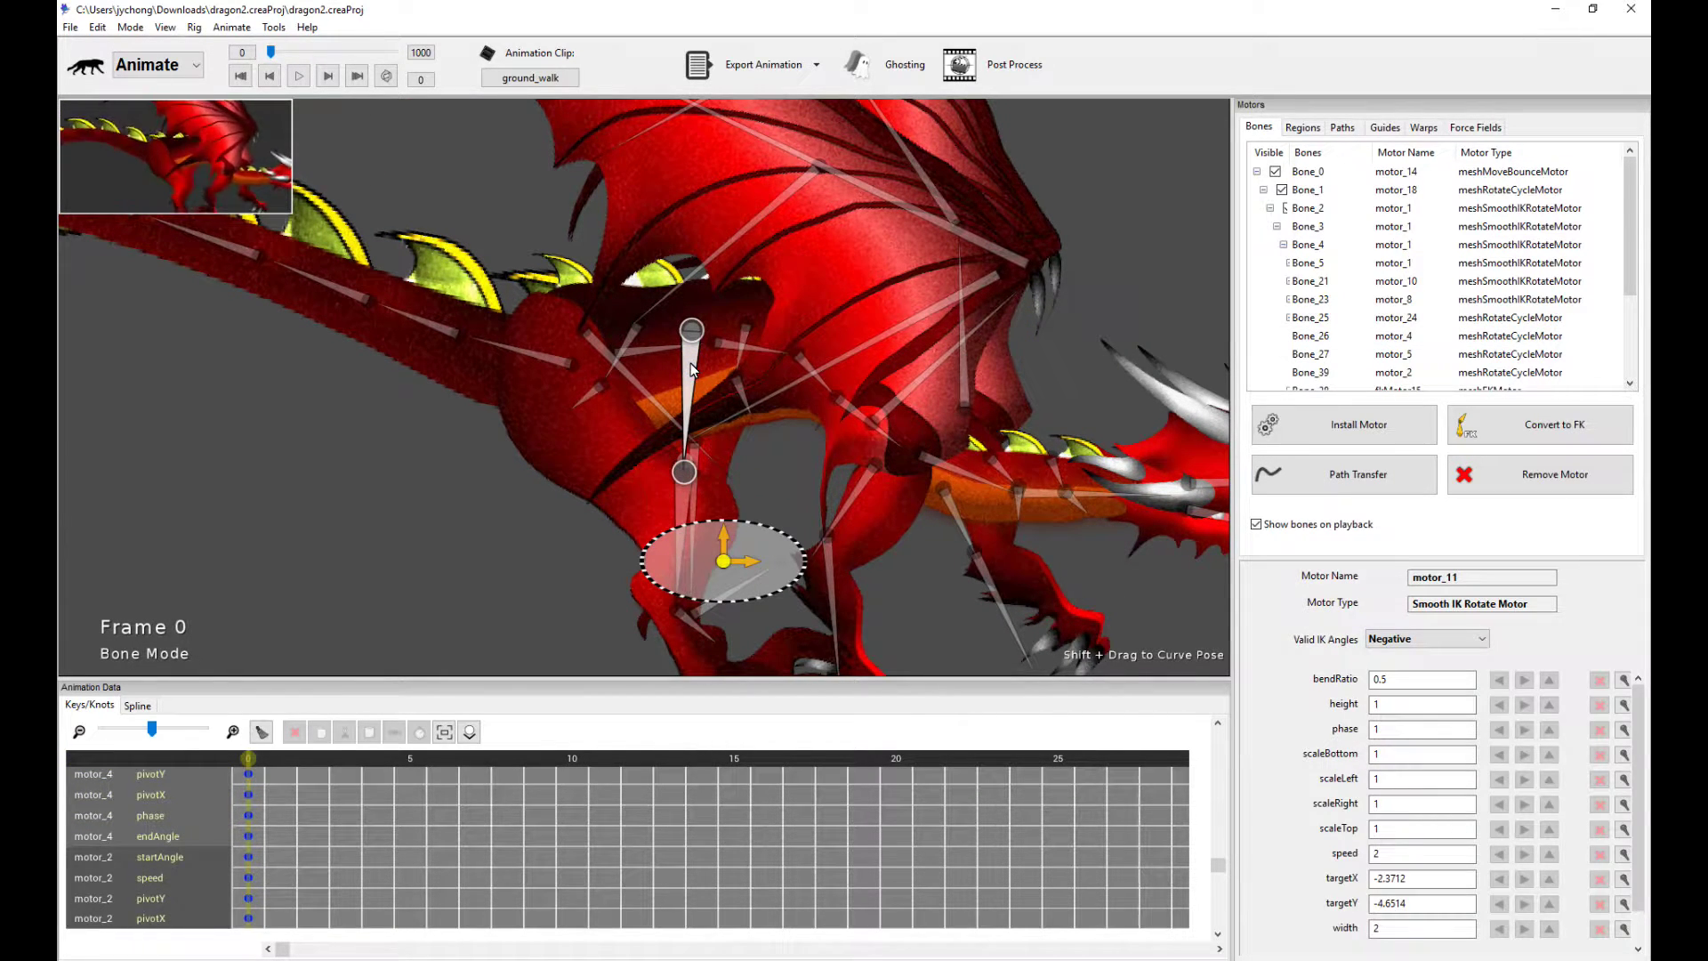
pyautogui.click(525, 557)
pyautogui.click(679, 534)
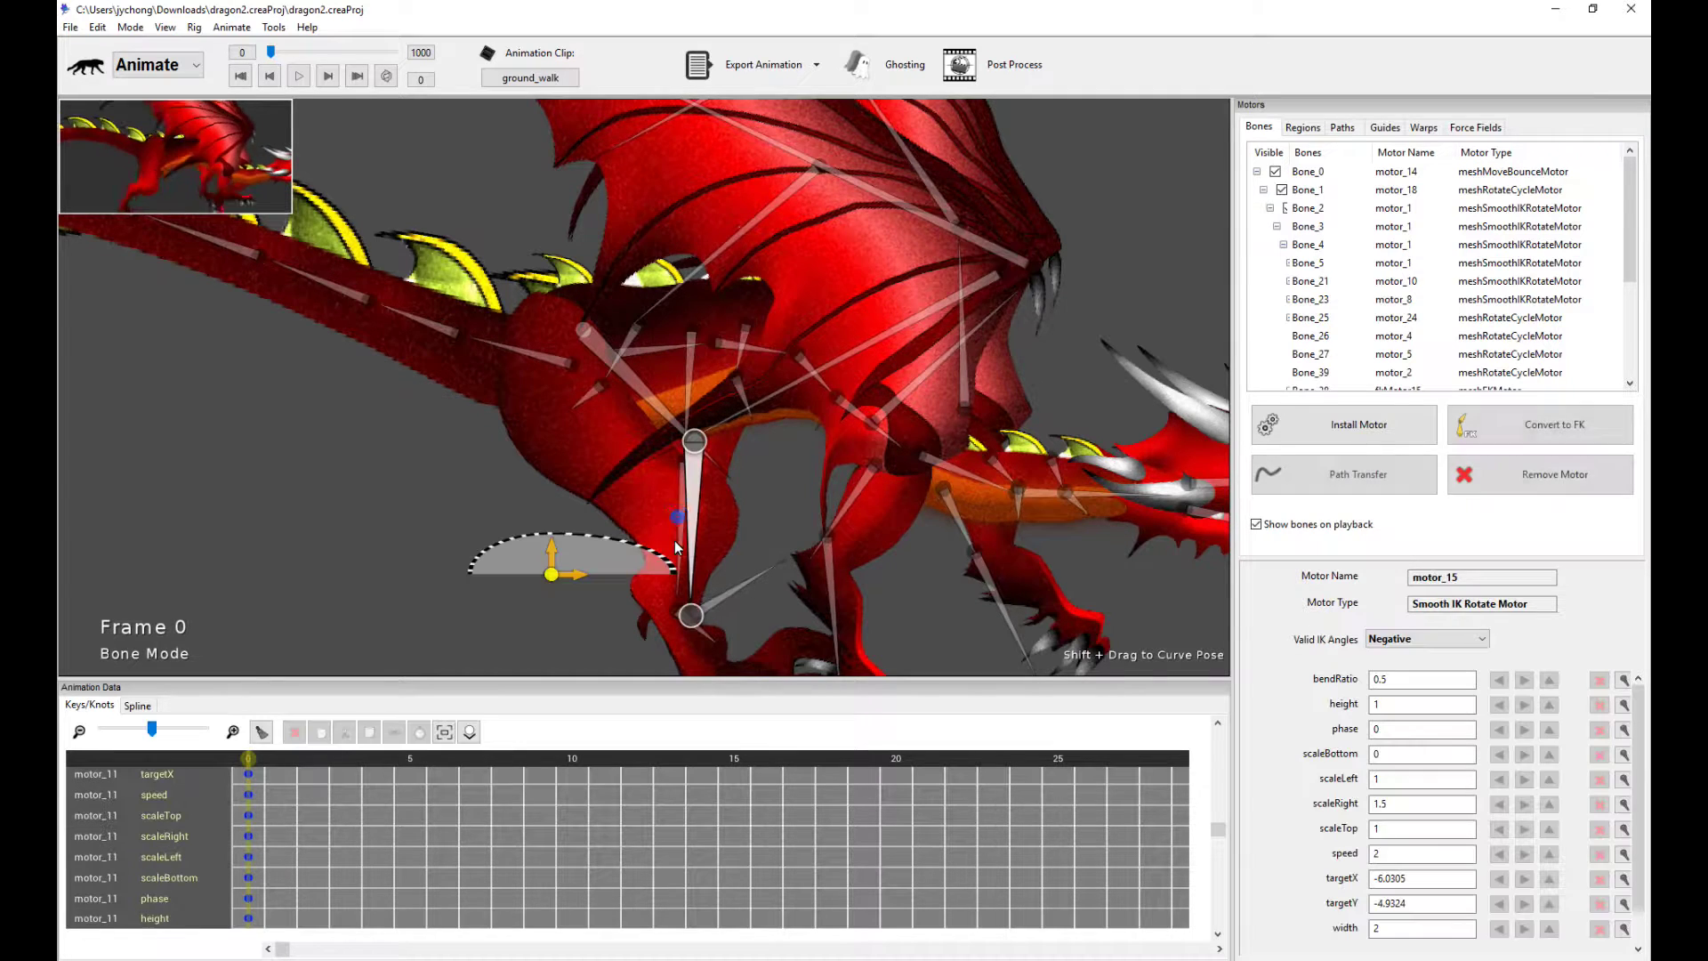
pyautogui.doubleClick(672, 535)
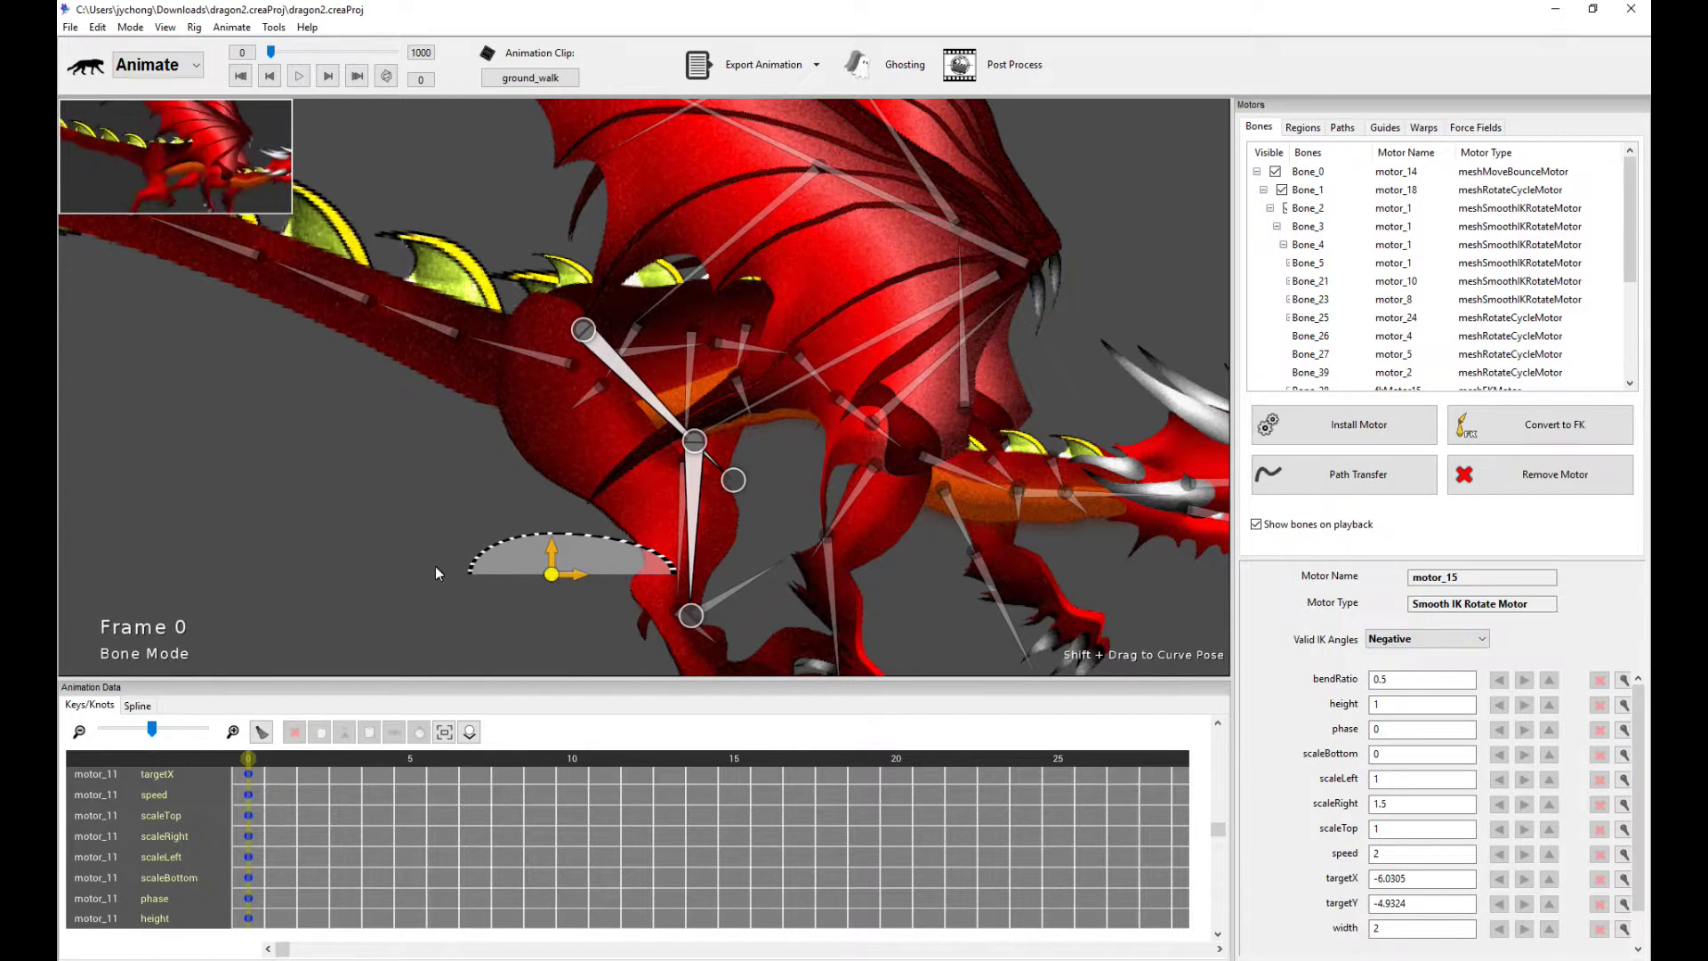
# Step: Frame the hind legs and play the clip repeatedly with the near hind leg bones selected to watch their motion along the half-arc path
pyautogui.scroll(-3, 470, 580)
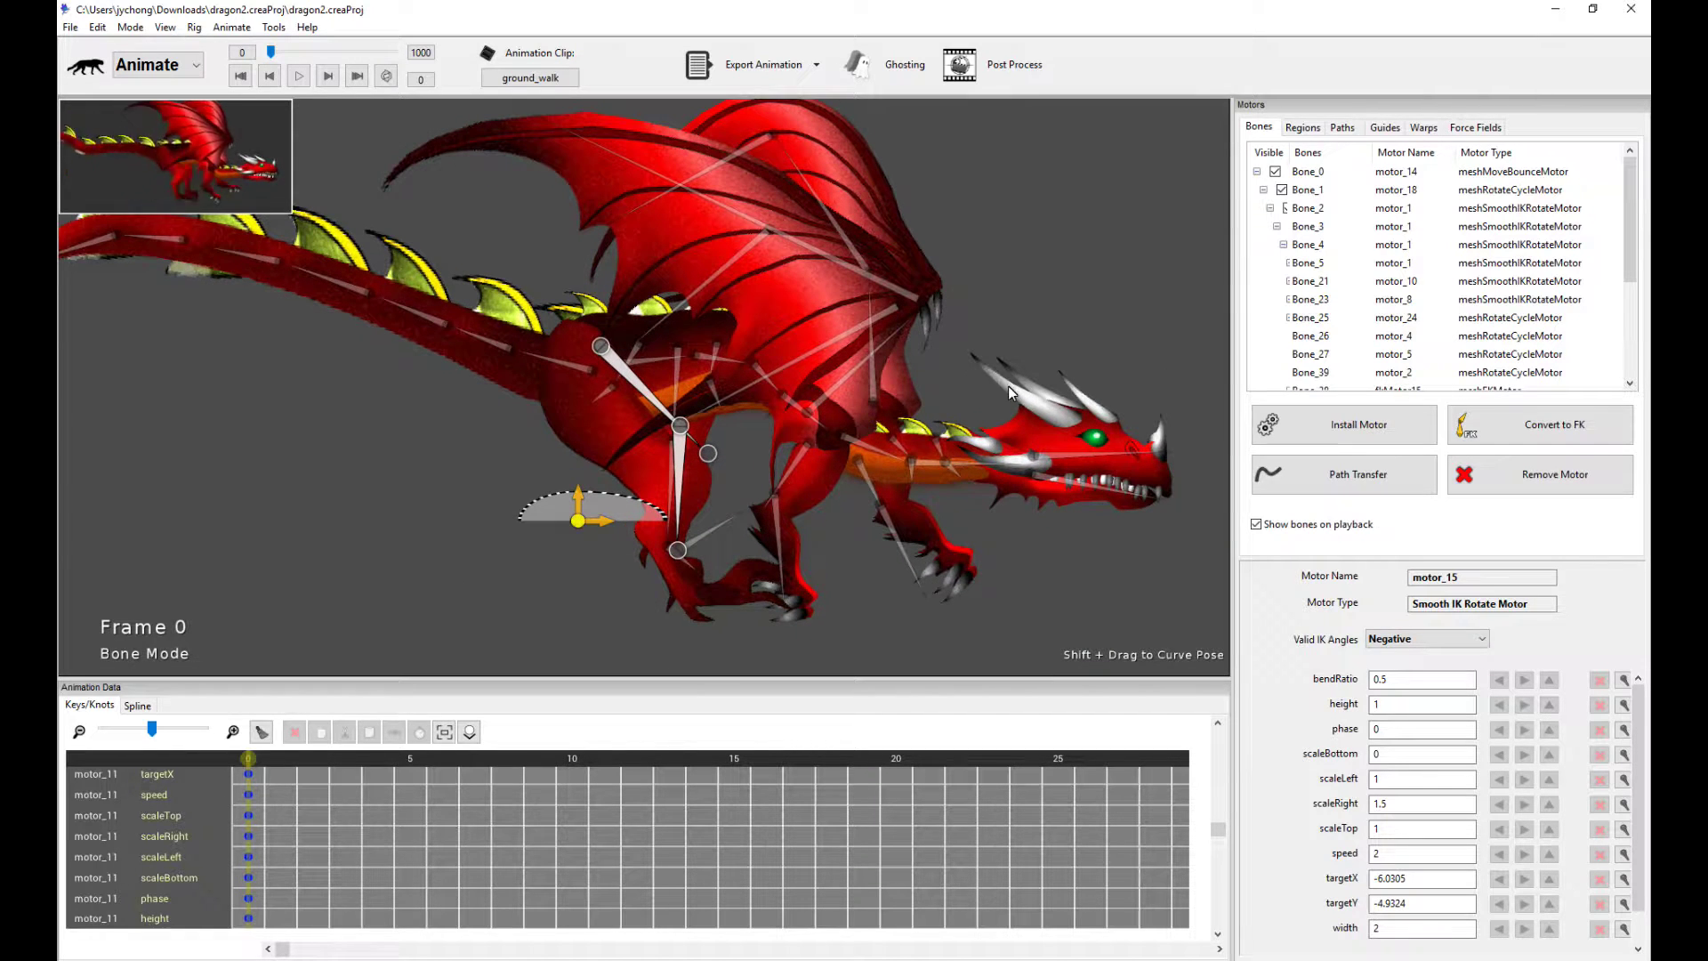
pyautogui.scroll(2, 698, 554)
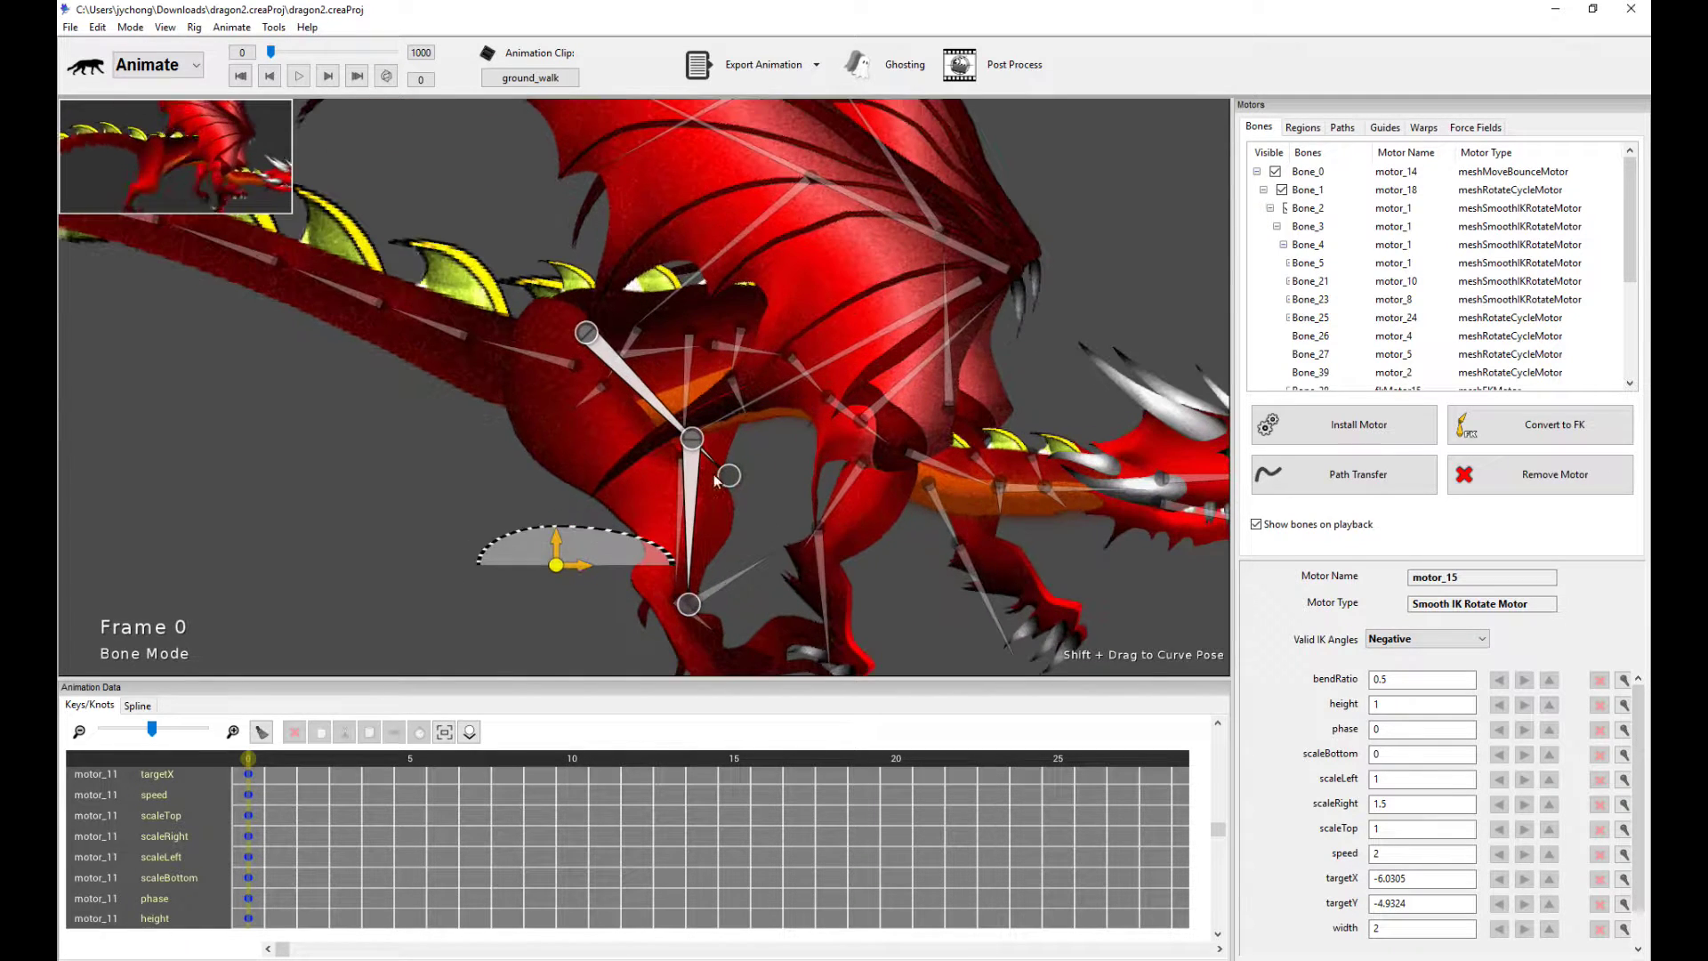
pyautogui.moveTo(818, 556); pyautogui.dragTo(798, 493)
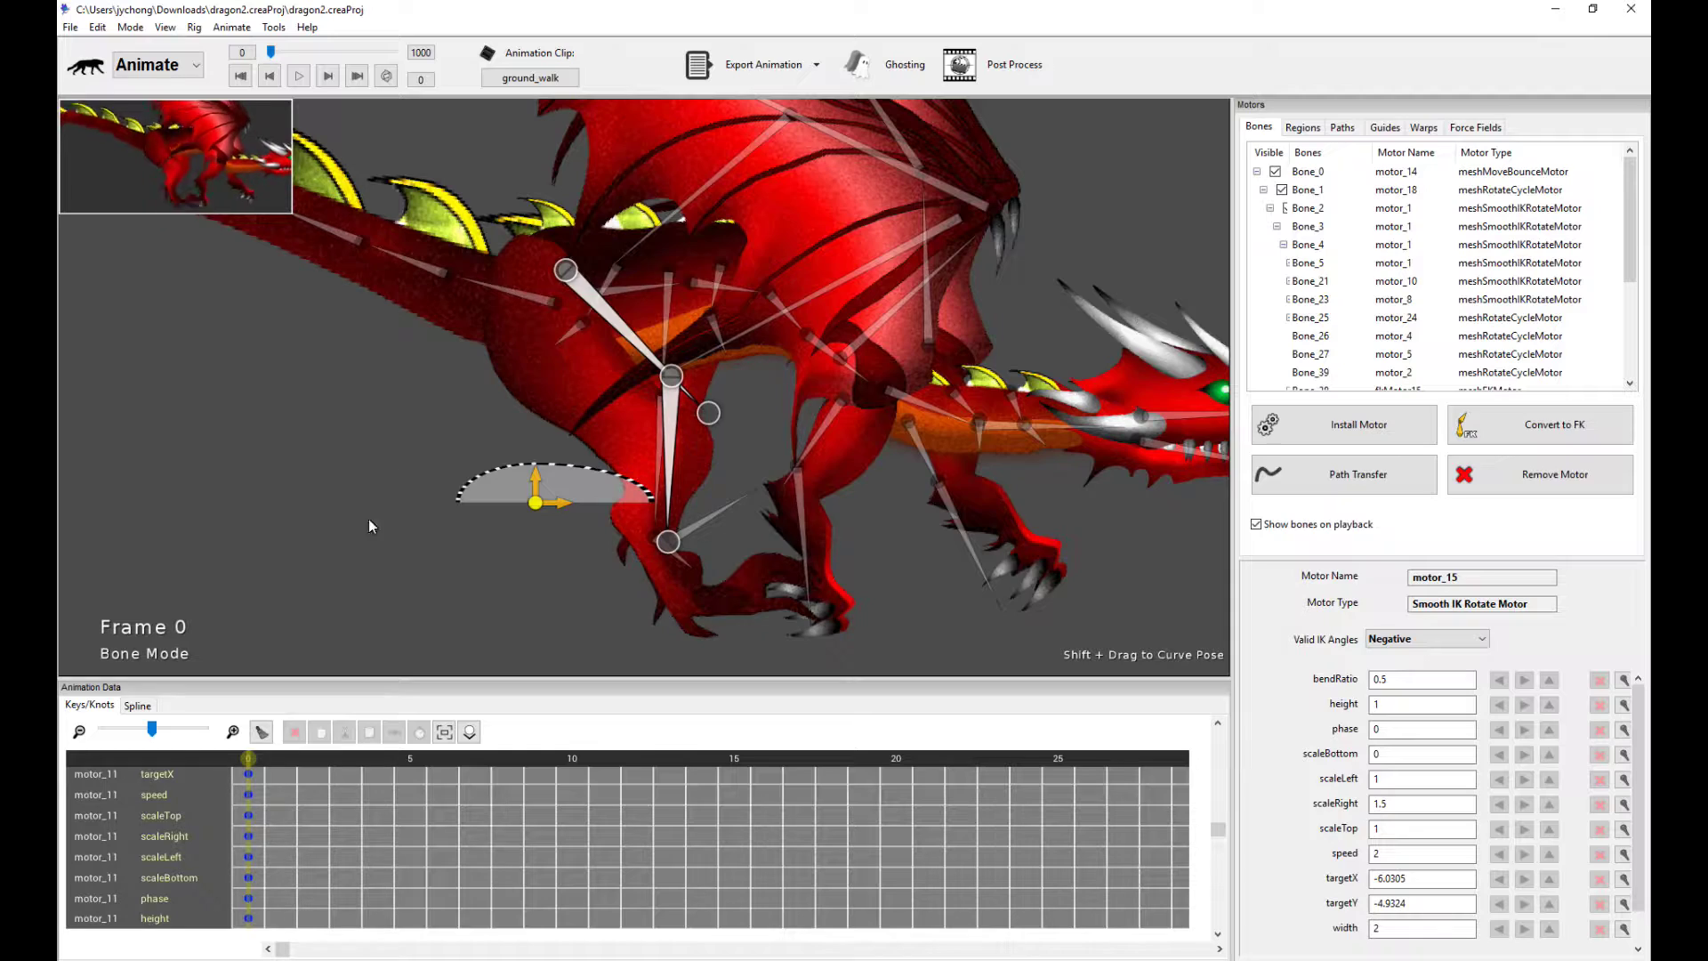
pyautogui.press('space')
pyautogui.press('space')
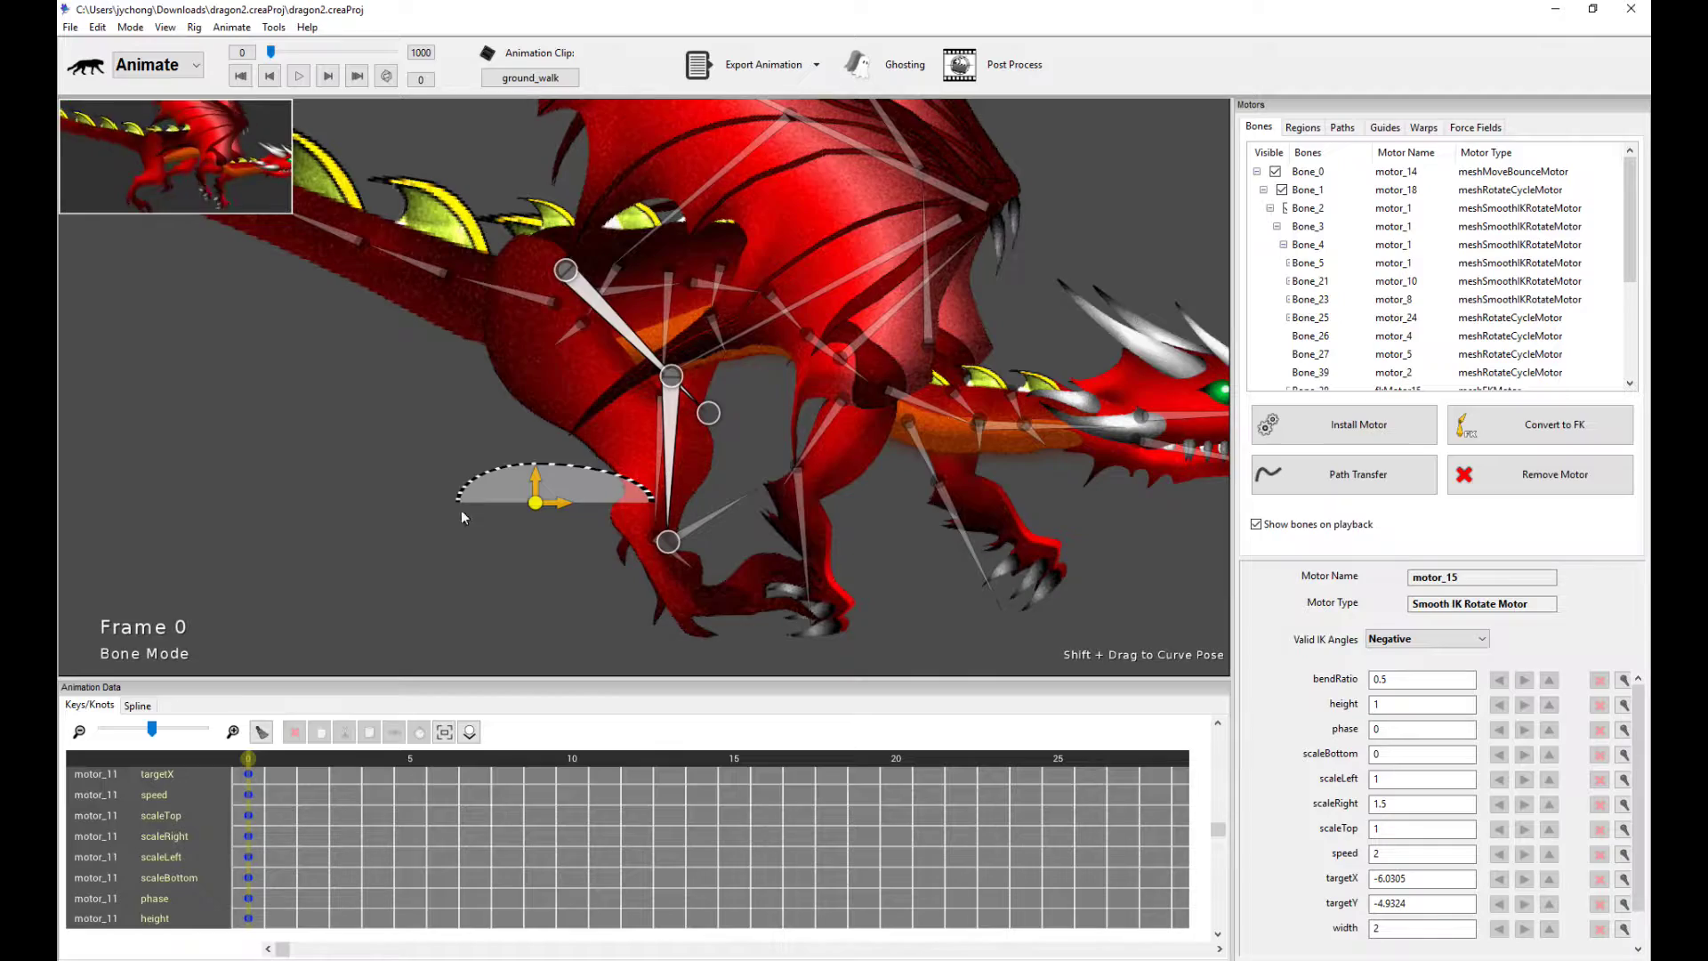
pyautogui.press('space')
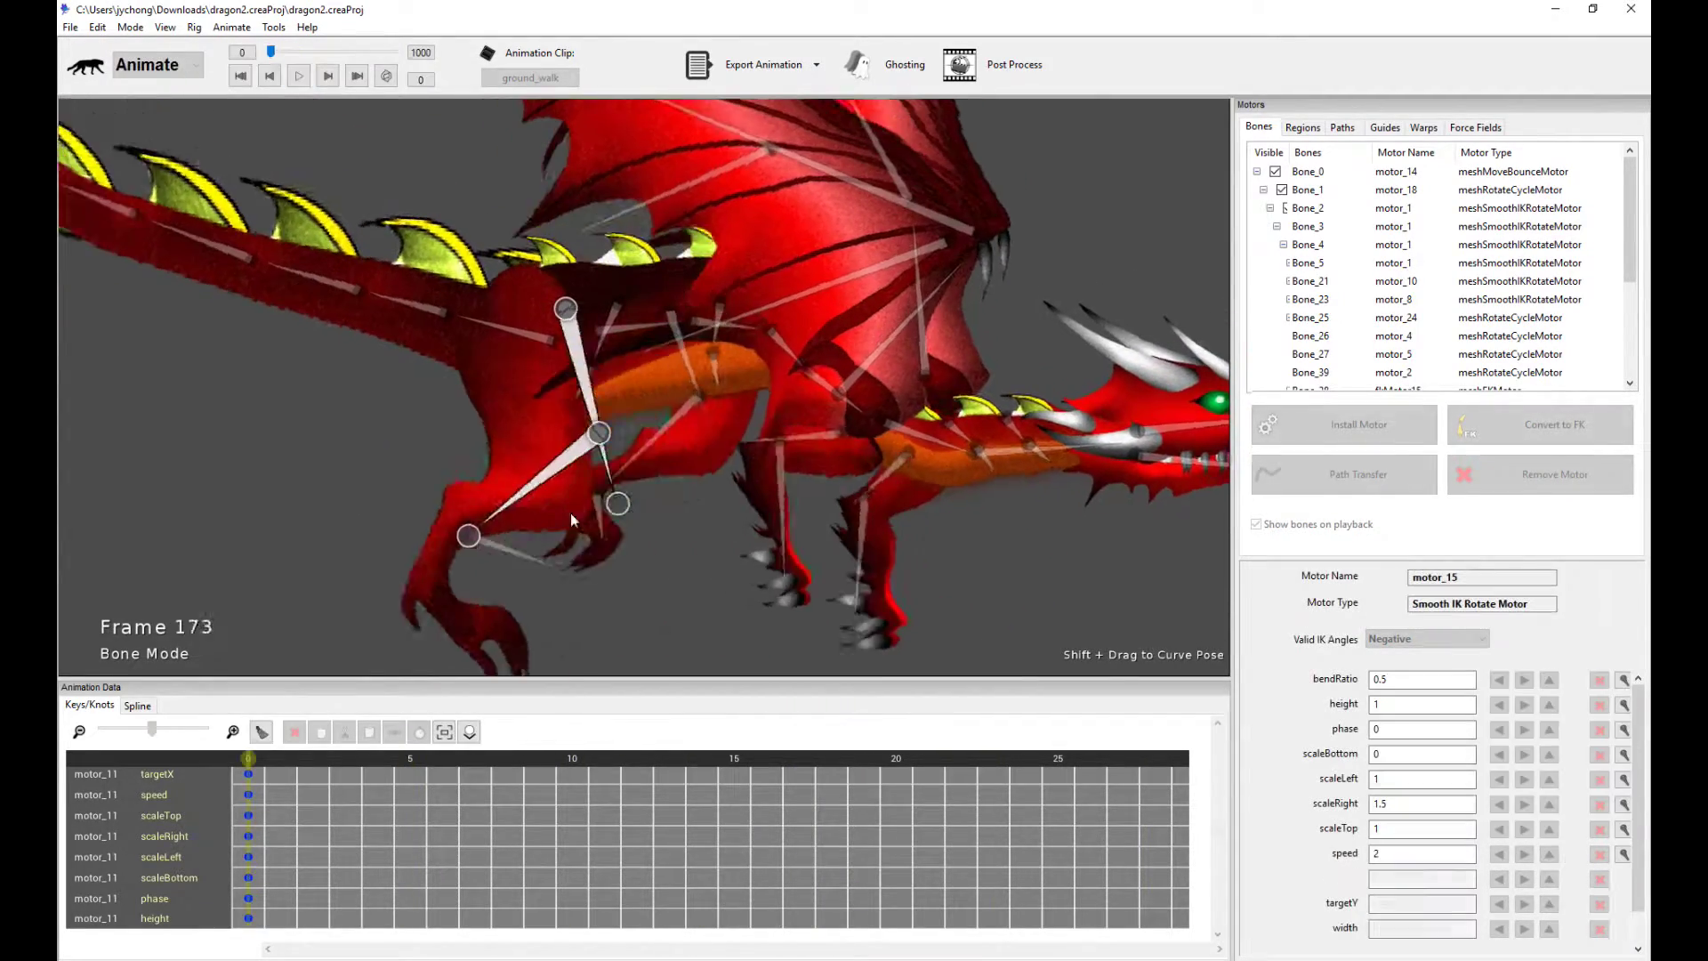
pyautogui.press('space')
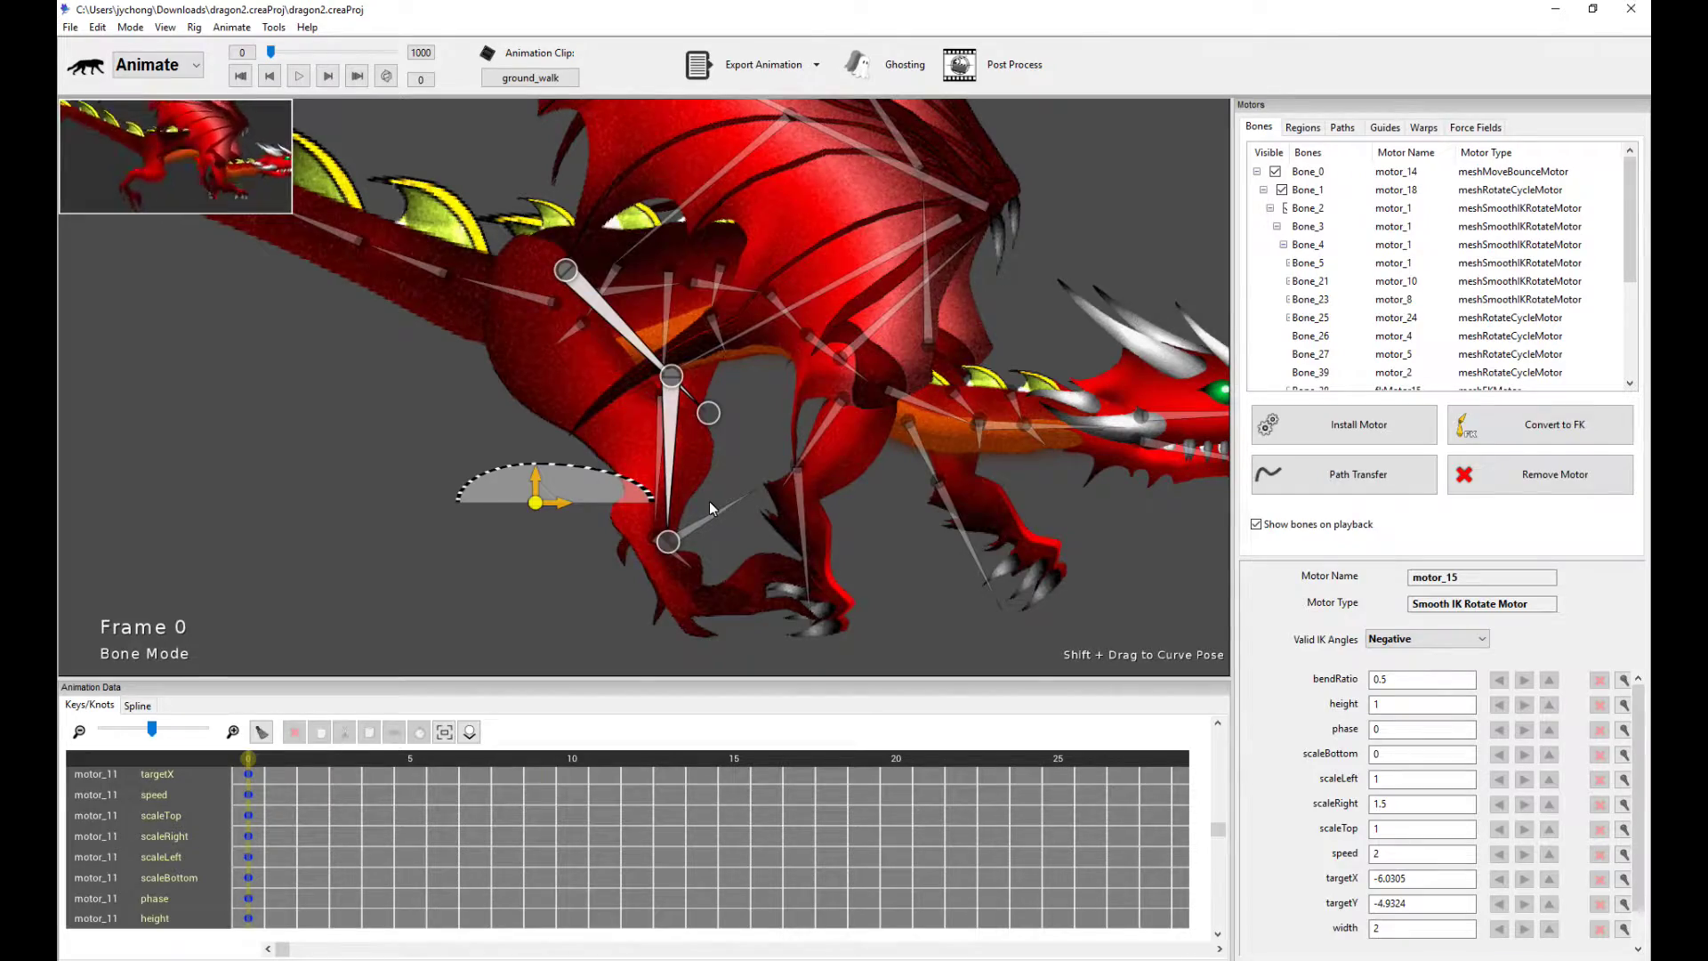
pyautogui.press('space')
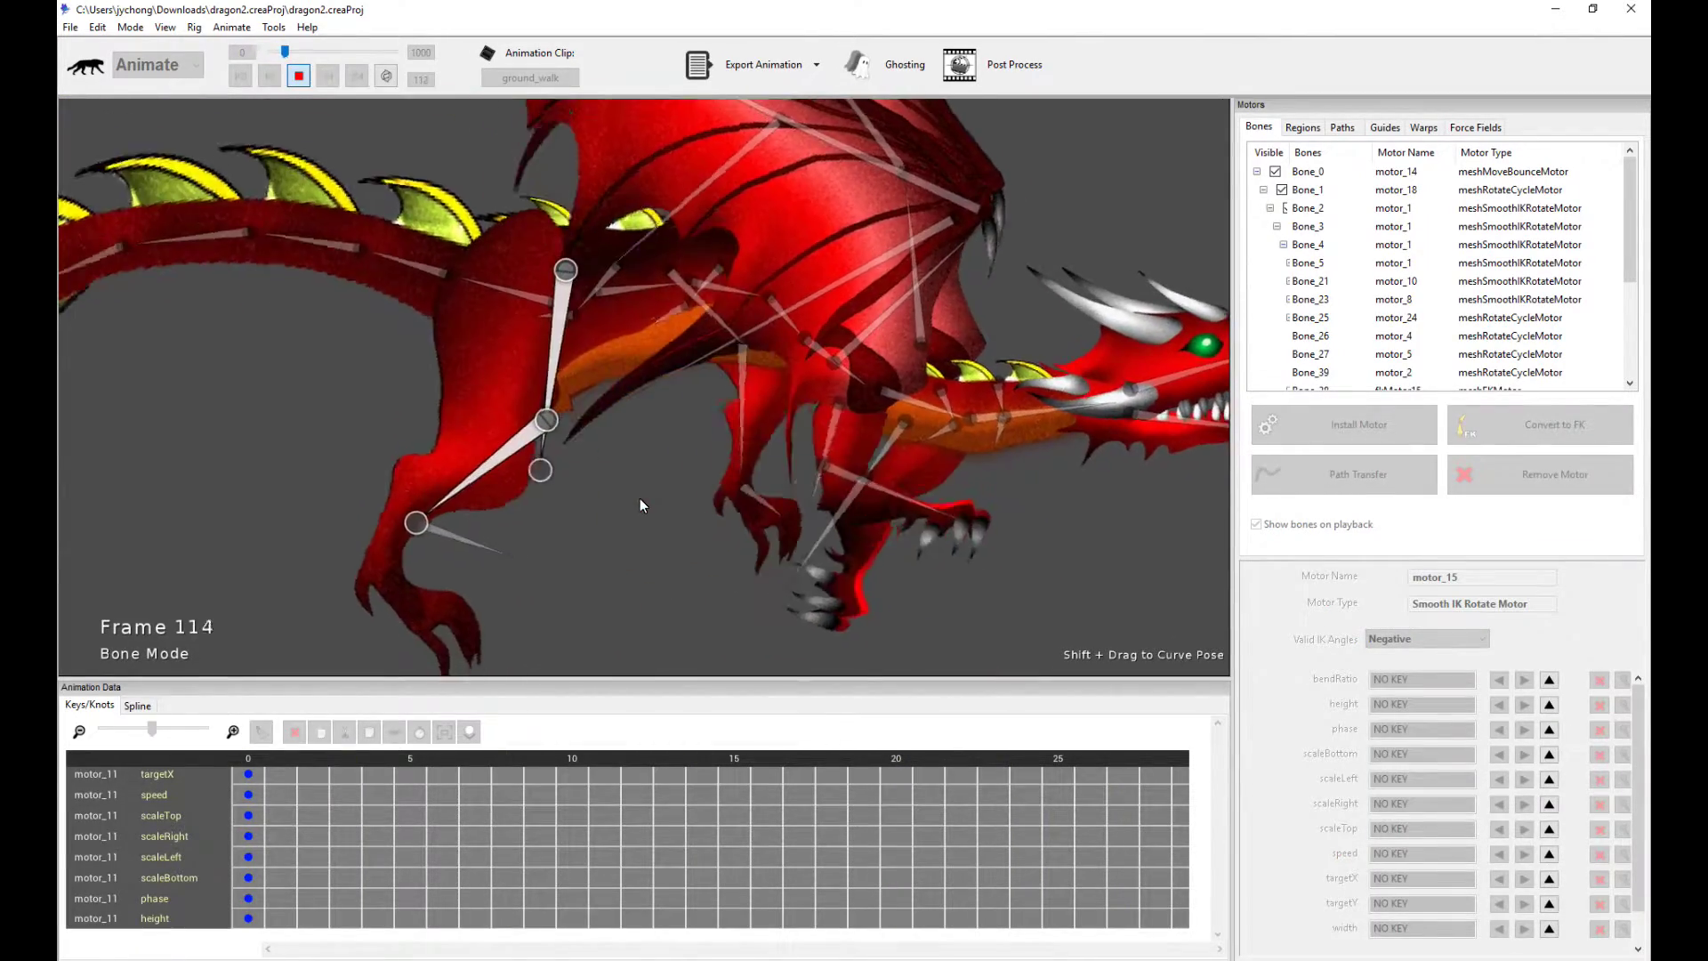
pyautogui.press('space')
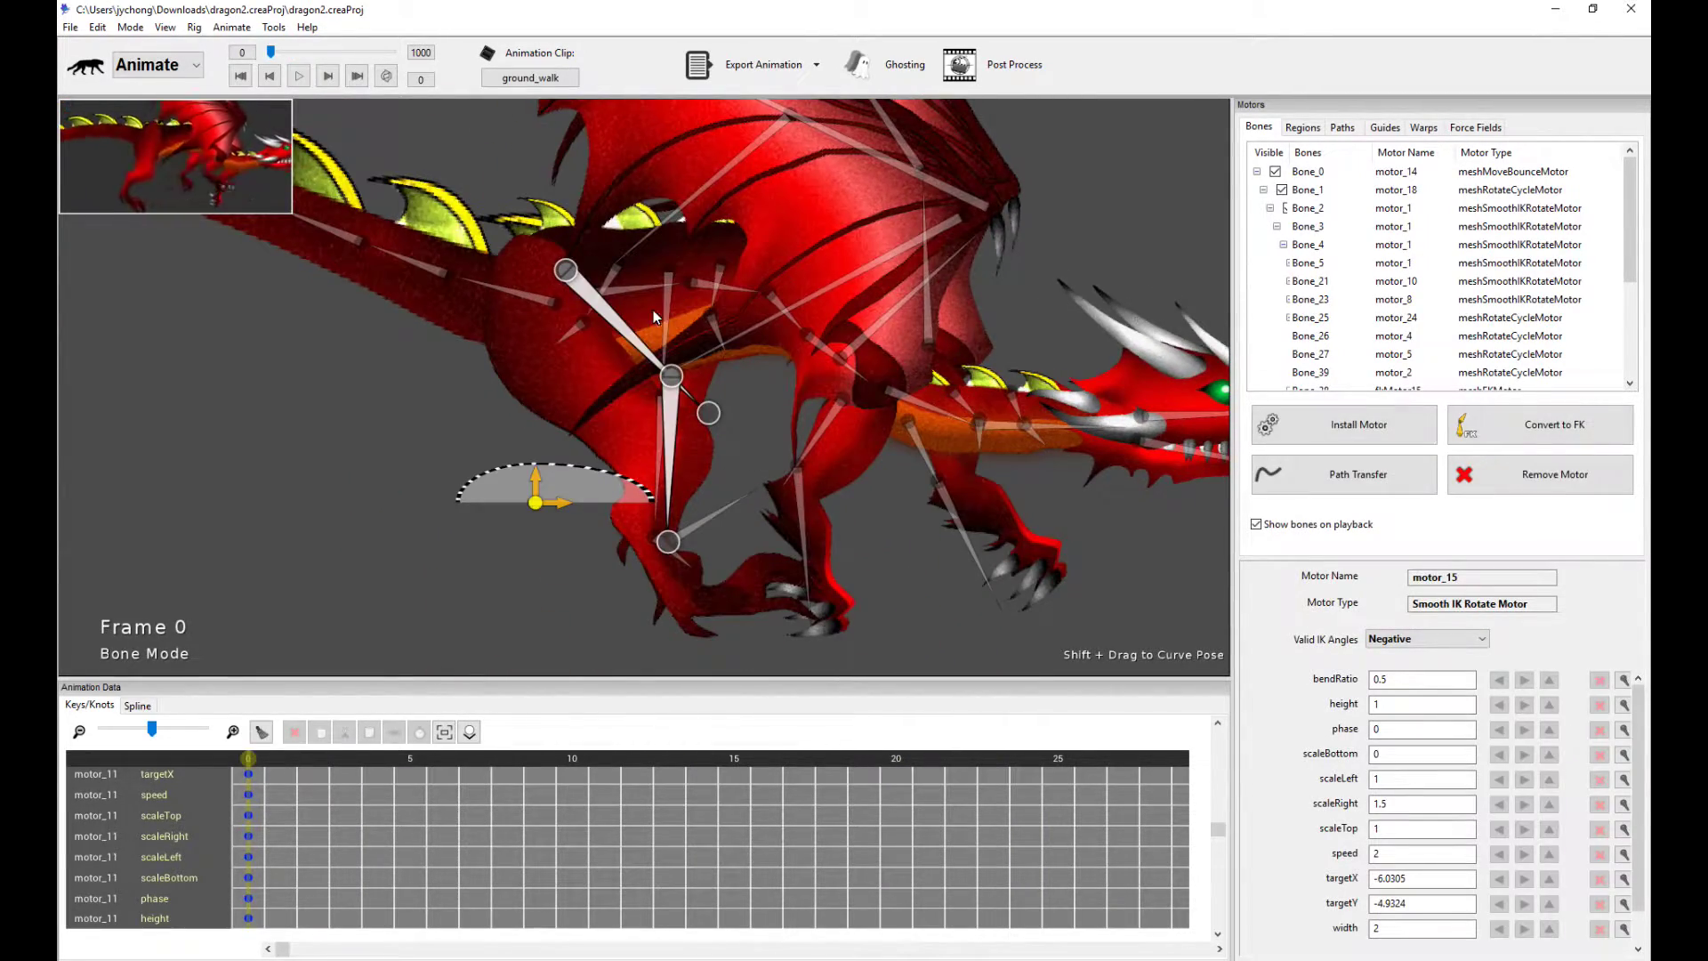
# Step: Select the far hind leg's upper bone, play the clip to watch its motion around the oval path, then deselect it and play again
pyautogui.click(665, 304)
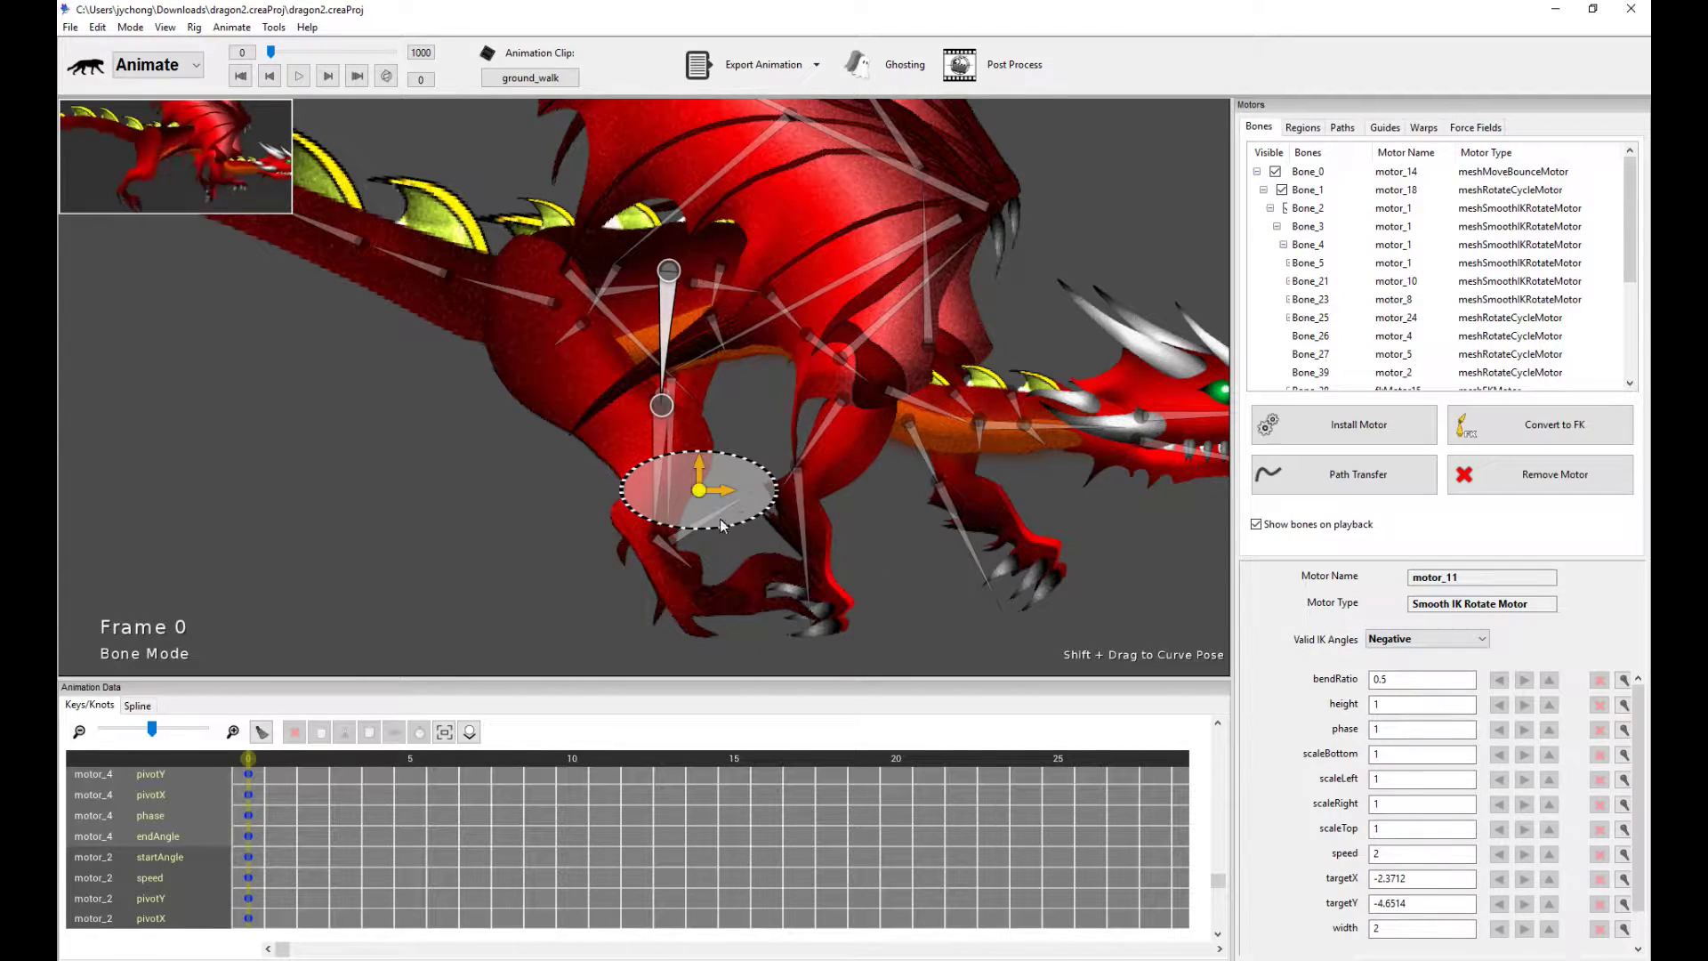
pyautogui.press('space')
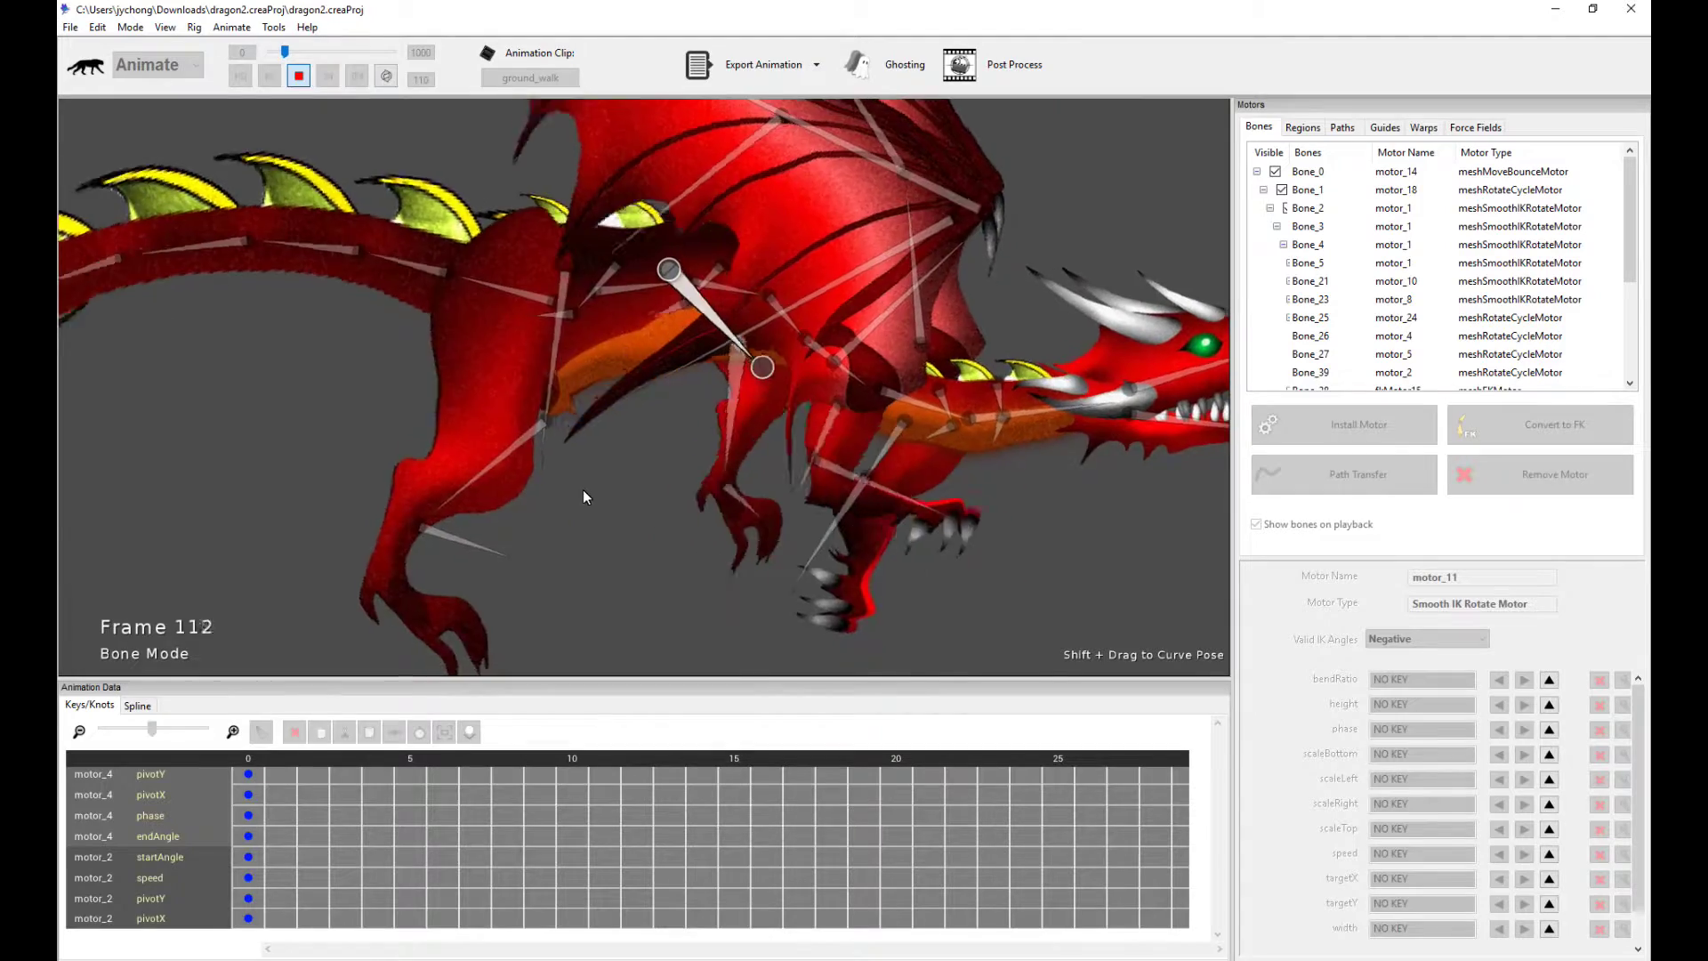
pyautogui.press('space')
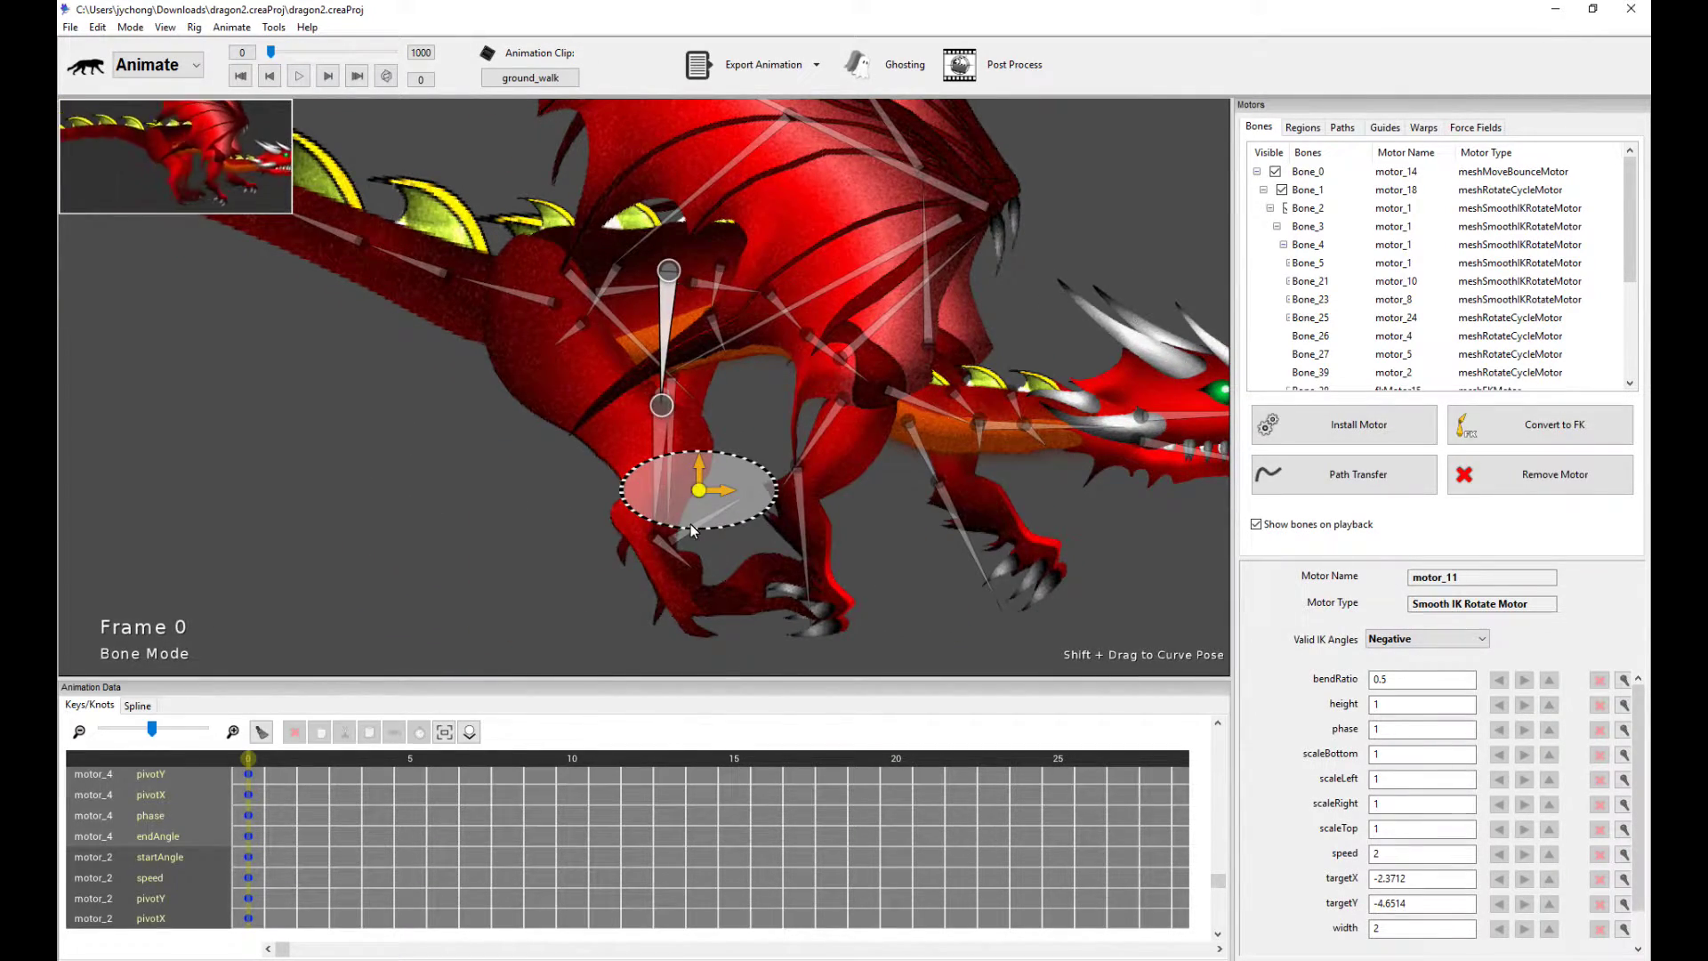
pyautogui.press('space')
pyautogui.press('space')
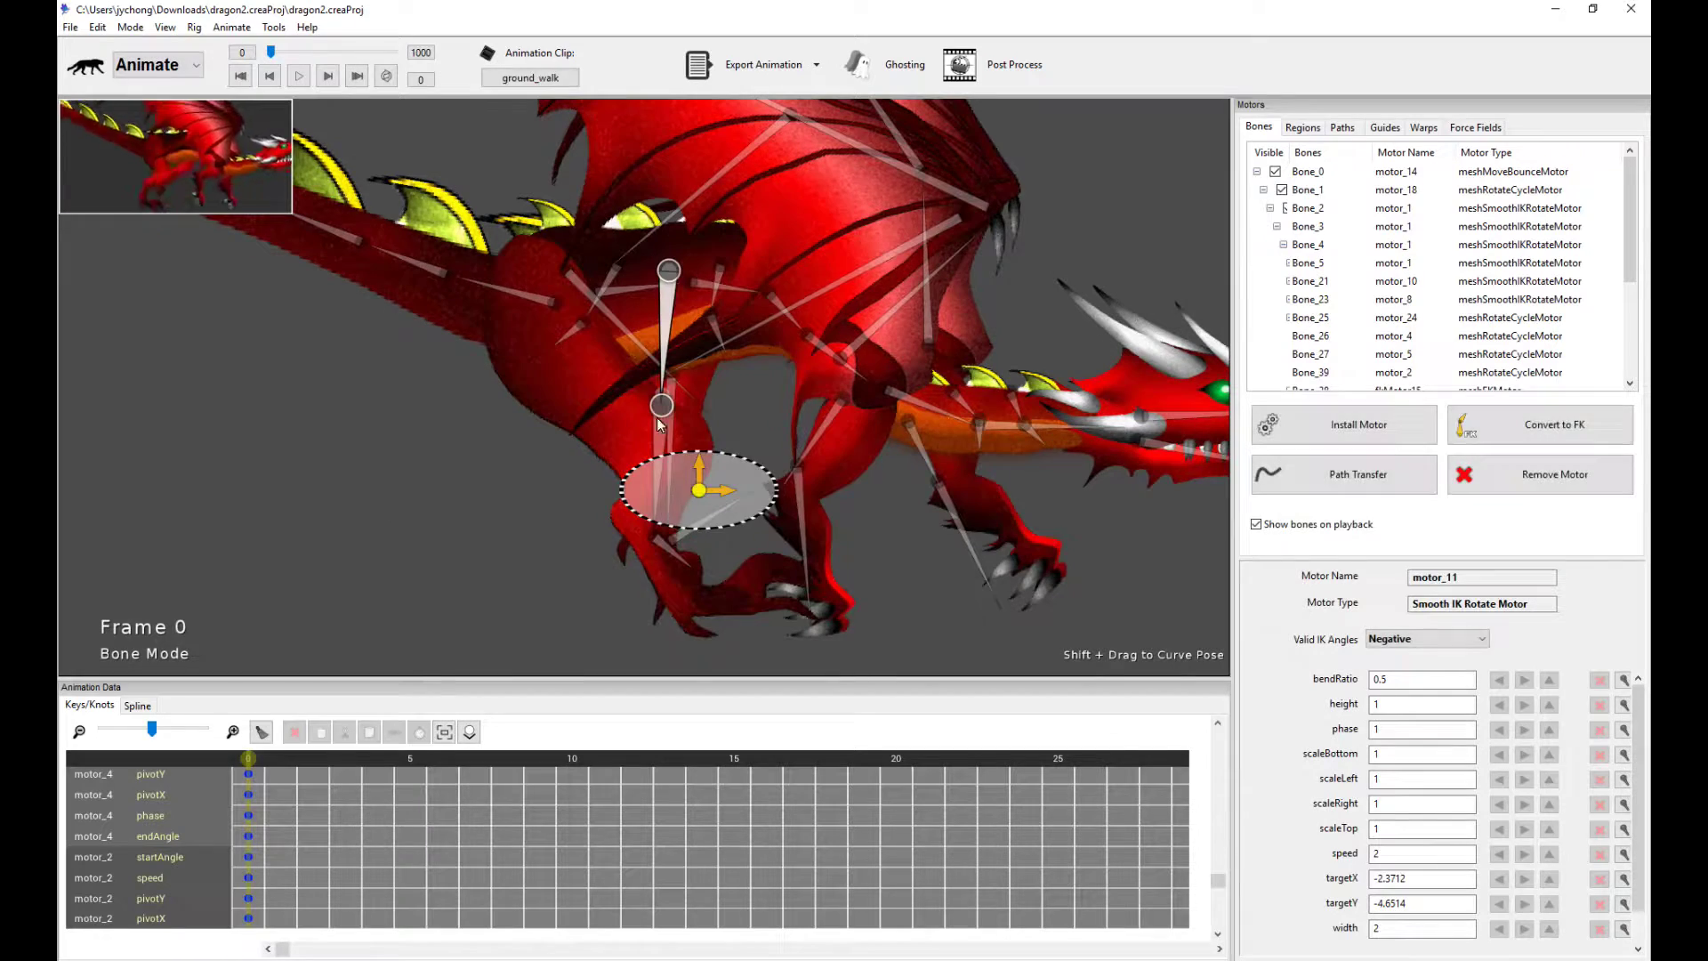
pyautogui.click(540, 450)
pyautogui.press('space')
pyautogui.press('space')
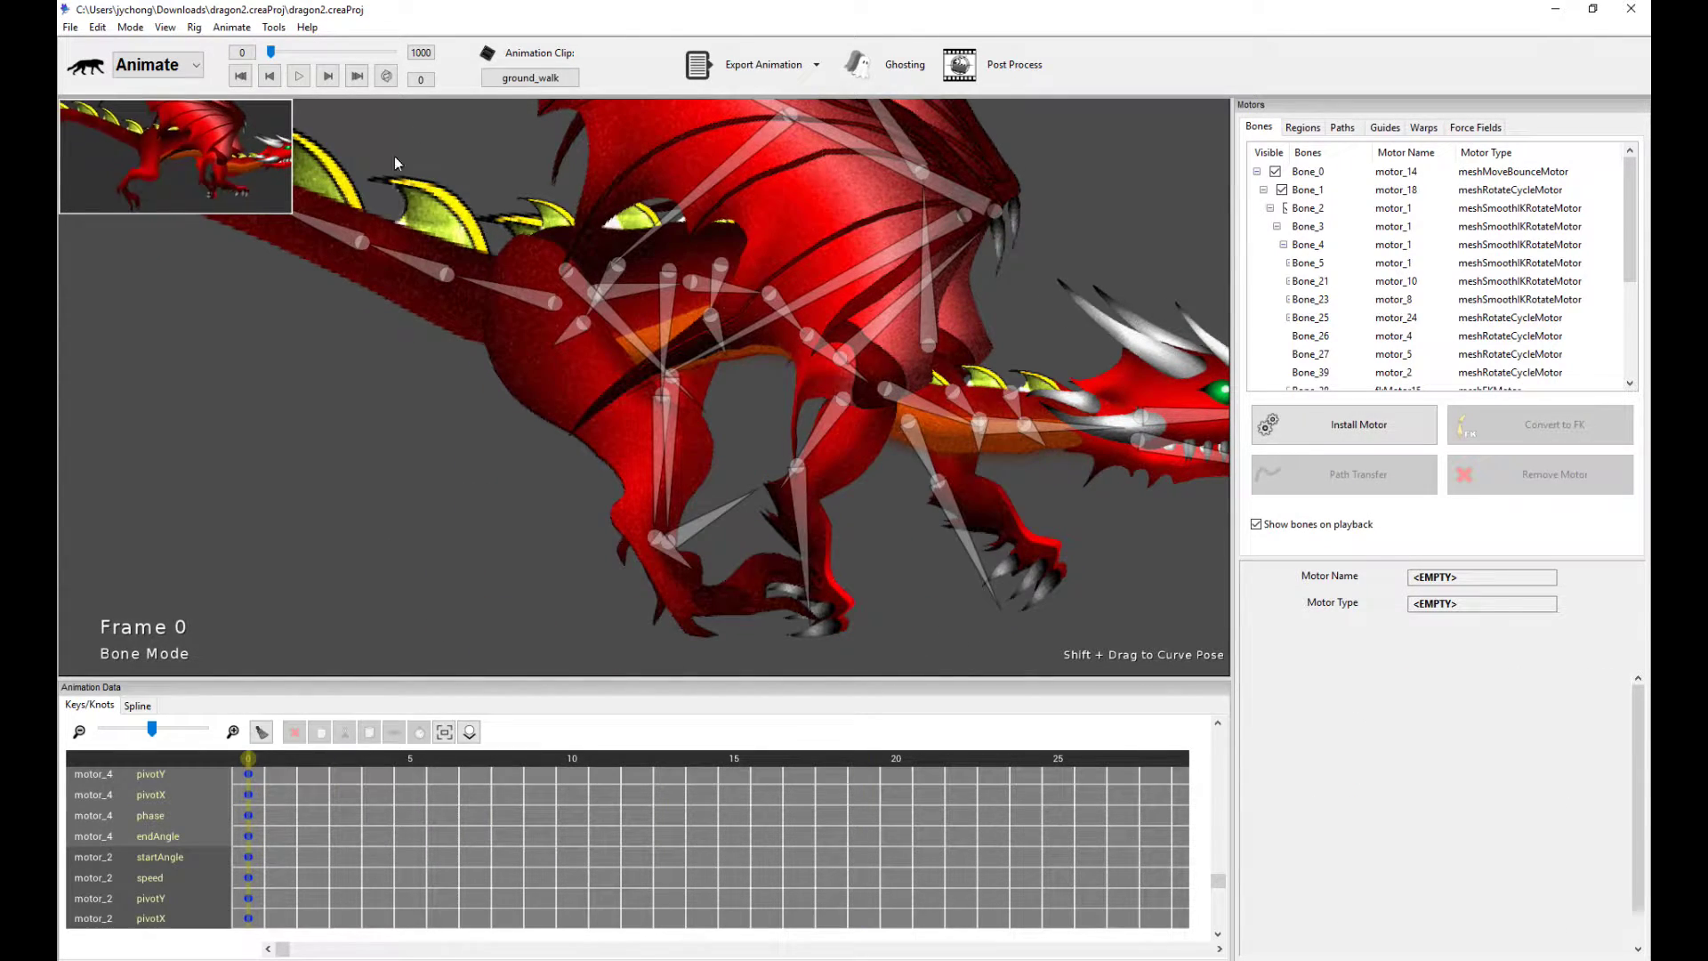
# Step: Compare the far and near hind leg motors at frame 34, and return to frame 0 to examine the near leg motor's phase
pyautogui.moveTo(269, 52); pyautogui.dragTo(274, 51)
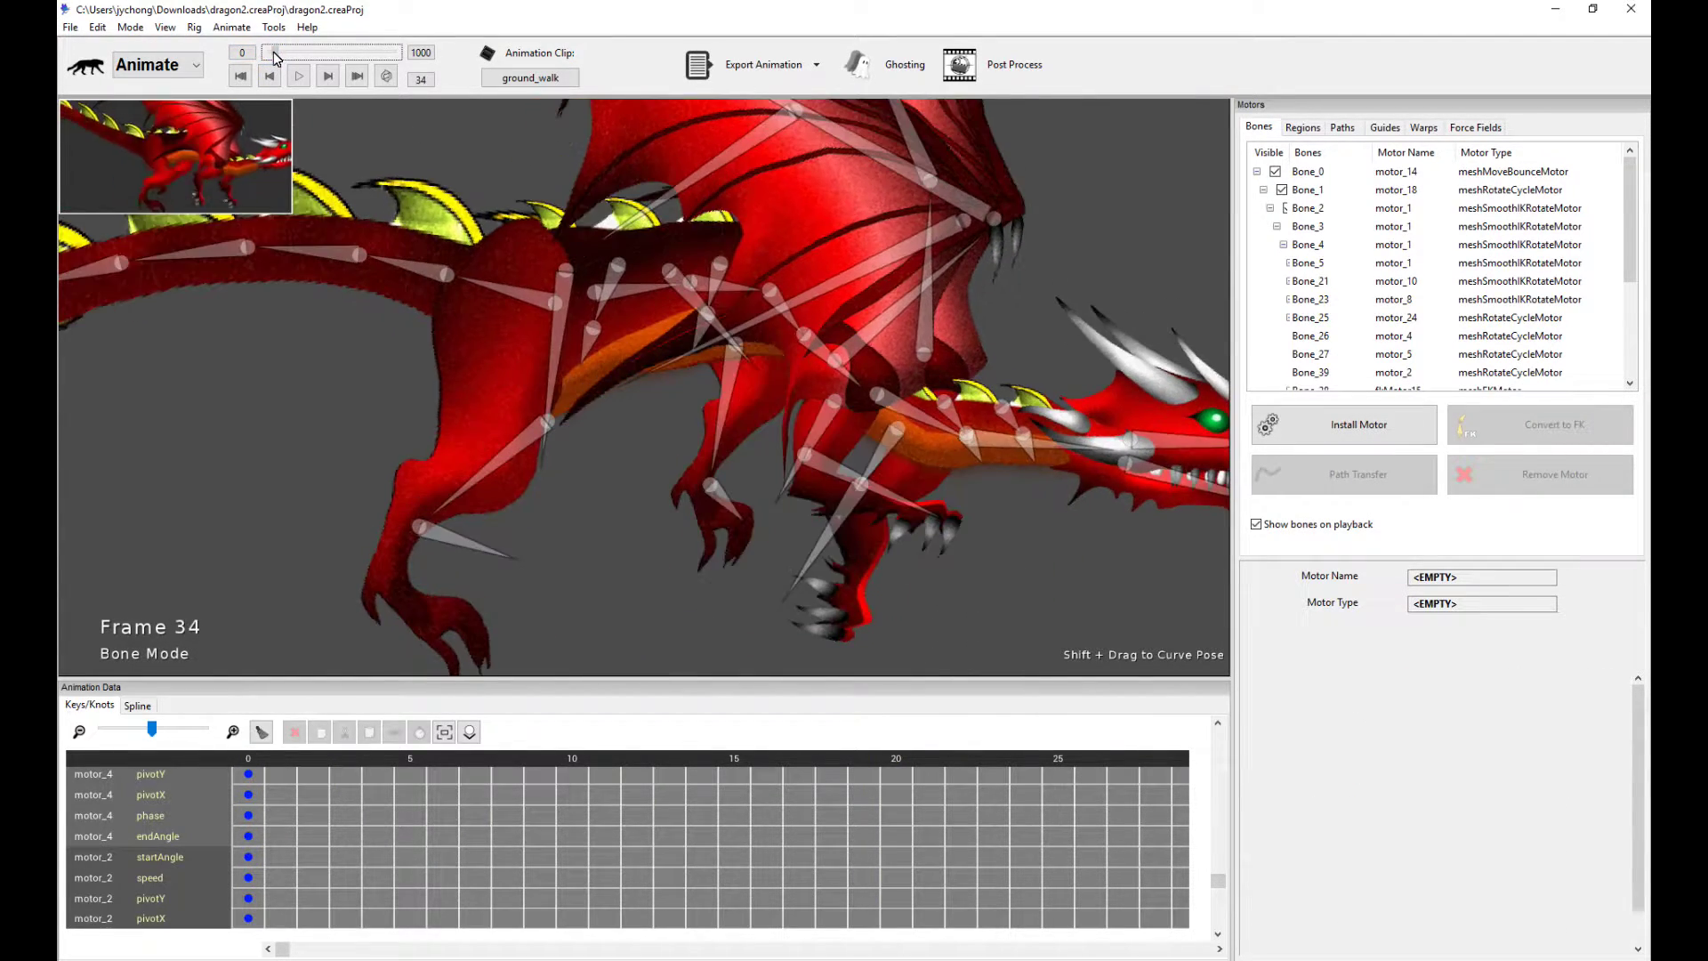
pyautogui.click(734, 395)
pyautogui.click(556, 388)
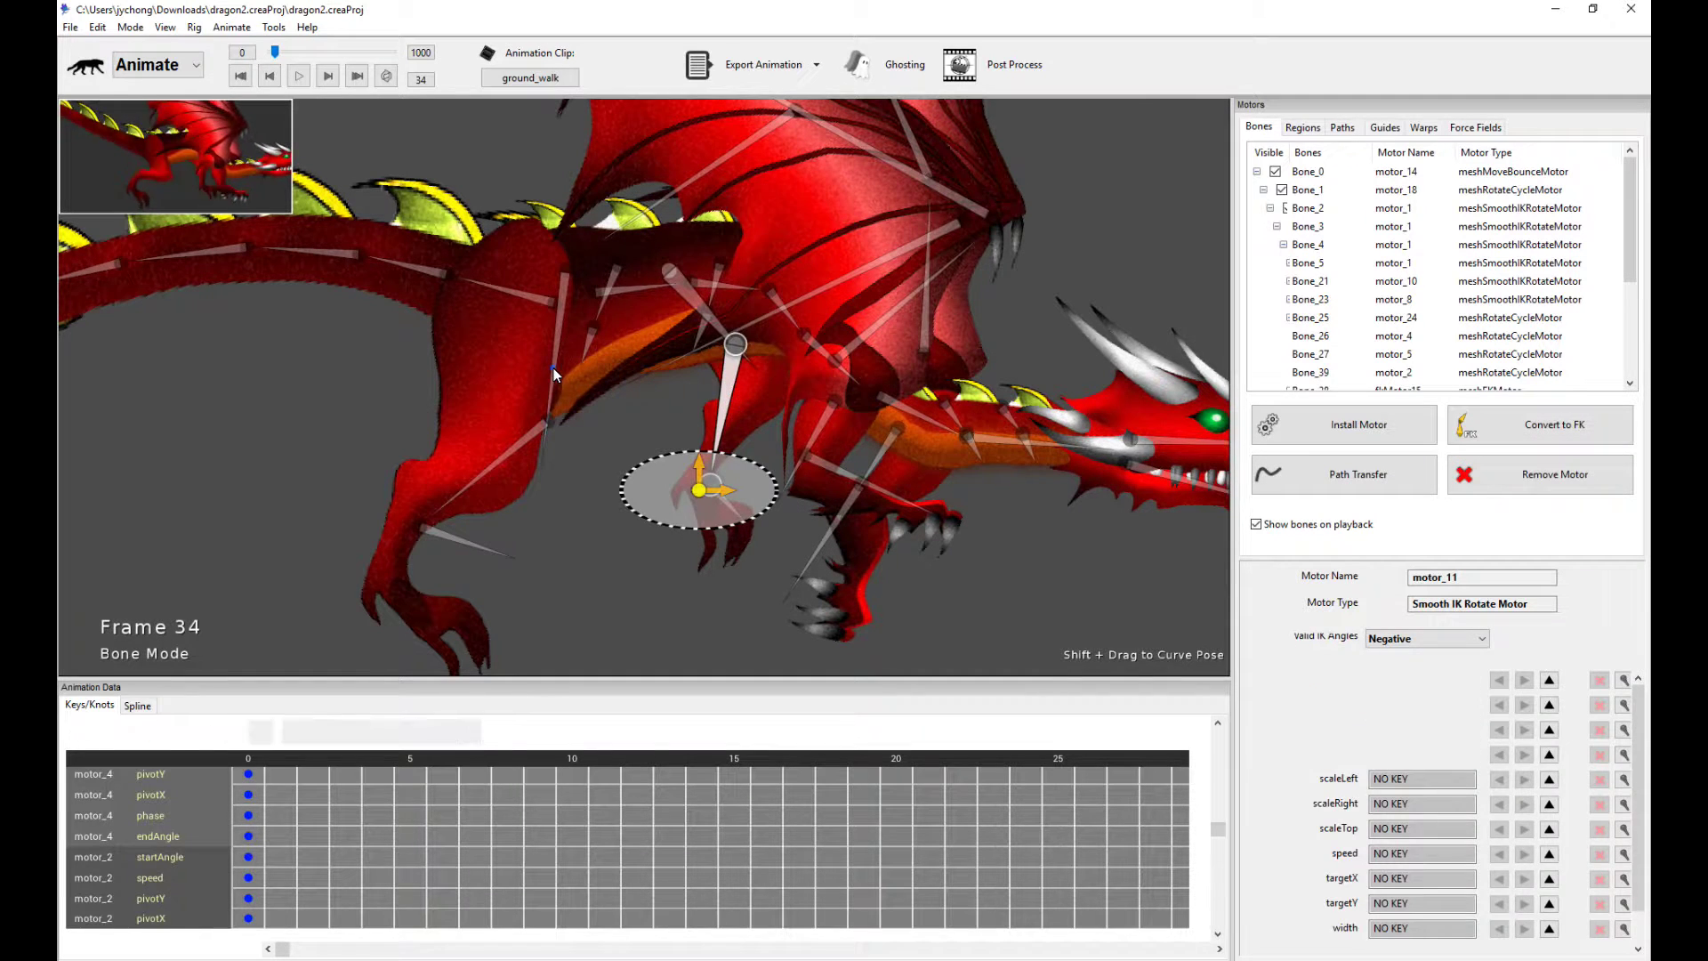
pyautogui.click(724, 398)
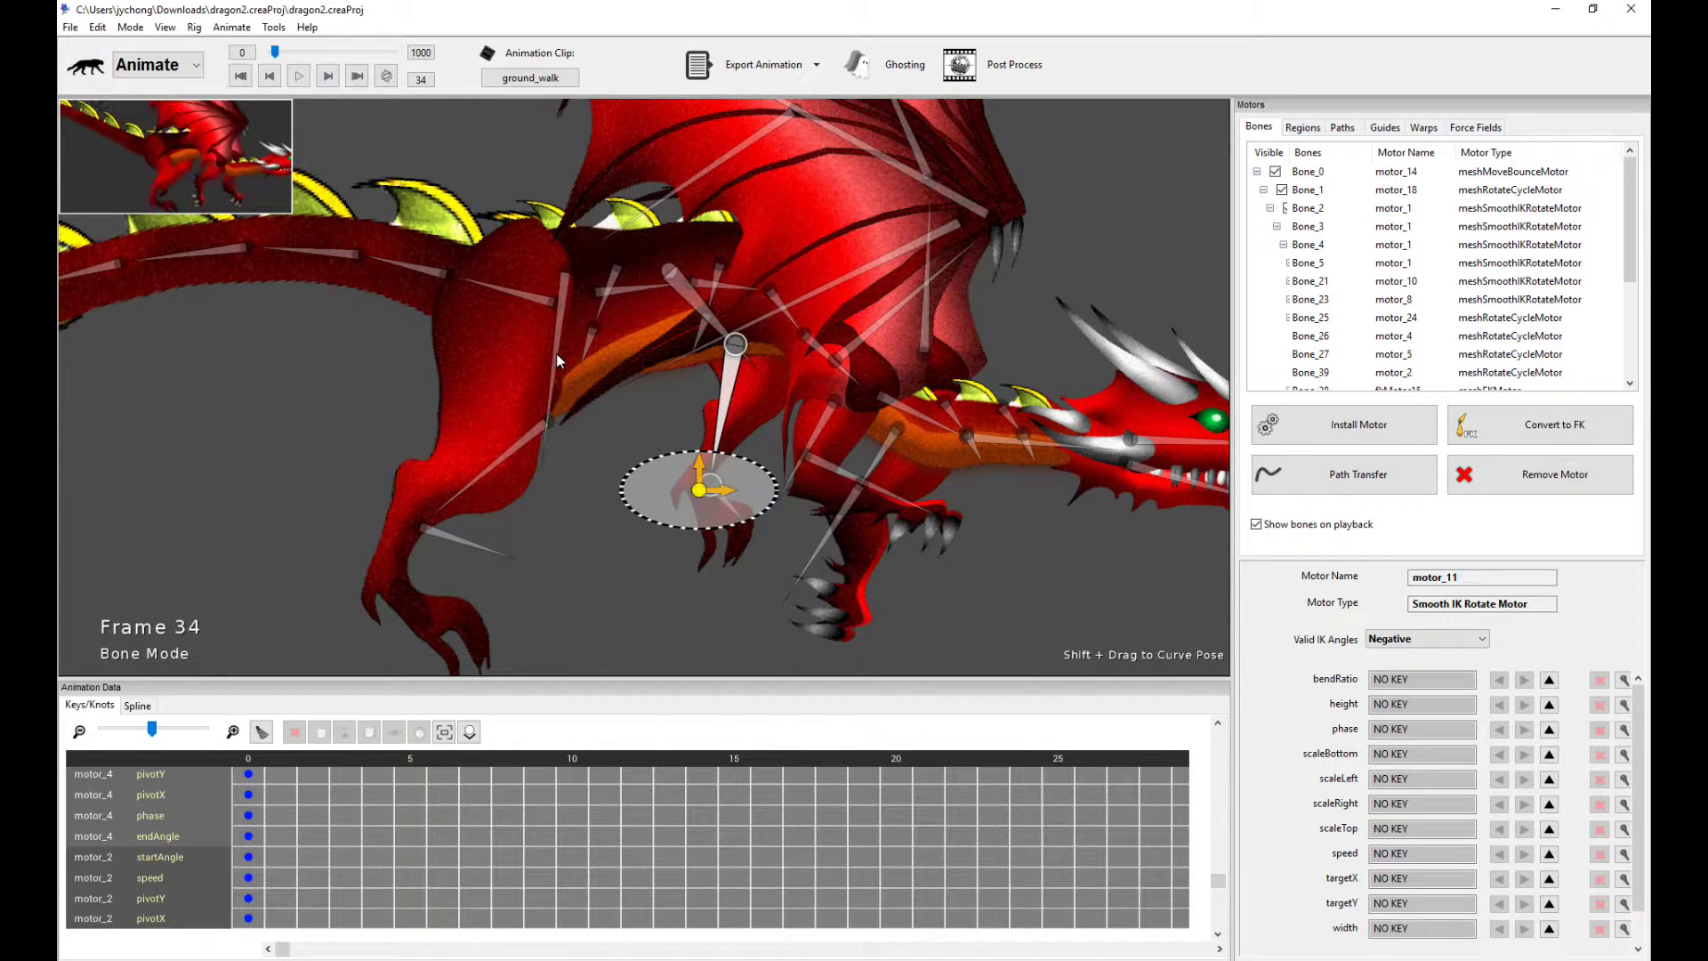
pyautogui.click(557, 354)
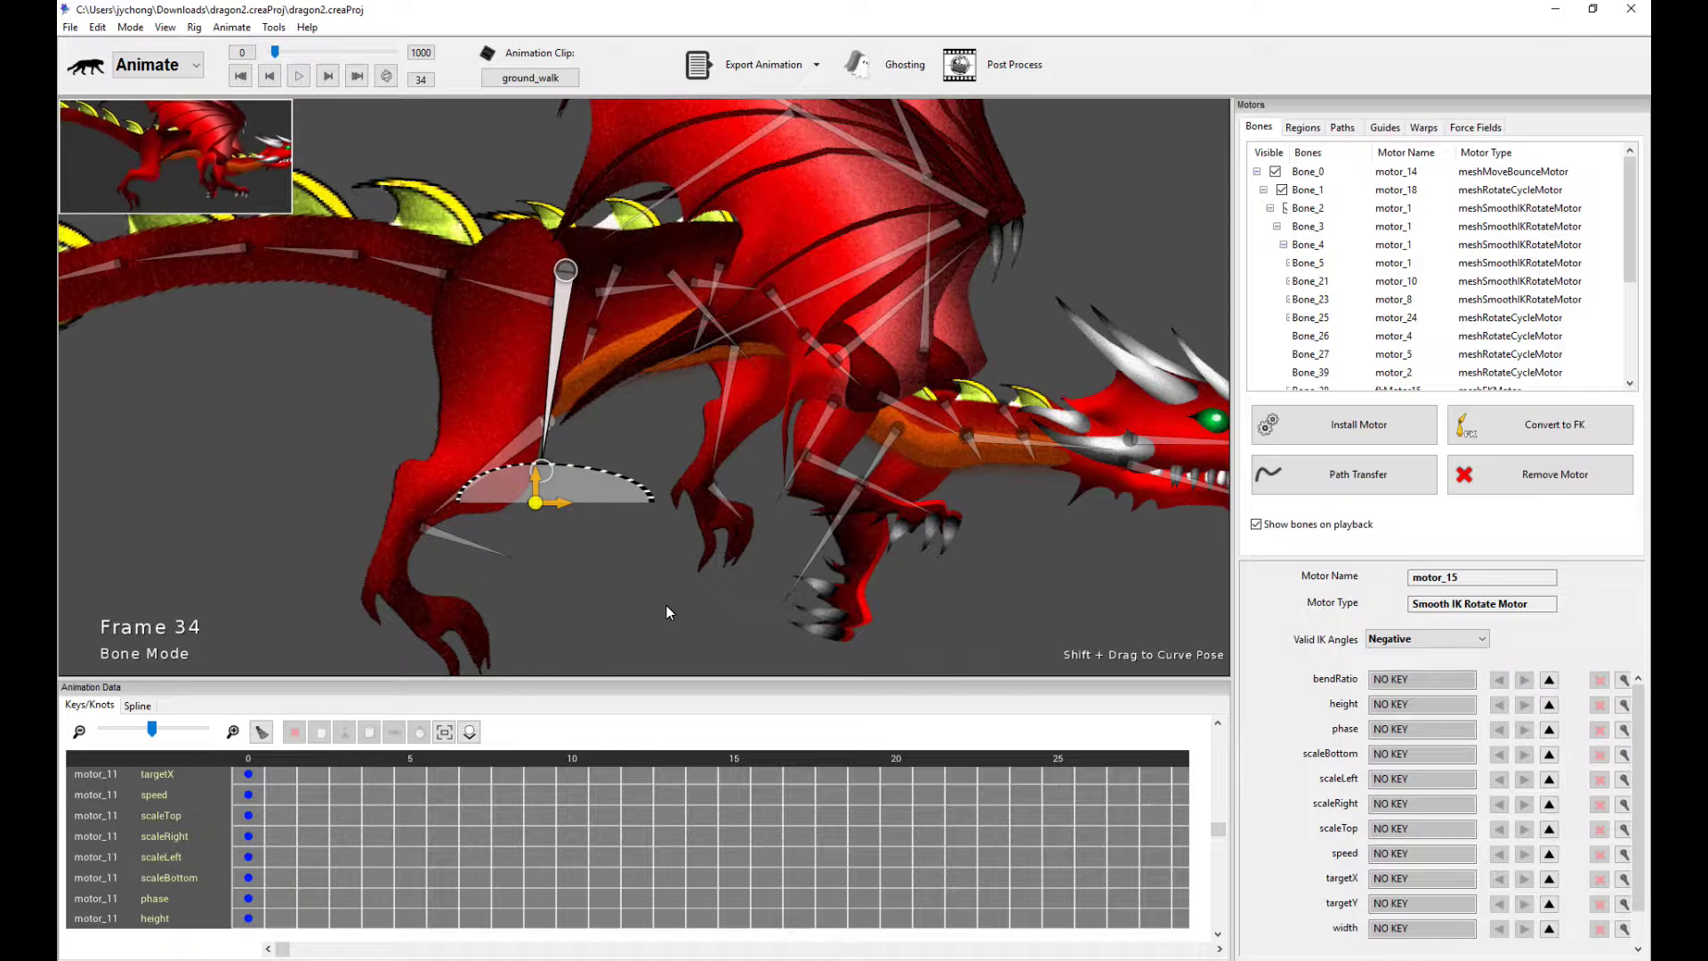
pyautogui.click(249, 758)
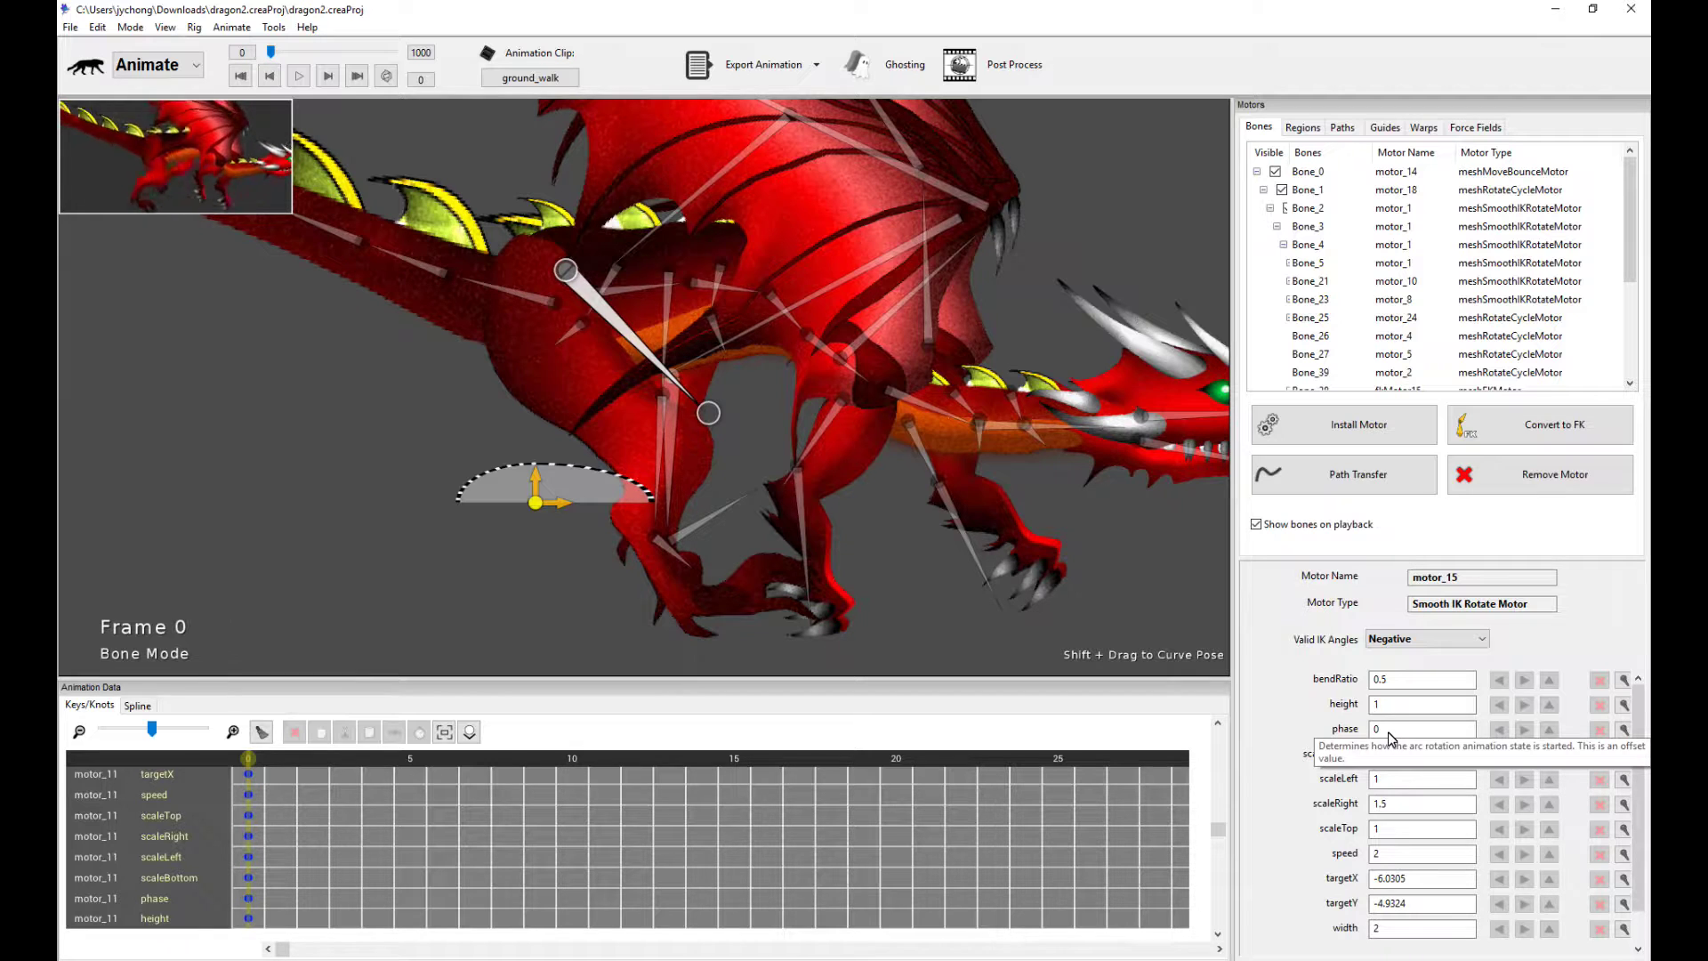
# Step: Examine the far hind leg's lower bone at frame 28 and its motor settings at frame 0, and deselect the bone
pyautogui.click(309, 53)
pyautogui.click(696, 420)
pyautogui.click(654, 472)
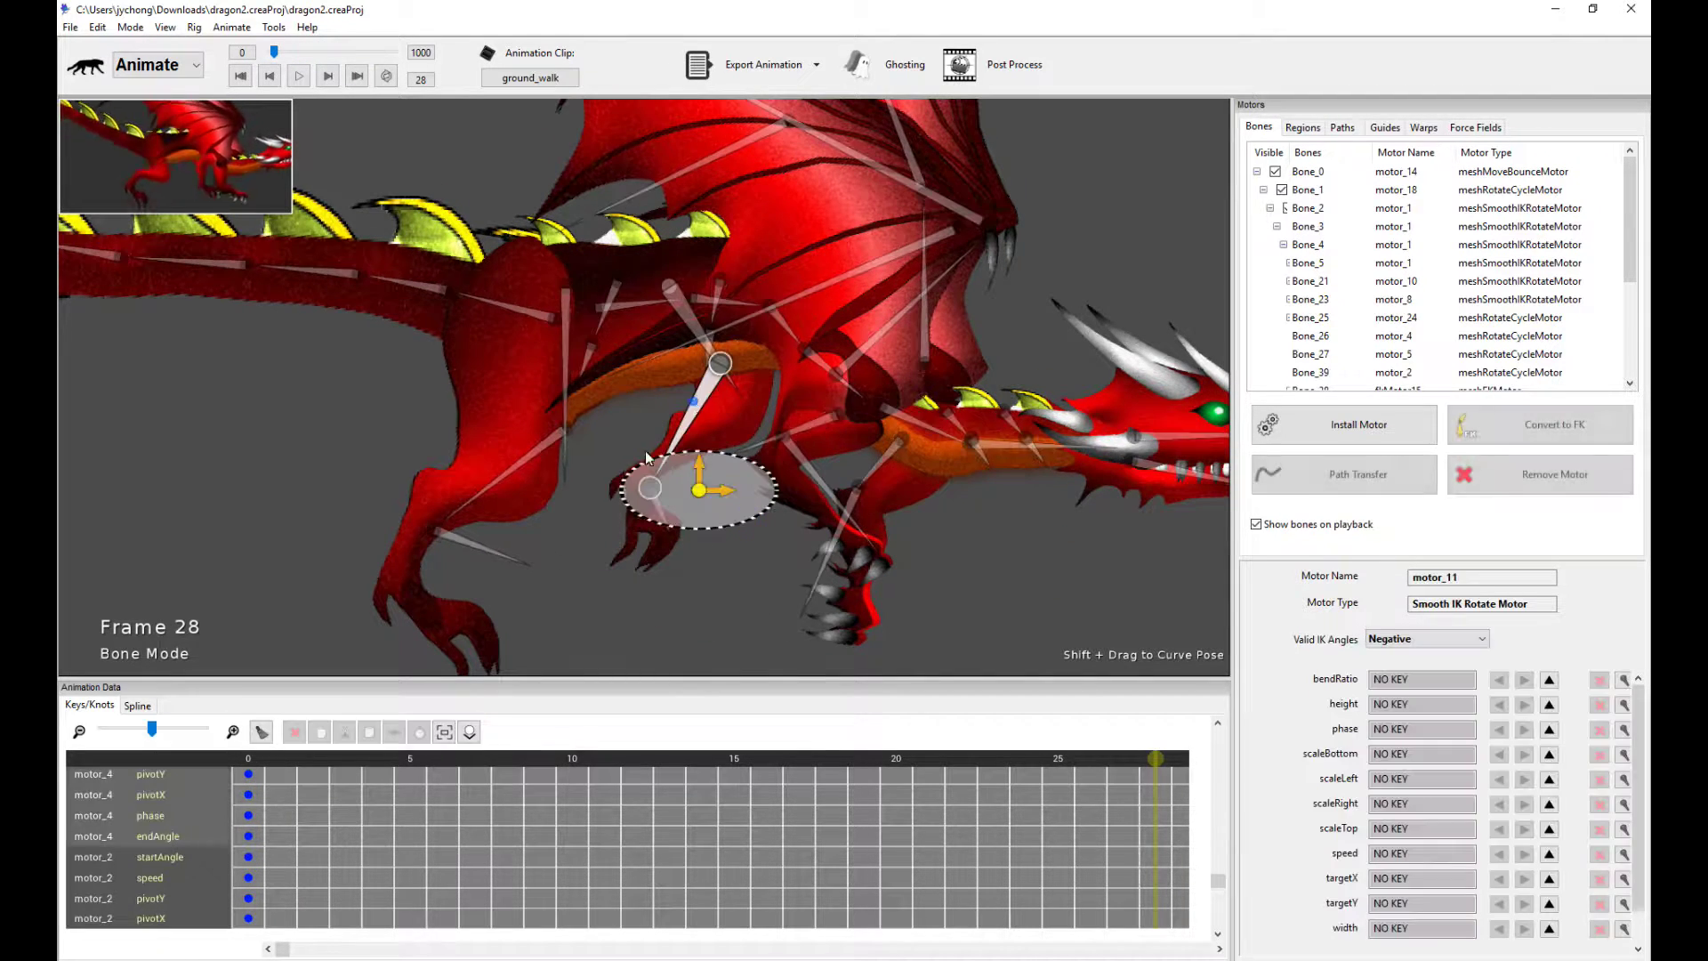
pyautogui.click(249, 757)
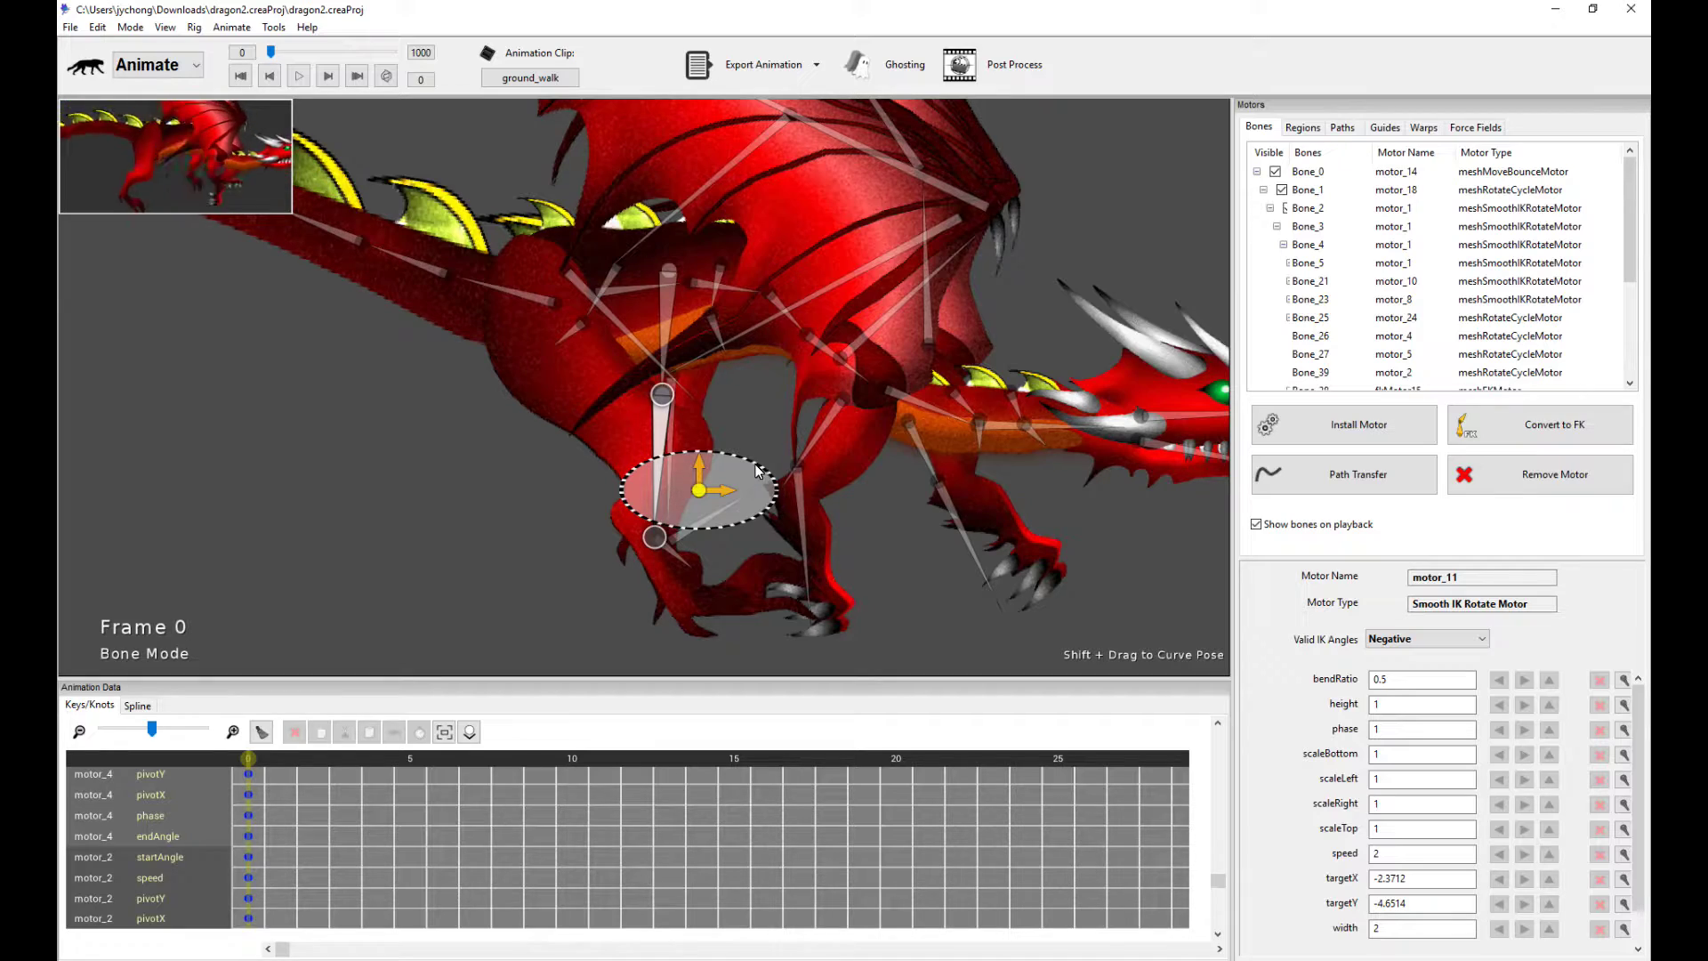
pyautogui.click(472, 503)
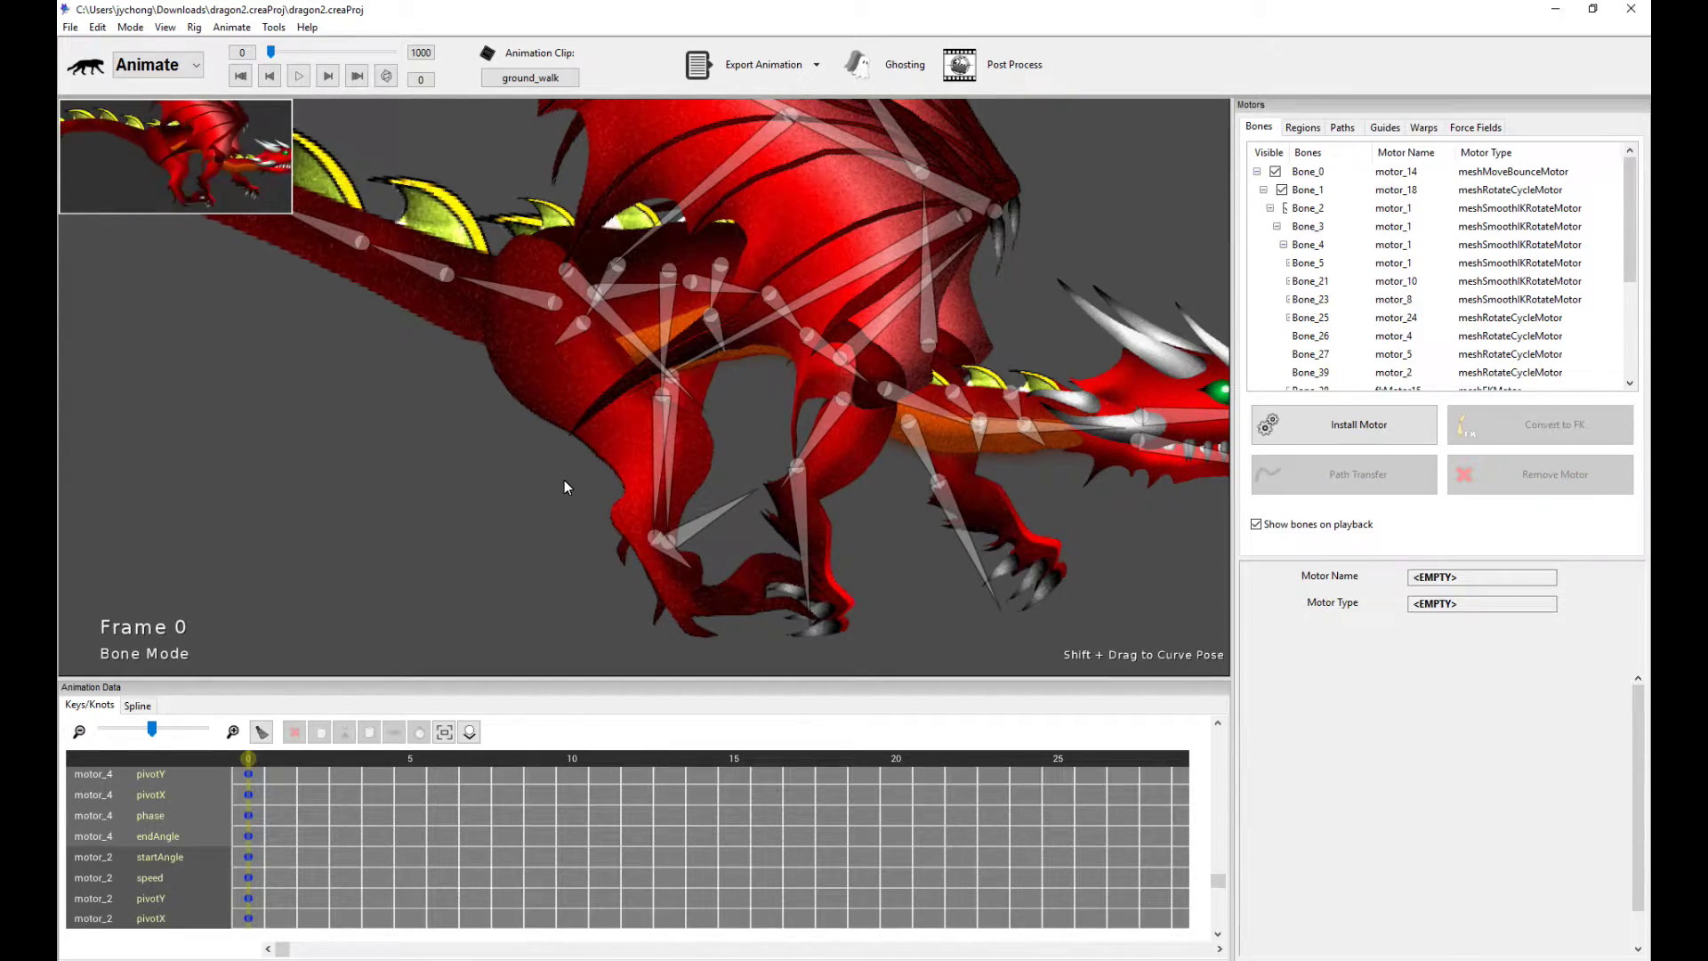
# Step: Play the ground_walk clip and stop it, and examine the motor path of the forward-reaching front leg's lower bone
pyautogui.press('space')
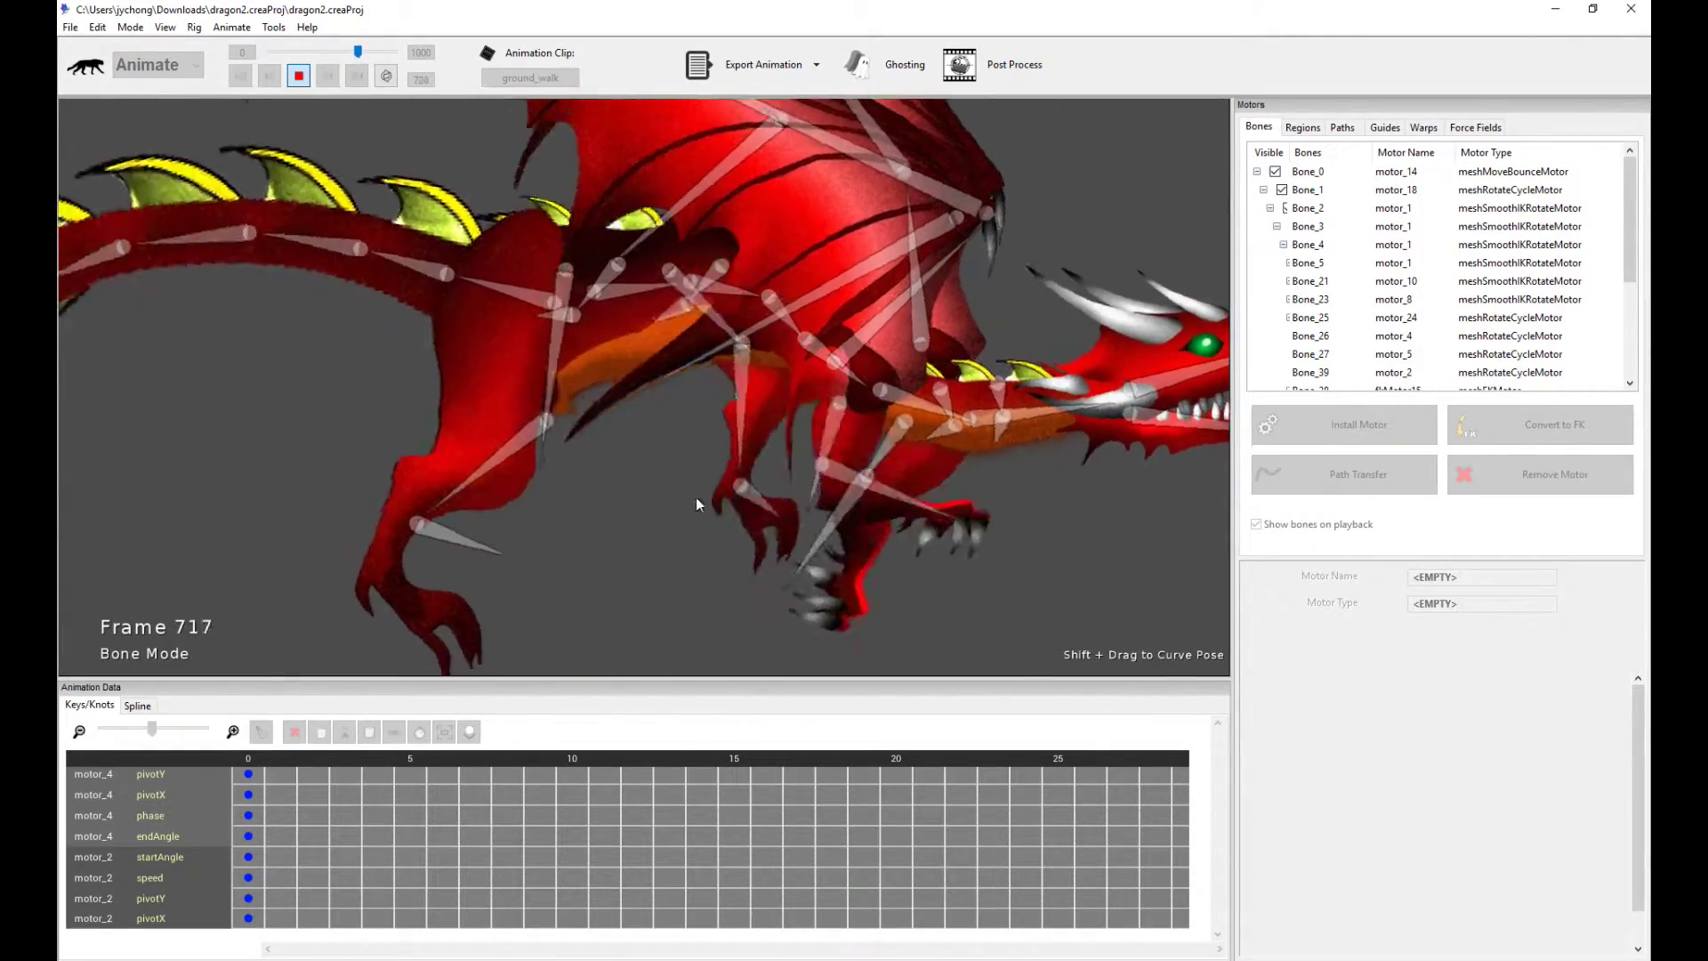
pyautogui.press('space')
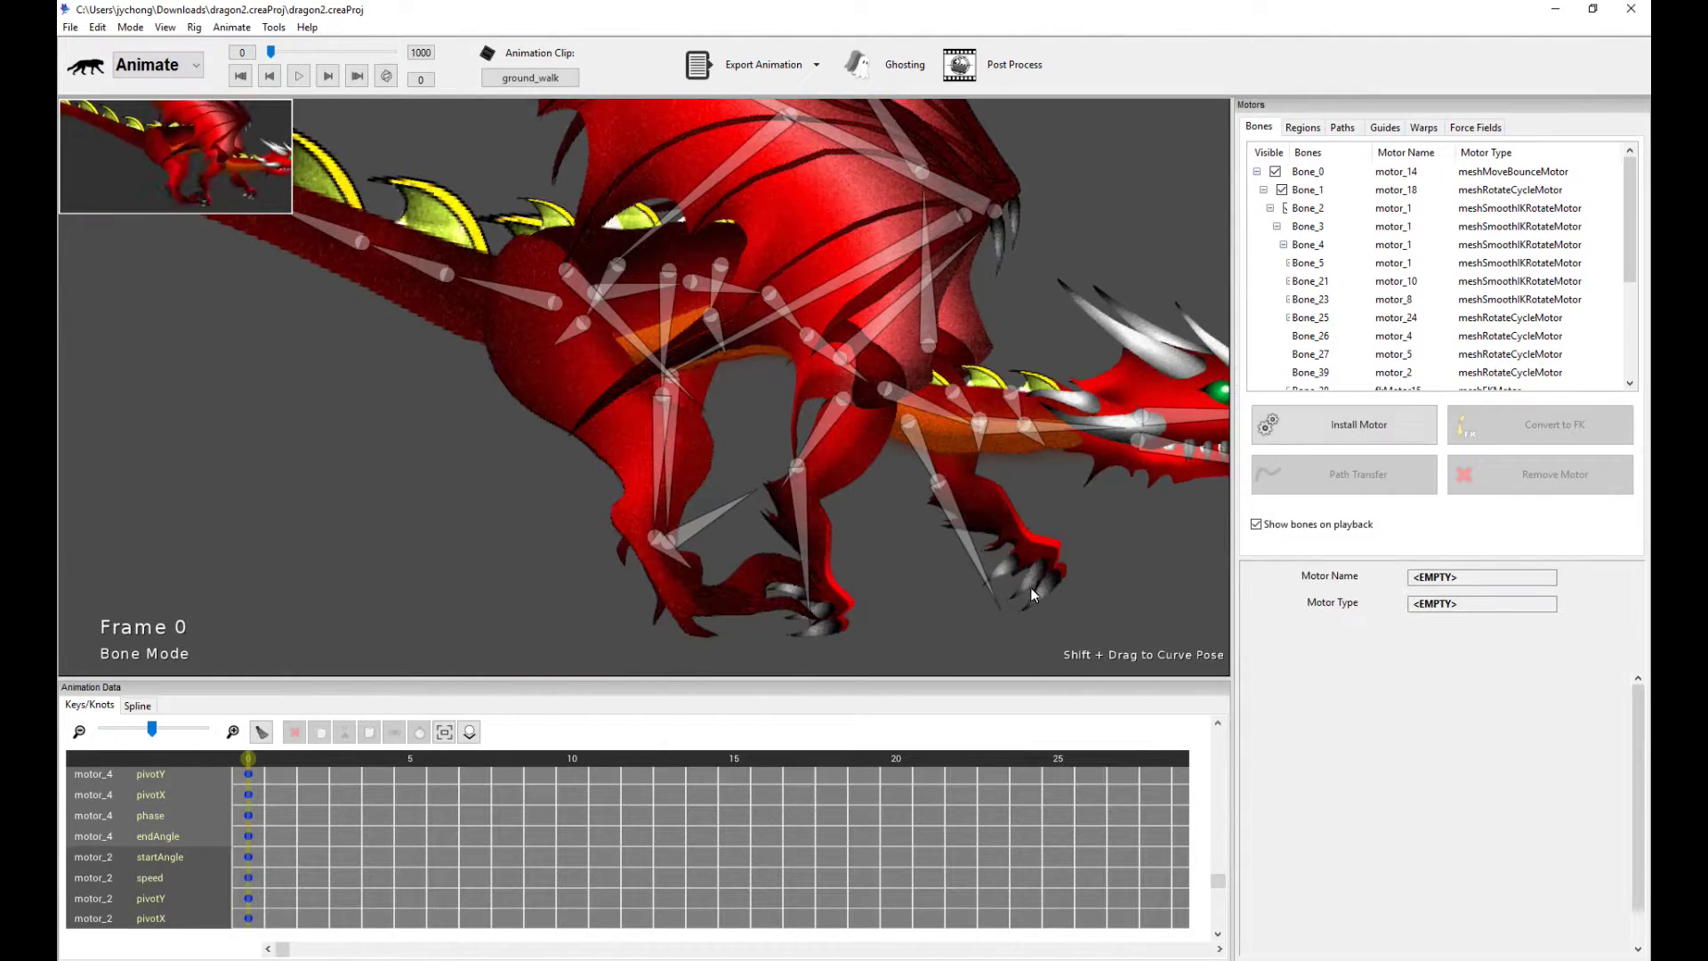
pyautogui.moveTo(740, 563); pyautogui.dragTo(569, 523)
pyautogui.scroll(2, 809, 520)
pyautogui.click(790, 548)
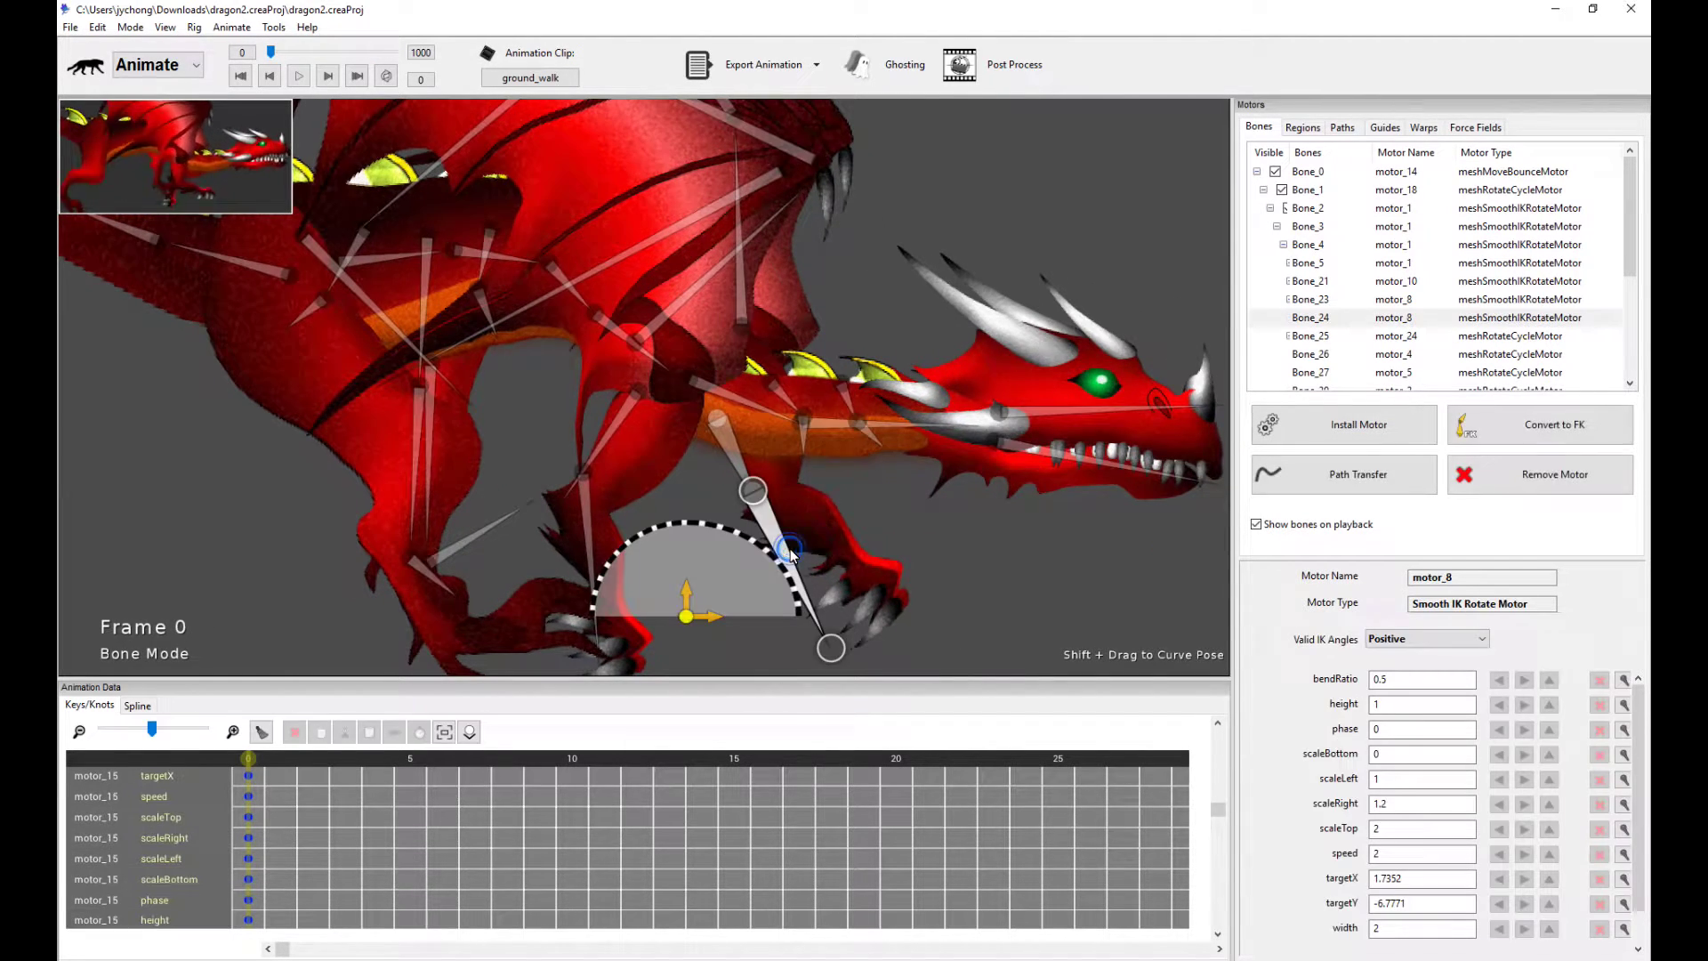
# Step: Compare the phase settings of the two front legs' Smooth IK Rotate Motors at frame 0
pyautogui.click(606, 509)
pyautogui.click(595, 514)
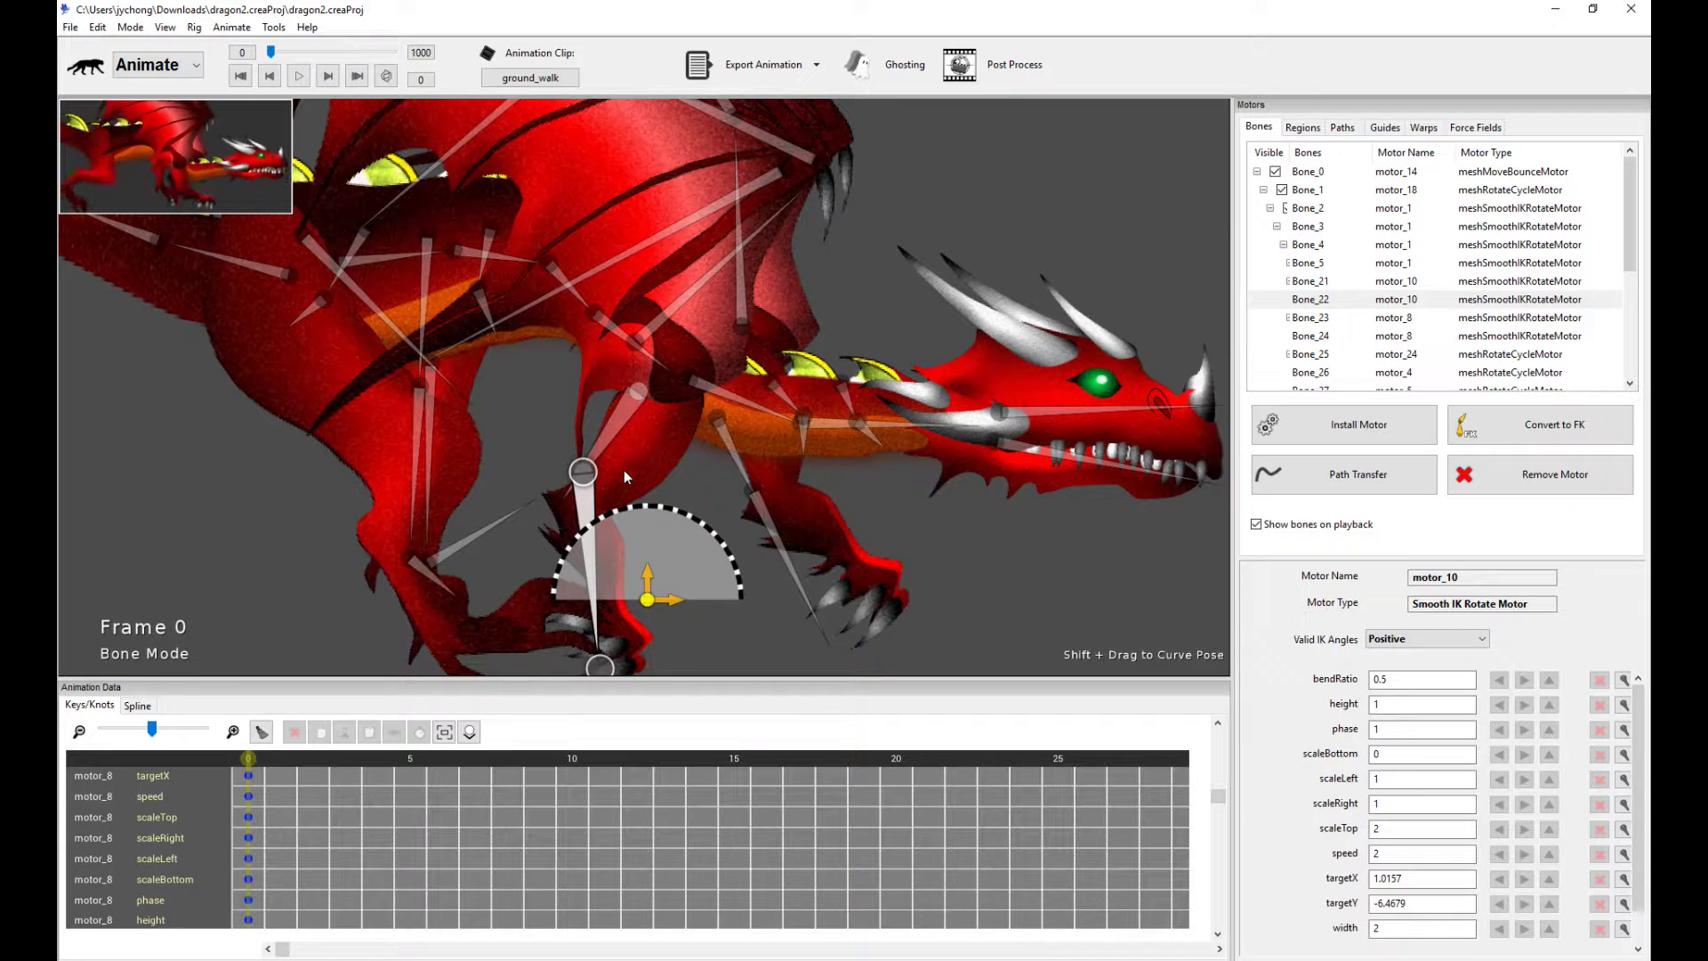
pyautogui.click(782, 542)
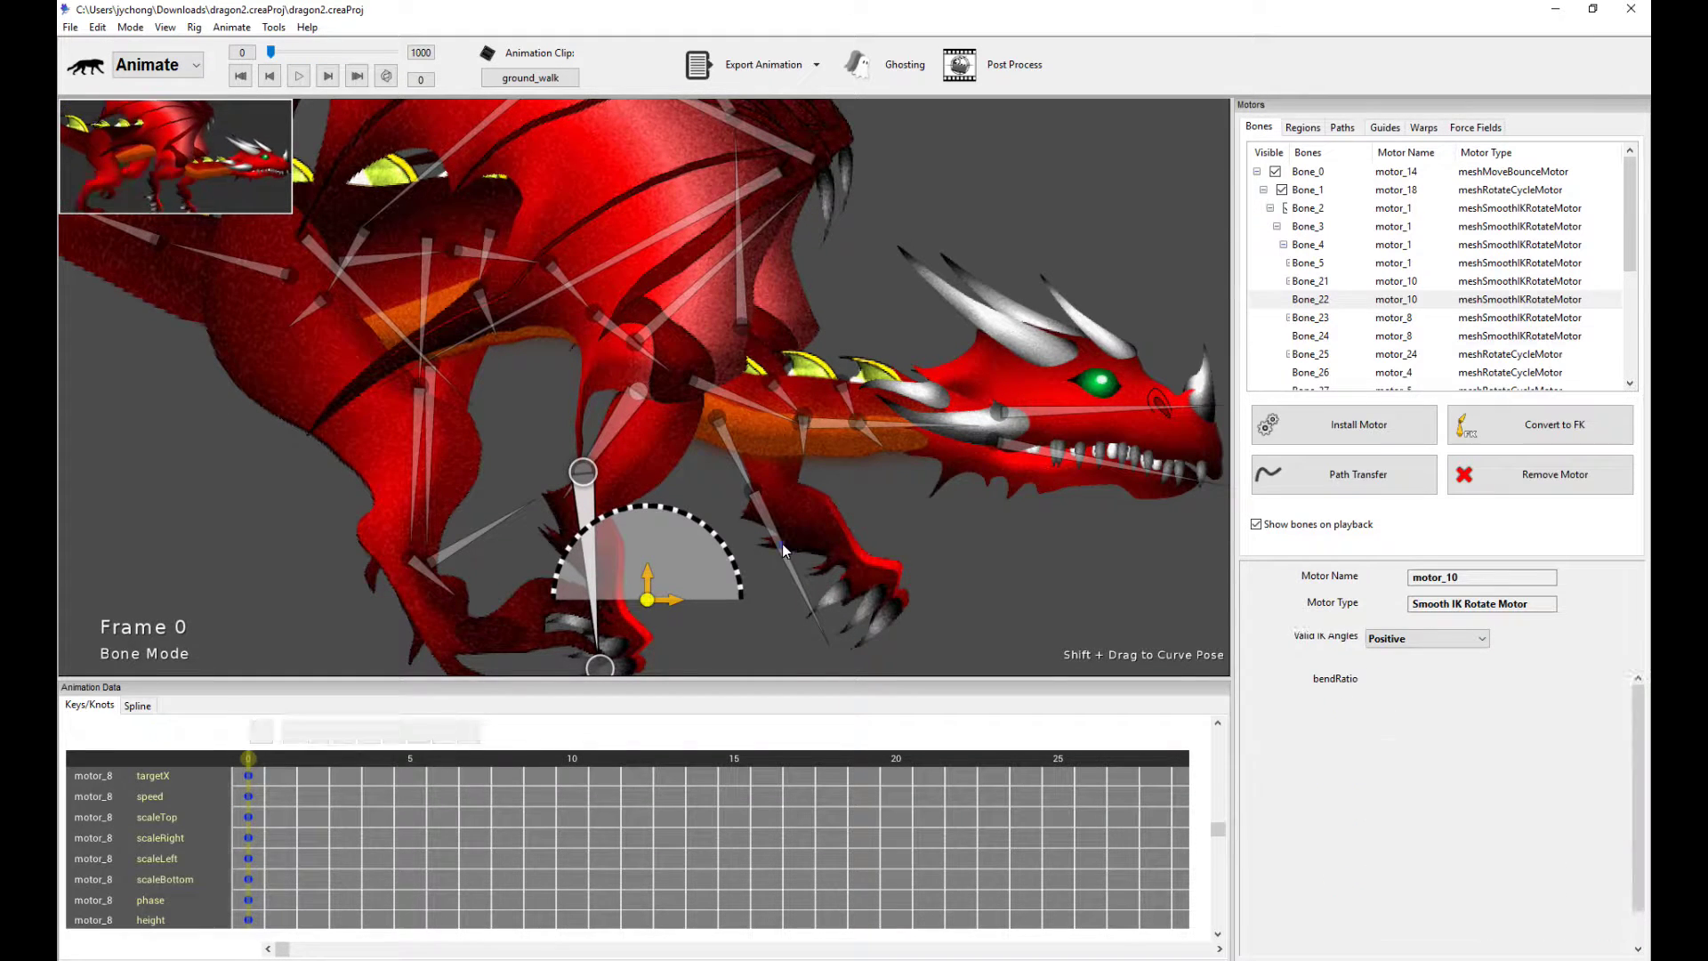
pyautogui.click(954, 536)
pyautogui.click(768, 526)
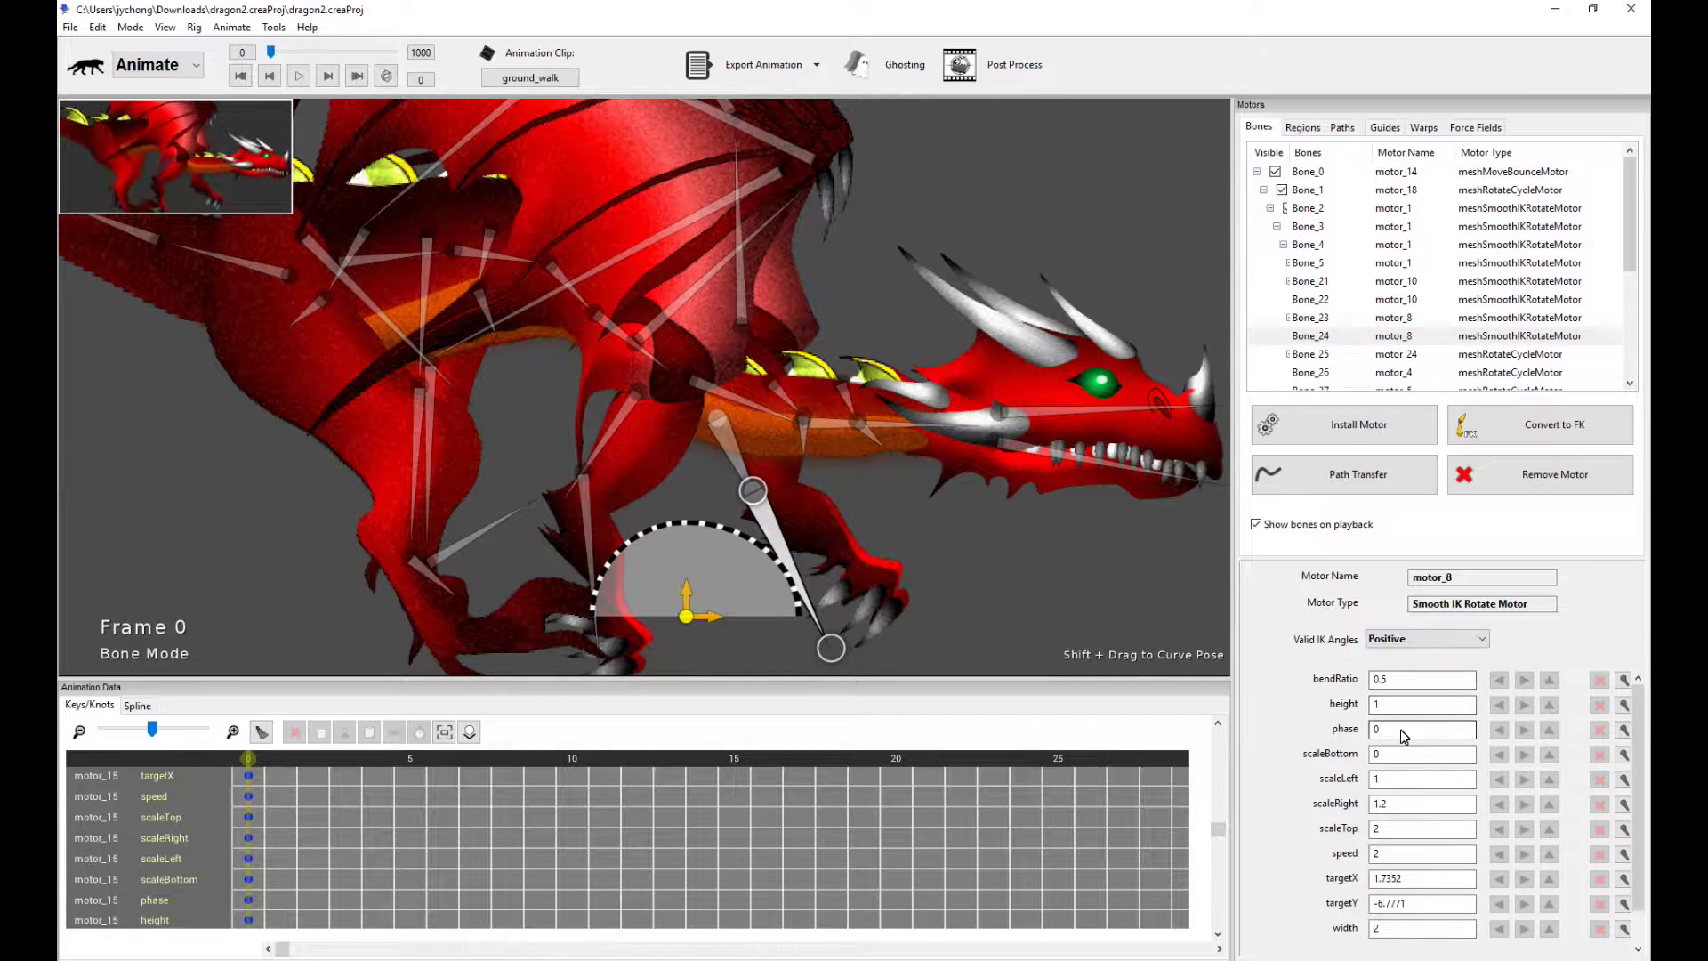
pyautogui.click(595, 521)
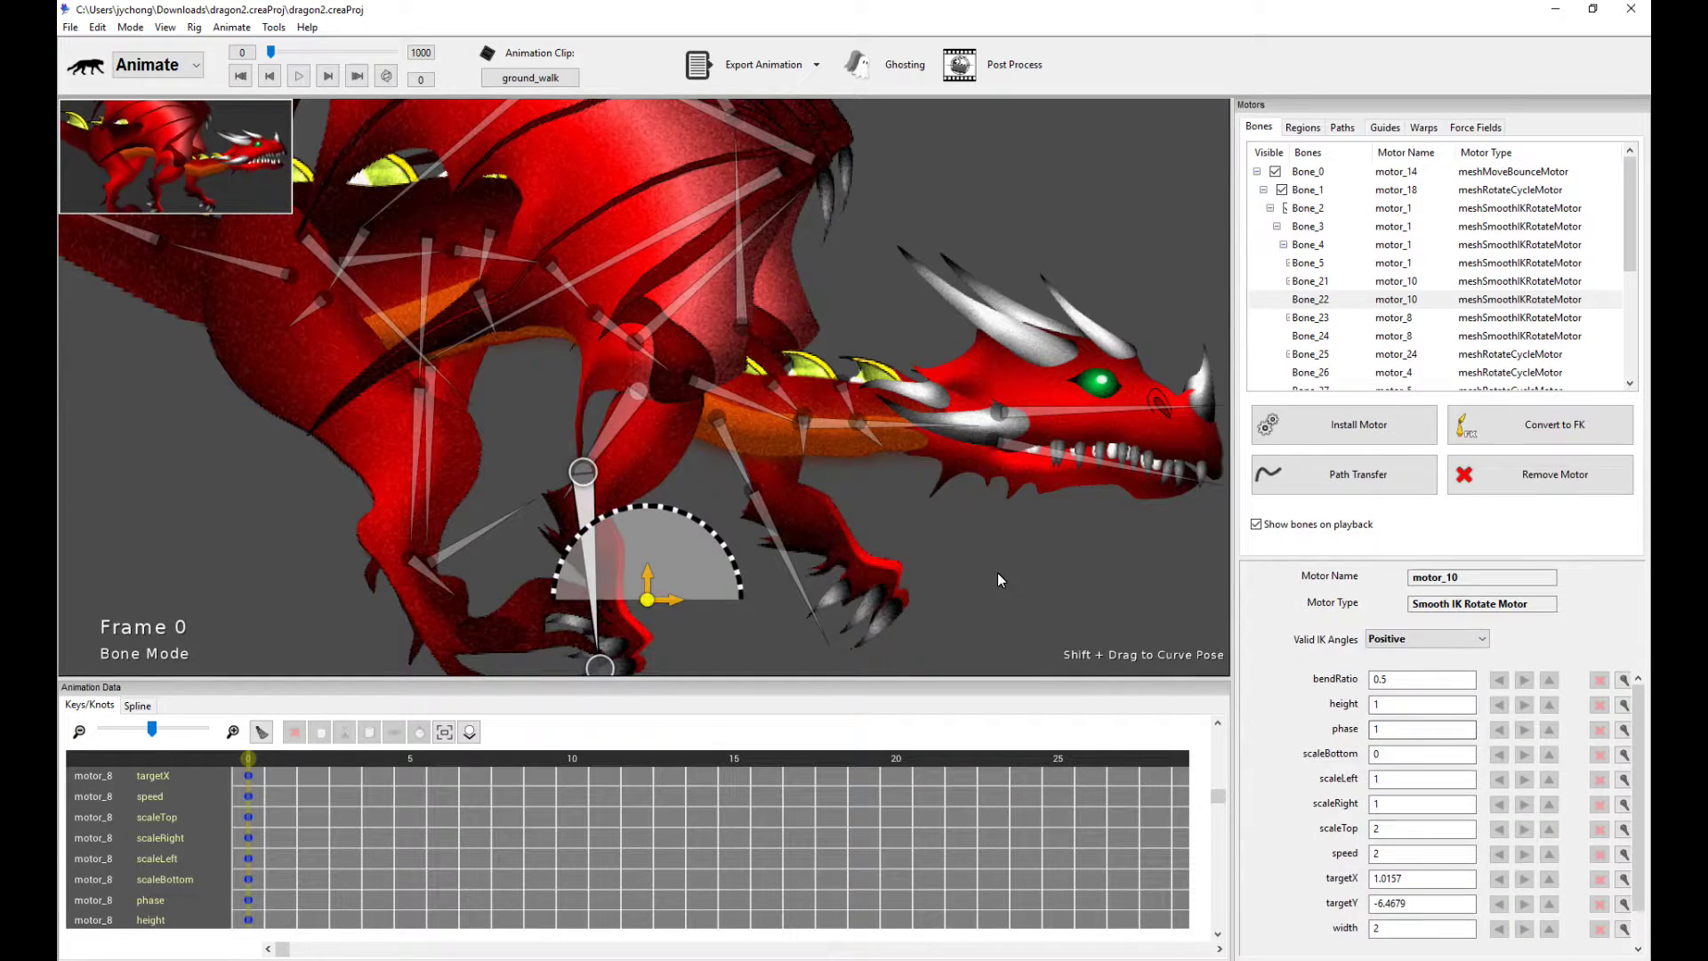
# Step: Recheck the motor on Bone_22, and play the walk clip with the whole dragon in view before stopping playback
pyautogui.click(997, 573)
pyautogui.click(589, 522)
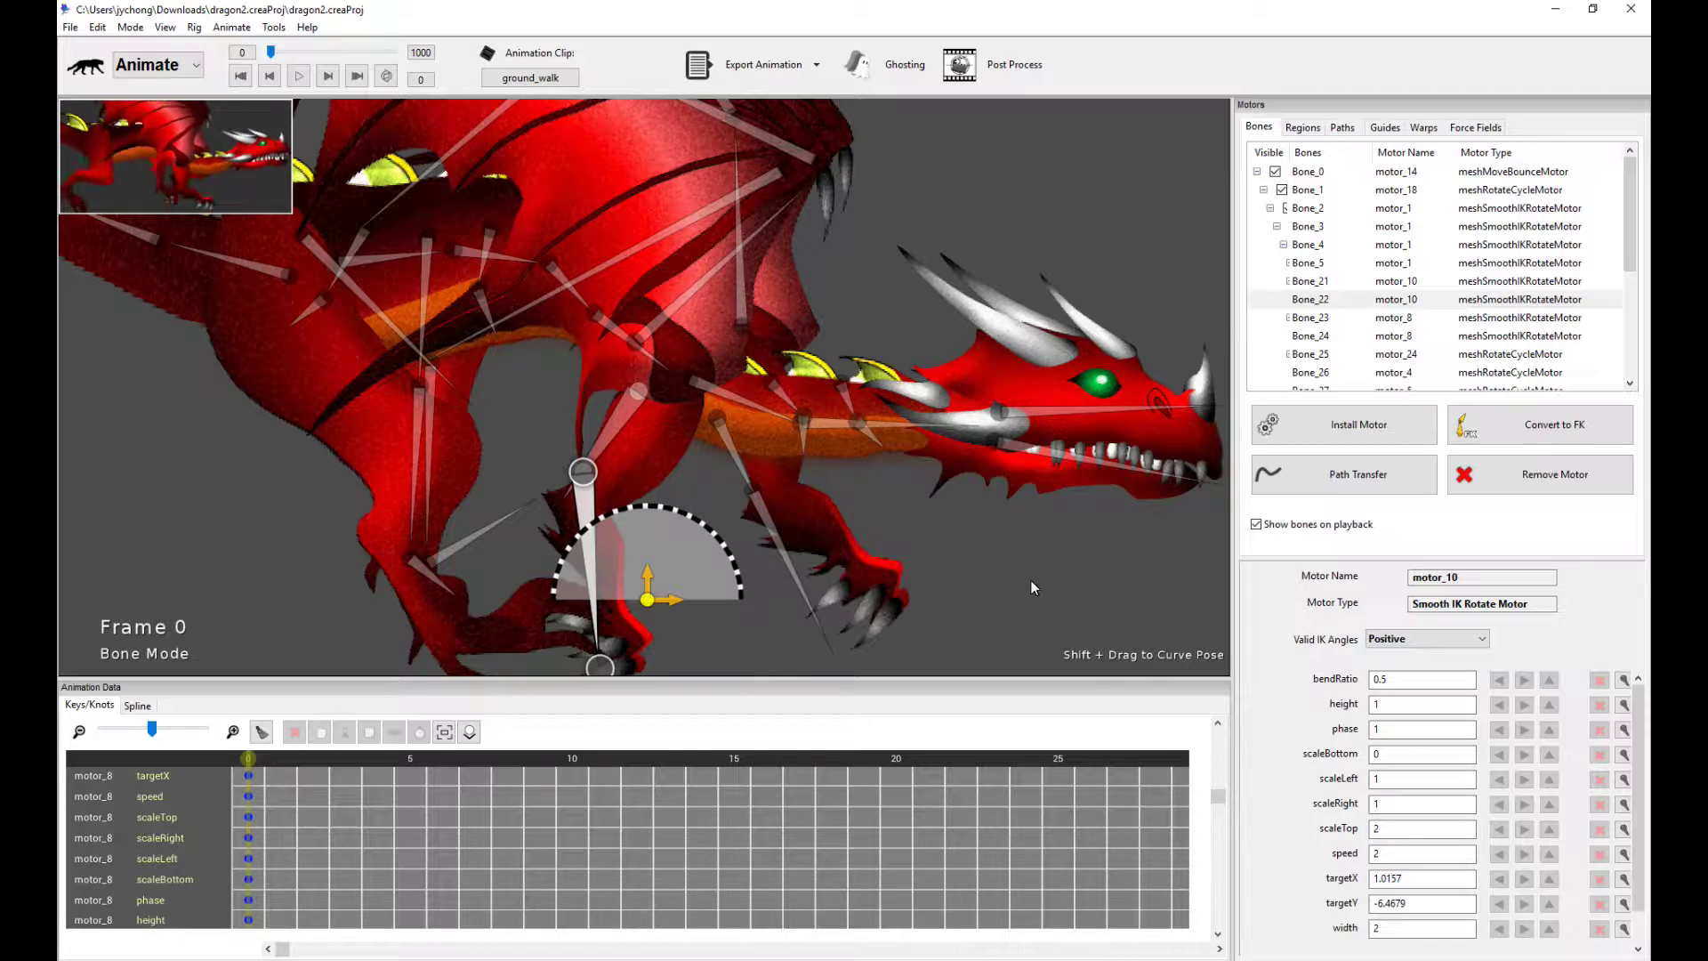
pyautogui.press('space')
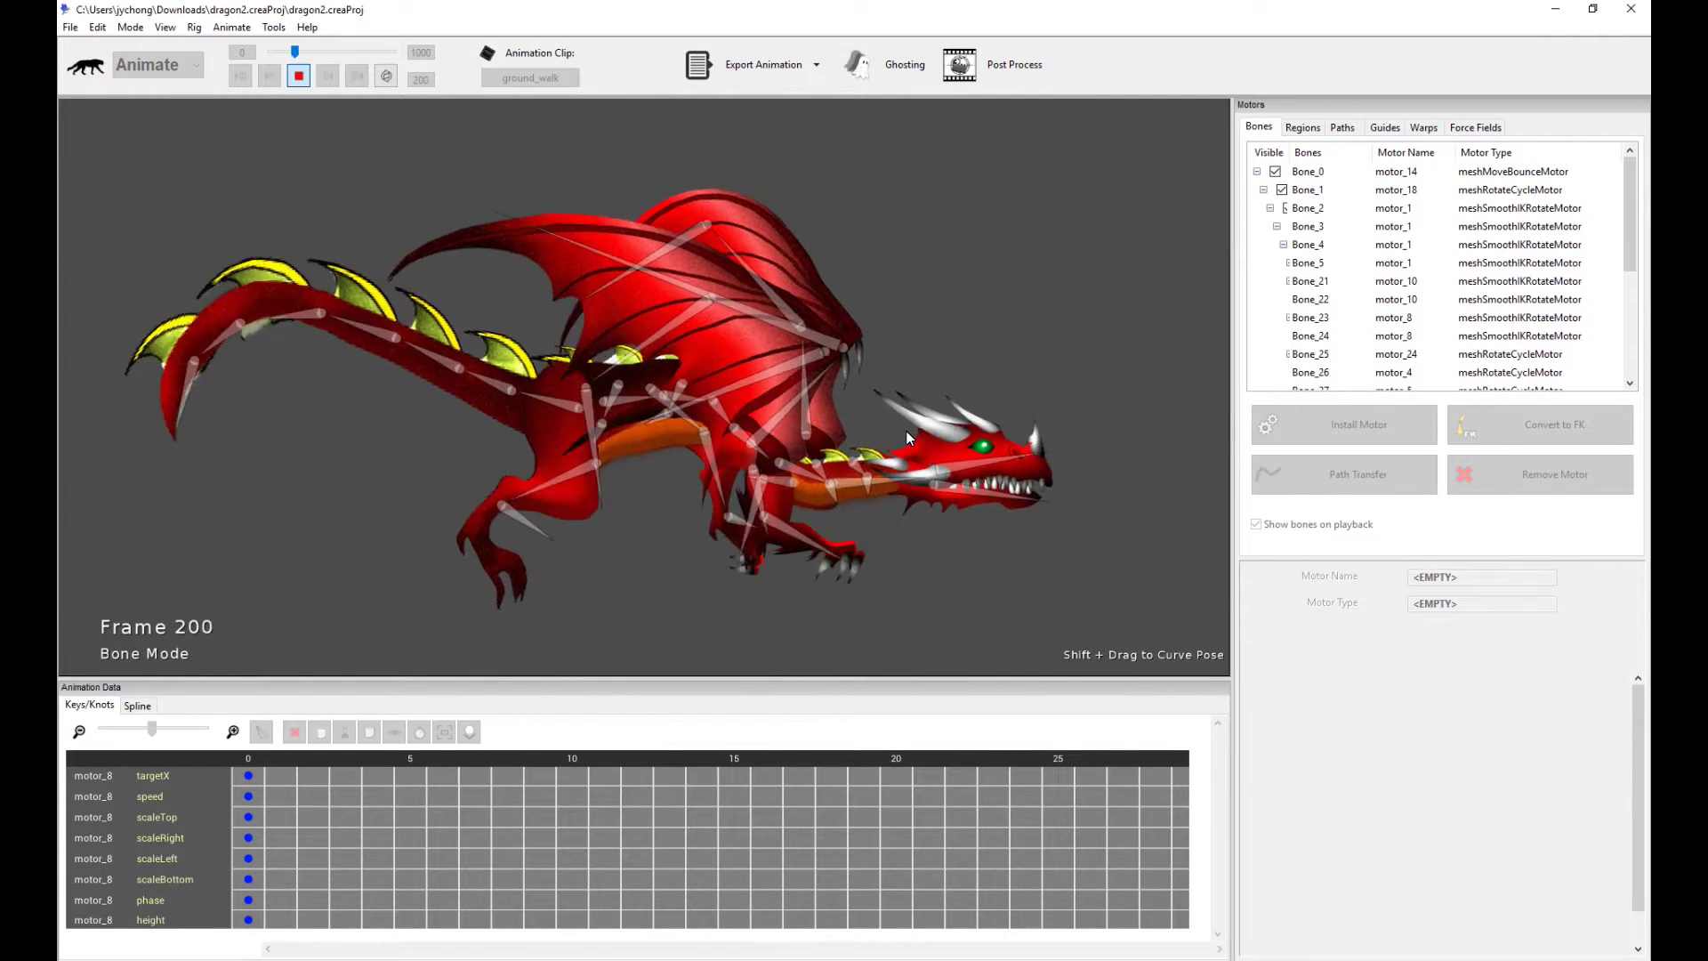
pyautogui.press('space')
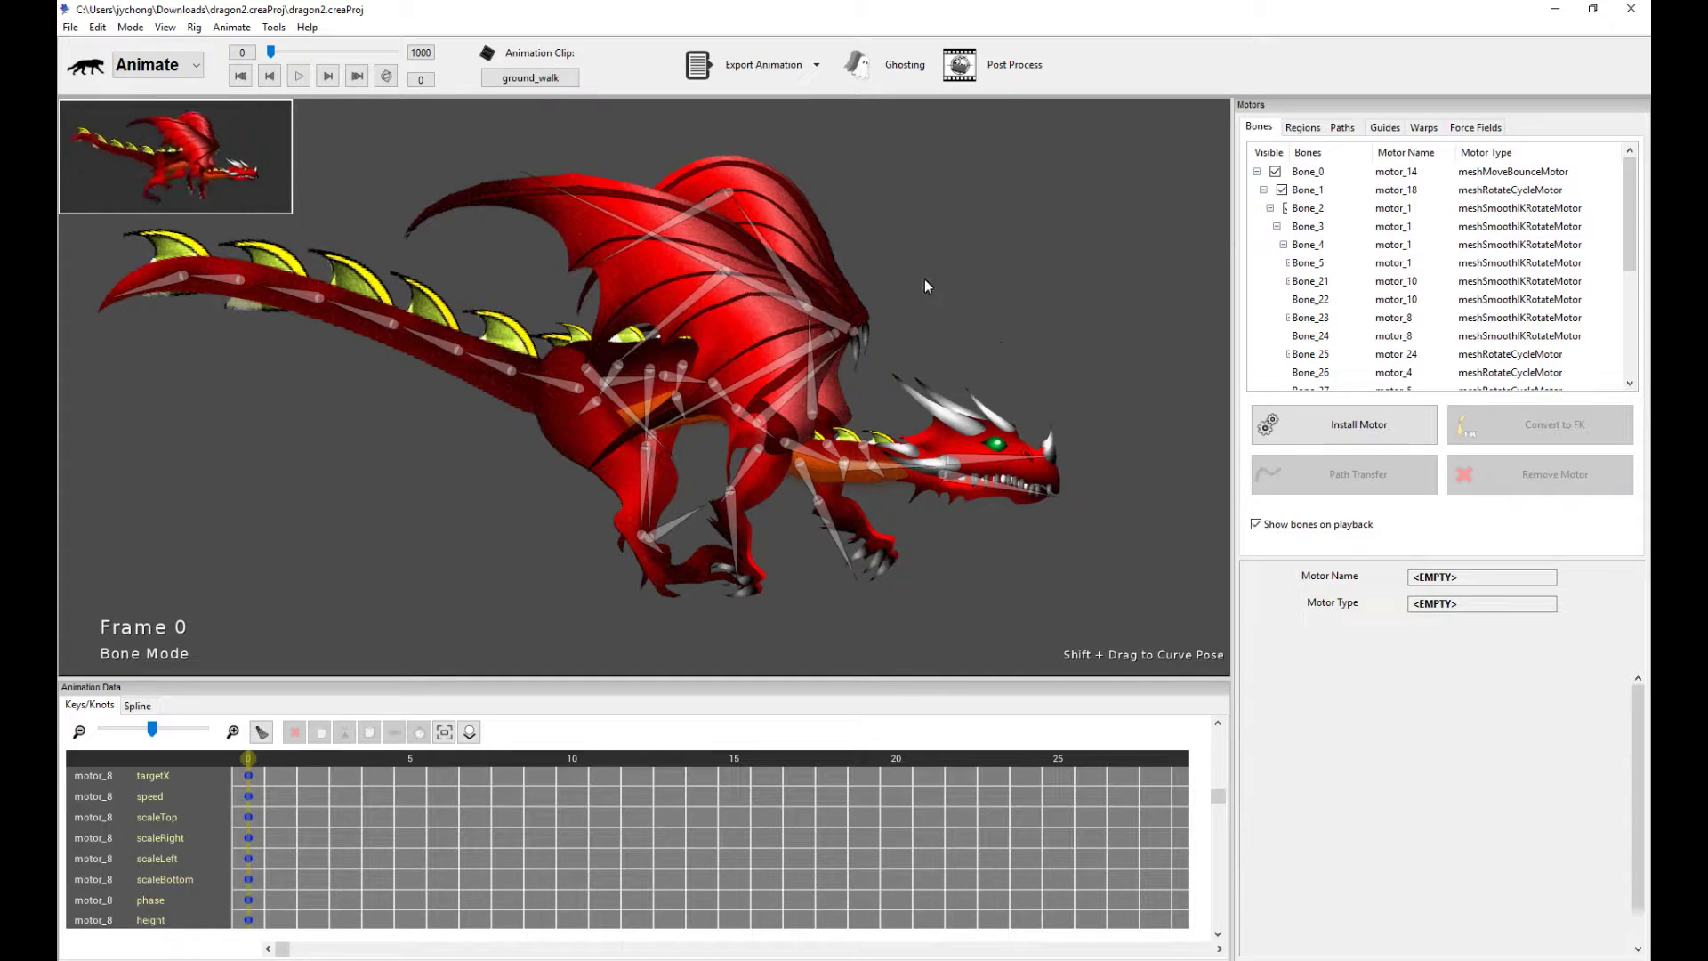
# Step: Examine the game engine export options up to the Normal Export folder prompt, and back out without exporting
pyautogui.click(789, 75)
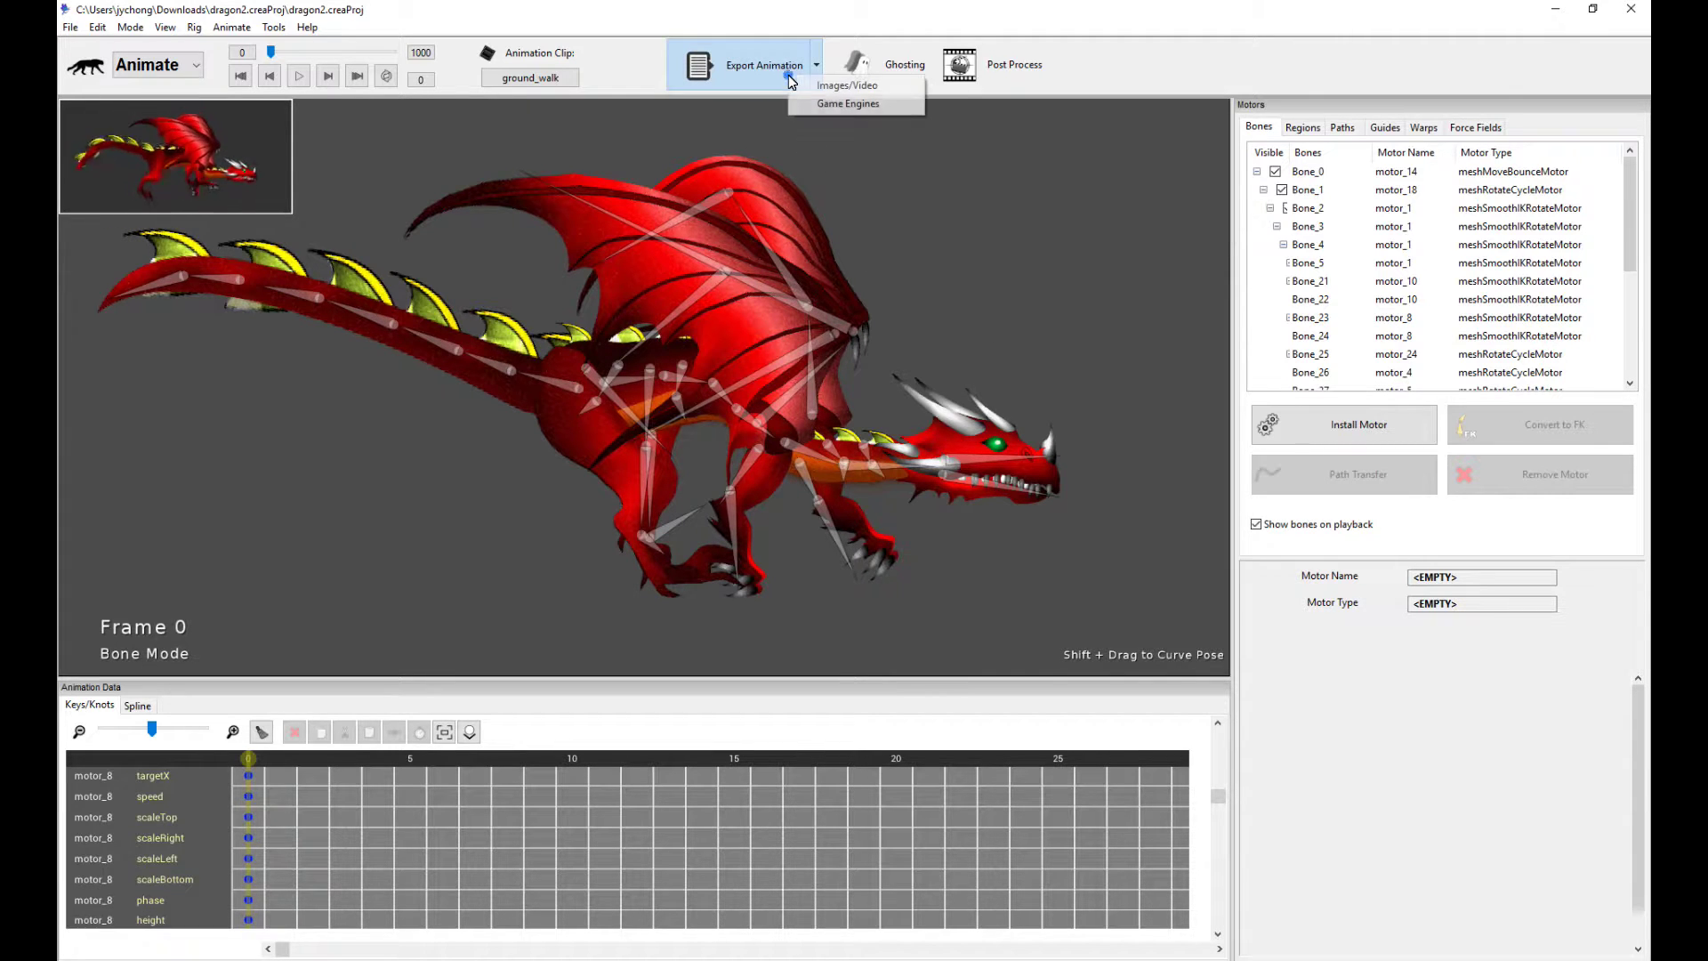
pyautogui.click(867, 106)
pyautogui.click(827, 586)
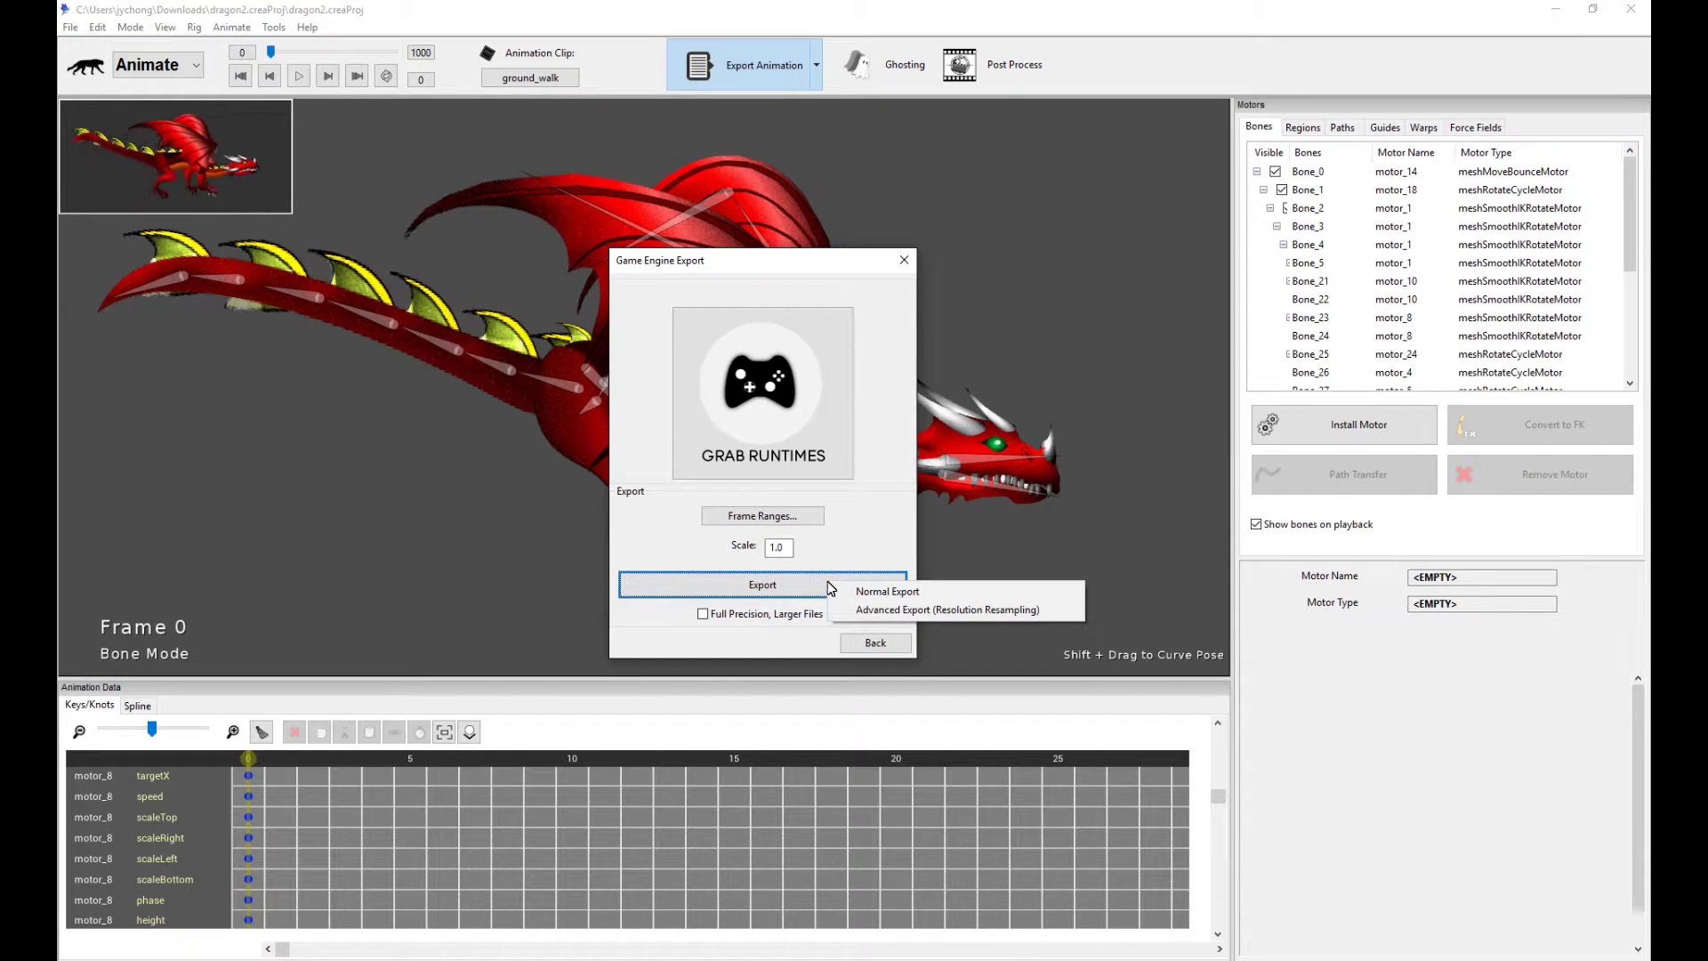
pyautogui.click(879, 592)
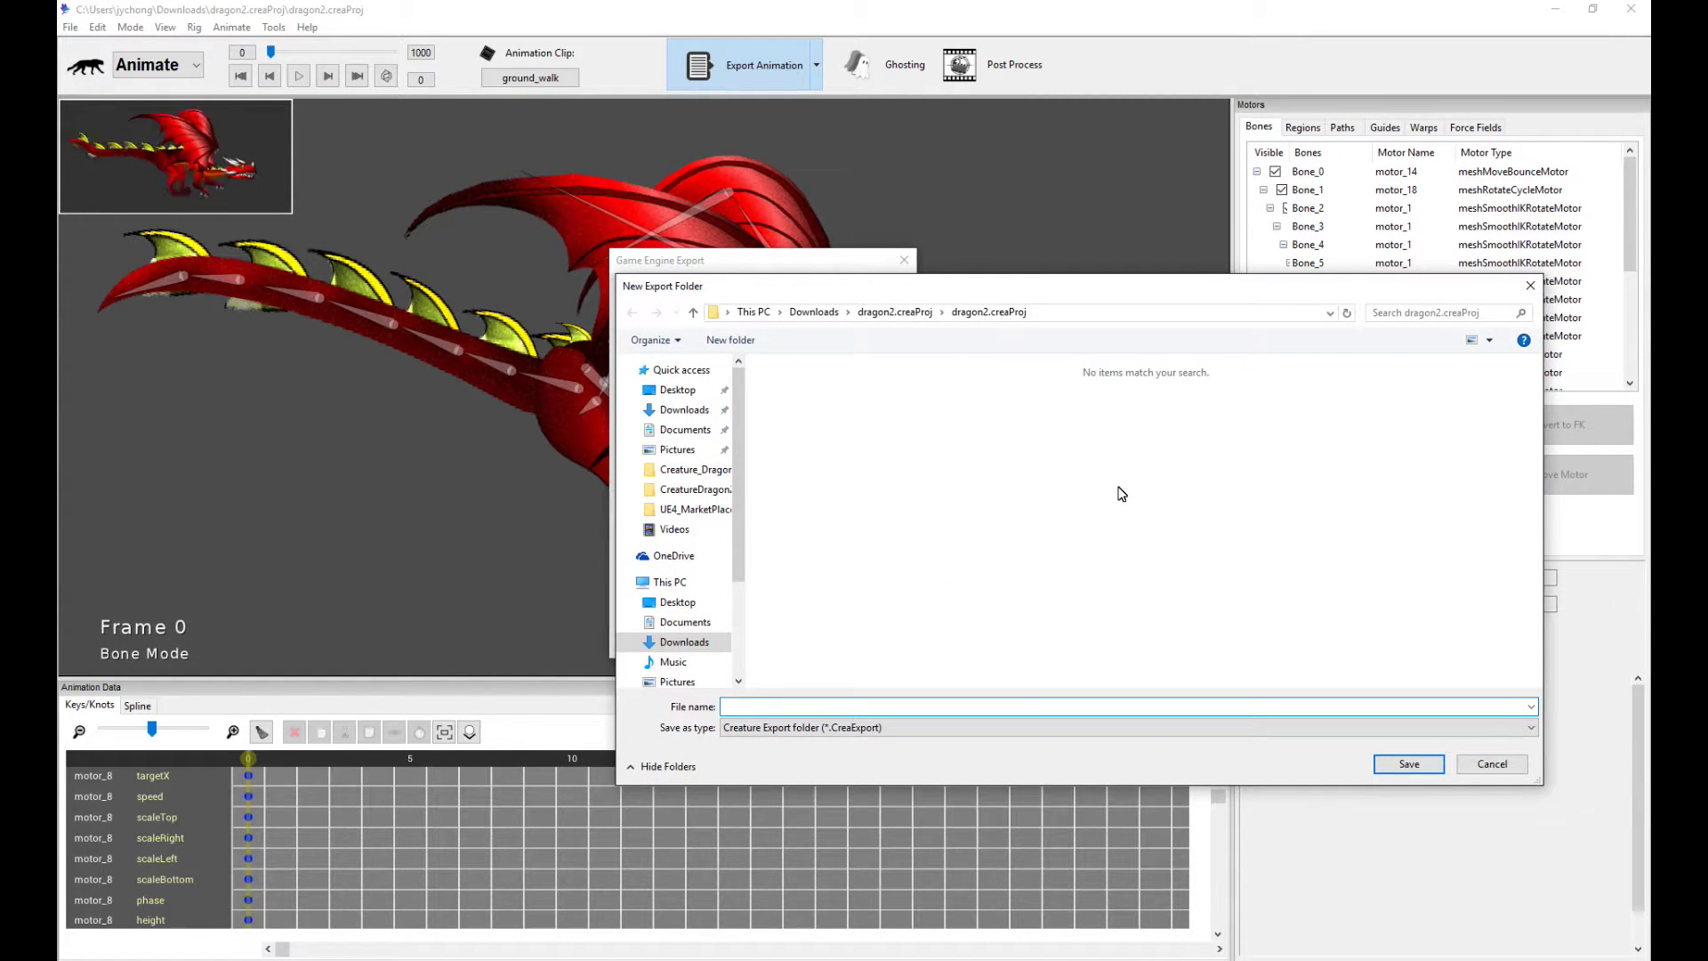
pyautogui.click(1489, 765)
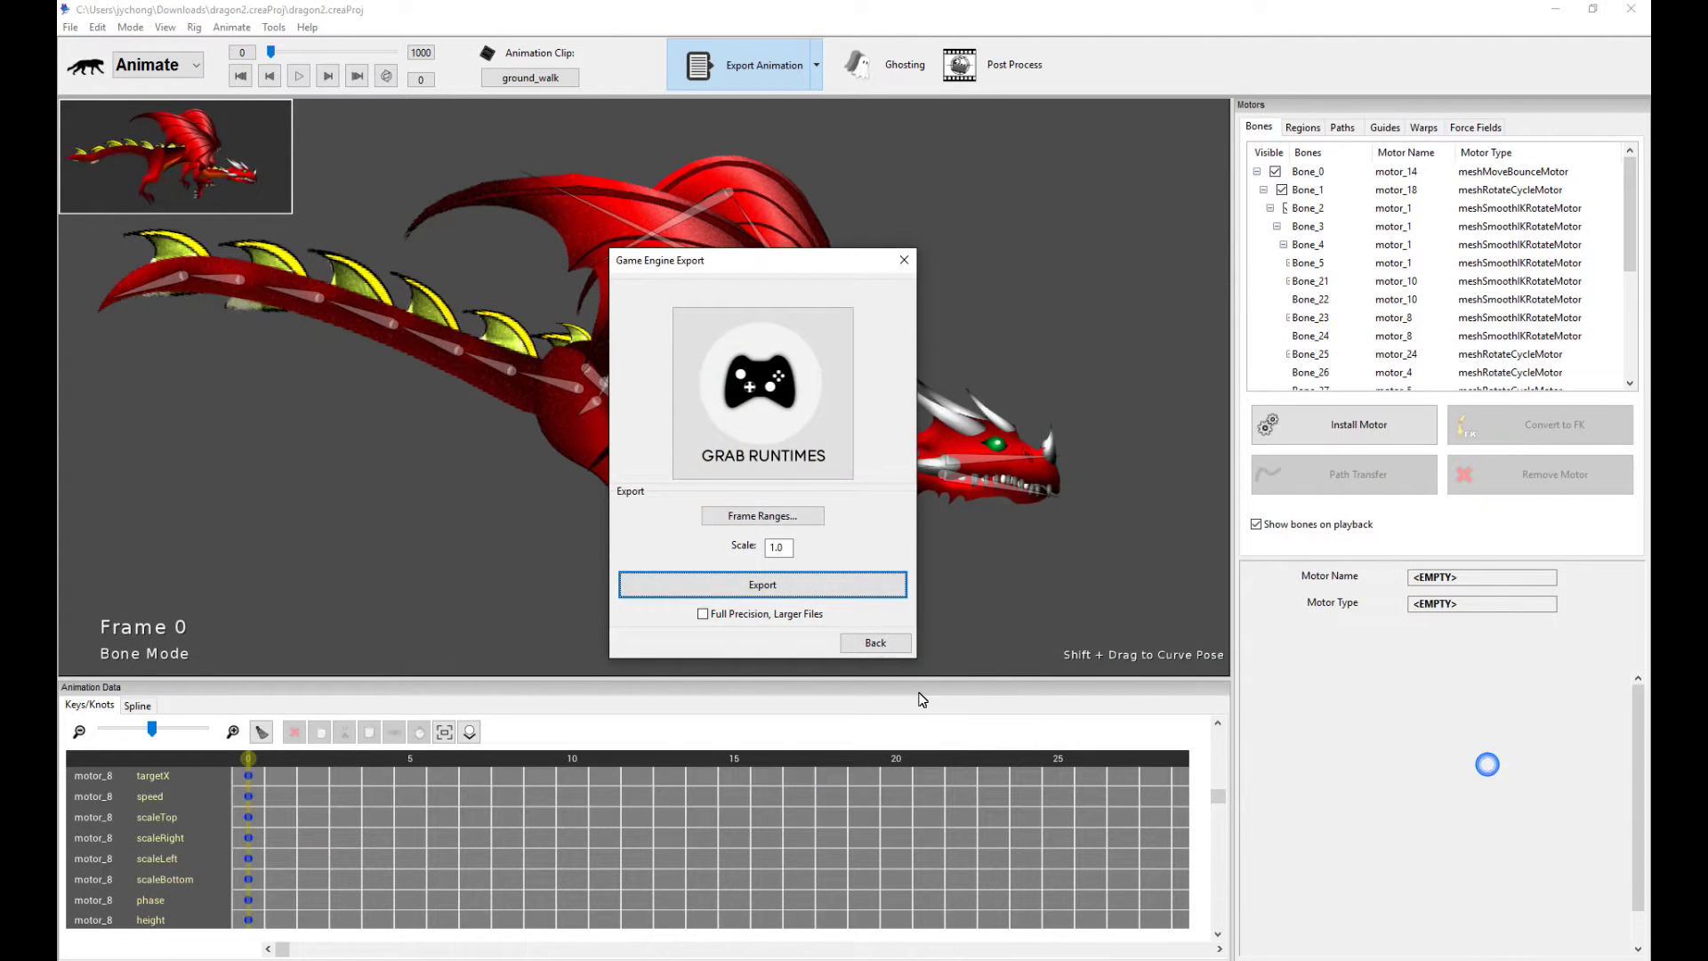
pyautogui.click(891, 643)
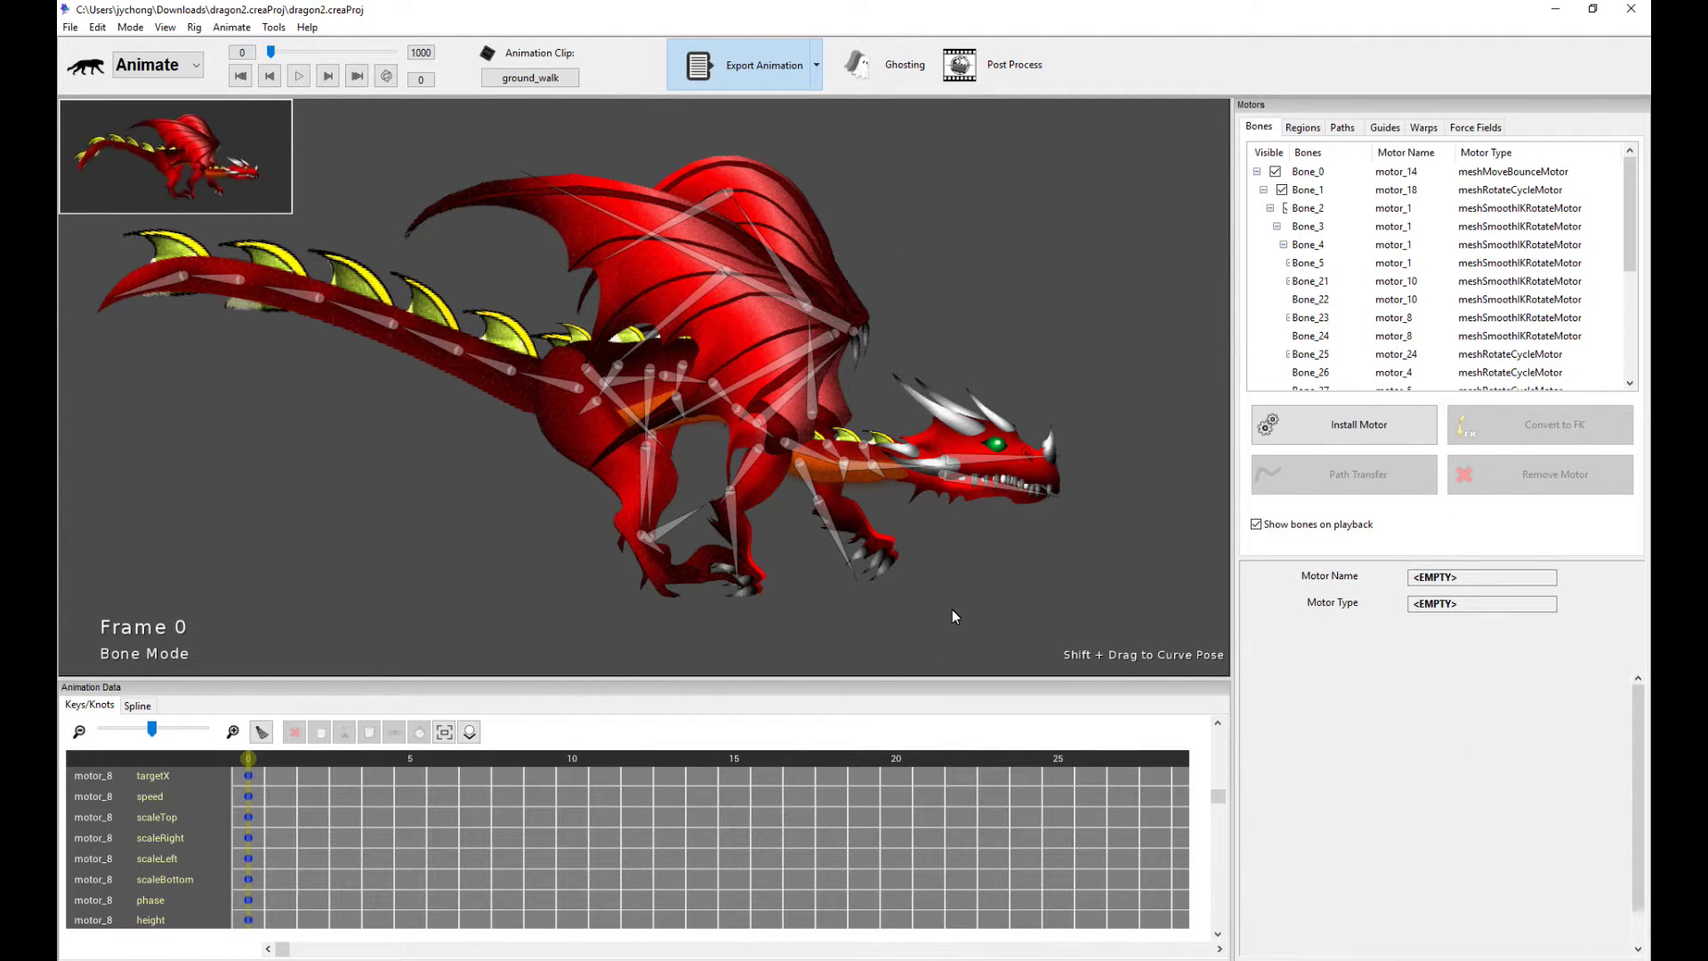